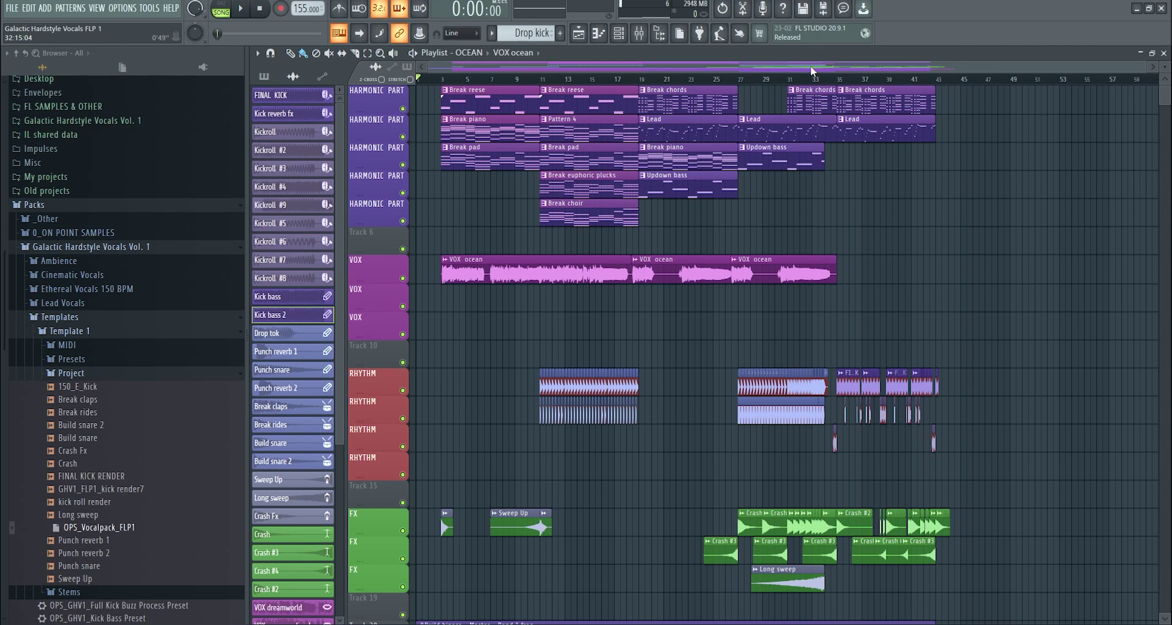
click(511, 54)
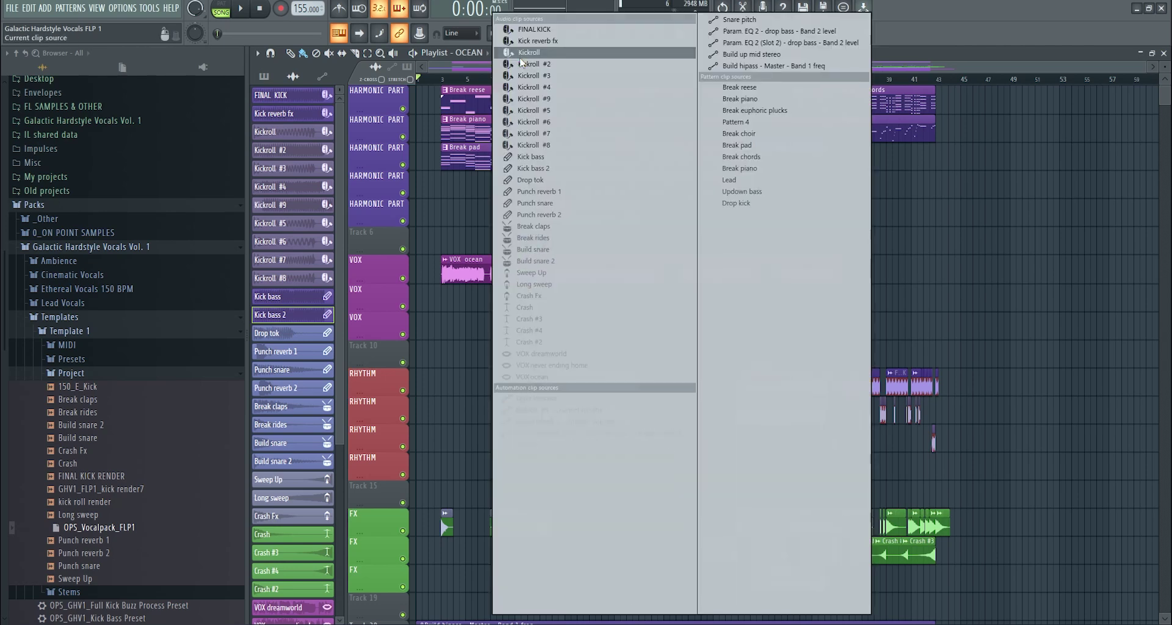
click(977, 53)
click(511, 54)
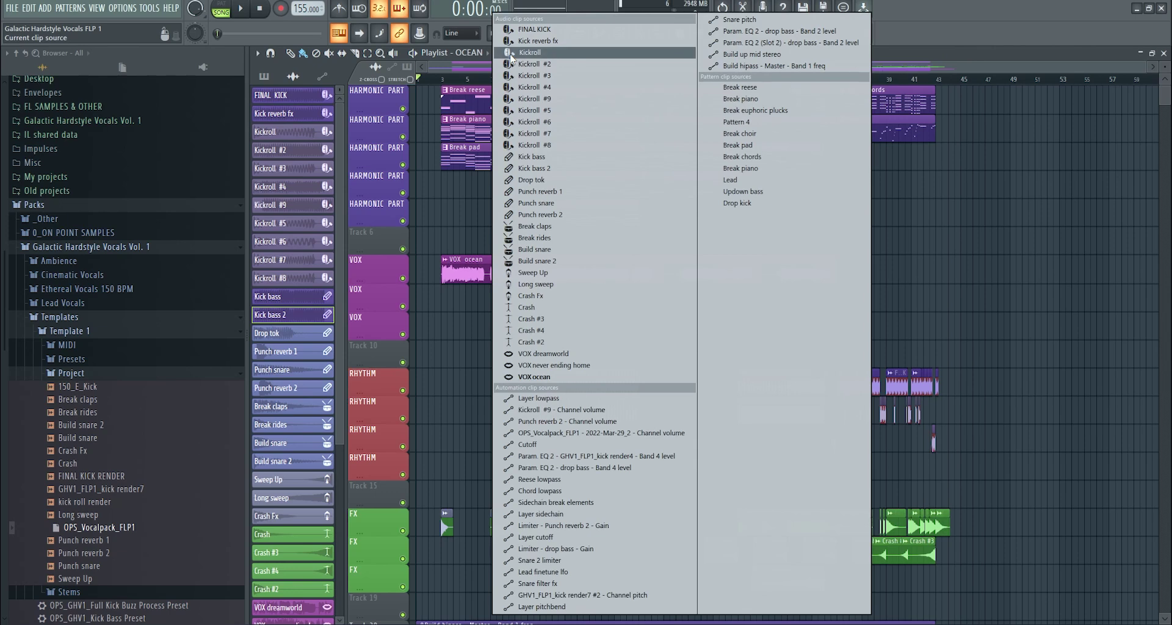
click(885, 68)
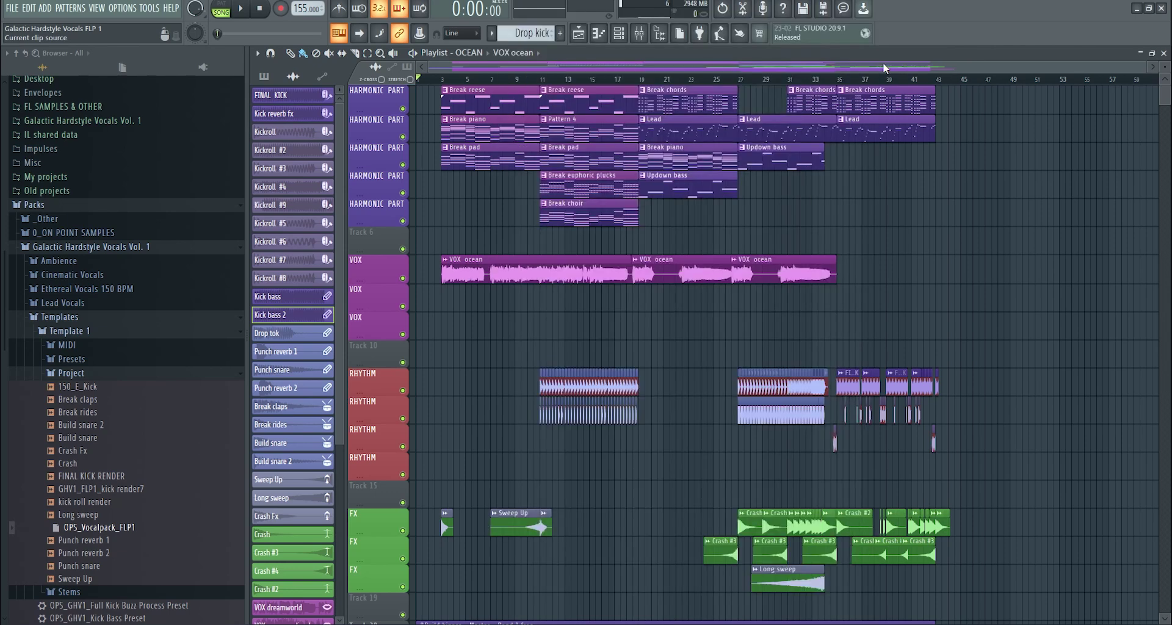
Switch the playlist from the OCEAN arrangement to the Kick arrangement.
click(511, 54)
click(470, 54)
click(480, 102)
click(479, 101)
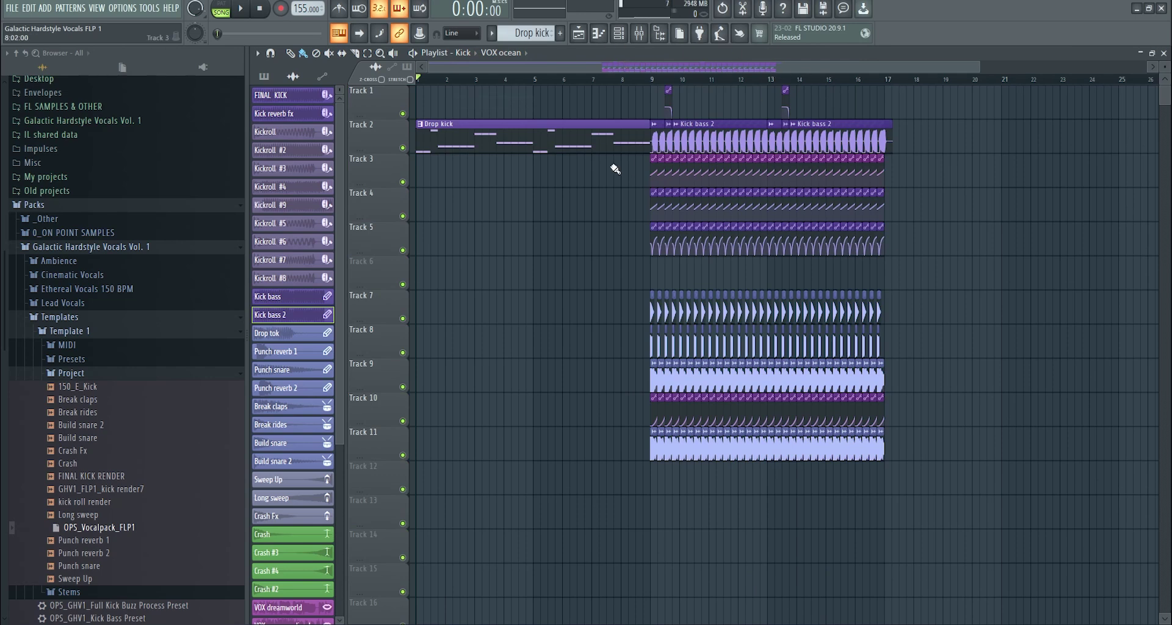
scroll(531, 183, down, 1)
scroll(898, 191, up, 3)
scroll(741, 116, up, 2)
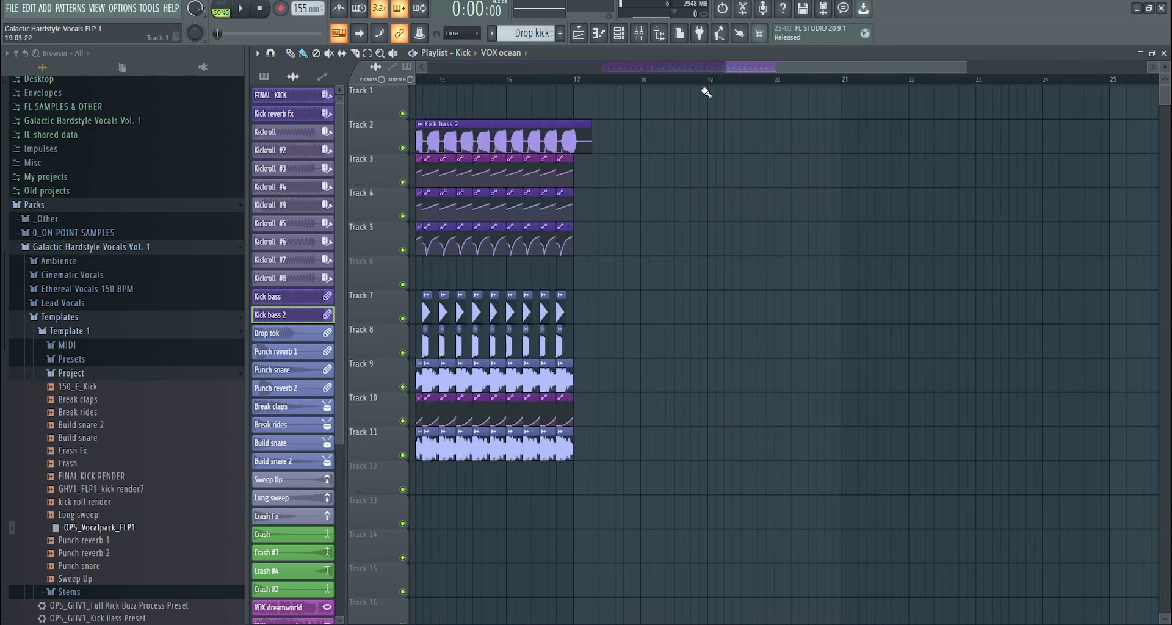
Insert a Serum instrument above the Updown bass channel and load the Basic Shapes wavetable in oscillator A.
click(618, 35)
right_click(617, 127)
mouse_move(699, 209)
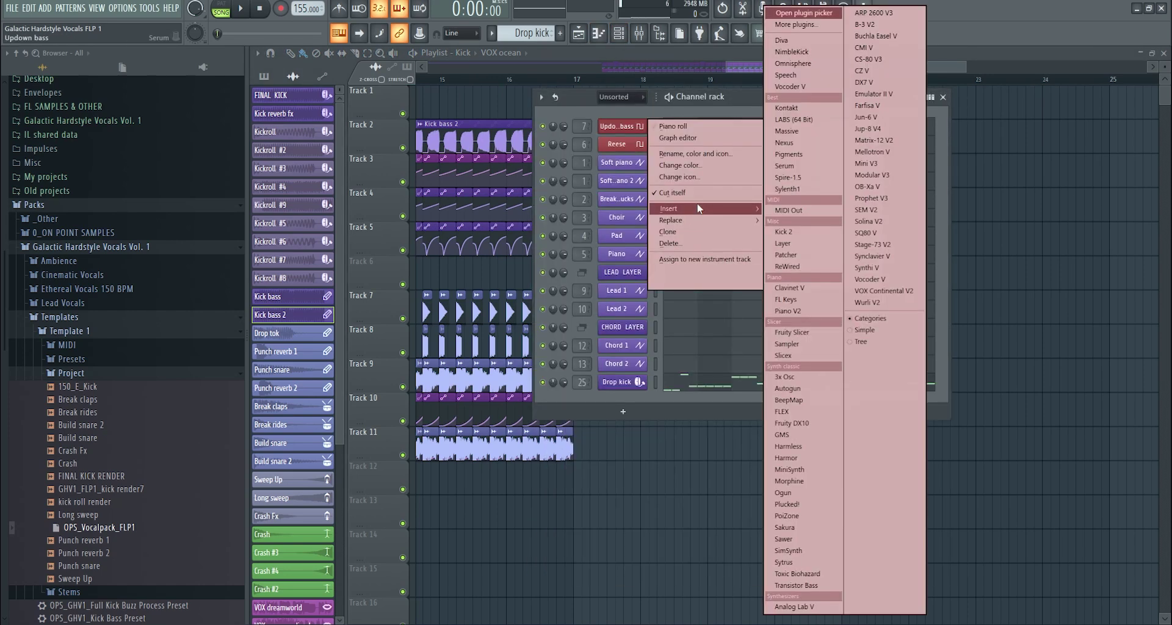
click(788, 166)
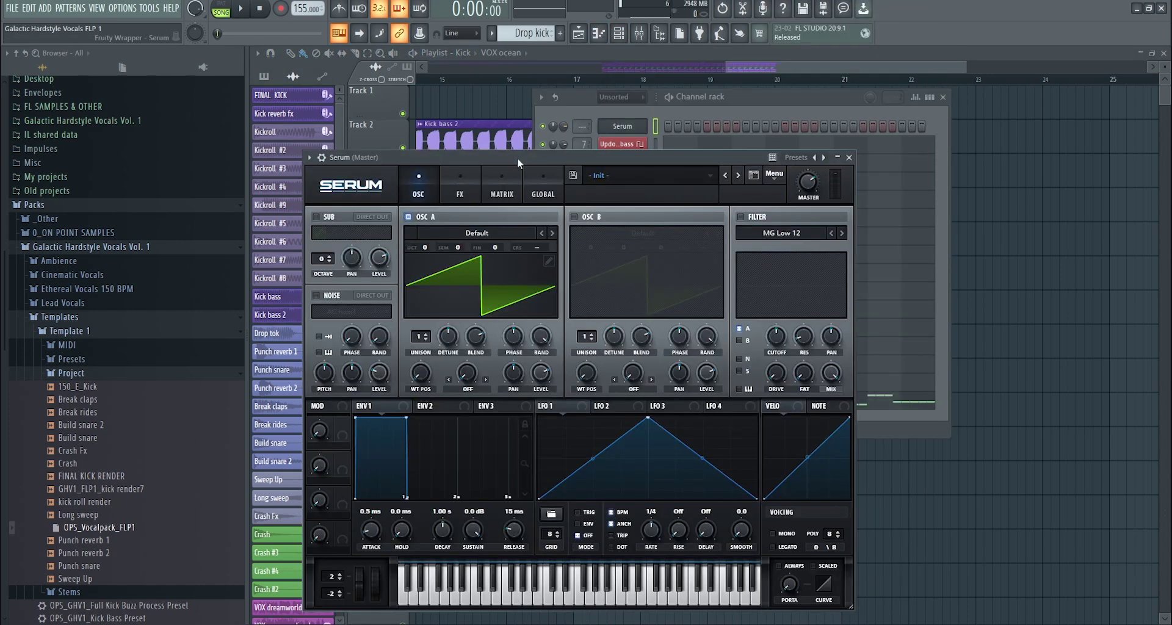
click(655, 172)
mouse_move(635, 187)
click(712, 245)
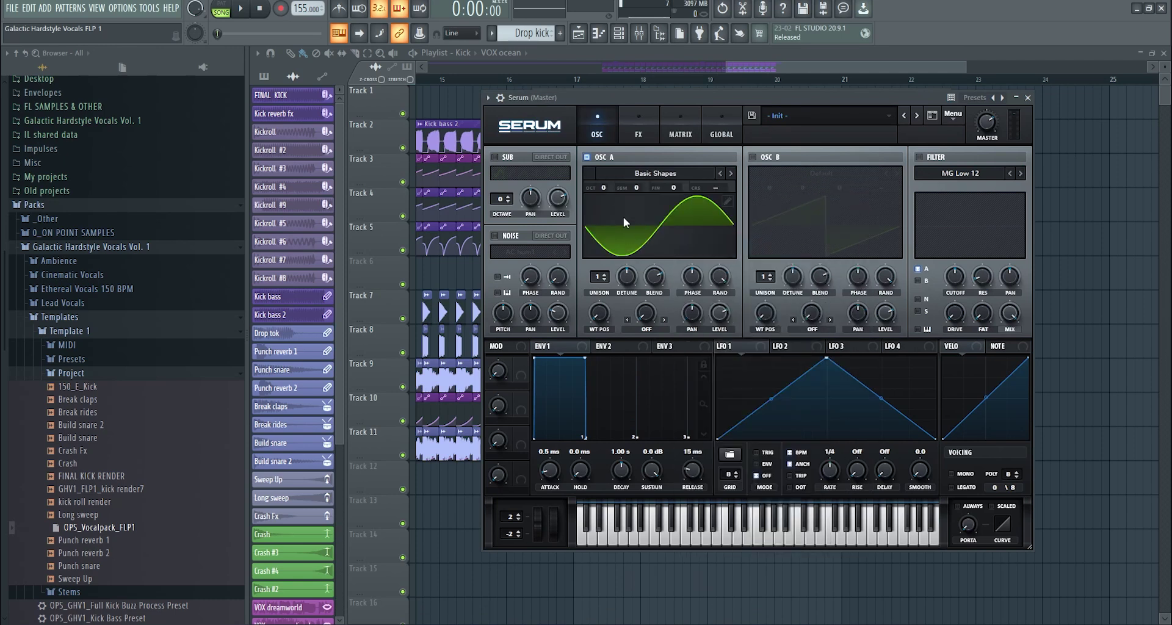
Reshape LFO 1 into a falling curve in envelope mode and assign it to oscillator A's coarse pitch.
drag(795, 354, 729, 348)
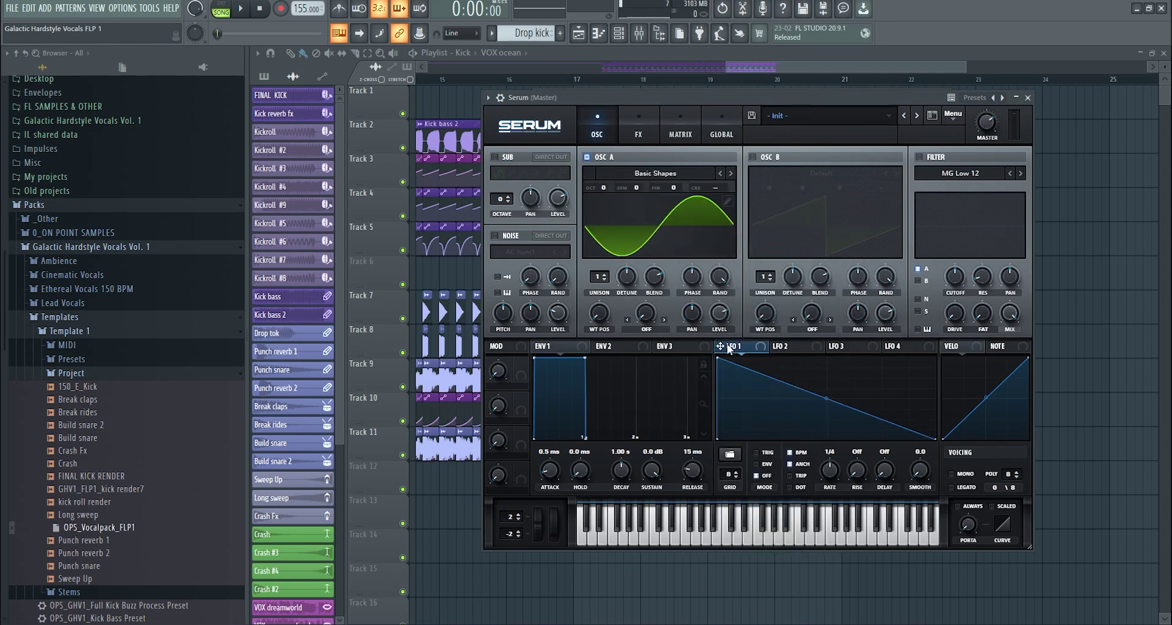
drag(718, 196, 719, 198)
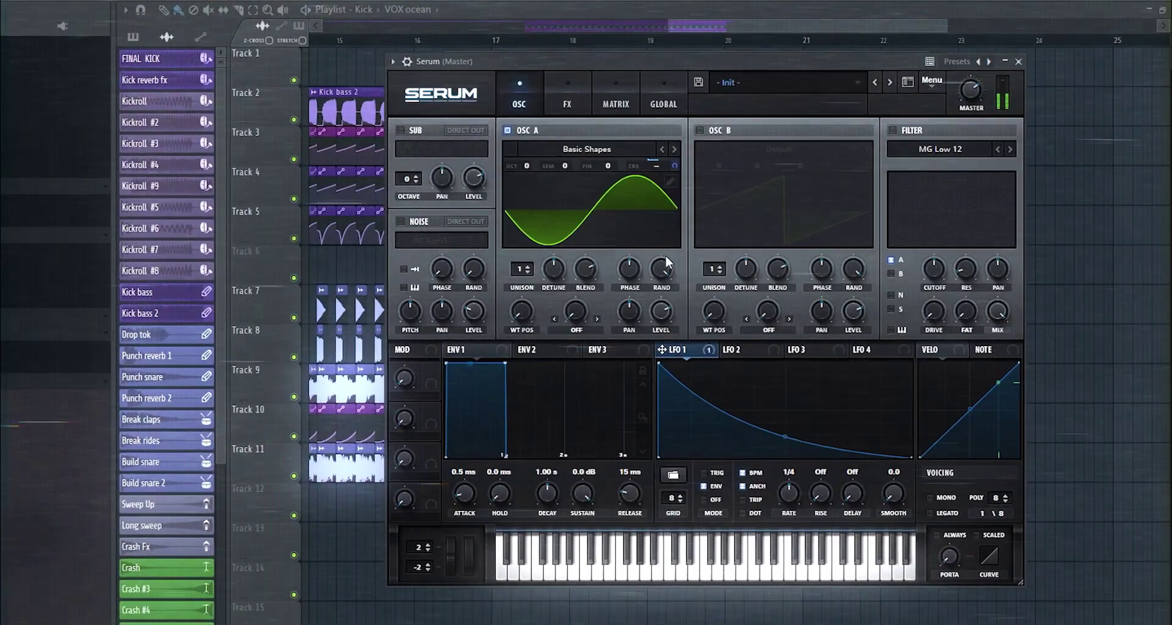
click(557, 104)
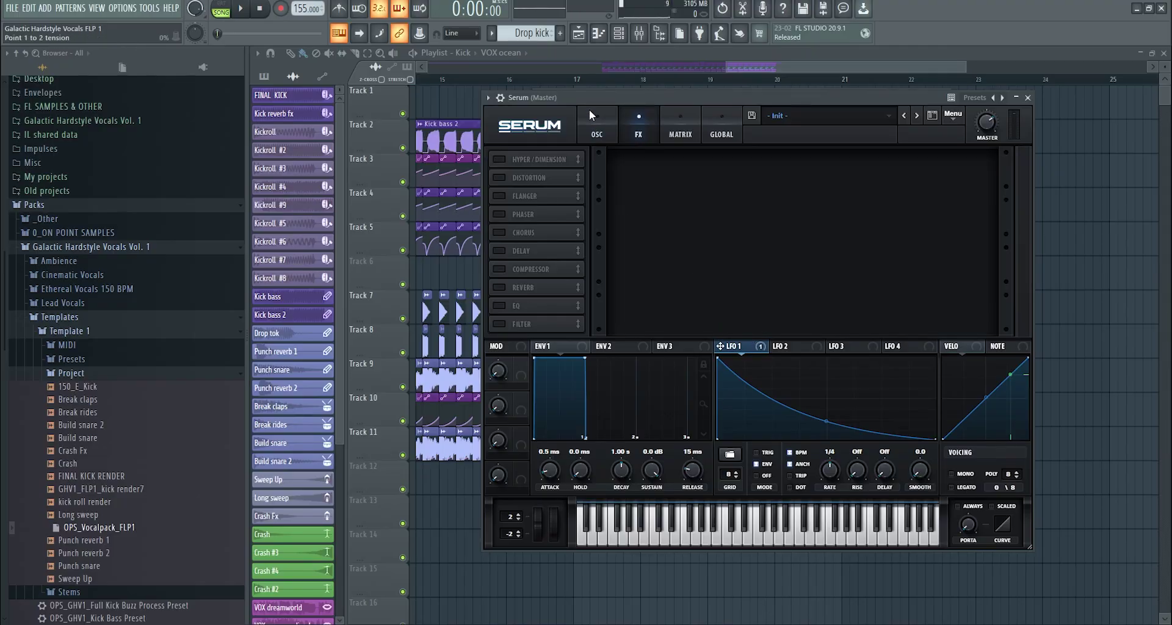
Assign LFO 1 to oscillator A's level and set the LFO rate to 1.4 Hz with BPM sync off.
click(598, 127)
drag(725, 316, 720, 314)
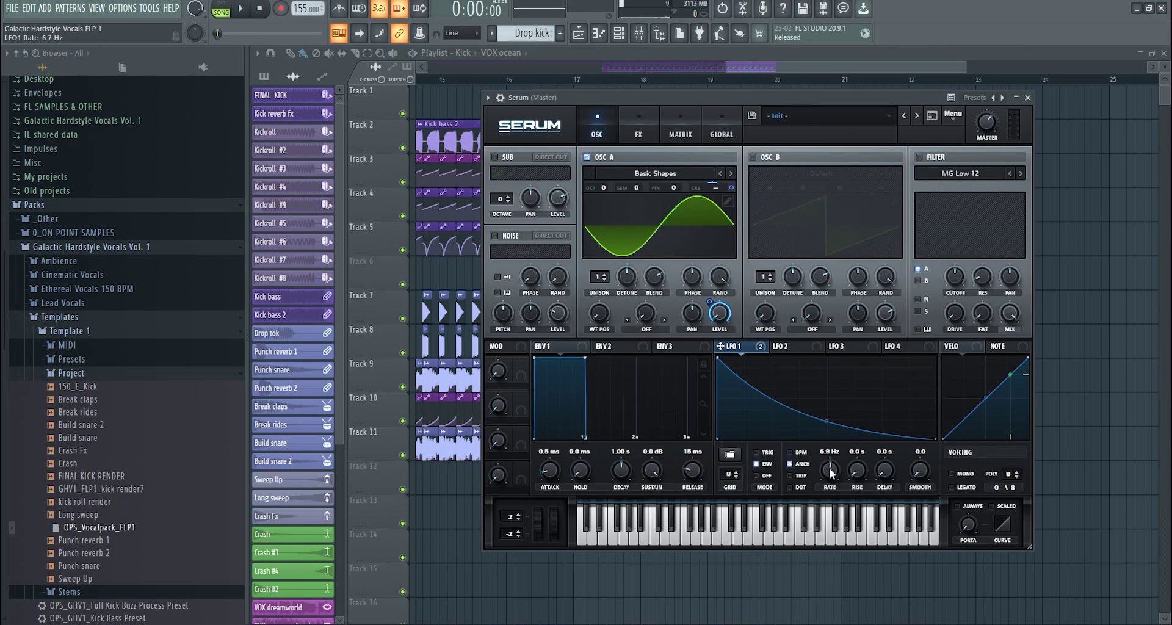
drag(825, 474, 825, 497)
Enable Serum's Tube distortion effect and raise its drive.
click(630, 137)
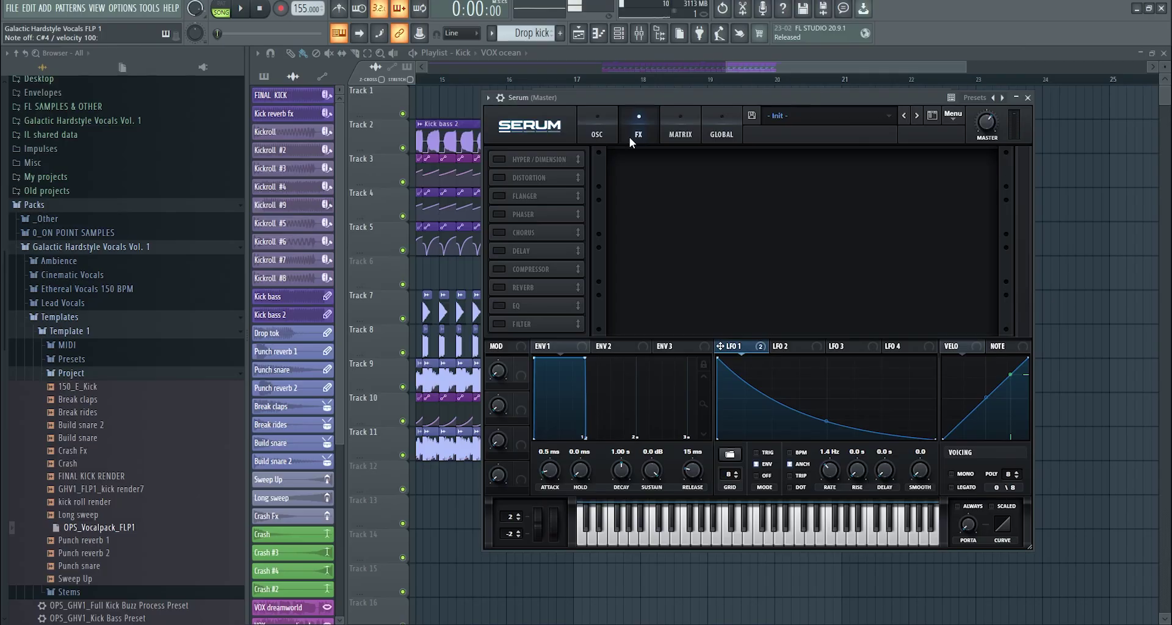
click(504, 180)
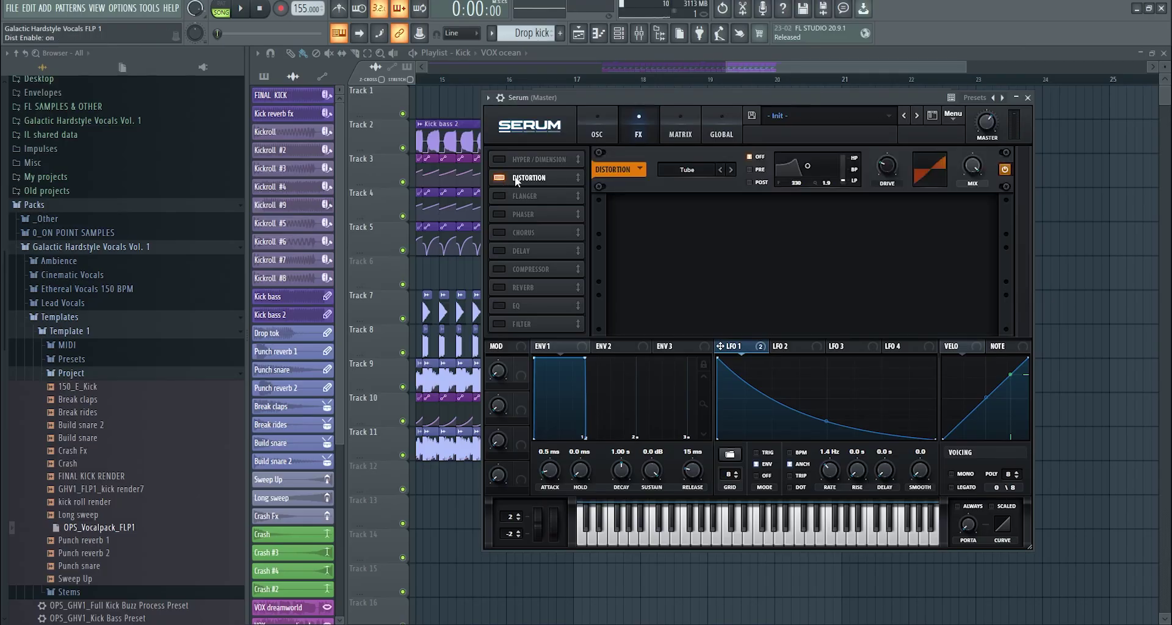
drag(892, 169, 892, 110)
Enable Serum's EQ ahead of the distortion, make its high band a peak, and raise that band's gain.
click(499, 306)
drag(529, 306, 532, 164)
click(837, 171)
drag(929, 168, 930, 122)
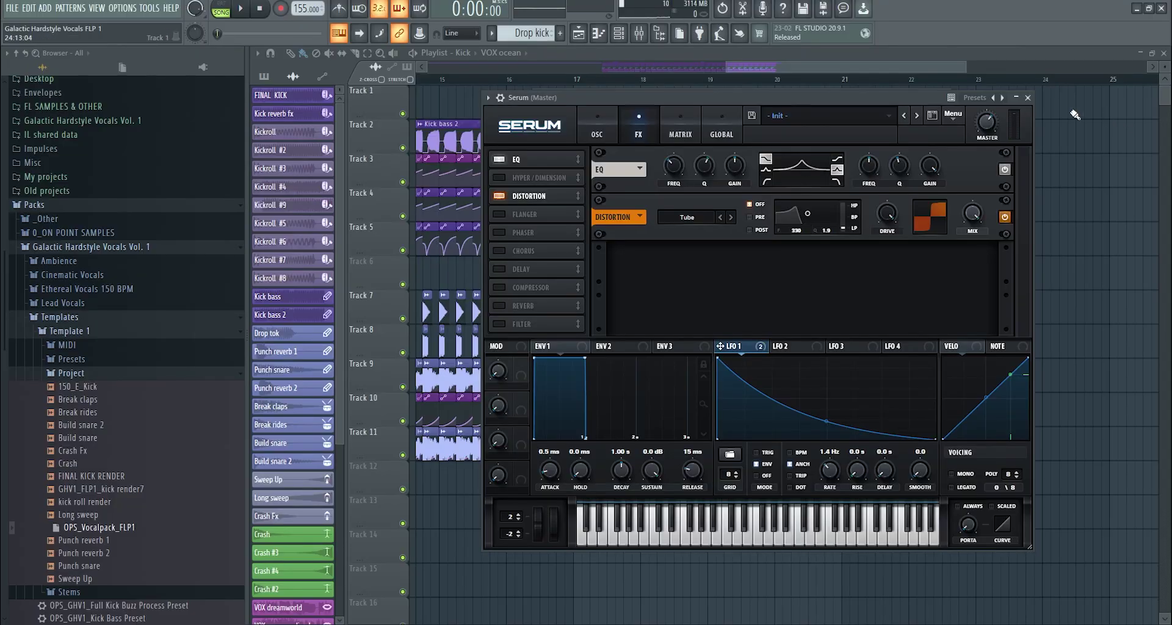
Delete the Serum channel from the channel rack.
click(646, 38)
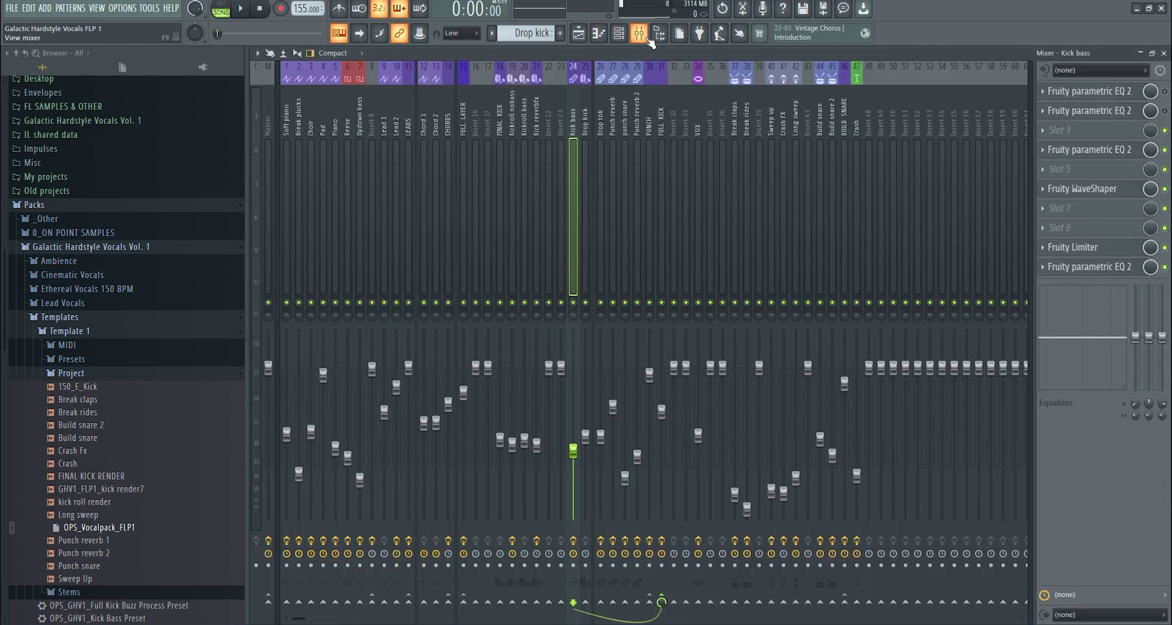
click(647, 38)
key(F6)
right_click(624, 125)
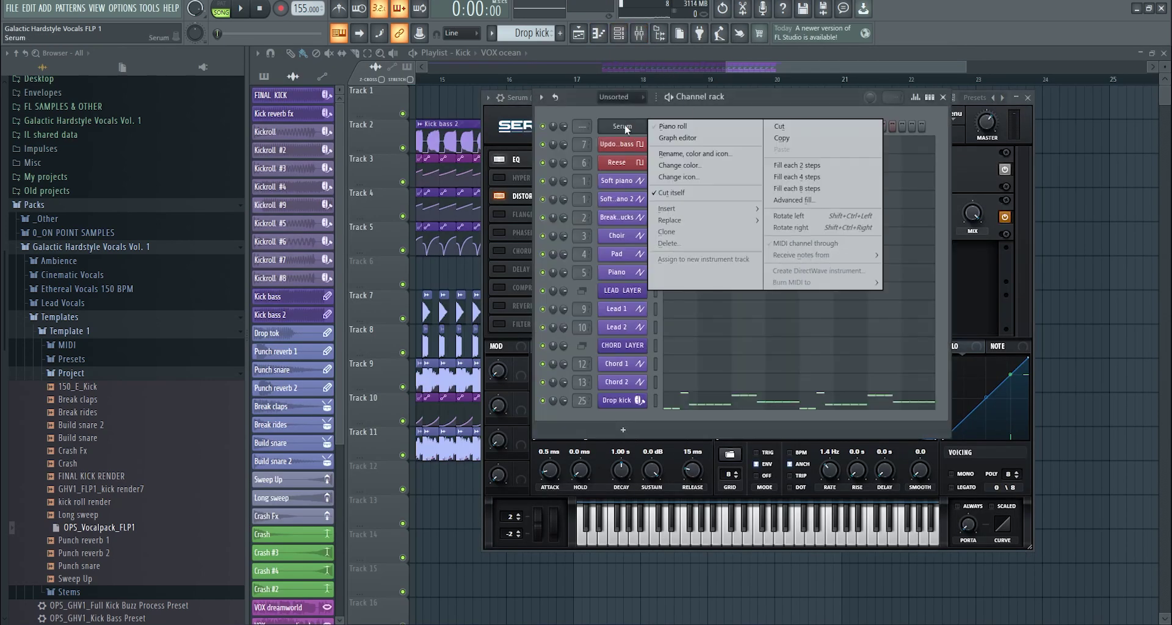
click(698, 245)
click(635, 357)
click(681, 40)
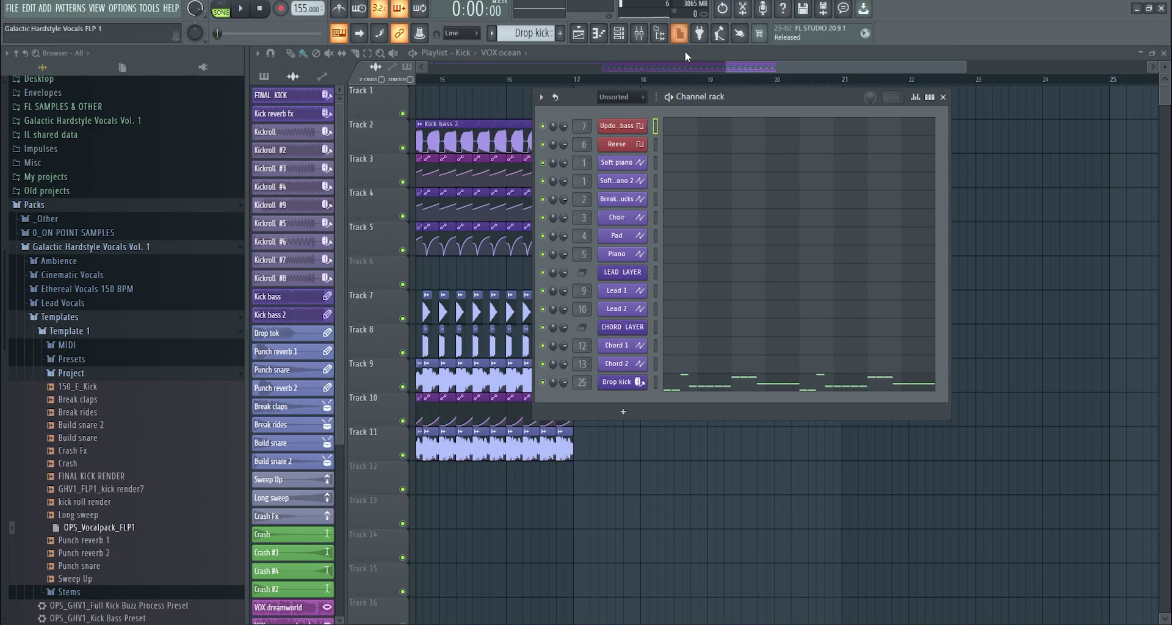
Place the 150_E_Kick sample from the template's Project folder on Track 1 at bar 21.
ctrl+right_click(711, 239)
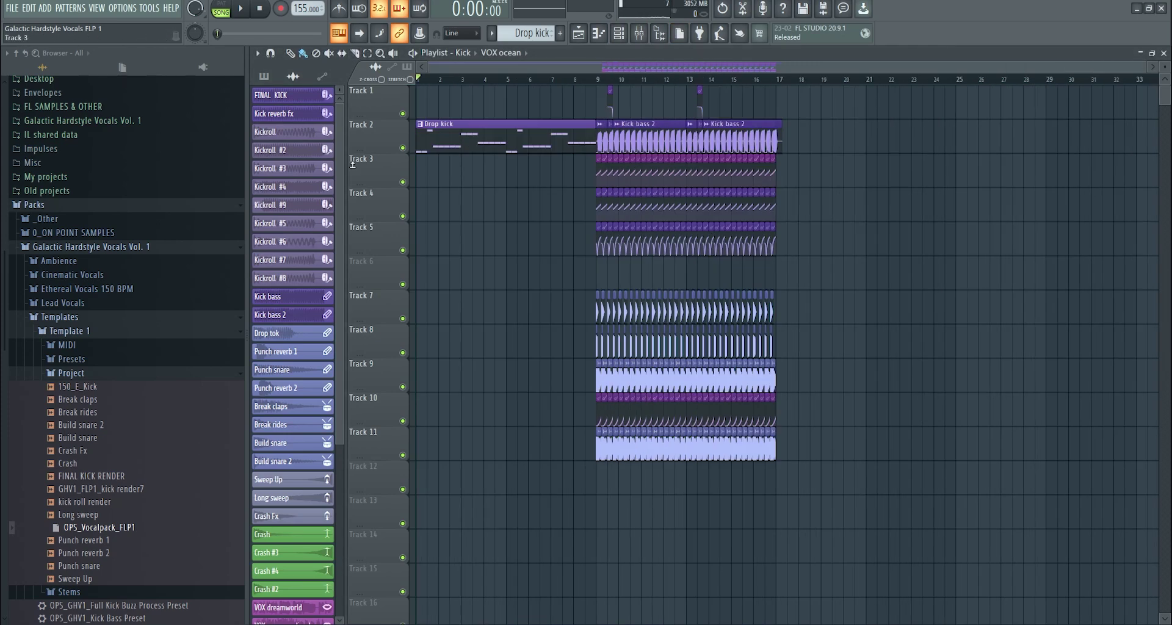
scroll(1162, 78, down, 1)
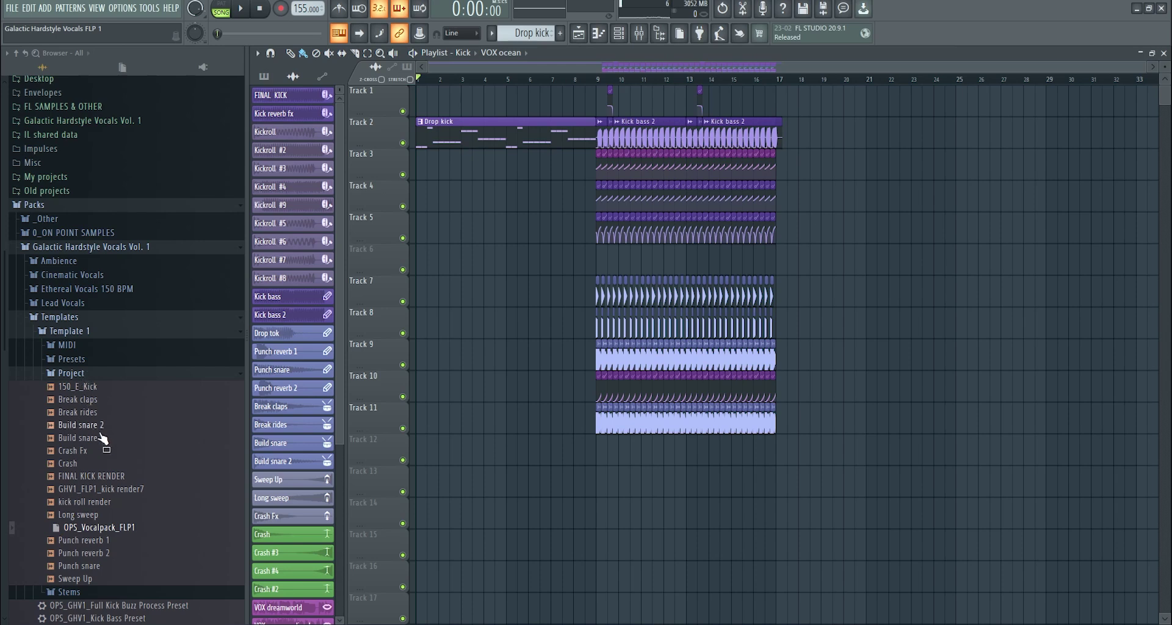
drag(105, 395, 965, 134)
drag(872, 104, 815, 116)
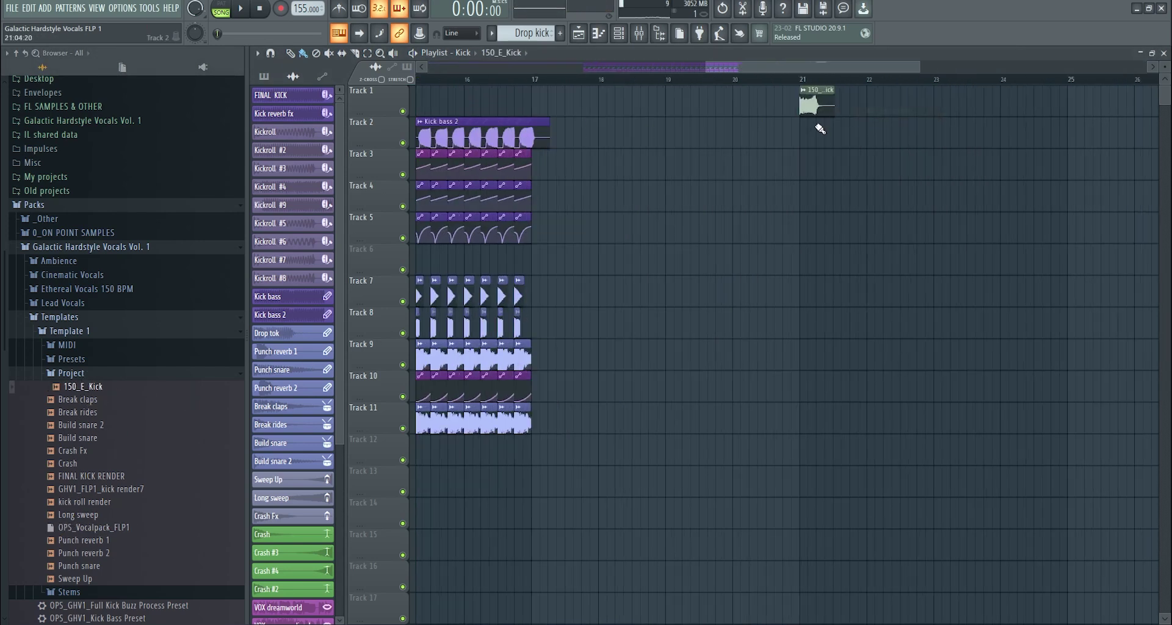
click(641, 34)
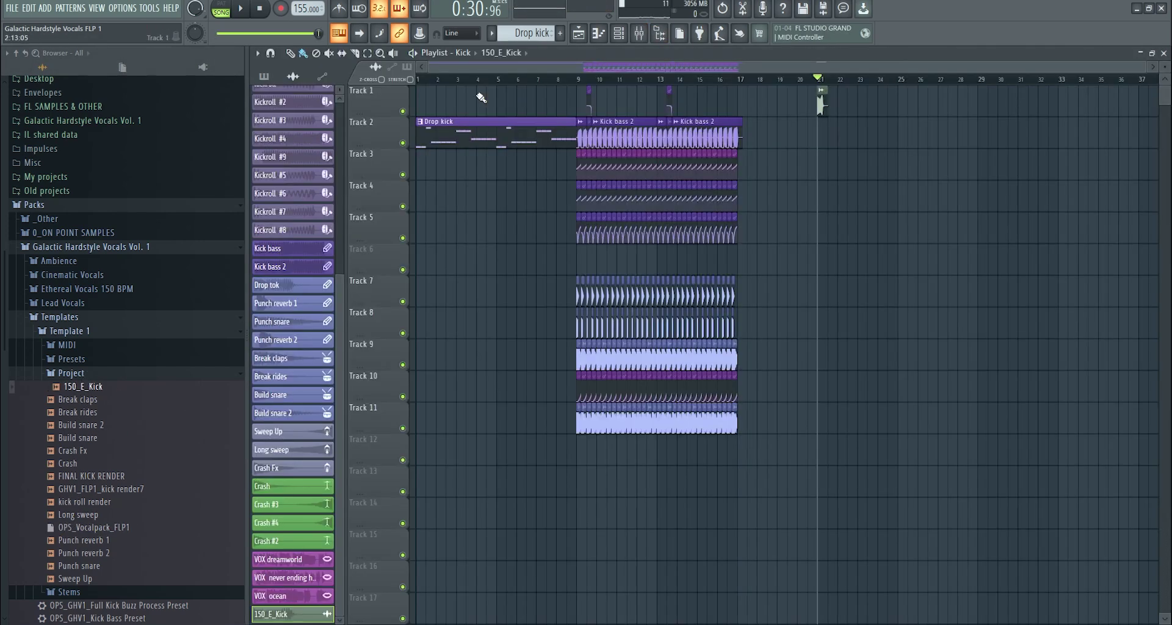
Switch to the OCEAN arrangement and play it back from bar 35.
click(502, 55)
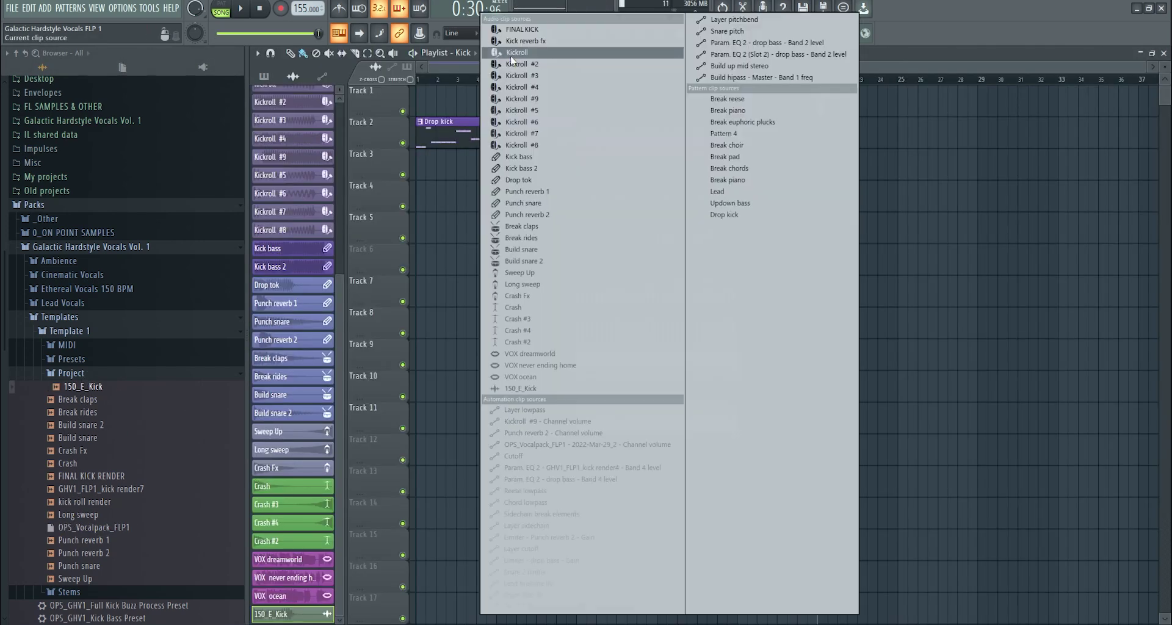
click(485, 55)
click(474, 53)
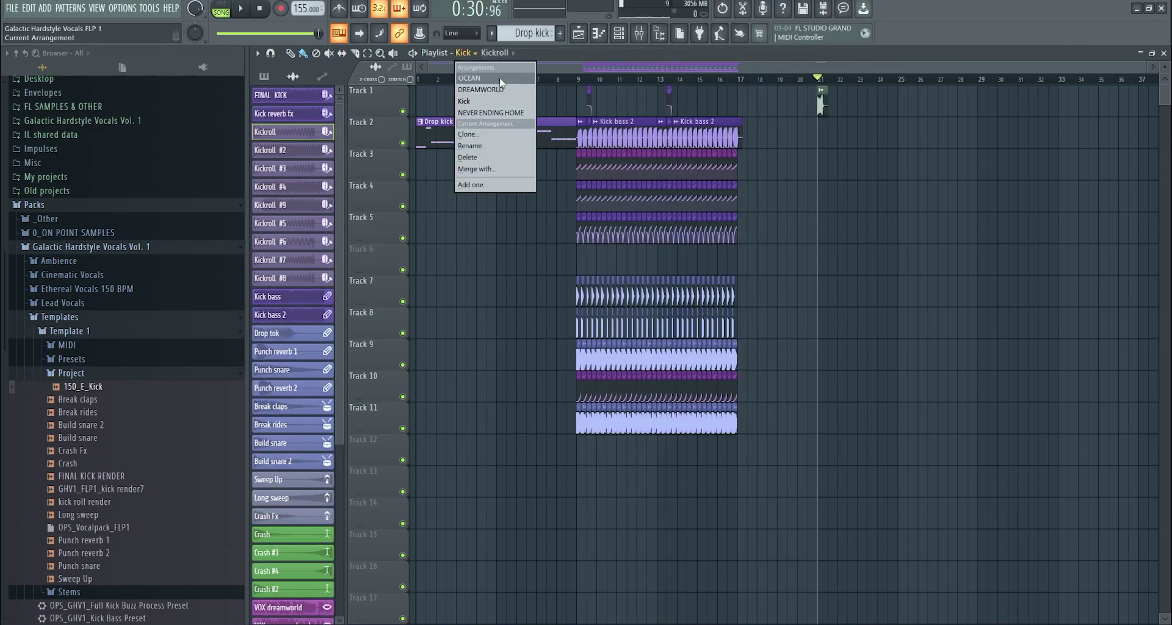
click(488, 85)
click(841, 82)
key(space)
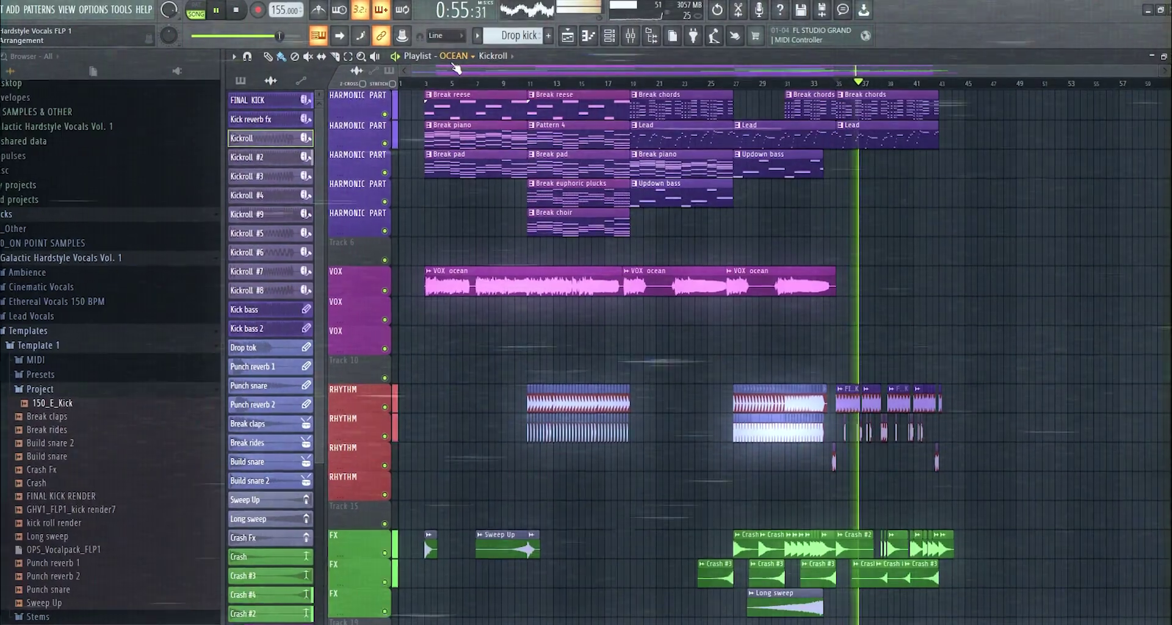
key(space)
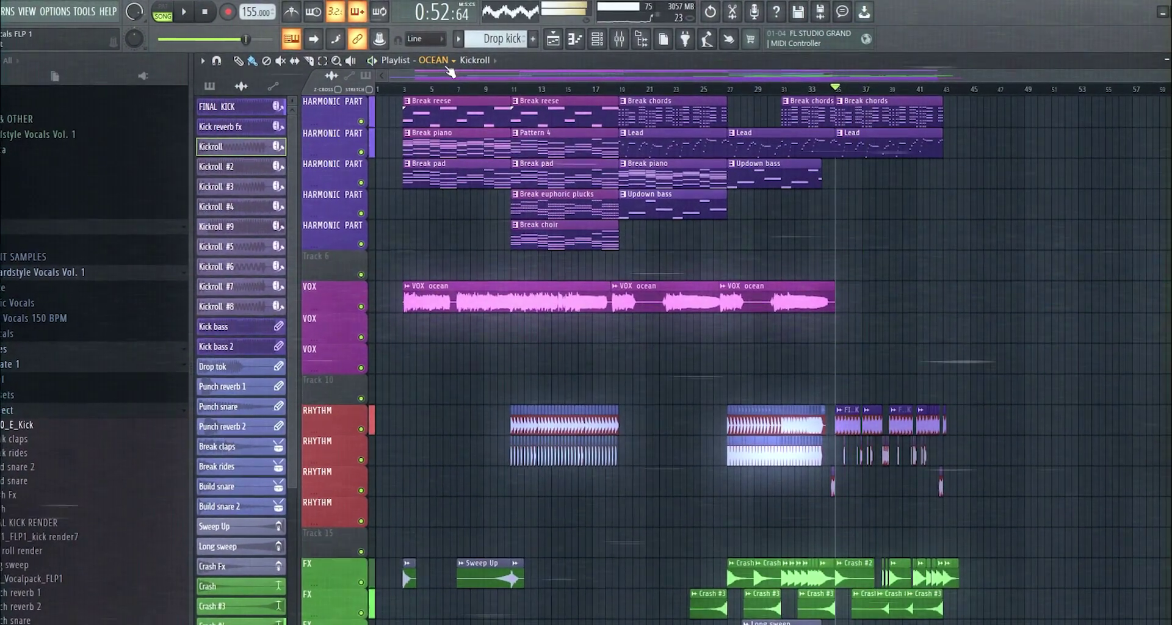
Return to the Kick arrangement in the playlist.
click(463, 59)
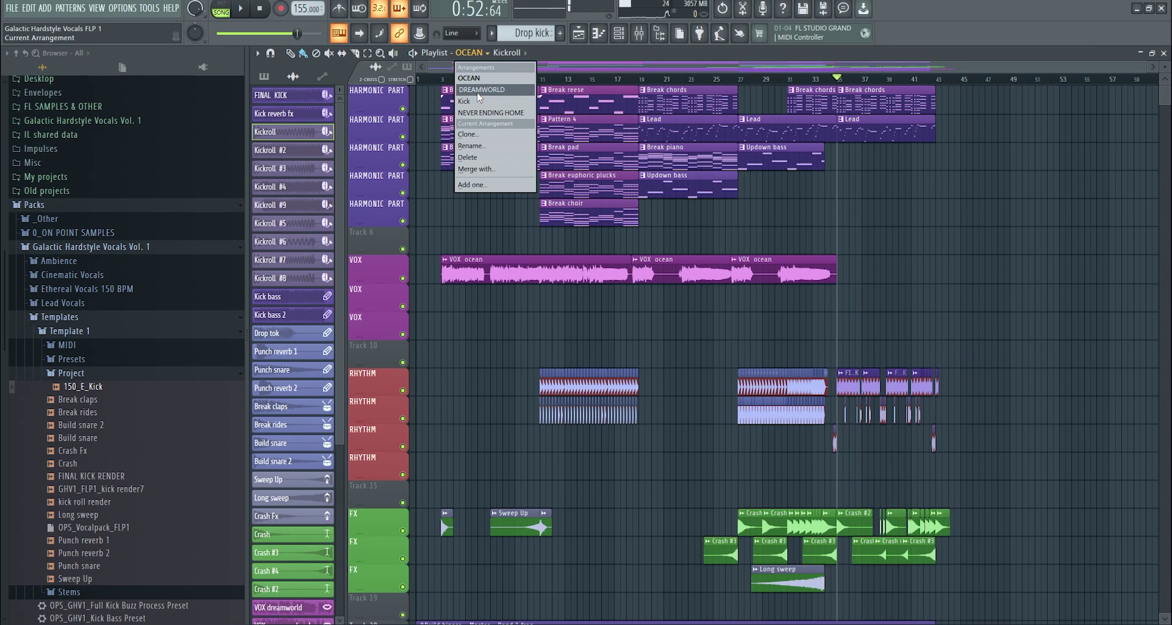
click(925, 67)
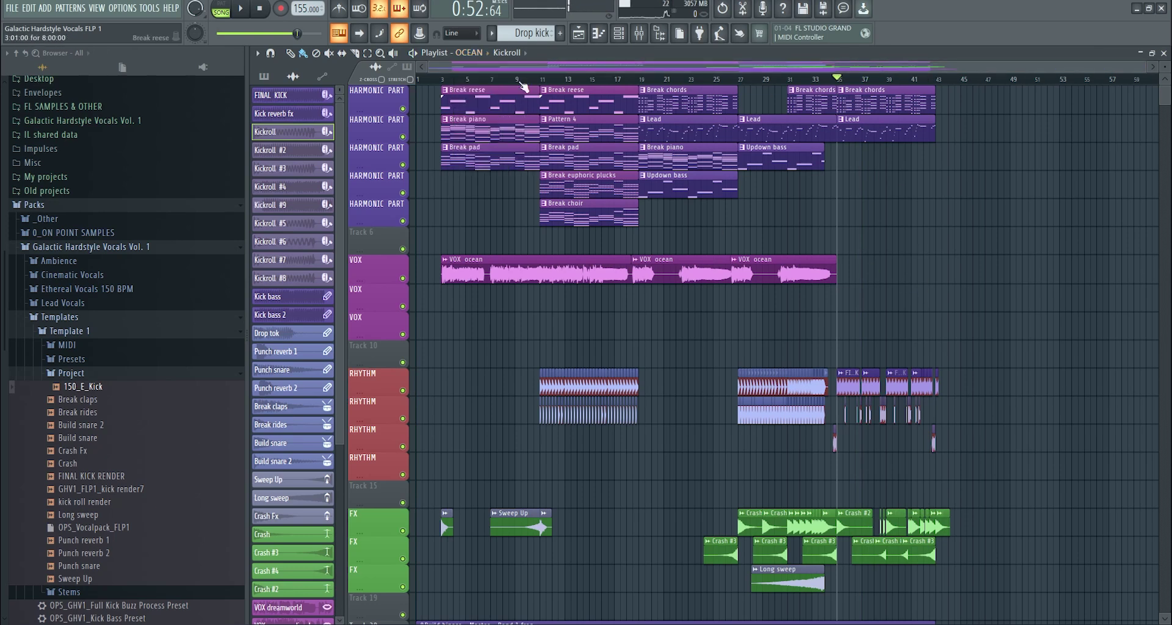
click(480, 54)
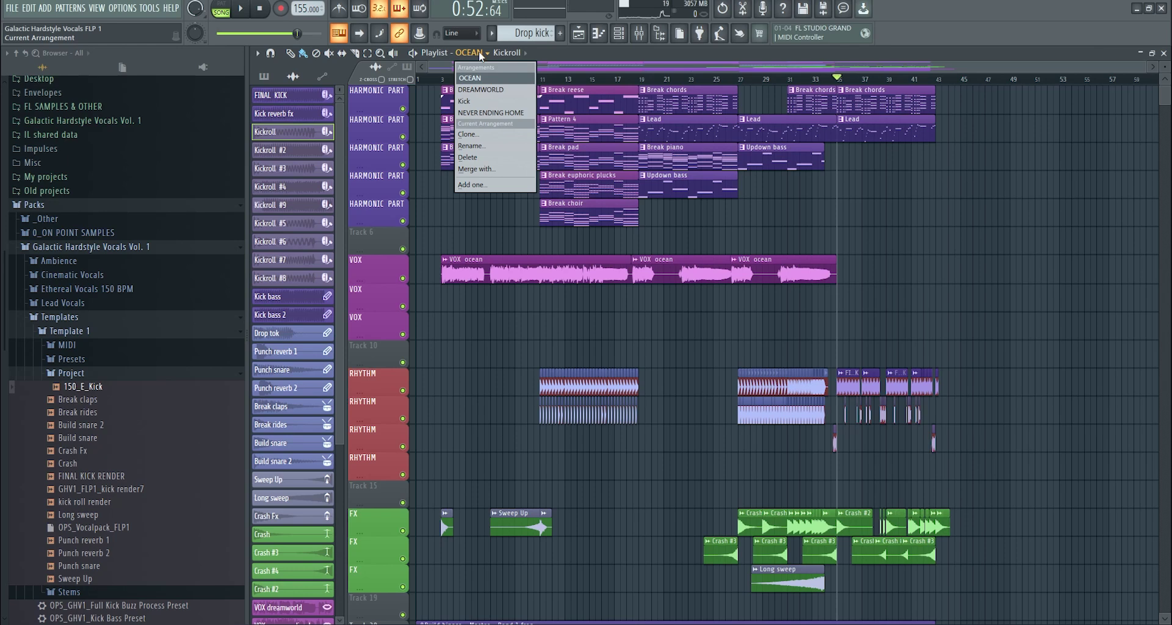
drag(963, 130, 971, 130)
scroll(971, 165, up, 8)
right_click(921, 125)
click(469, 53)
click(501, 101)
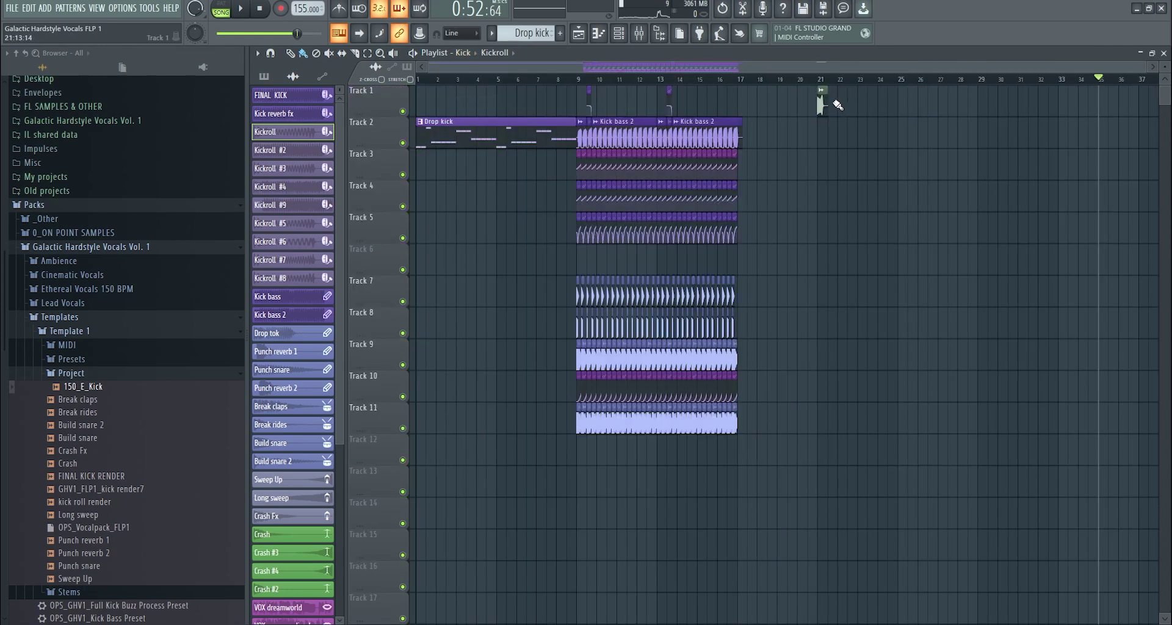
Trim the 150_E_Kick clip on Track 1 and repeat it until four kicks fill bar 21.
scroll(838, 105, up, 5)
click(800, 79)
scroll(822, 101, up, 5)
drag(776, 102, 808, 103)
drag(920, 105, 763, 103)
drag(763, 102, 830, 102)
drag(955, 102, 730, 109)
scroll(898, 93, up, 4)
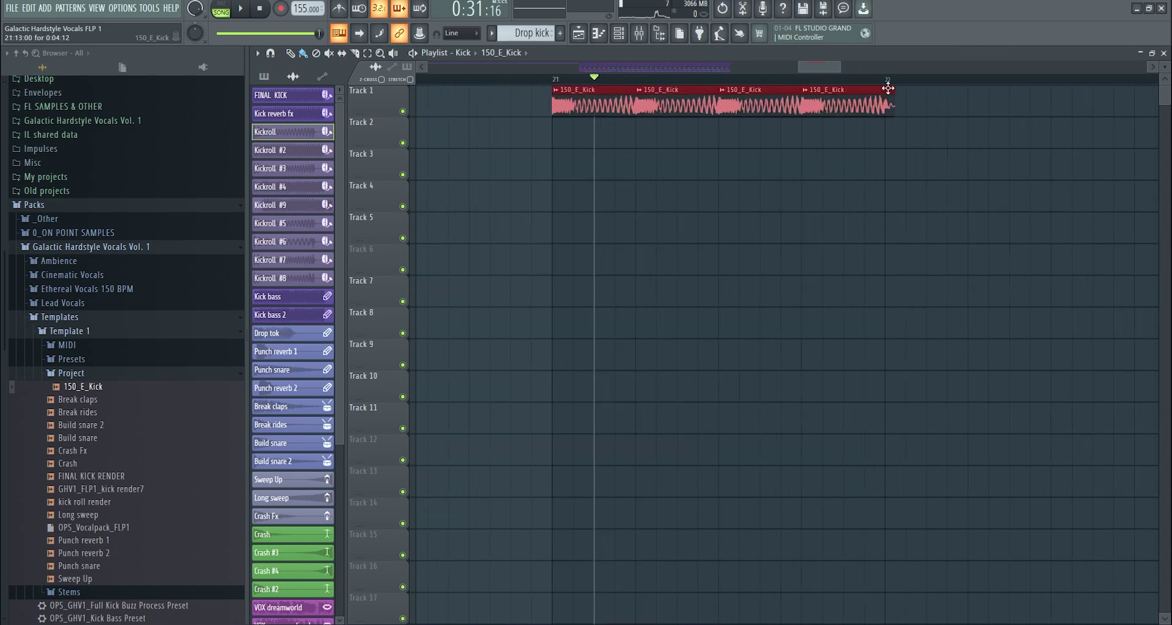
Play back the four kick clips from bar 21 and open the kick sample's channel settings.
scroll(887, 89, down, 8)
key(space)
double_click(804, 106)
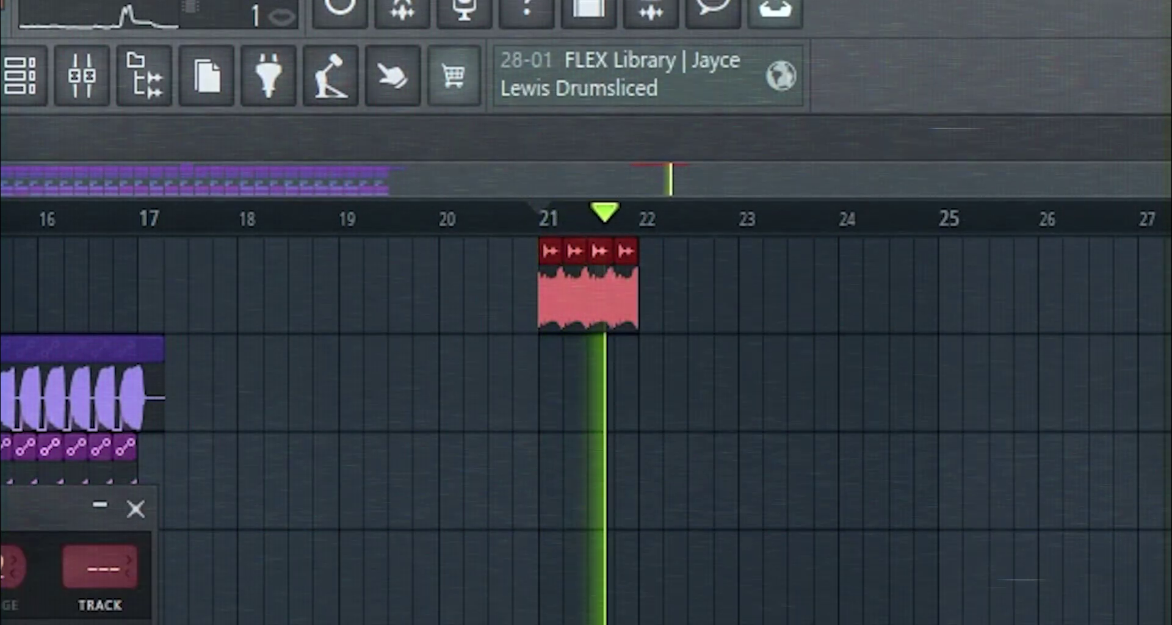
key(space)
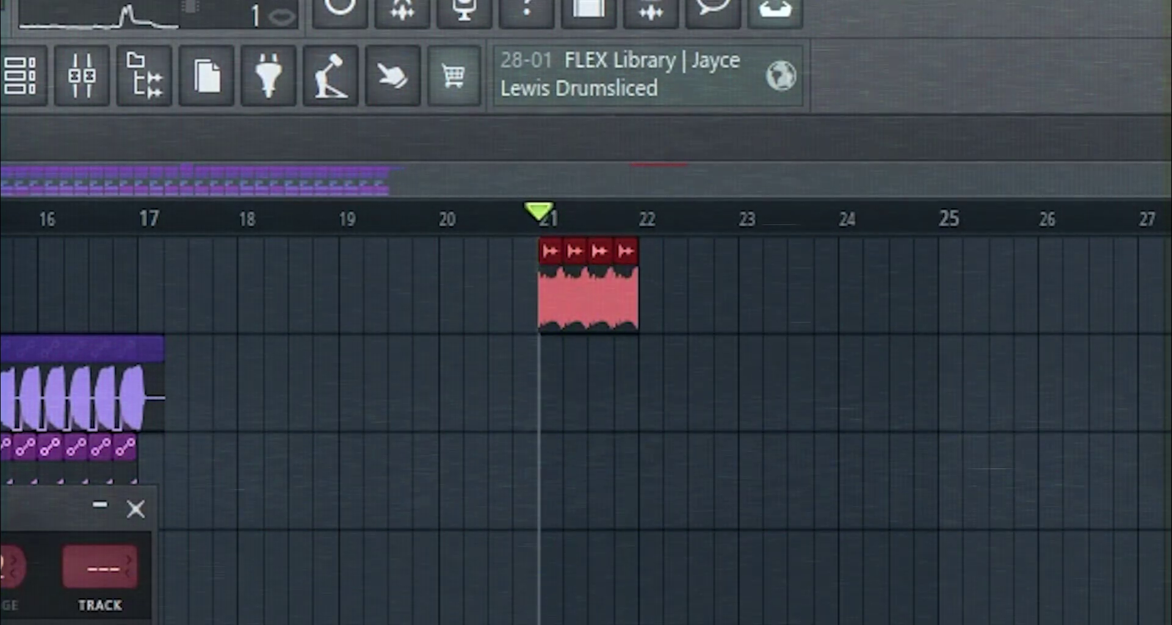
Add two more 150_E_Kick clips on Track 1 directly after the four kicks, starting at bar 22.
scroll(641, 354, up, 3)
click(634, 349)
scroll(641, 355, up, 4)
right_click(616, 361)
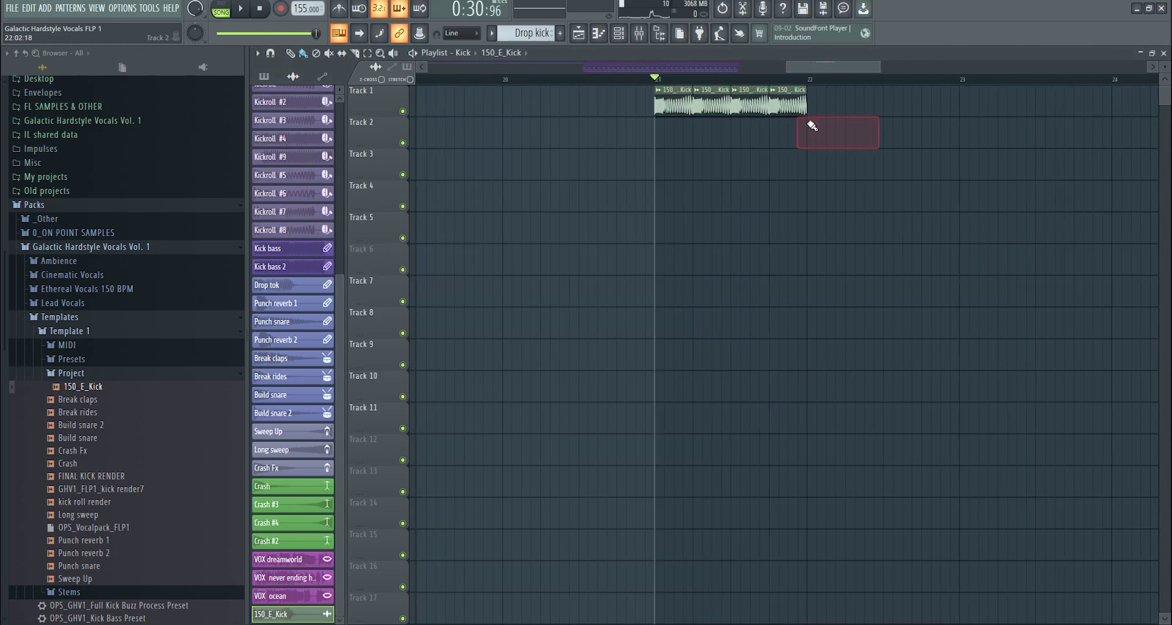
drag(811, 107, 873, 109)
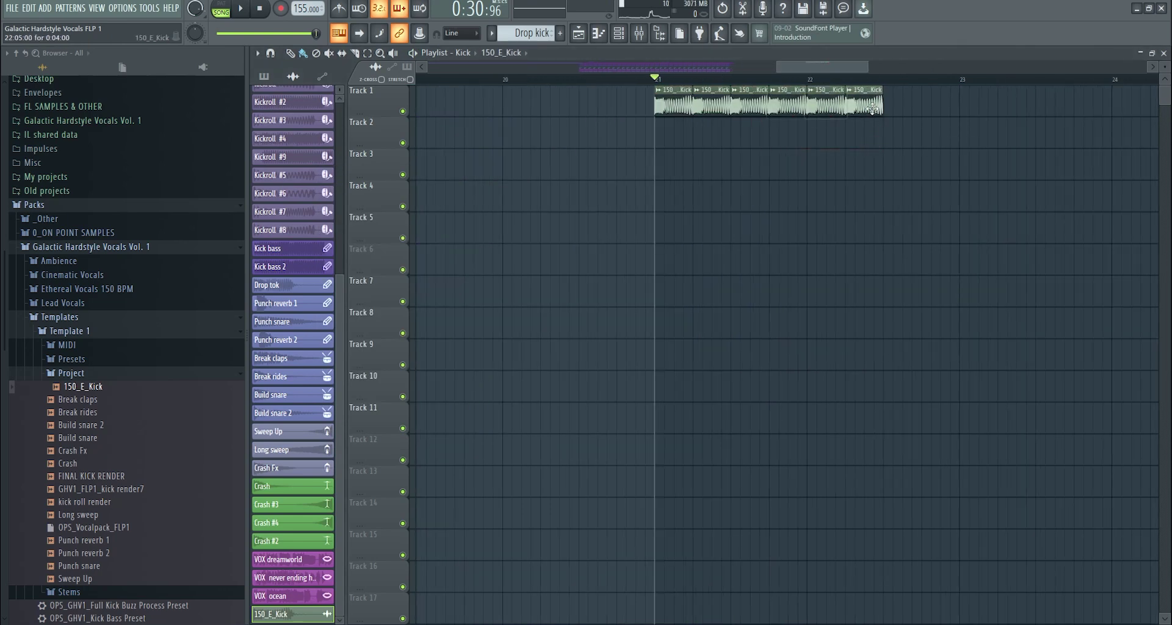
Make the first 150_E_Kick clip of bar 22 on Track 1 unique.
click(813, 89)
click(870, 182)
scroll(871, 182, up, 2)
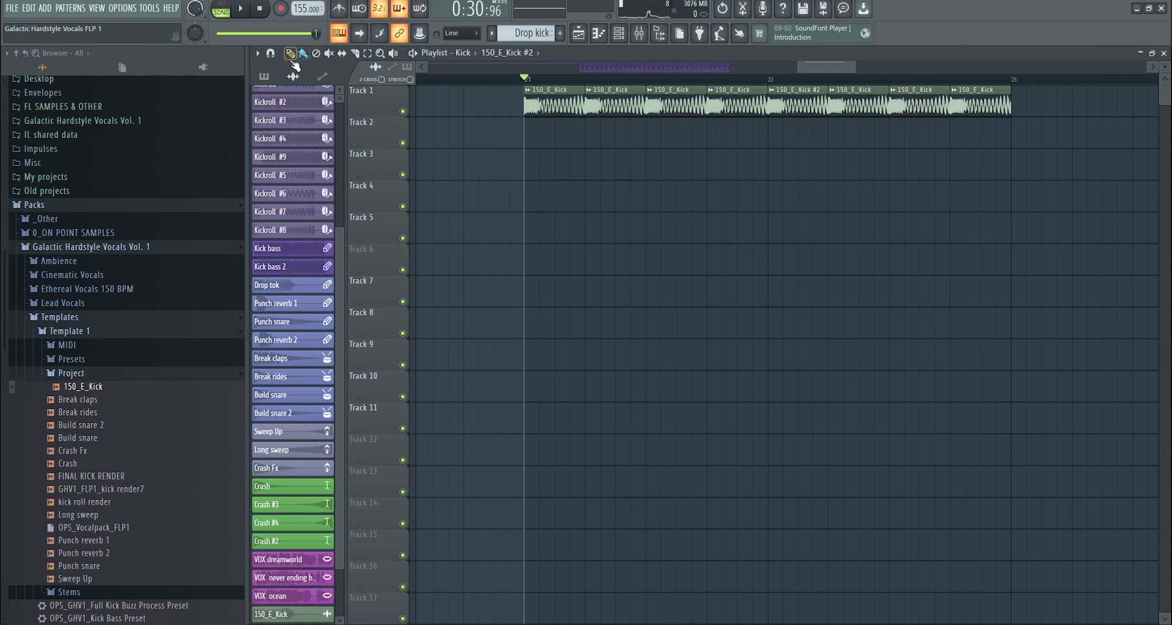
scroll(856, 122, up, 4)
scroll(724, 115, down, 3)
scroll(880, 118, up, 3)
Slice the bar 22 kick between its punch and tail, and make the tail clip unique.
click(818, 110)
click(822, 90)
click(862, 182)
Set the 150_E_Kick #3 tail to e3 mono time stretching, shift its pitch, and play it back from bar 22.
double_click(849, 110)
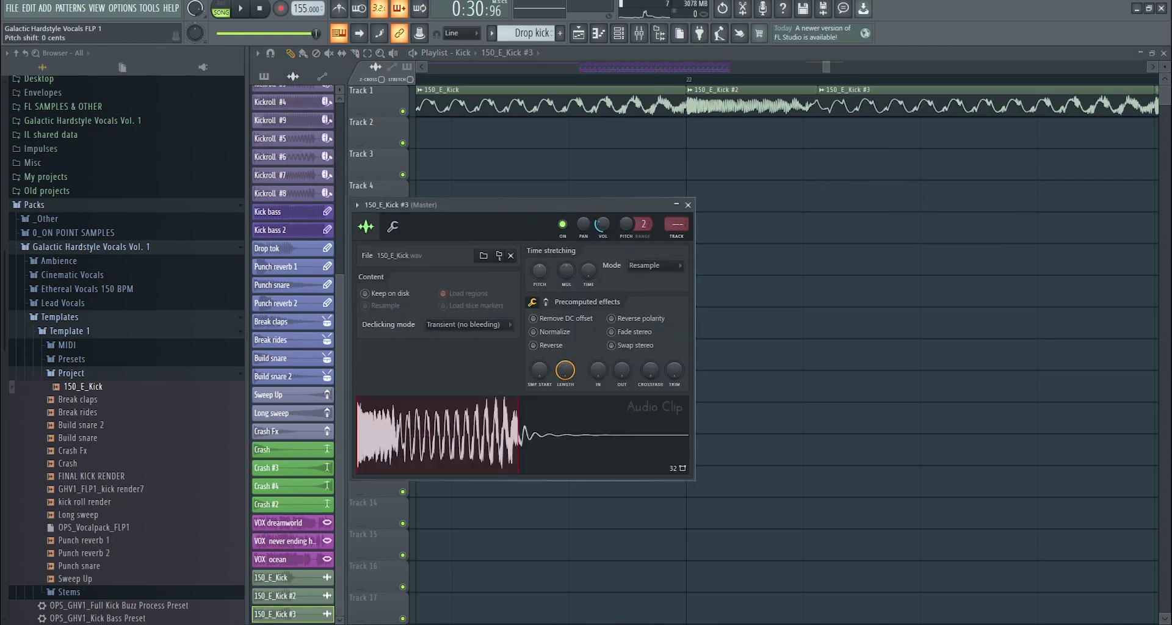
click(653, 265)
click(647, 338)
key(space)
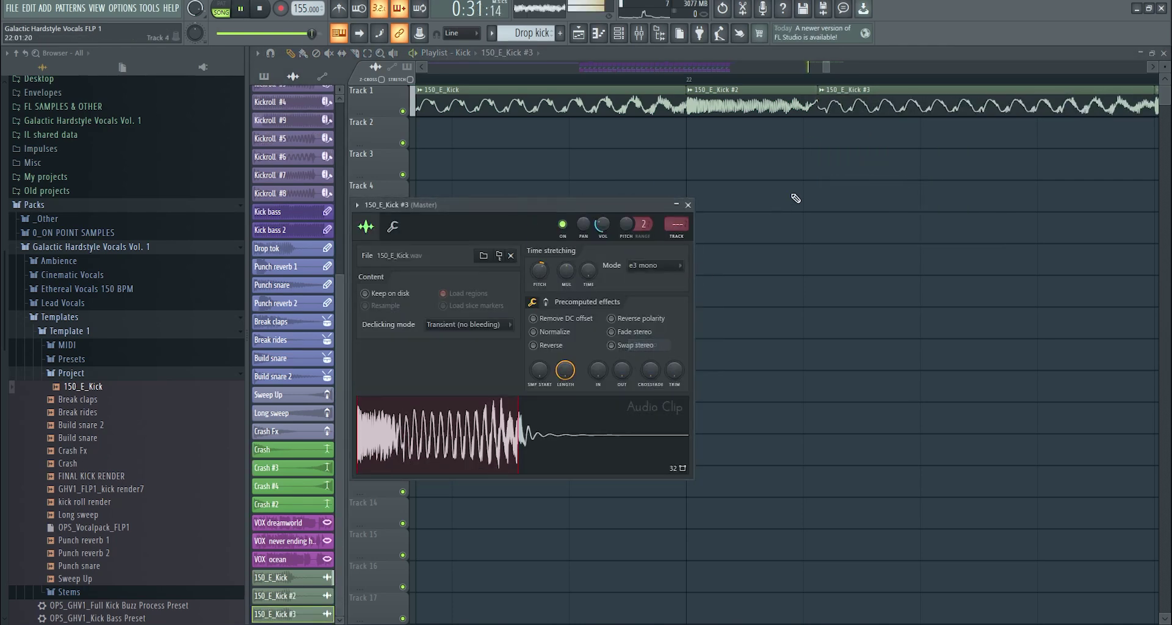
click(761, 81)
key(space)
Repeat the split kick in place of the other kicks to fill bar 22, and play back the pattern from bar 21.
scroll(784, 112, down, 4)
drag(792, 118, 671, 110)
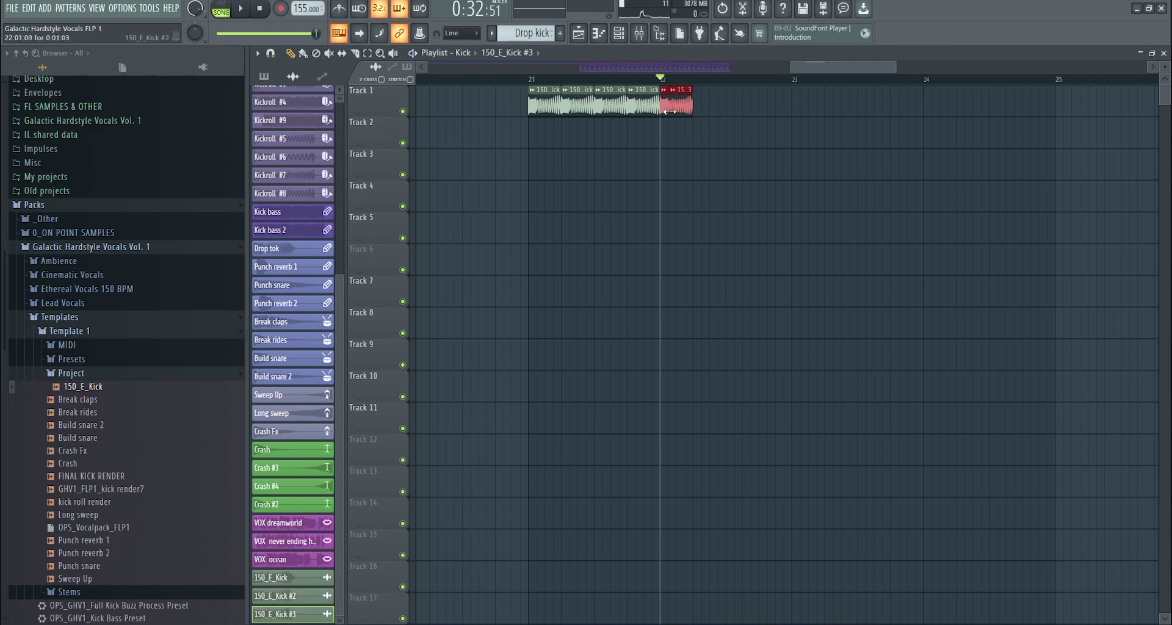
mouse_move(749, 110)
mouse_down()
mouse_move(668, 116)
mouse_move(732, 107)
mouse_up()
drag(536, 81, 531, 84)
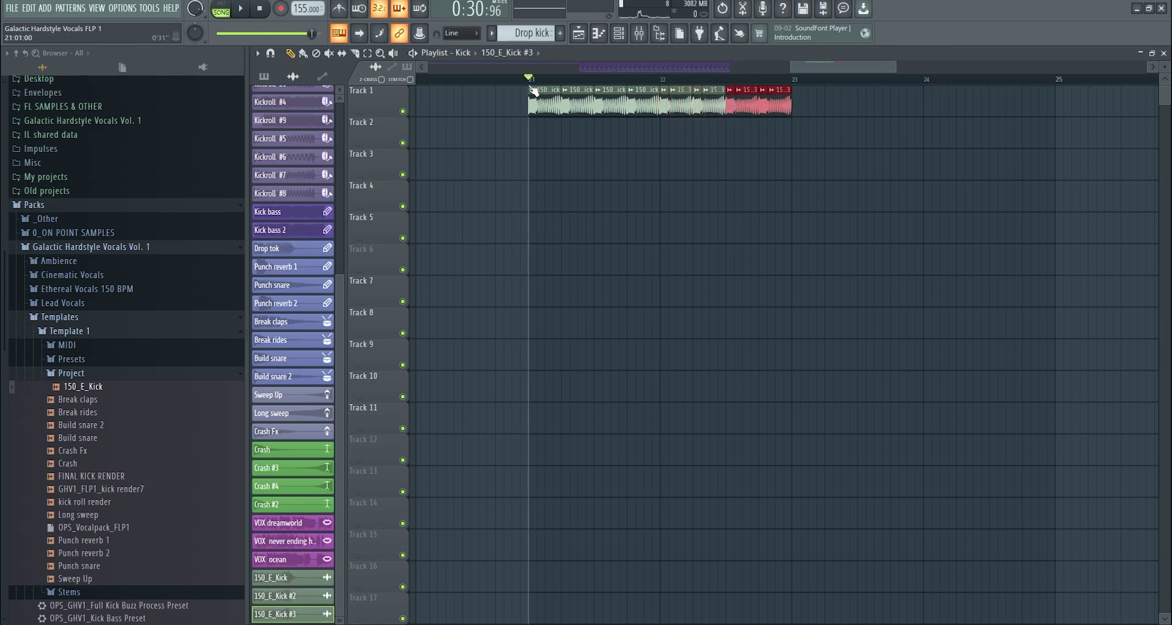
key(space)
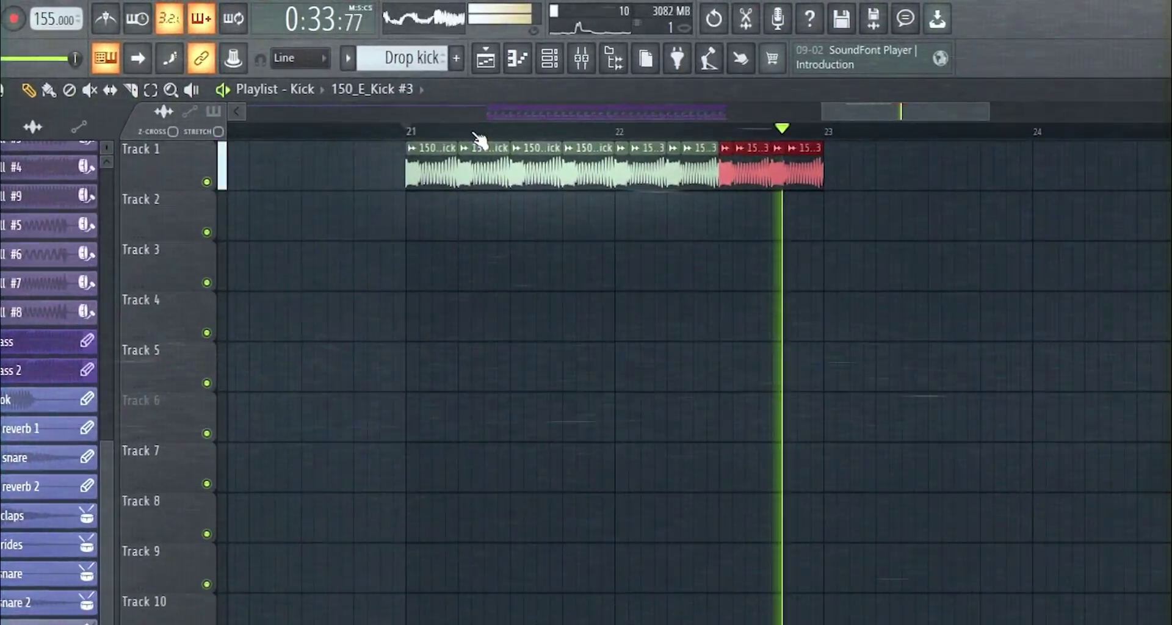
key(space)
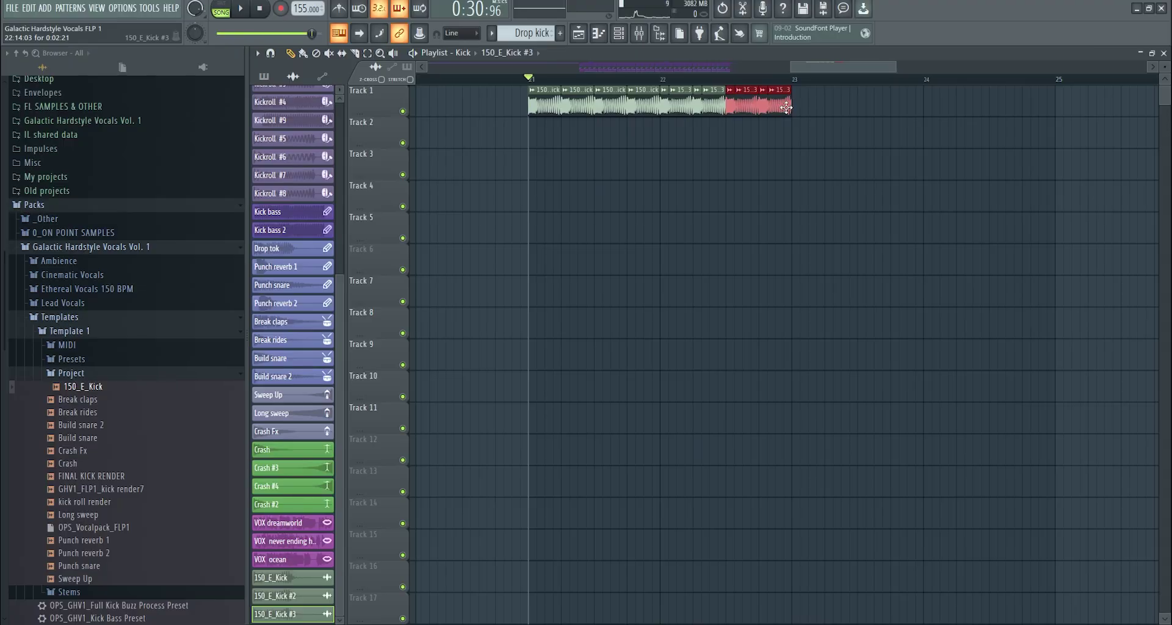
Delete the kick clips in bars 21 and 22 on Track 1.
scroll(794, 113, down, 5)
drag(870, 122, 715, 116)
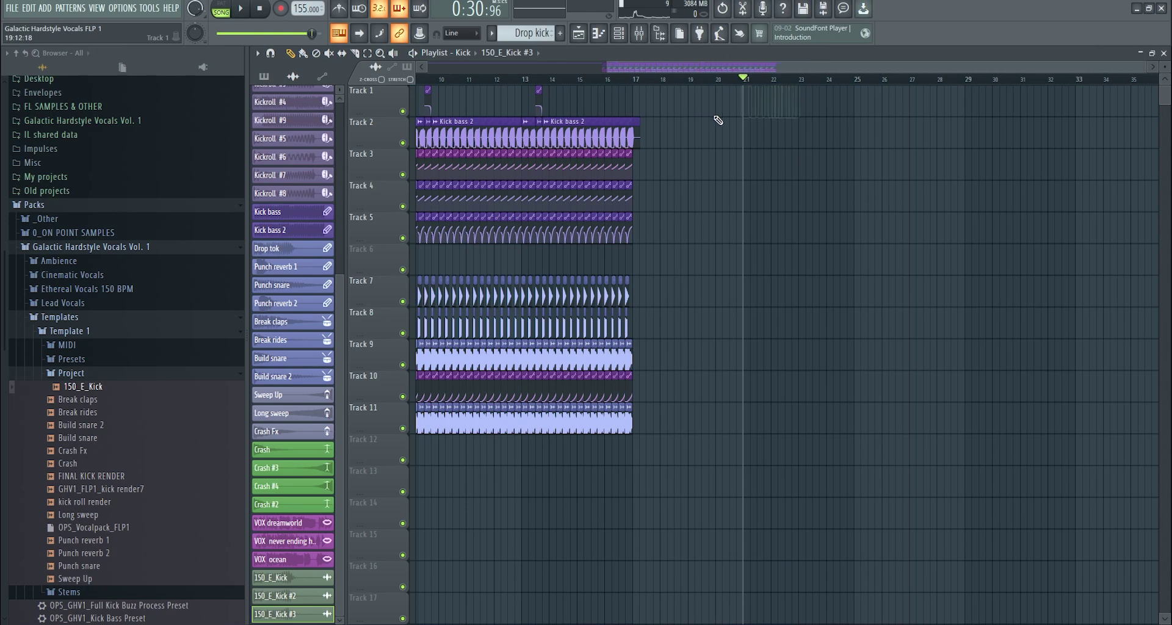
scroll(758, 131, down, 2)
scroll(314, 246, up, 4)
scroll(543, 217, down, 3)
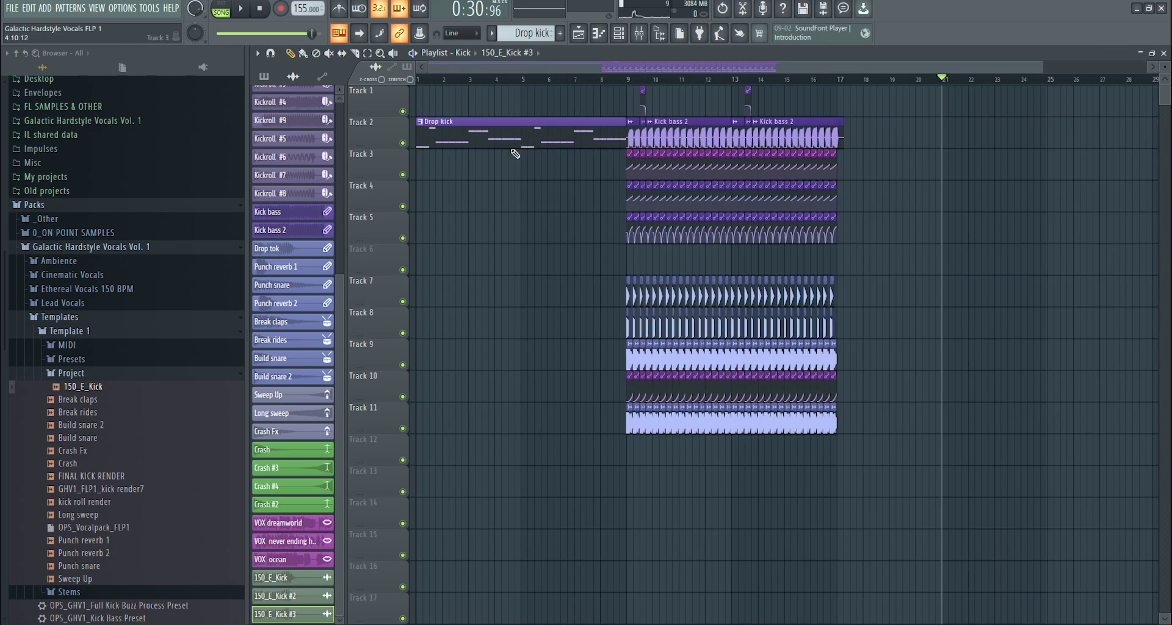
scroll(516, 154, up, 3)
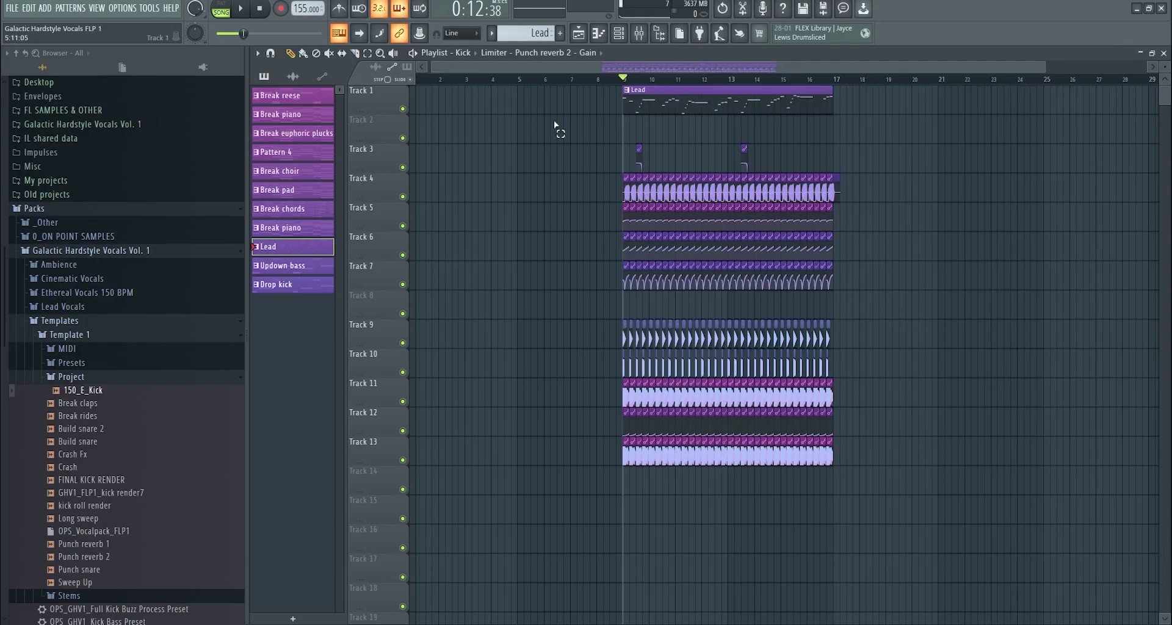
drag(536, 86, 1000, 521)
click(927, 533)
right_click(927, 533)
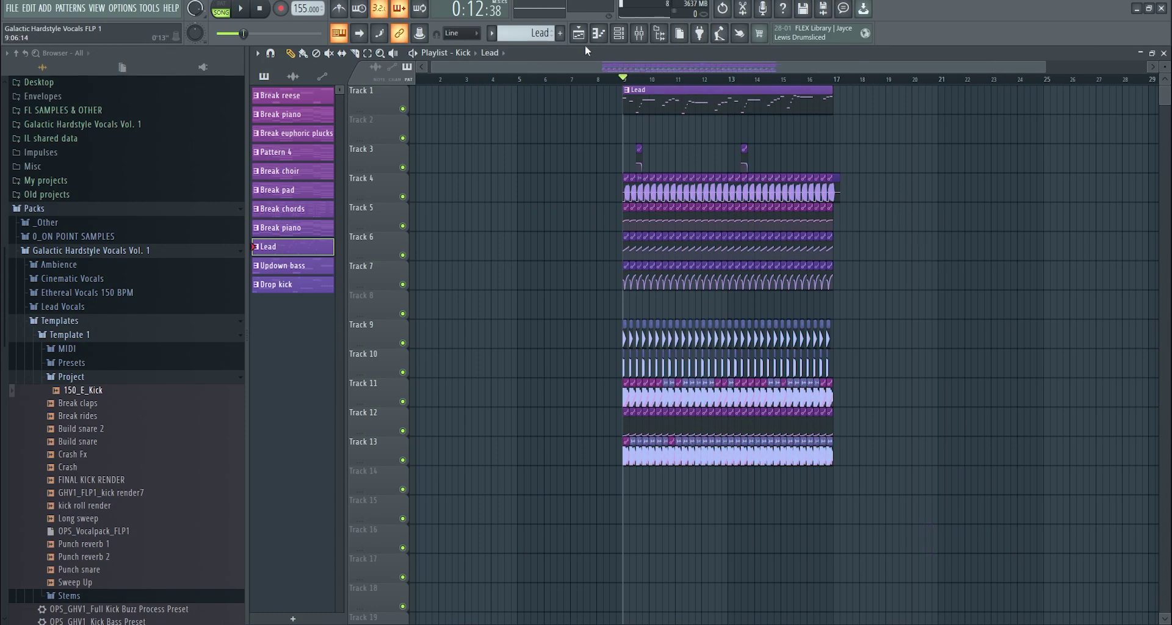
View the NimbleKick and Kontakt channels in the channel rack, and close their windows.
click(619, 34)
click(629, 127)
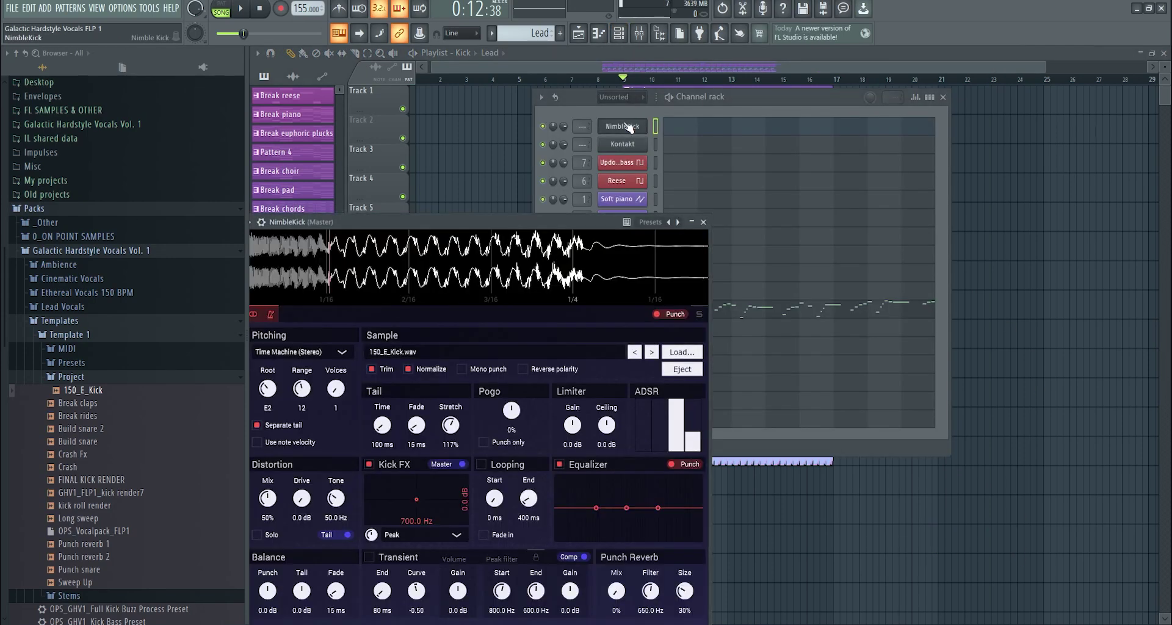
click(629, 127)
click(627, 144)
key(F12)
Add the 150_E_Kick sample from the template's Project folder to Track 1 at bar 25.
drag(91, 392, 1067, 141)
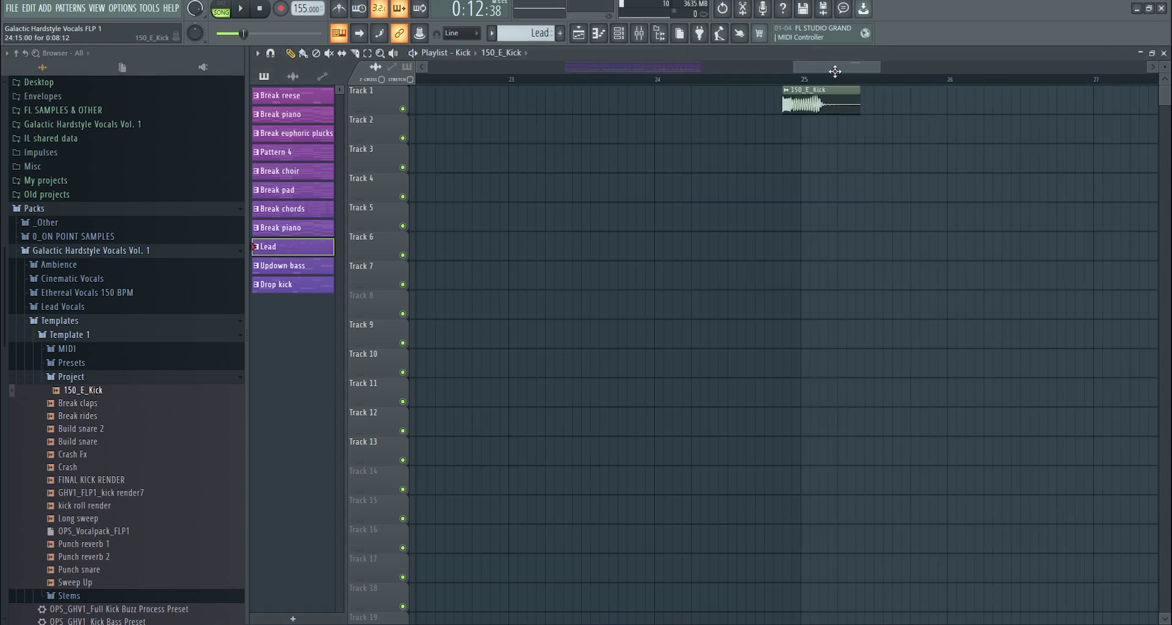
click(836, 110)
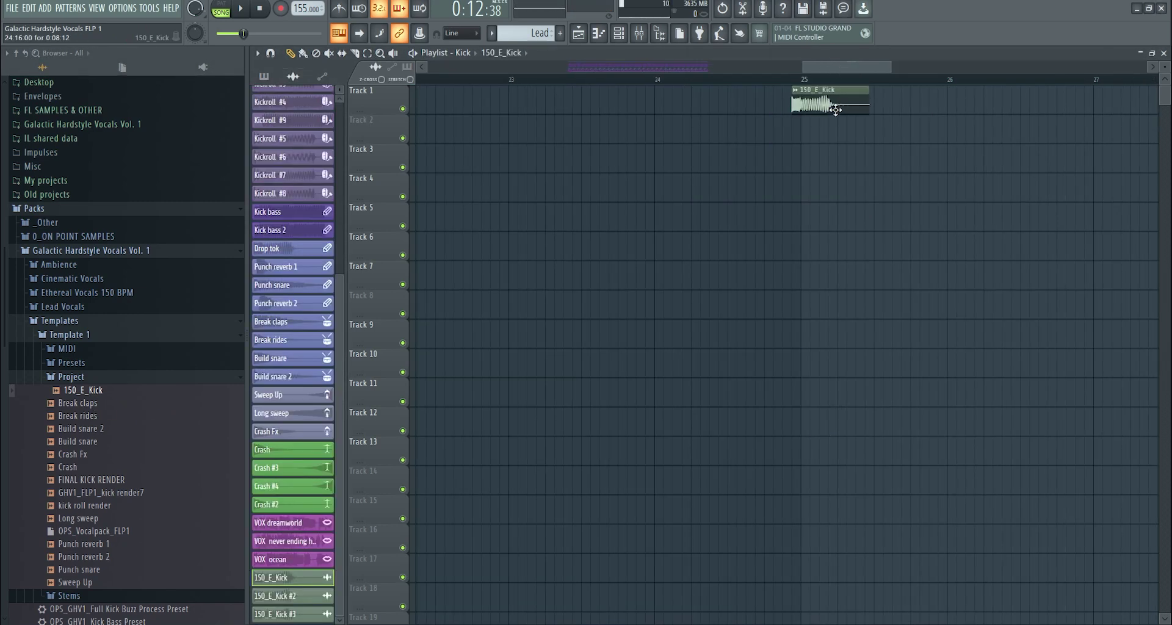
double_click(835, 109)
drag(848, 103, 858, 100)
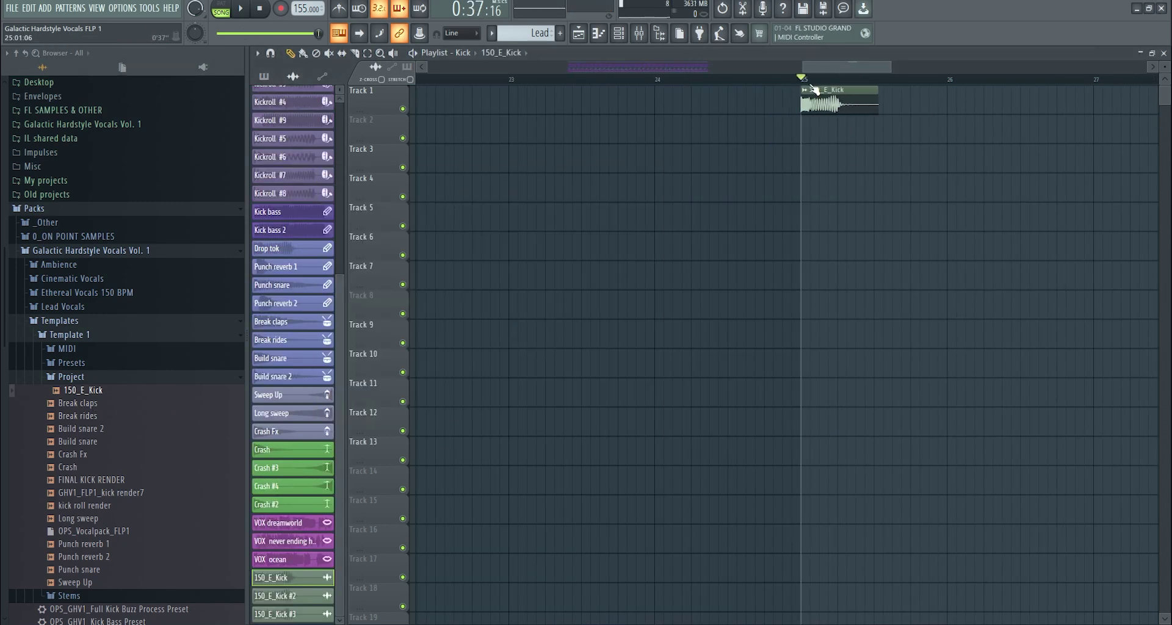
Open the channel settings of the 150_E_Kick clip and play it back from bar 25.
scroll(871, 98, up, 2)
double_click(848, 95)
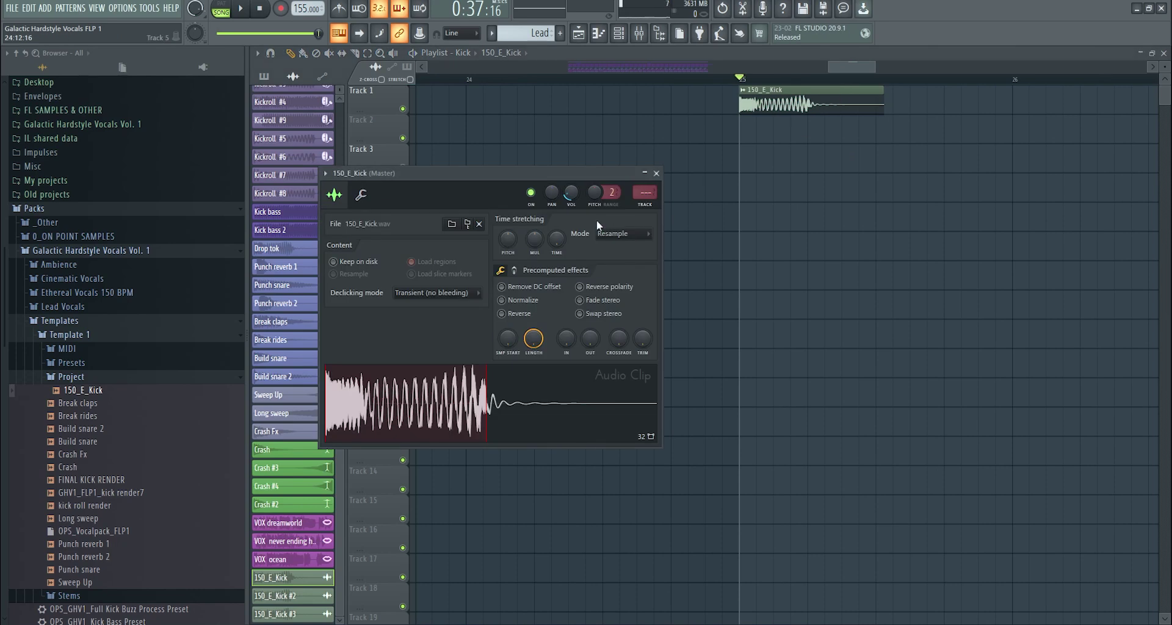
click(741, 83)
key(space)
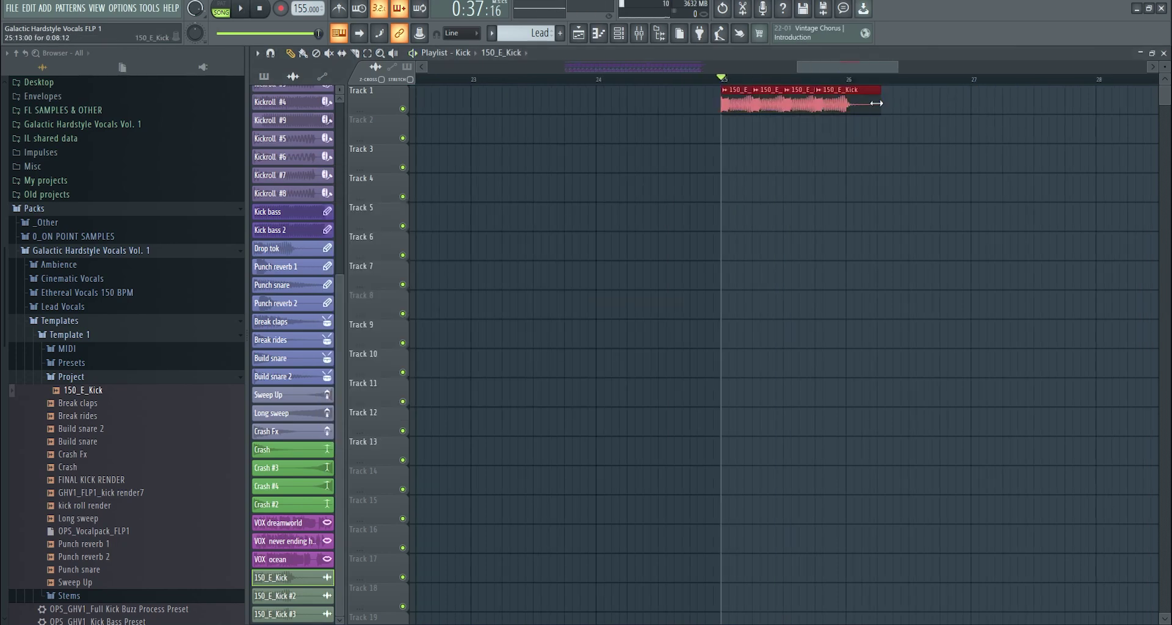
Copy the four 150_E_Kick clips into bar 26 and adjust their ends so each kick fills one beat.
drag(878, 103, 970, 105)
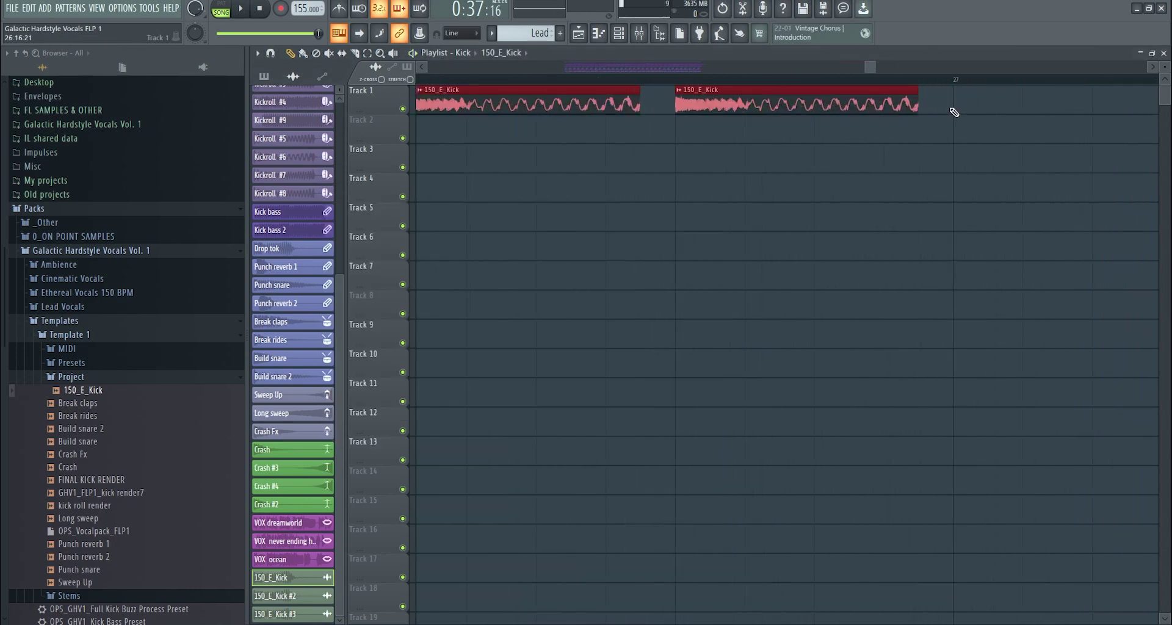
scroll(954, 112, up, 2)
drag(889, 94, 953, 94)
Keep a single kick at the start of bar 26 and copy it to the starts of bars 27 and 28.
scroll(916, 159, down, 6)
scroll(916, 153, up, 3)
right_click(969, 111)
scroll(867, 119, down, 2)
scroll(855, 120, up, 2)
drag(821, 121, 800, 106)
drag(801, 106, 908, 105)
Slice the kicks at bars 26, 27 and 28 between their punch and tail.
click(354, 53)
scroll(594, 116, up, 7)
click(746, 104)
scroll(740, 110, right, 3)
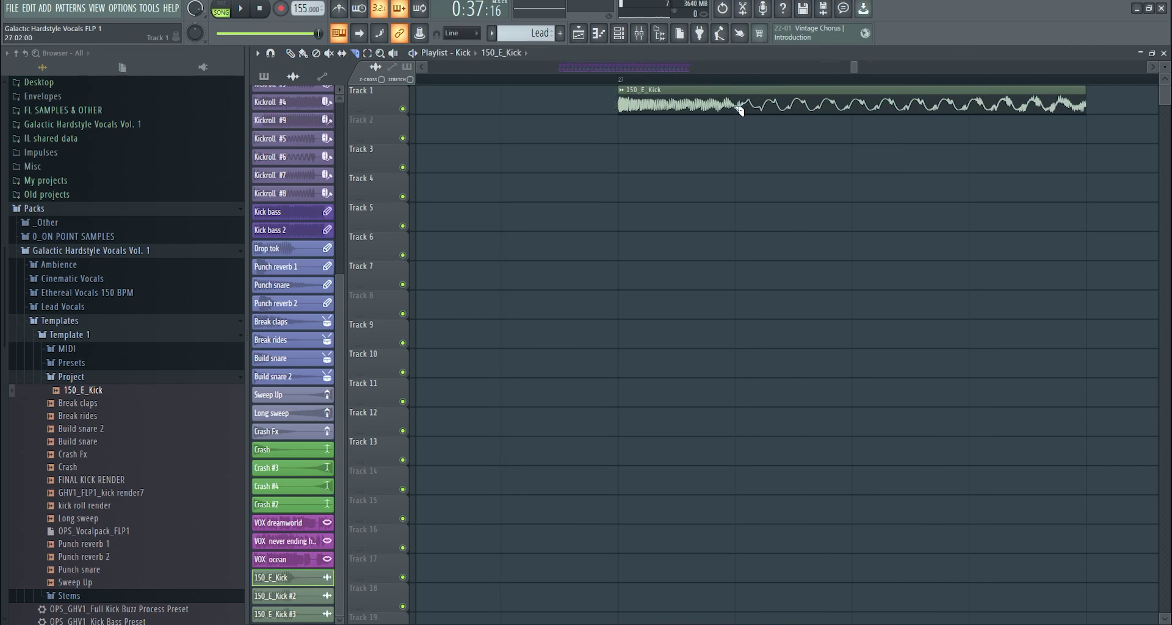
click(746, 111)
scroll(594, 119, down, 7)
scroll(786, 123, up, 7)
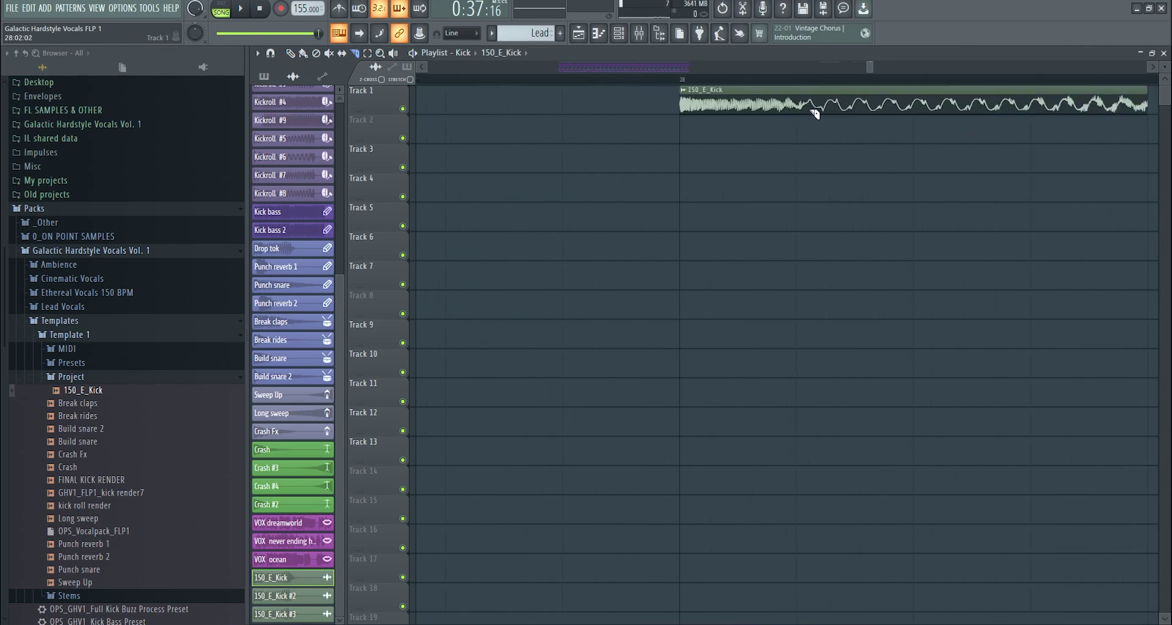
click(808, 113)
scroll(815, 113, down, 5)
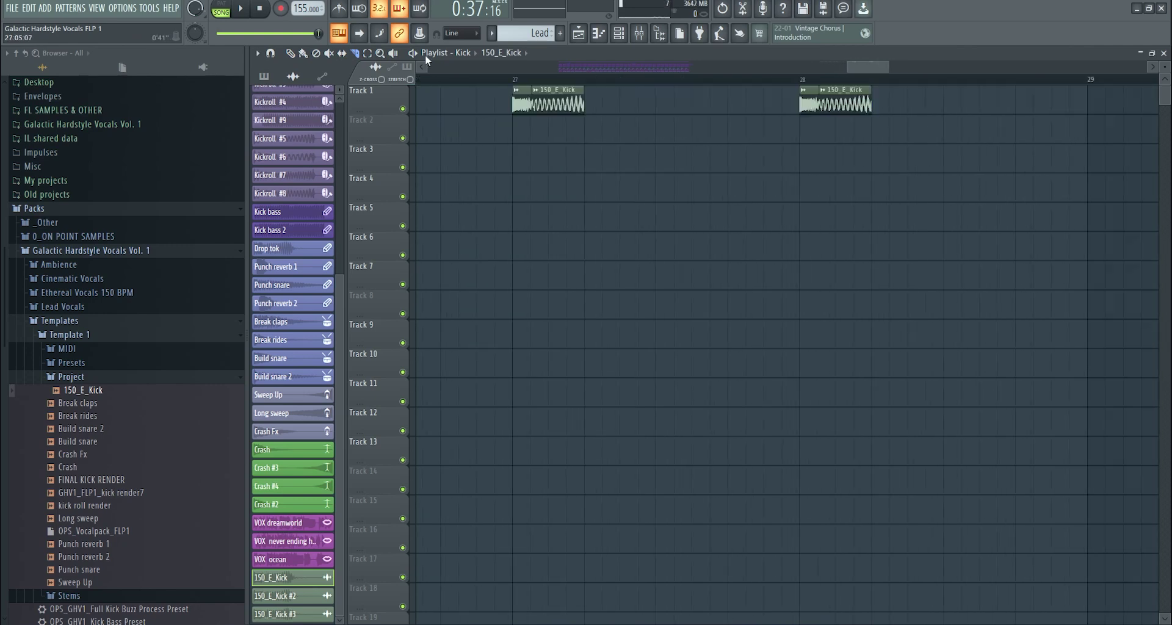
Make the tail clips of the split kicks at bars 26, 27 and 28 unique.
click(828, 97)
click(852, 182)
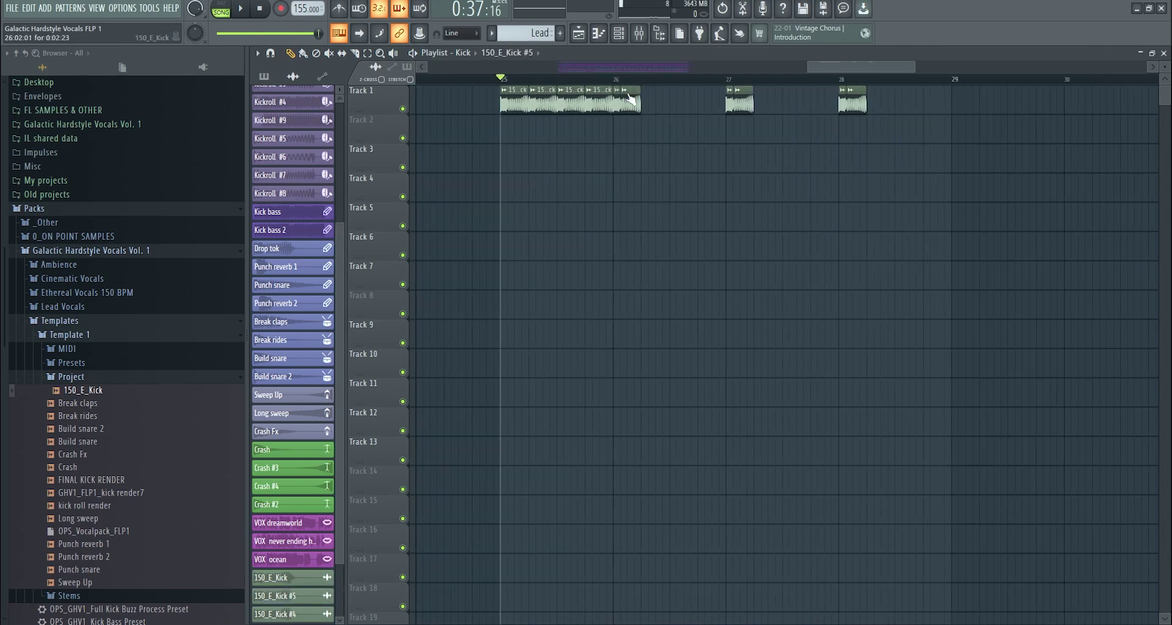
click(631, 97)
click(656, 181)
Repeat each split kick on Track 1 so that bars 26 to 28 are filled with kicks.
drag(620, 111, 655, 107)
drag(977, 113, 618, 112)
drag(657, 108, 713, 109)
Shift the time-stretching pitch of the 150_E_Kick #6, #5 and #4 tails to a different pitch for each bar.
click(636, 101)
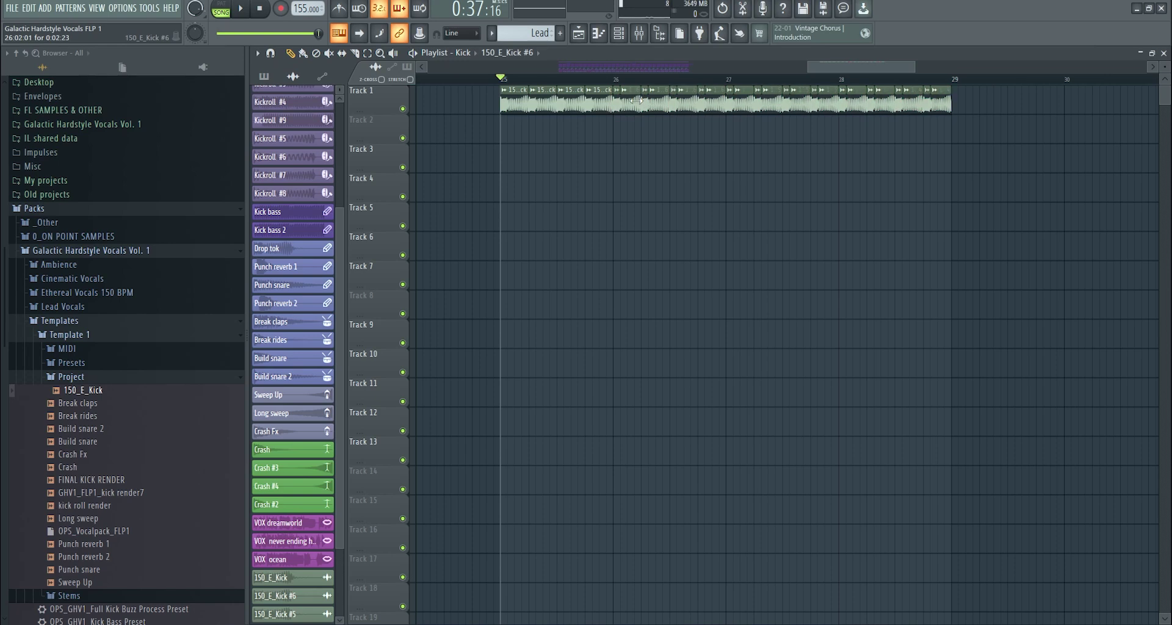
double_click(636, 101)
drag(492, 223, 492, 216)
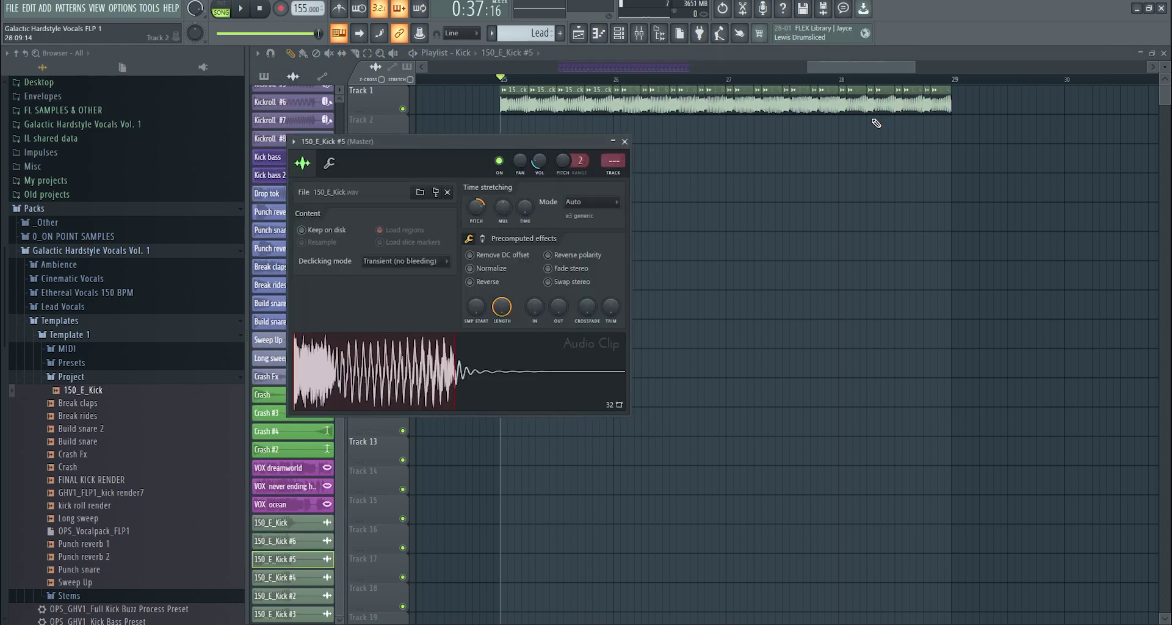
double_click(853, 100)
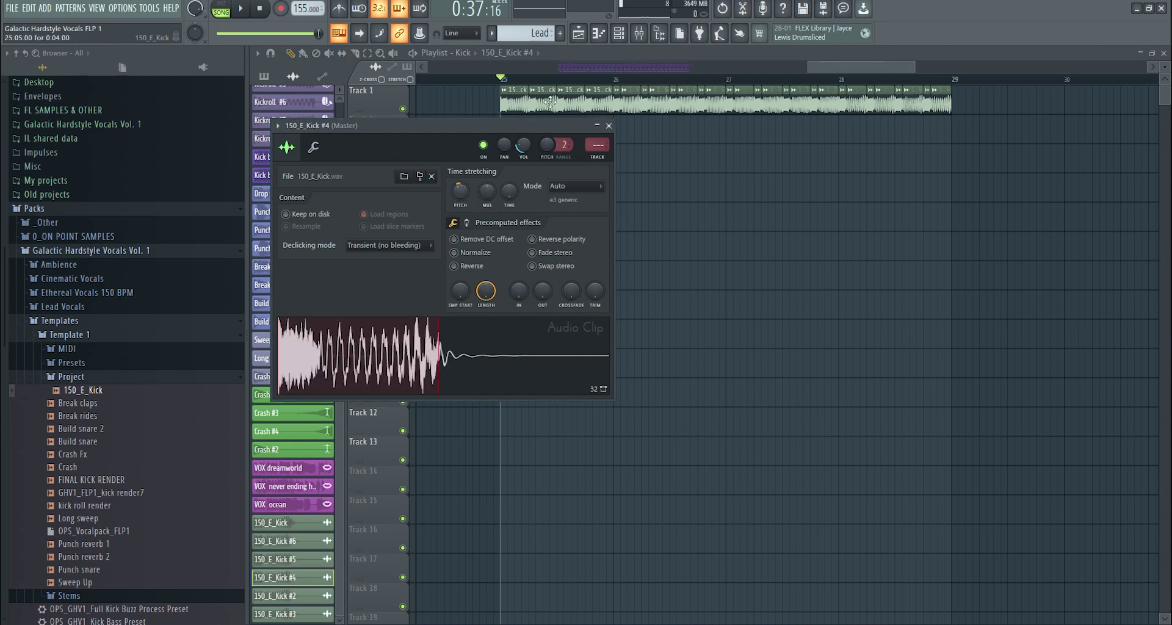
Set the time-stretching mode of 150_E_Kick #6 and 150_E_Kick #5 to e3 mono.
double_click(646, 102)
click(621, 217)
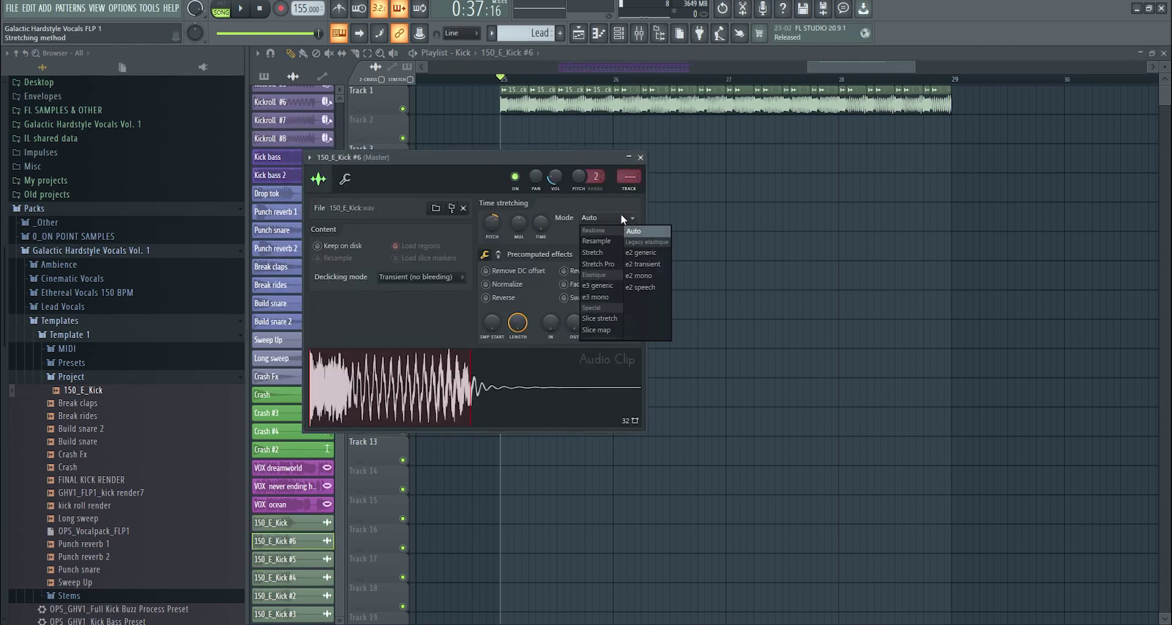
click(607, 295)
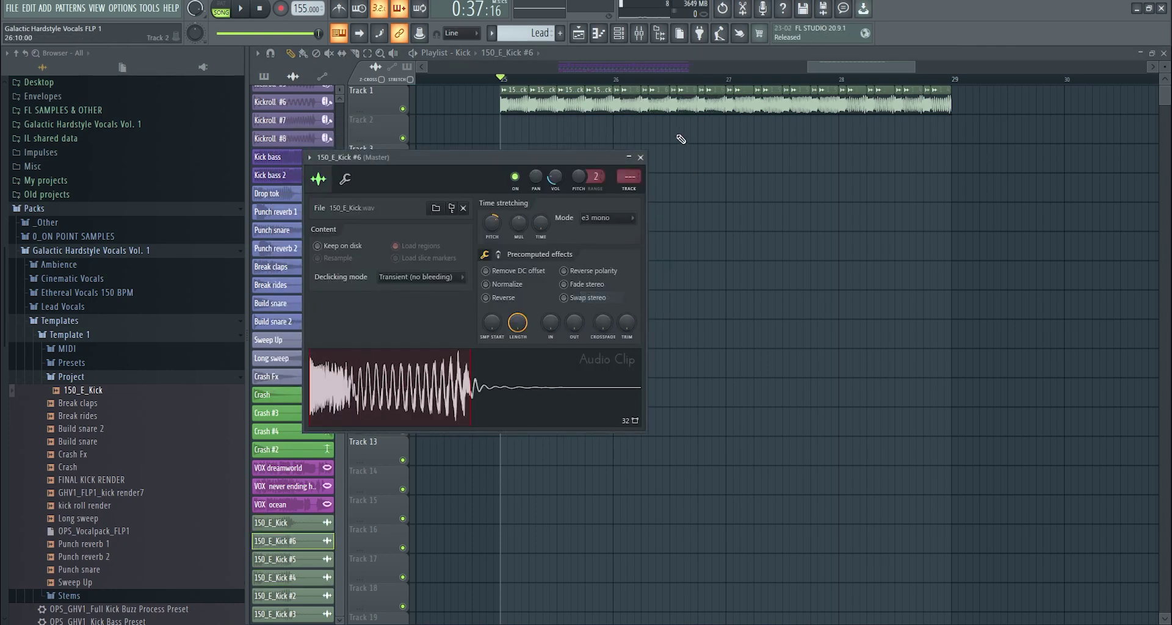
double_click(741, 105)
click(591, 202)
click(580, 283)
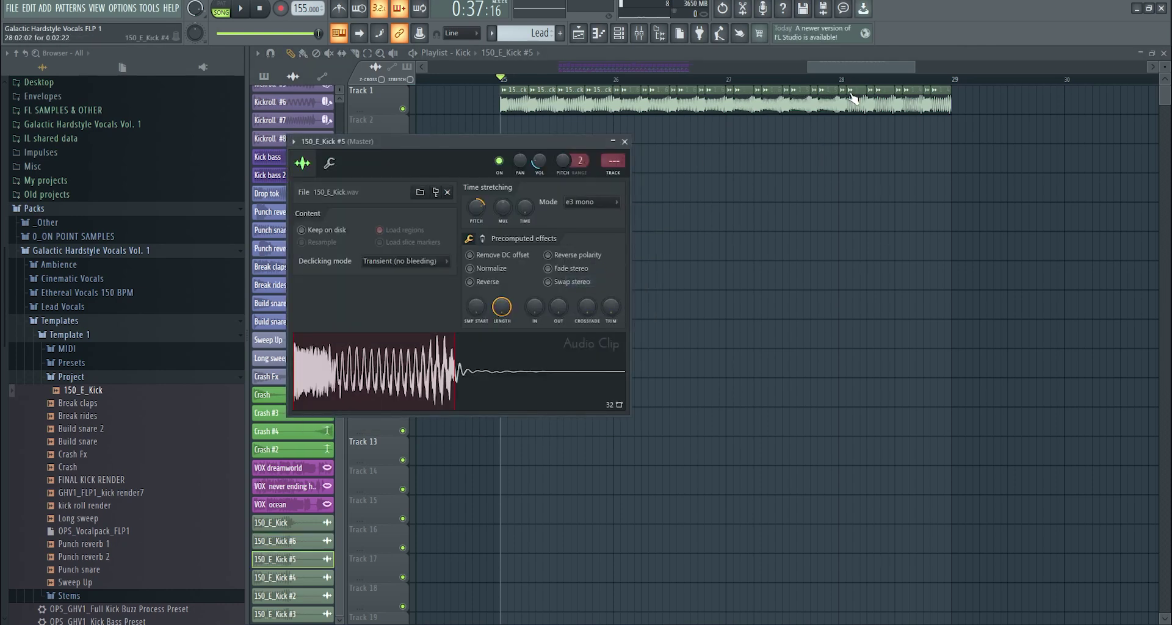
Play back the pitched kick pattern from bar 25 and view the settings of 150_E_Kick #6.
click(625, 91)
click(601, 80)
key(space)
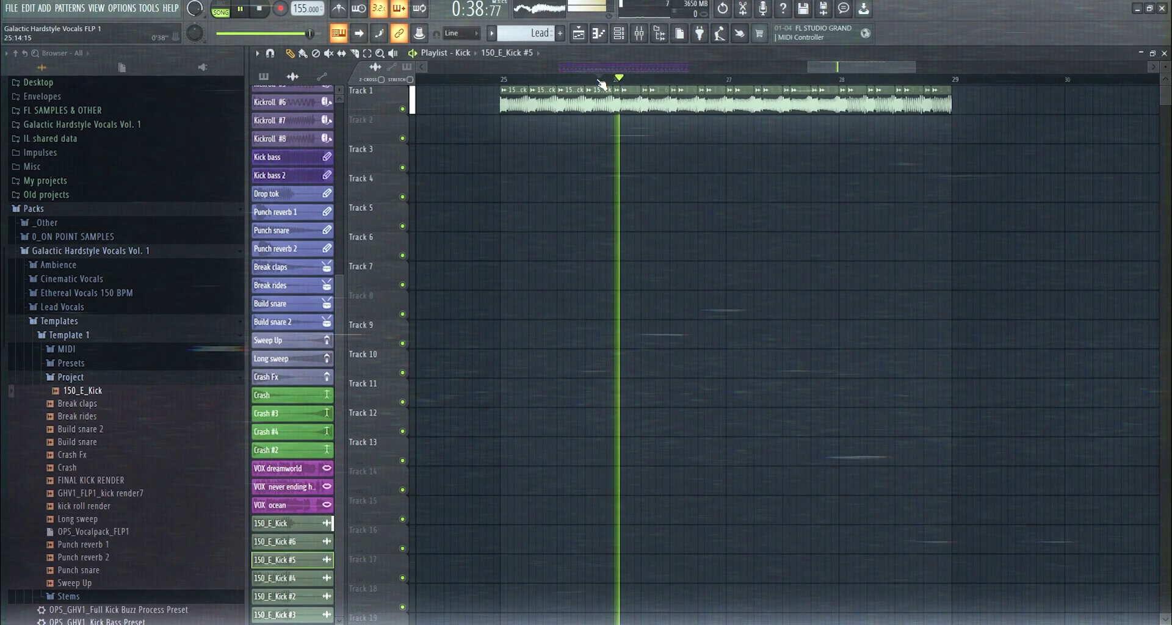
double_click(636, 100)
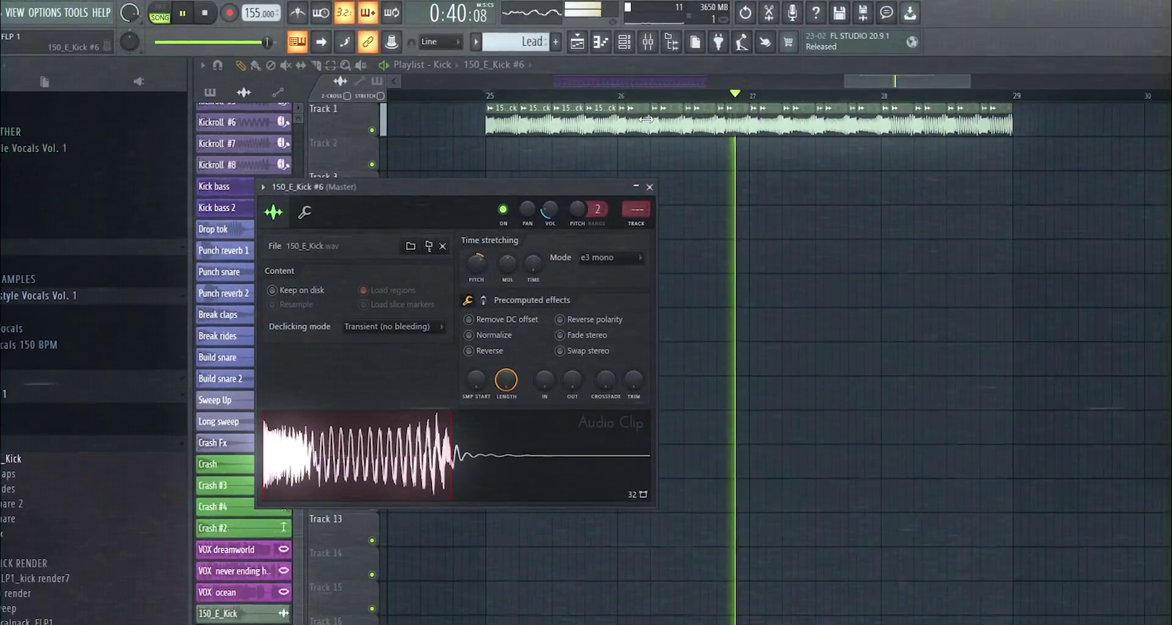
click(899, 128)
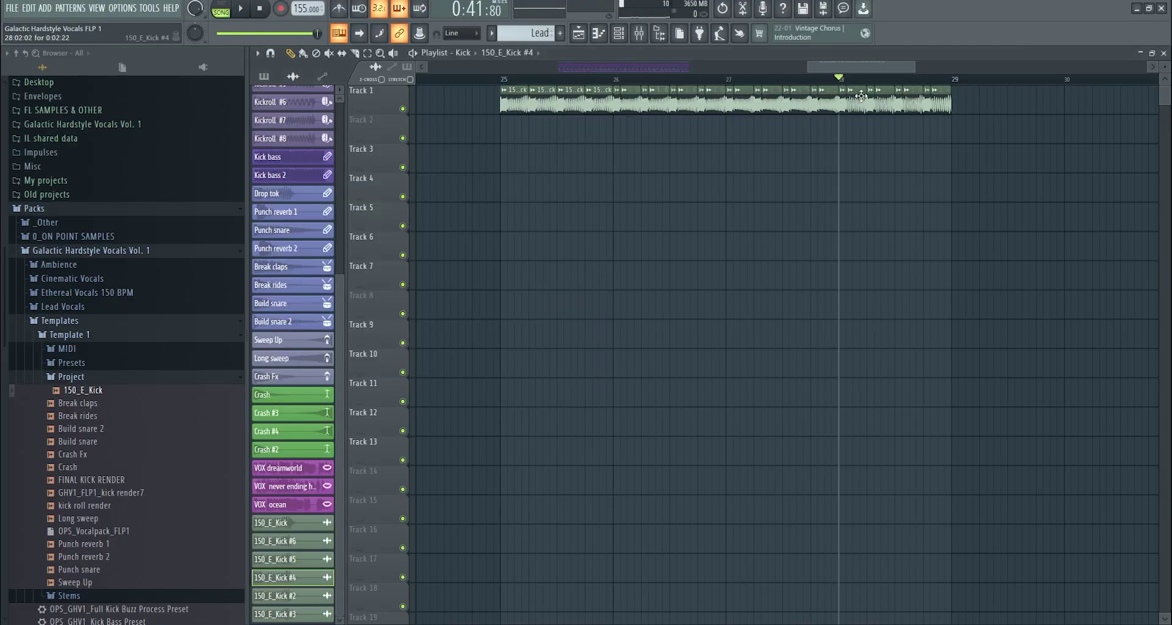
Try e3 generic and Slice map stretching on the 150_E_Kick #4 tail, playing back bar 28.
double_click(861, 96)
click(575, 185)
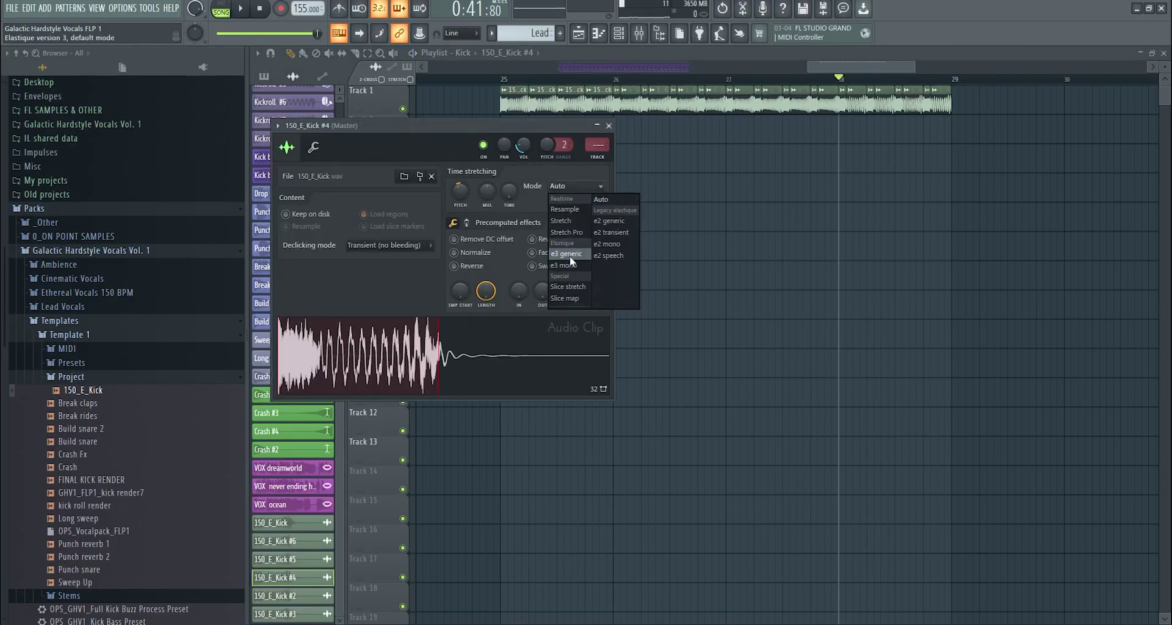
click(566, 253)
key(space)
click(568, 298)
key(space)
Compare the e2 generic, e2 transient and Stretch modes on 150_E_Kick #4 by playing back bar 28.
click(596, 186)
click(622, 221)
key(space)
click(586, 188)
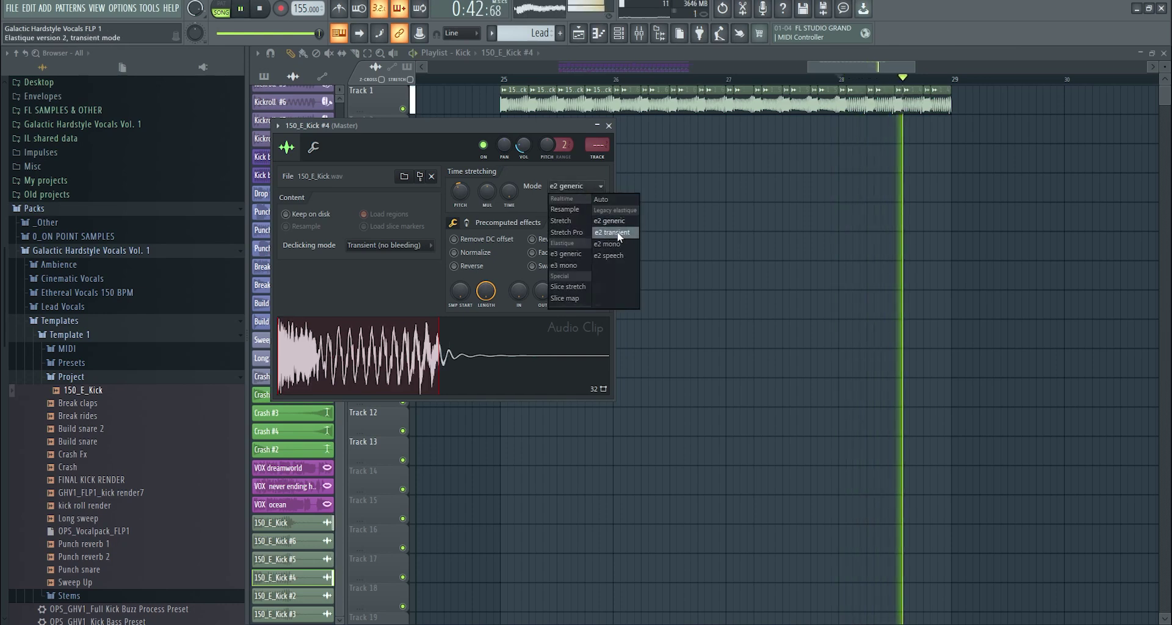
click(617, 233)
click(584, 188)
click(573, 254)
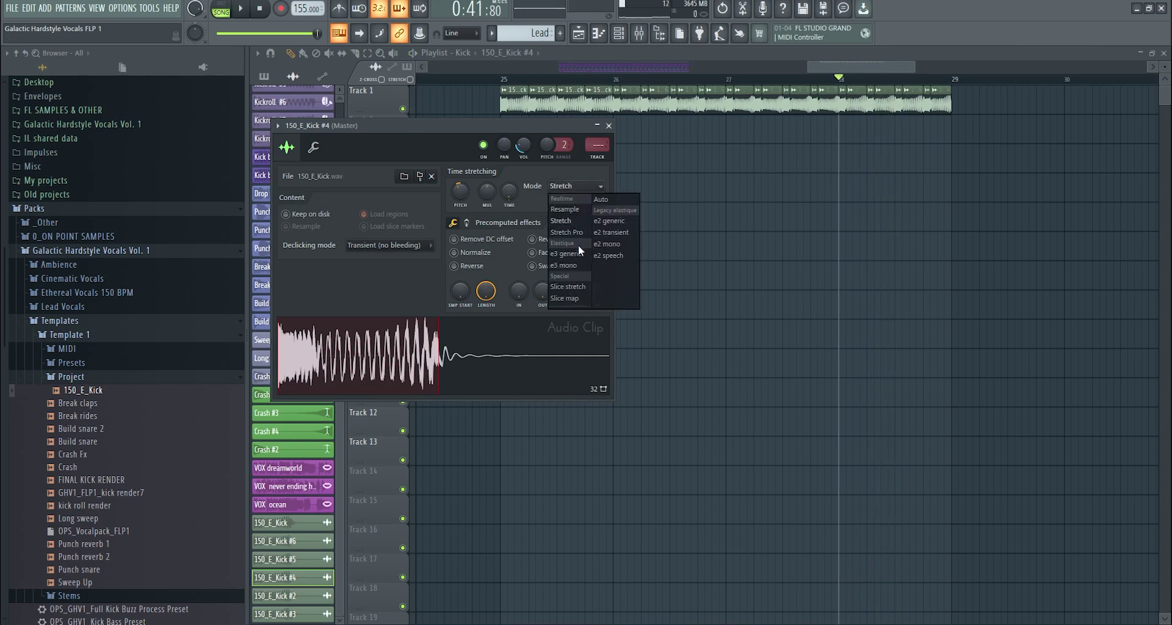
click(577, 240)
key(space)
Place the Drop kick pattern on Track 2 at bar 29, directly following the sliced kick clips.
scroll(846, 164, down, 3)
drag(981, 135, 695, 97)
scroll(865, 140, down, 4)
scroll(960, 122, up, 3)
drag(932, 121, 662, 92)
scroll(706, 125, down, 3)
click(585, 99)
click(794, 157)
right_click(789, 157)
click(270, 287)
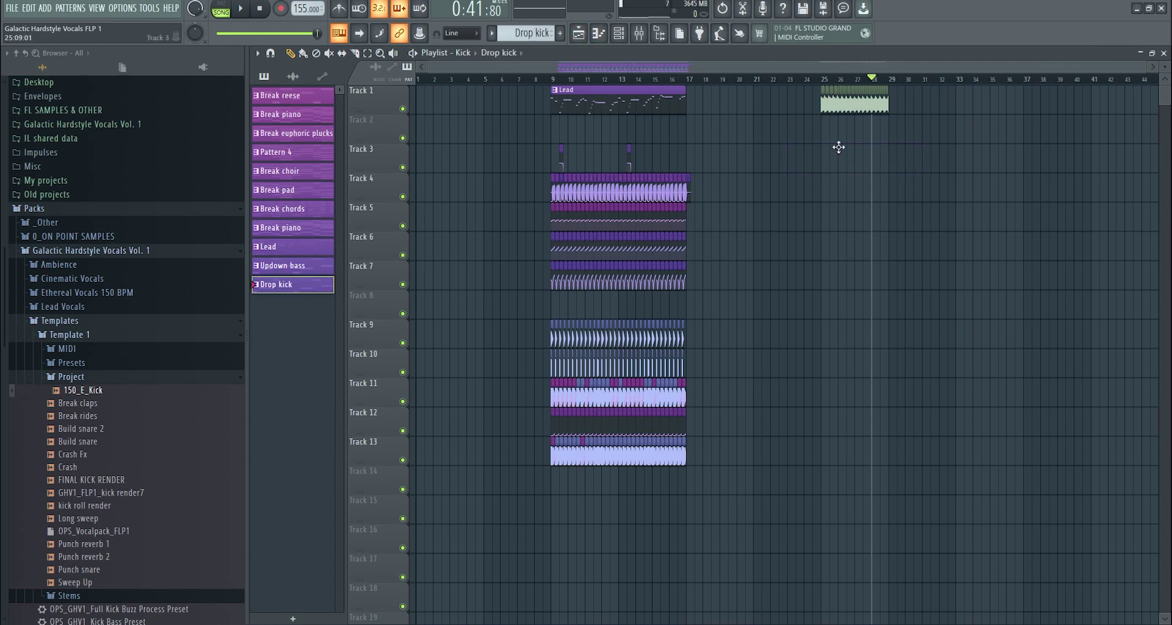
click(849, 150)
click(849, 151)
click(933, 124)
drag(975, 126, 935, 127)
right_click(903, 149)
Play back the Drop kick pattern from bar 29 and the sliced audio kicks from bar 25 for comparison.
click(890, 79)
key(space)
scroll(1073, 202, up, 3)
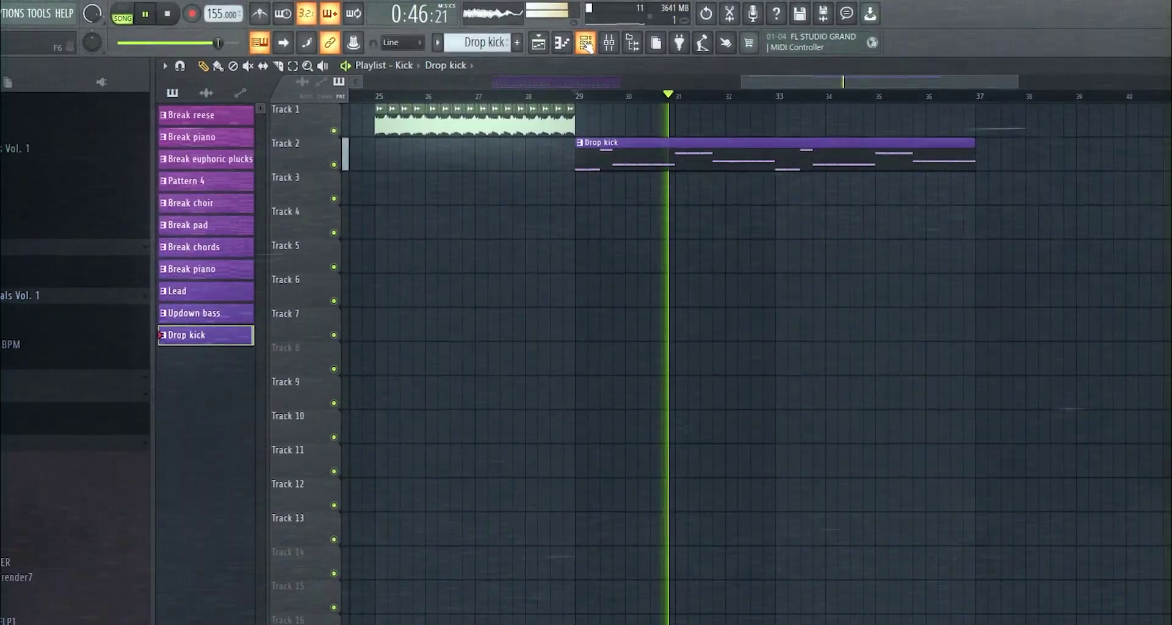
key(space)
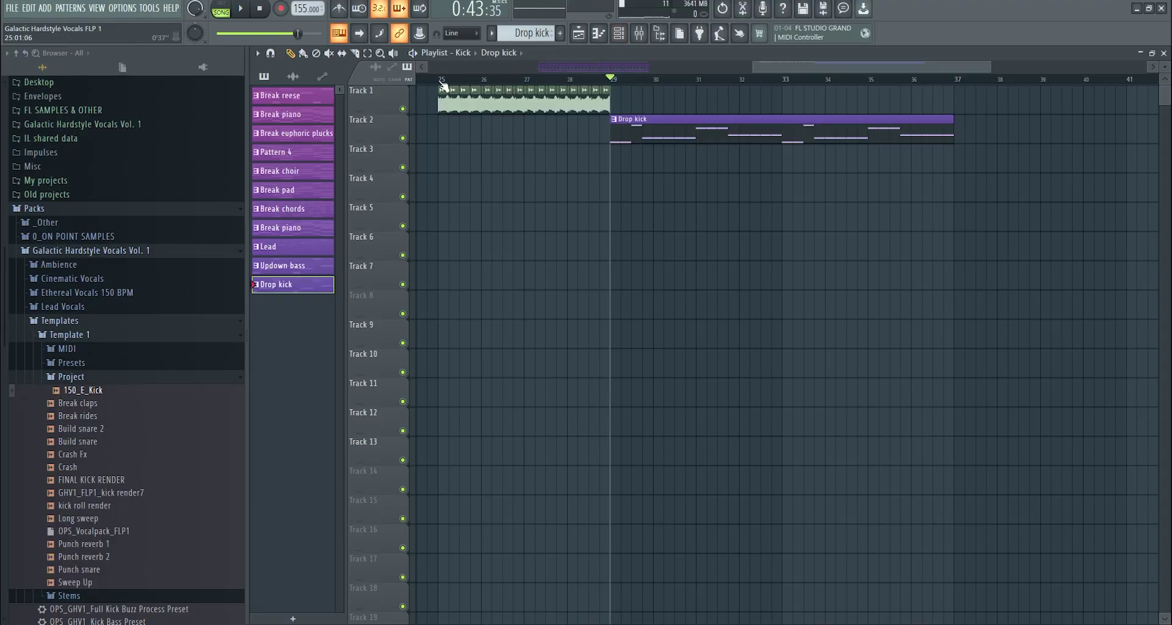
click(442, 80)
key(space)
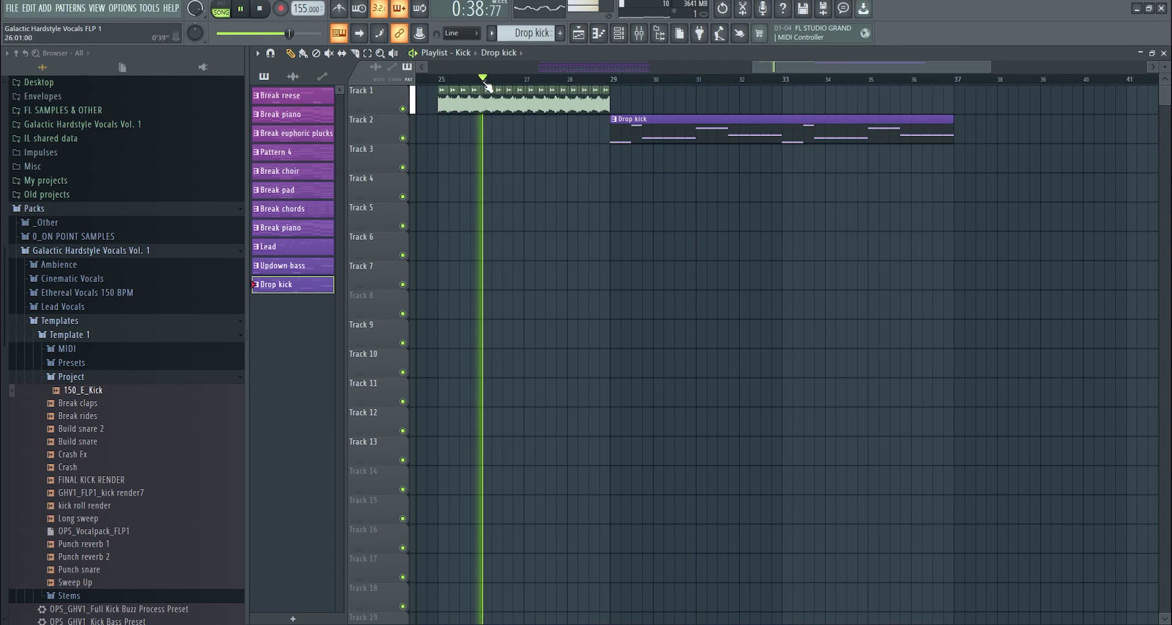
Open the Kontakt instrument from the channel rack.
click(619, 33)
right_click(641, 126)
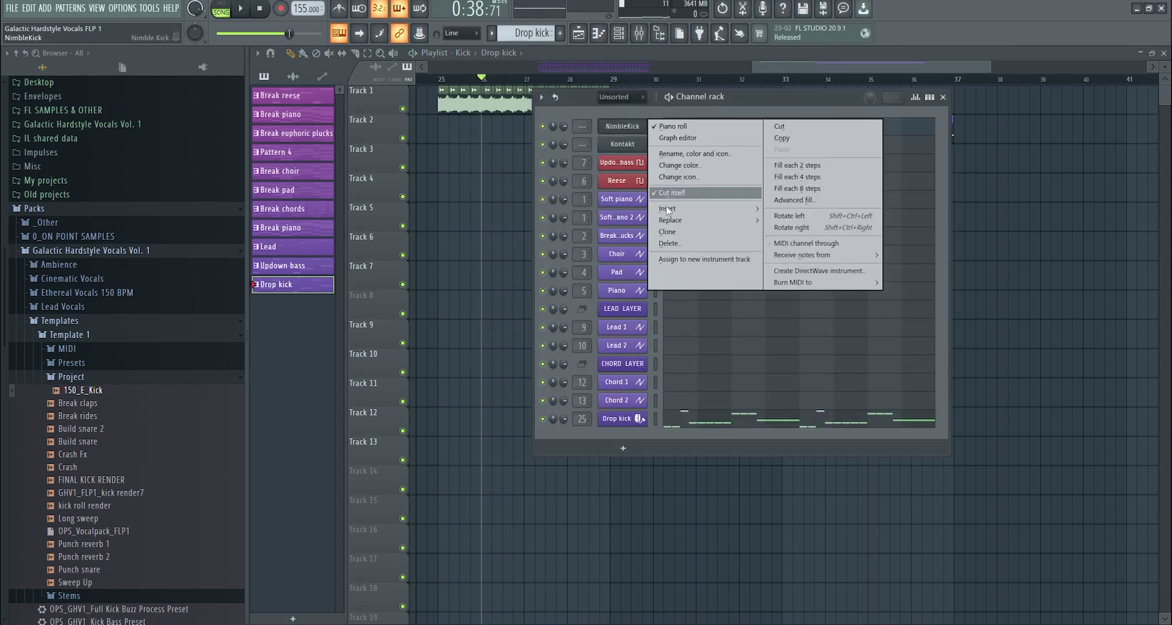
mouse_move(682, 210)
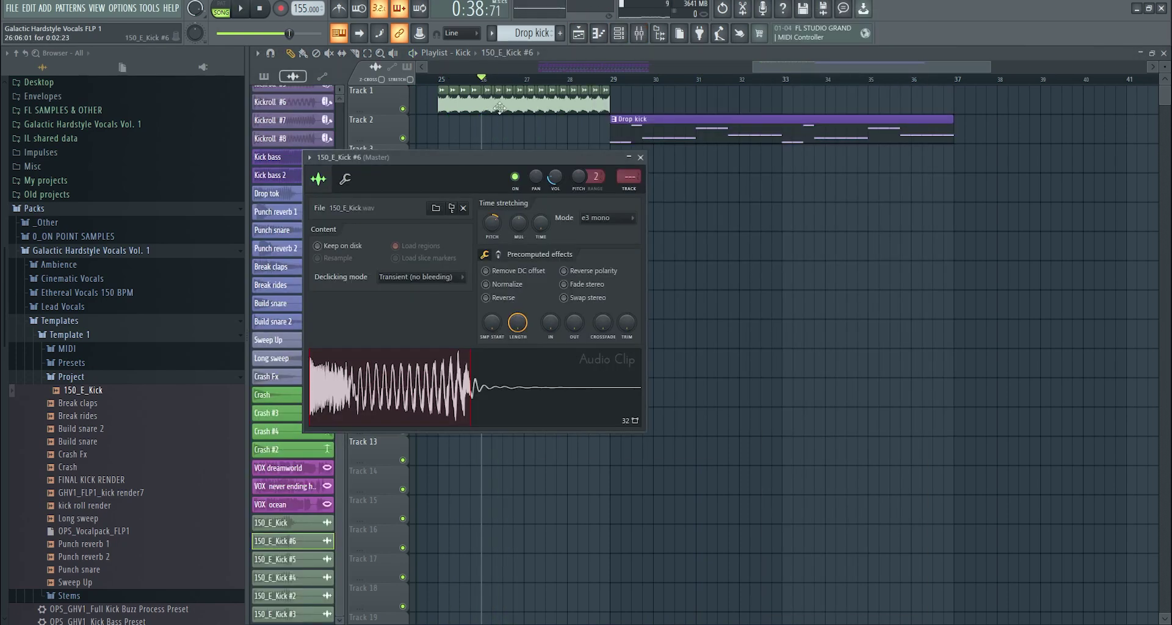
click(619, 33)
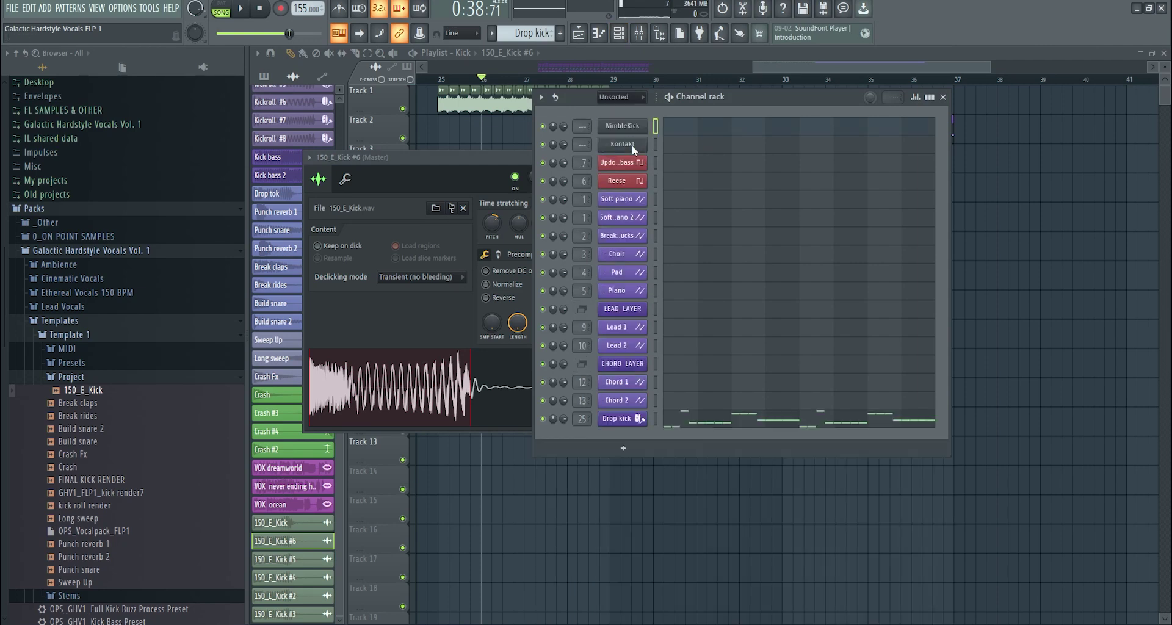
click(631, 144)
scroll(641, 269, down, 1)
scroll(641, 256, up, 1)
Add the 150_E_Kick sample to the Kontakt rack as a new instrument and remove it again.
click(629, 182)
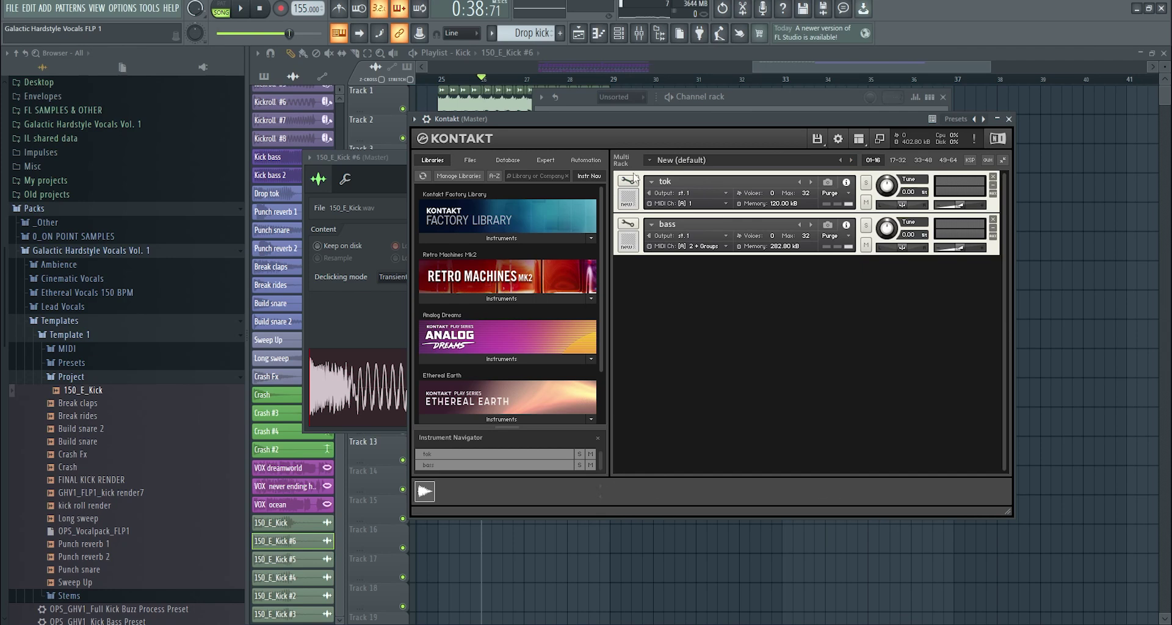
drag(66, 480, 746, 358)
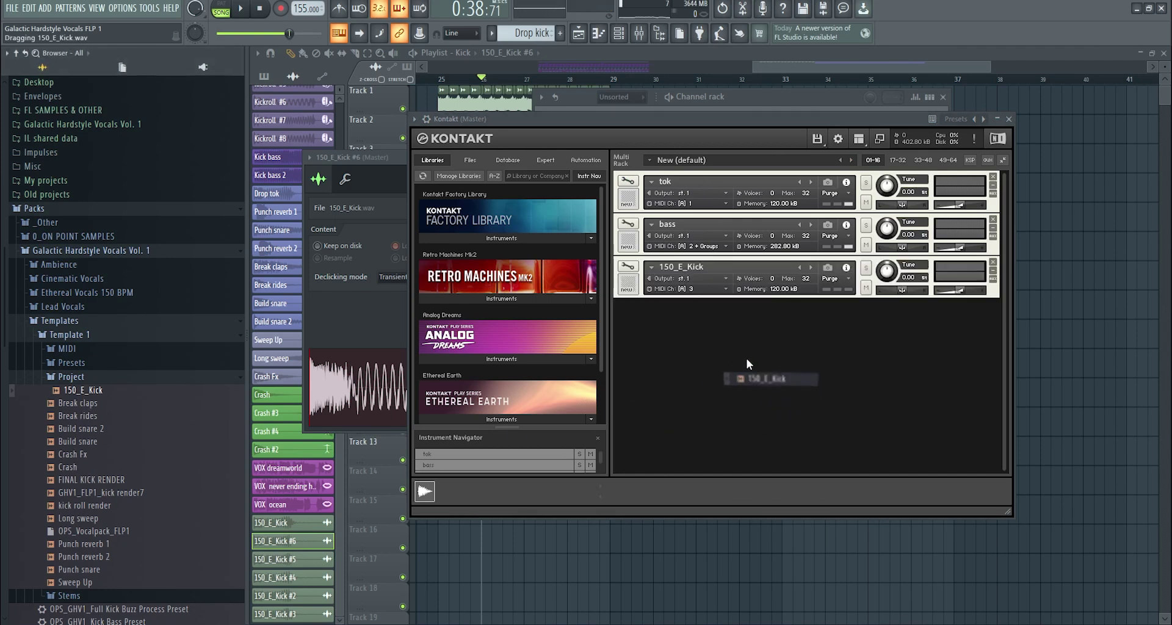
click(993, 263)
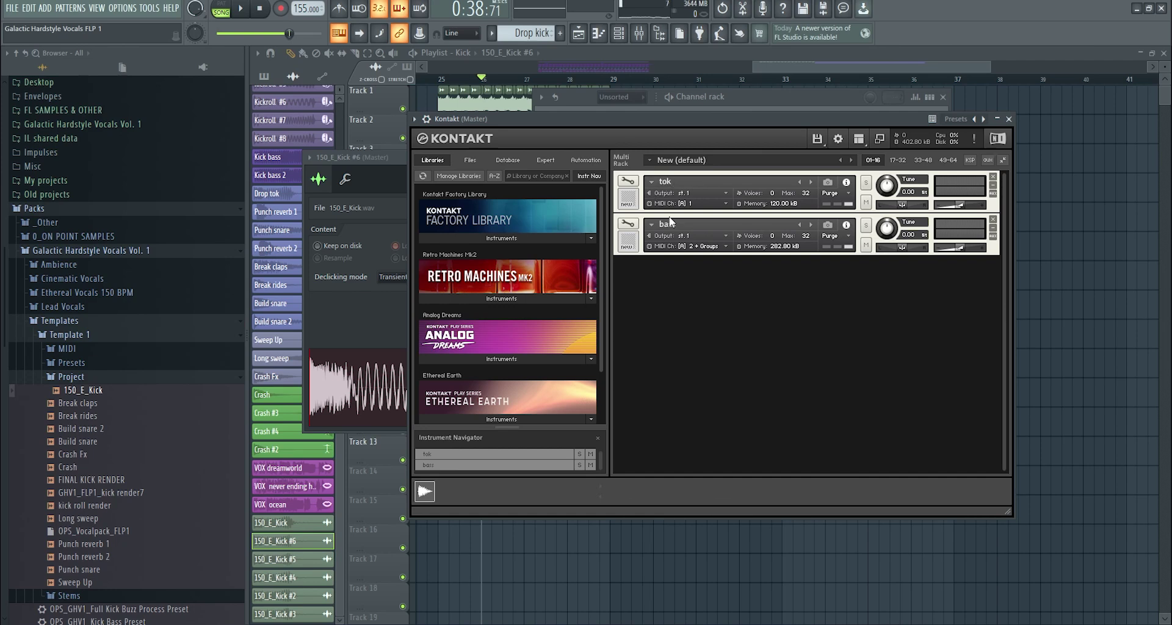
View the tok instrument's editor and highlight the attack portion of the first 150_E_Kick clip at bar 25.
click(627, 180)
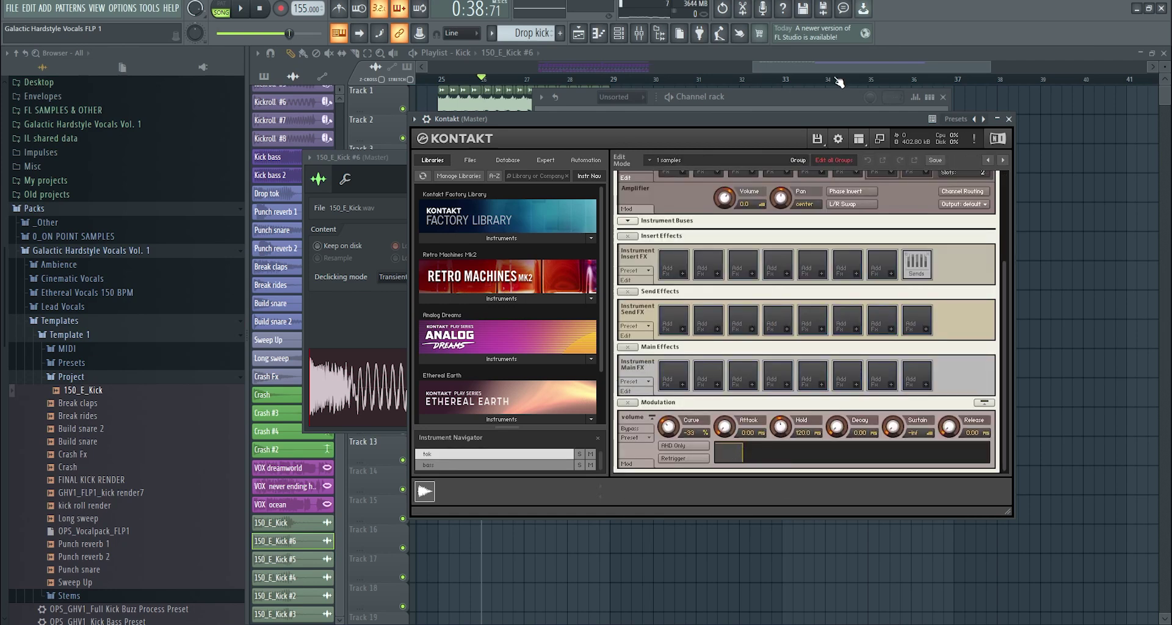
key(F12)
scroll(423, 135, up, 10)
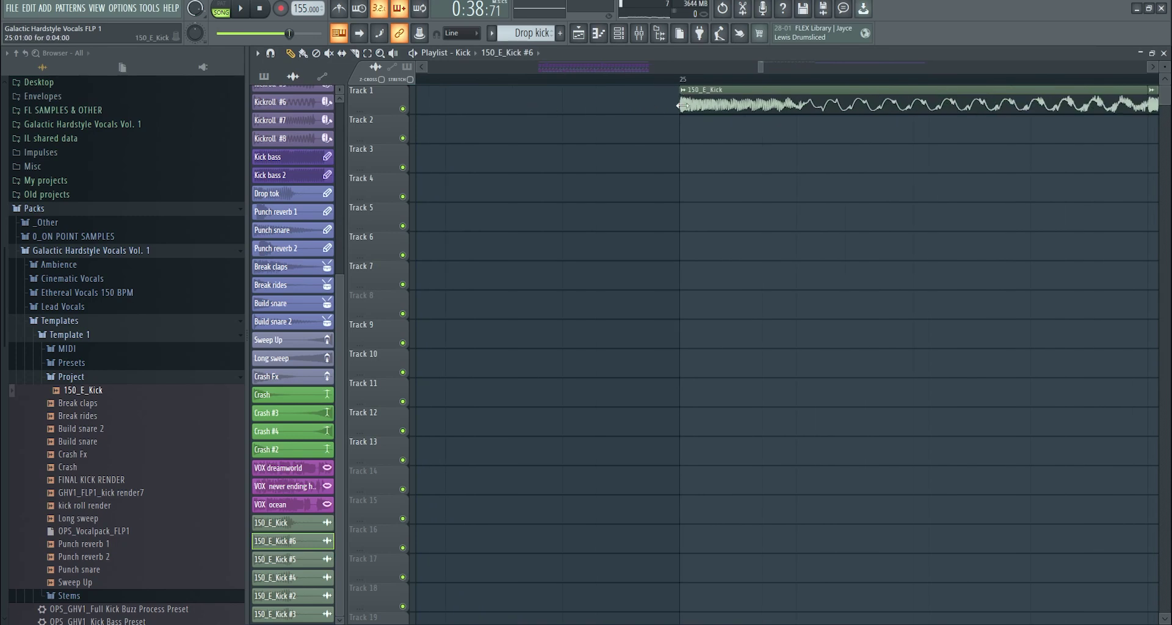
drag(681, 78, 816, 87)
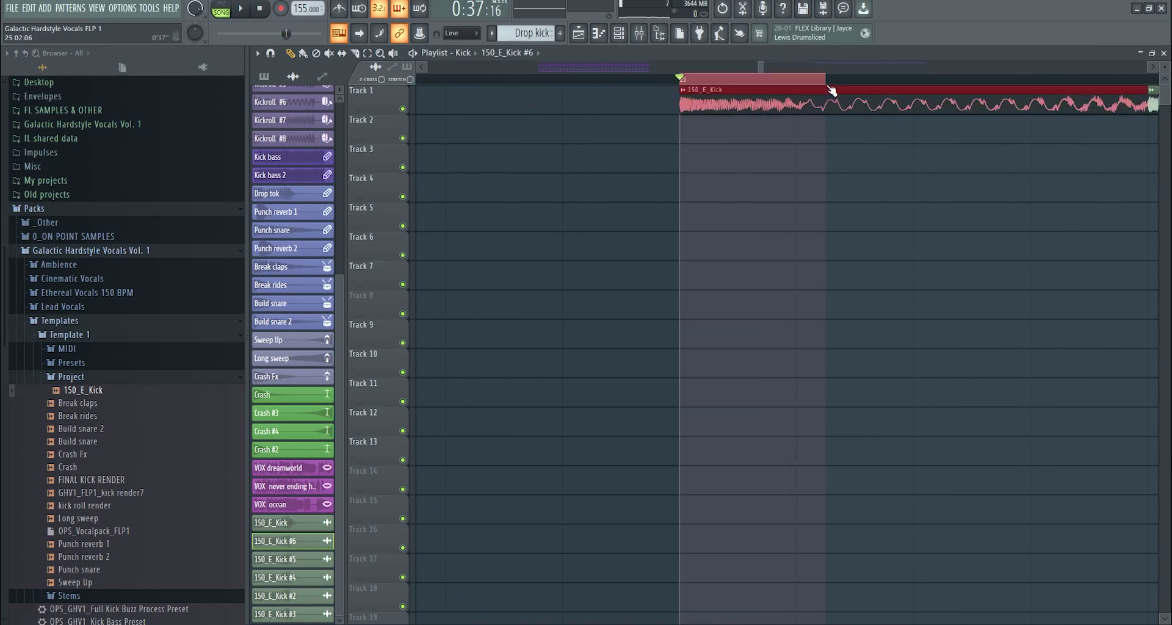
mouse_move(676, 80)
mouse_down()
mouse_move(711, 80)
mouse_move(682, 78)
mouse_up()
click(807, 78)
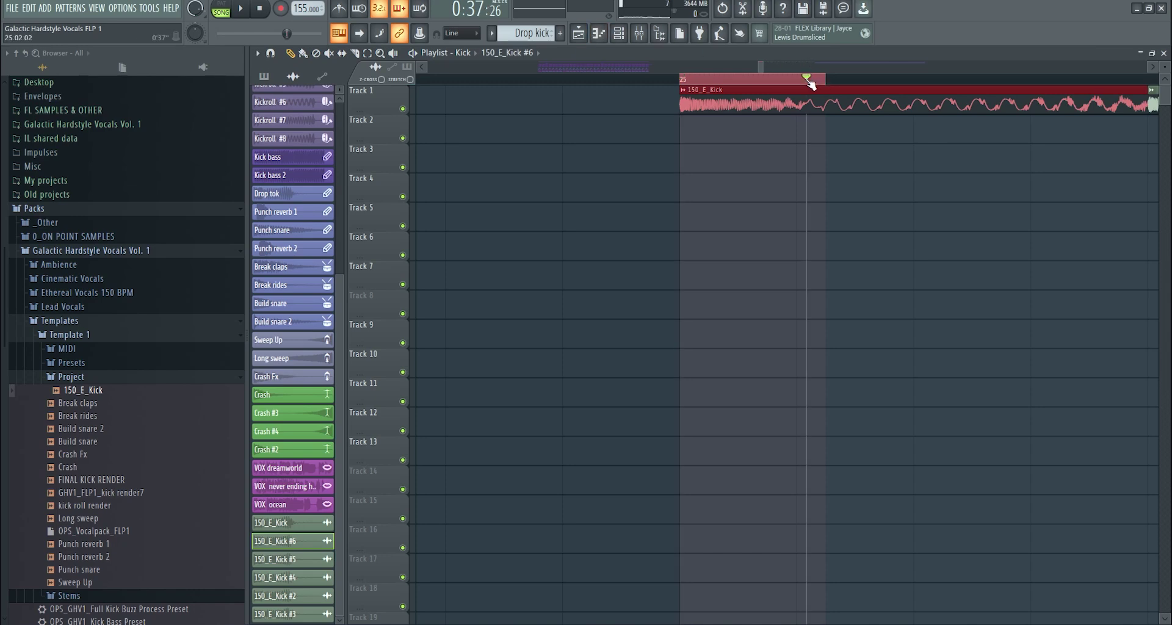
click(681, 79)
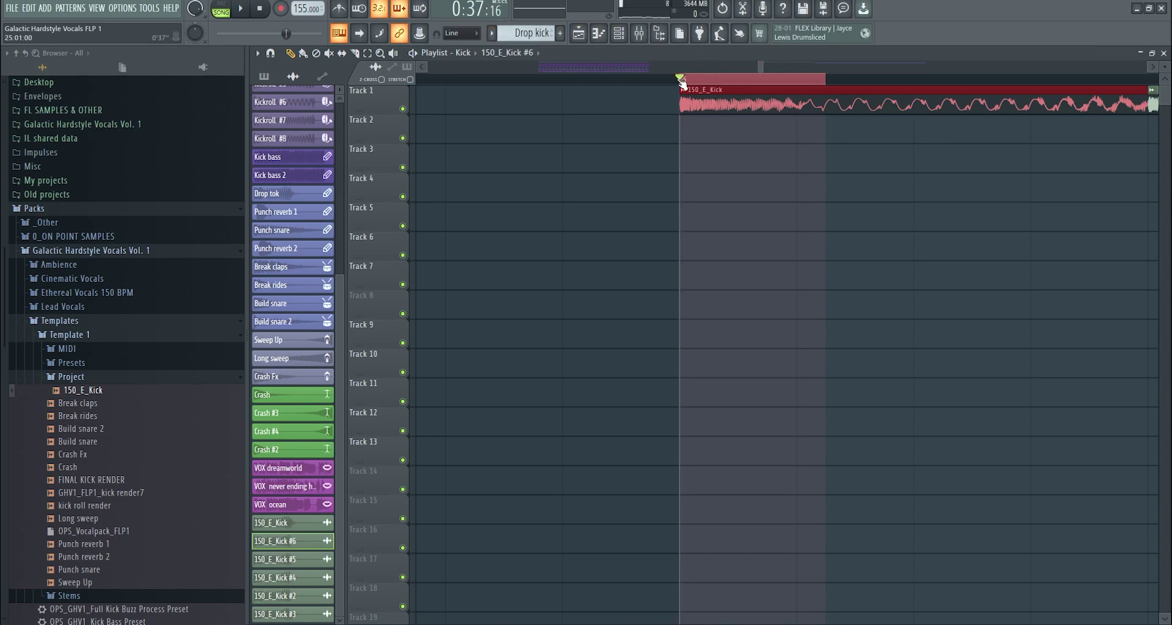
Examine the tok instrument's volume envelope, especially Hold and Sustain, and its Tracking setting in Kontakt.
click(639, 31)
click(619, 32)
click(623, 145)
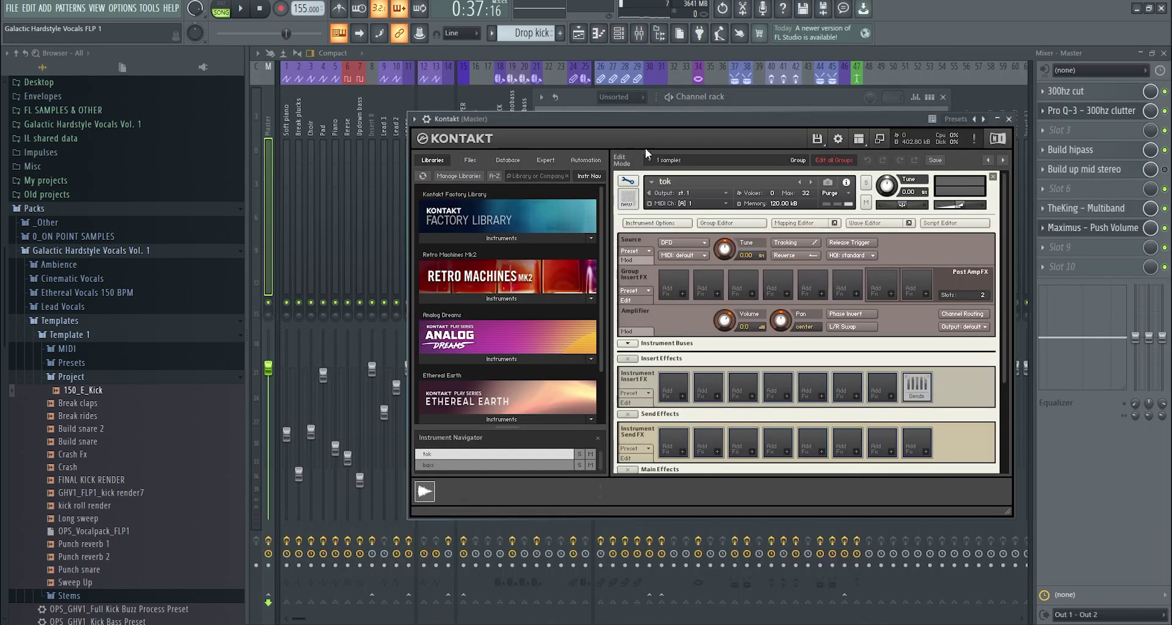
scroll(685, 318, down, 3)
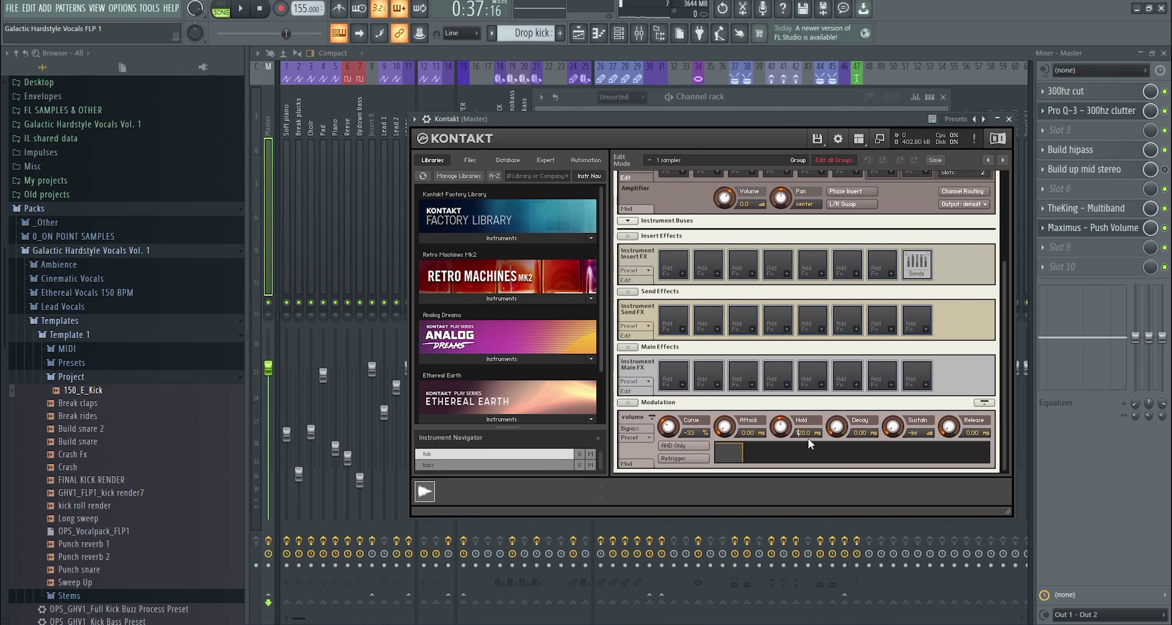
drag(813, 454, 815, 513)
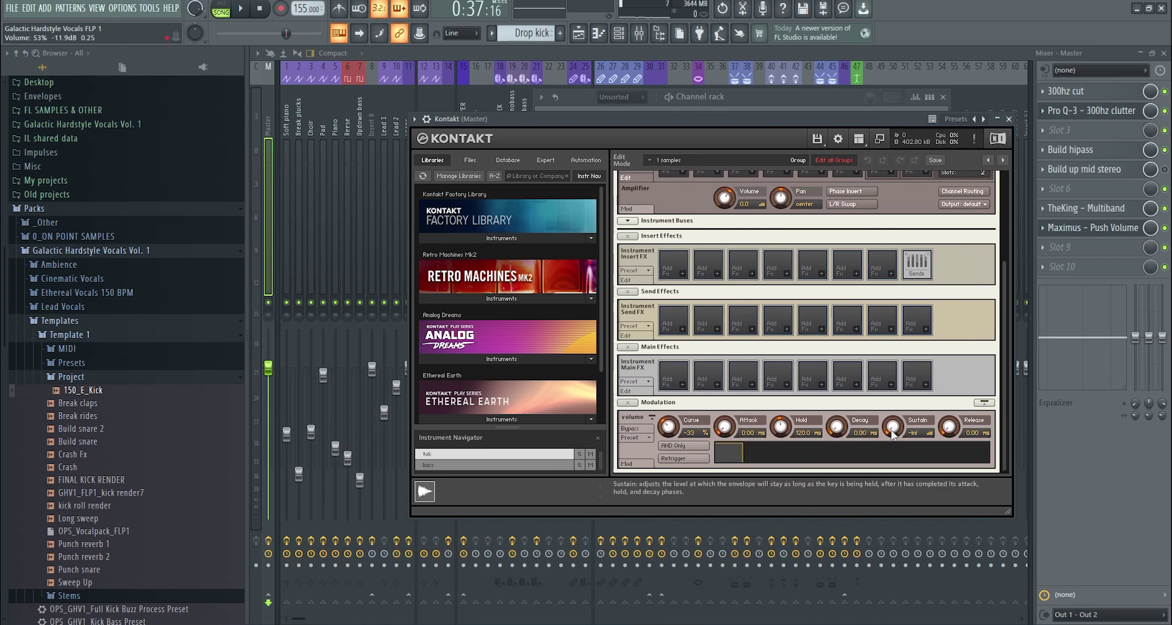
drag(883, 419, 886, 464)
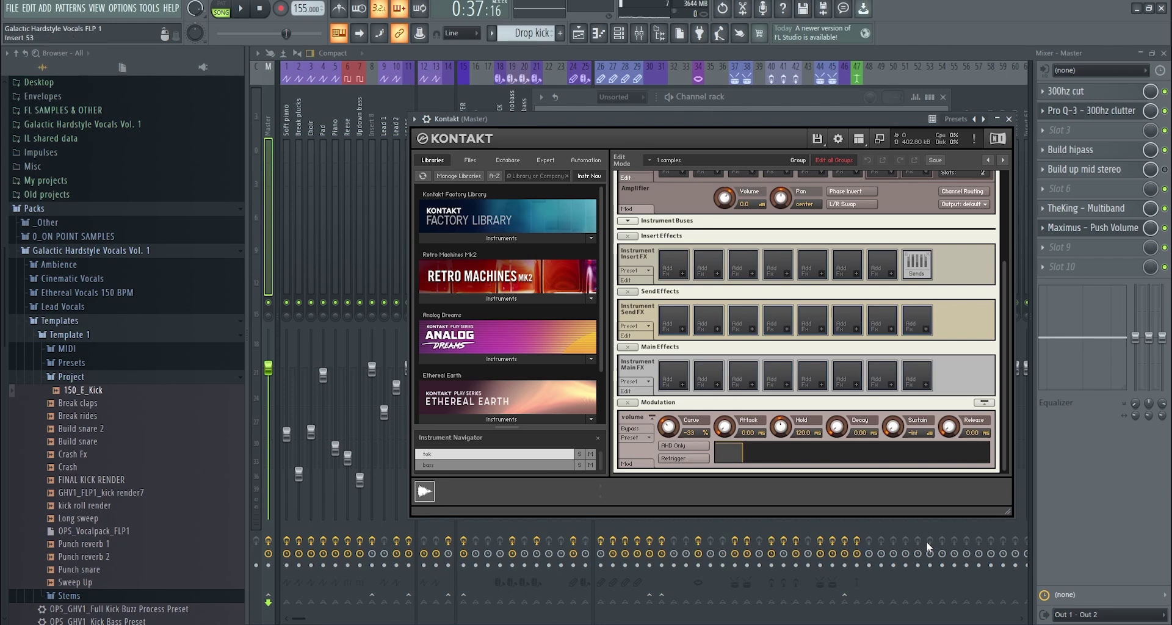
scroll(1005, 383, up, 3)
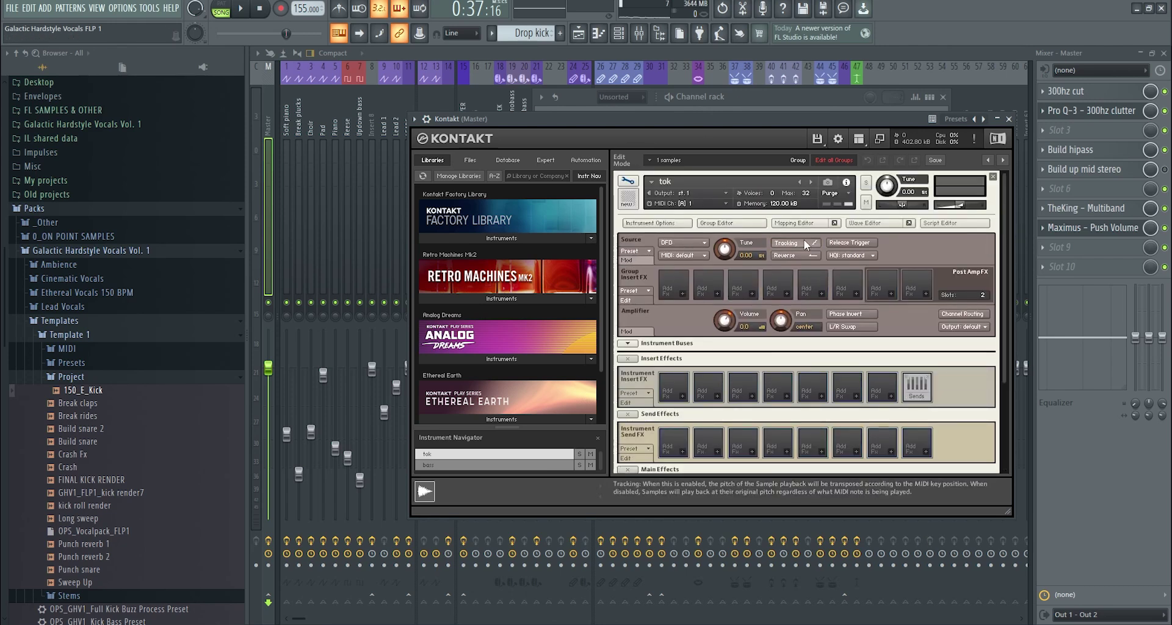
In the bass instrument's volume envelope, turn off AHD Only and set Hold to 0.00 ms.
click(712, 100)
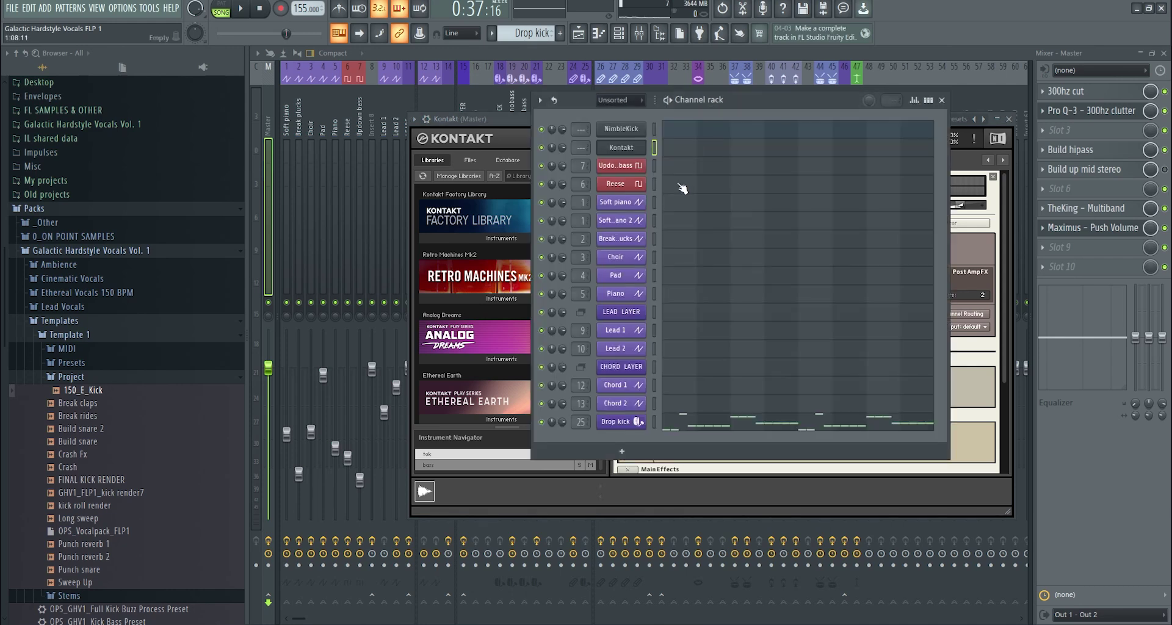
click(631, 151)
click(628, 182)
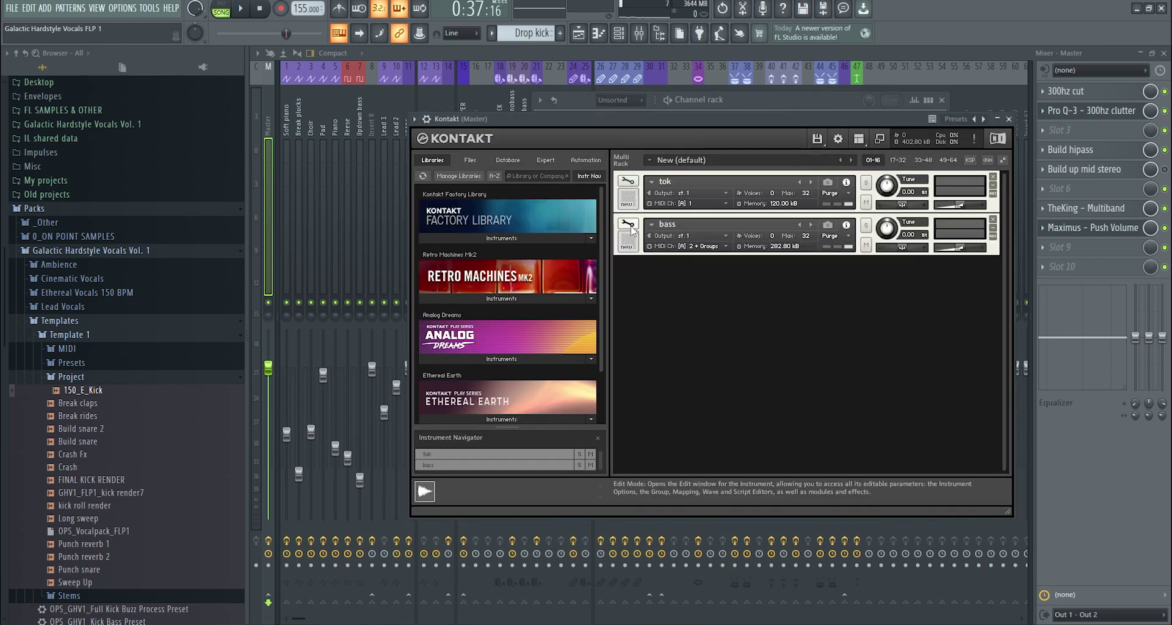
click(628, 225)
scroll(751, 366, down, 5)
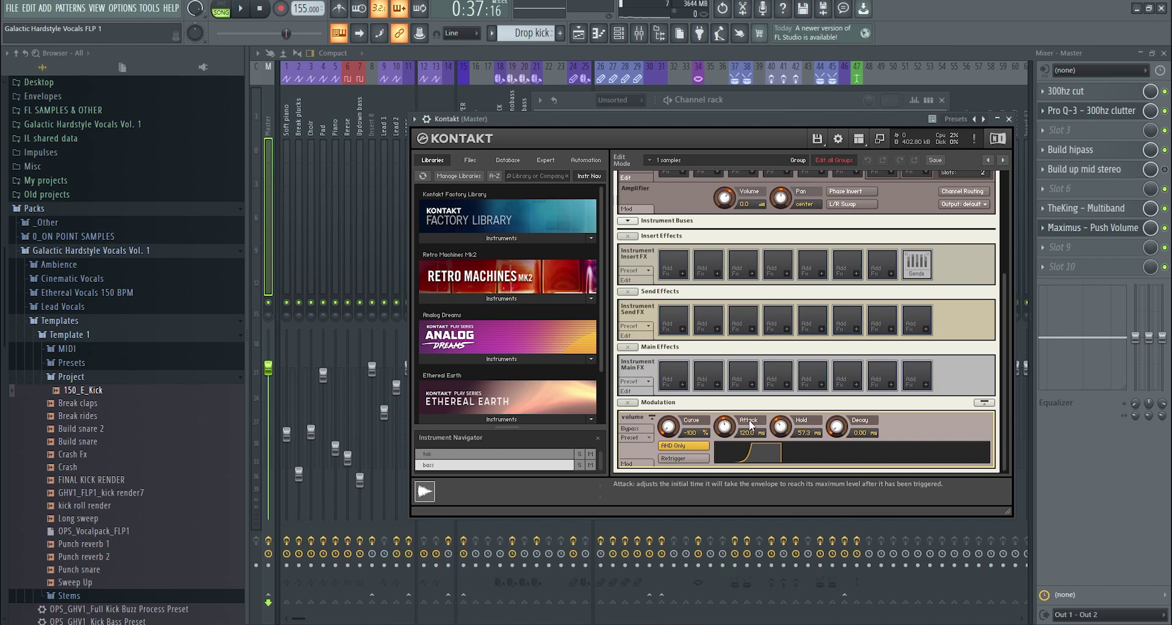
click(684, 446)
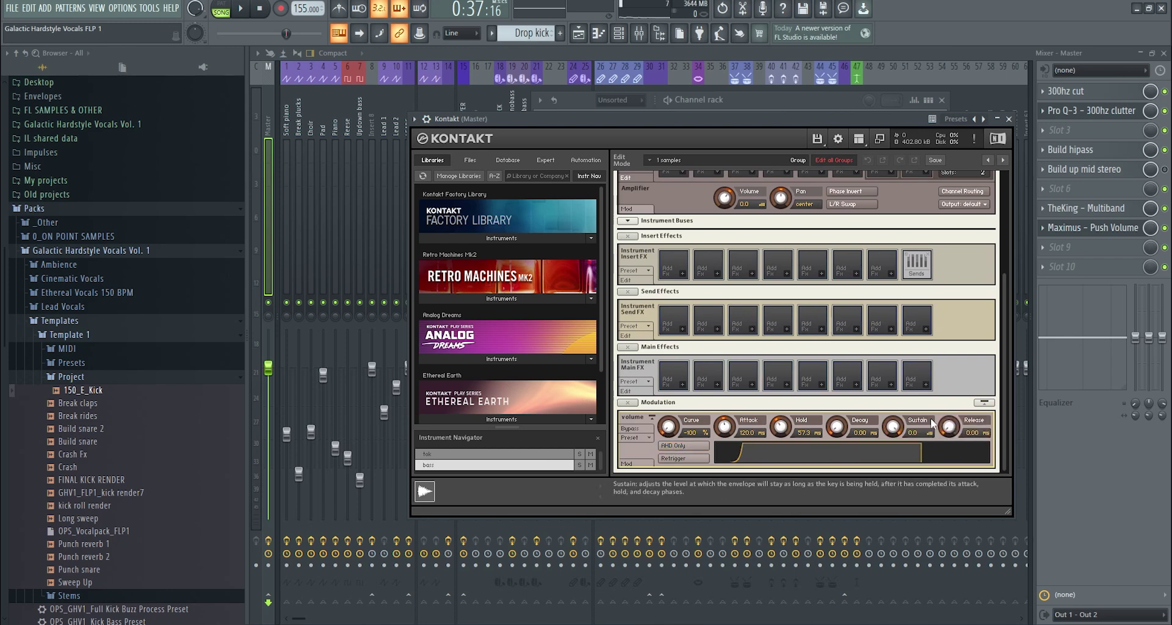
drag(892, 456, 916, 321)
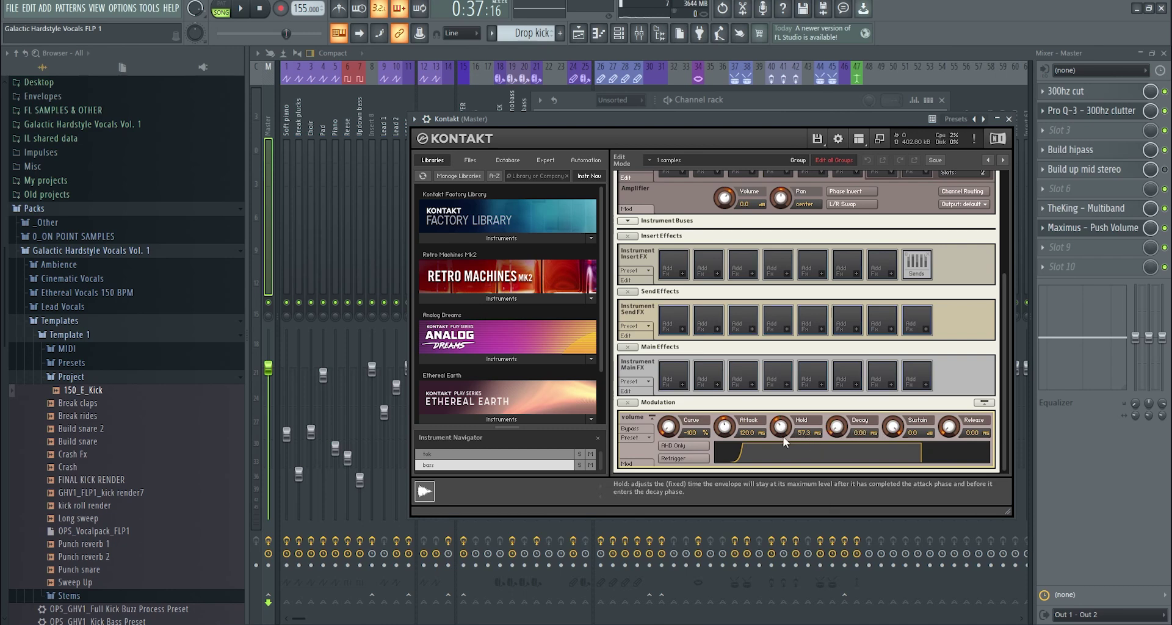
drag(808, 437, 785, 472)
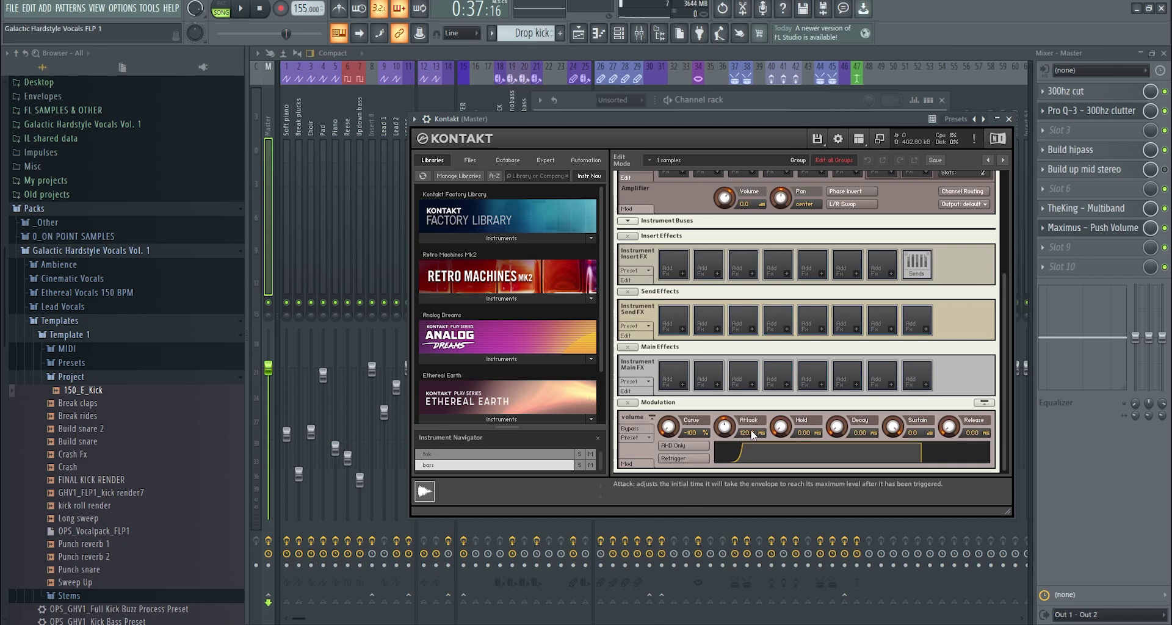
Check the bass instrument's Tracking and source mode options, keeping time machine 2 selected.
drag(1005, 336, 1008, 231)
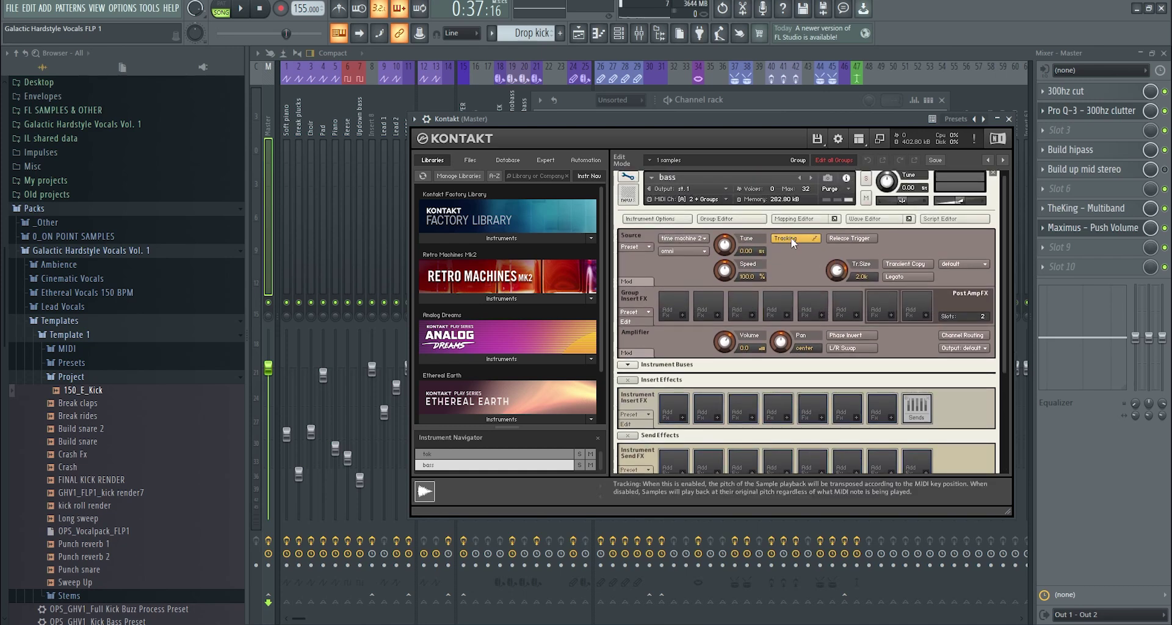
click(704, 251)
click(705, 280)
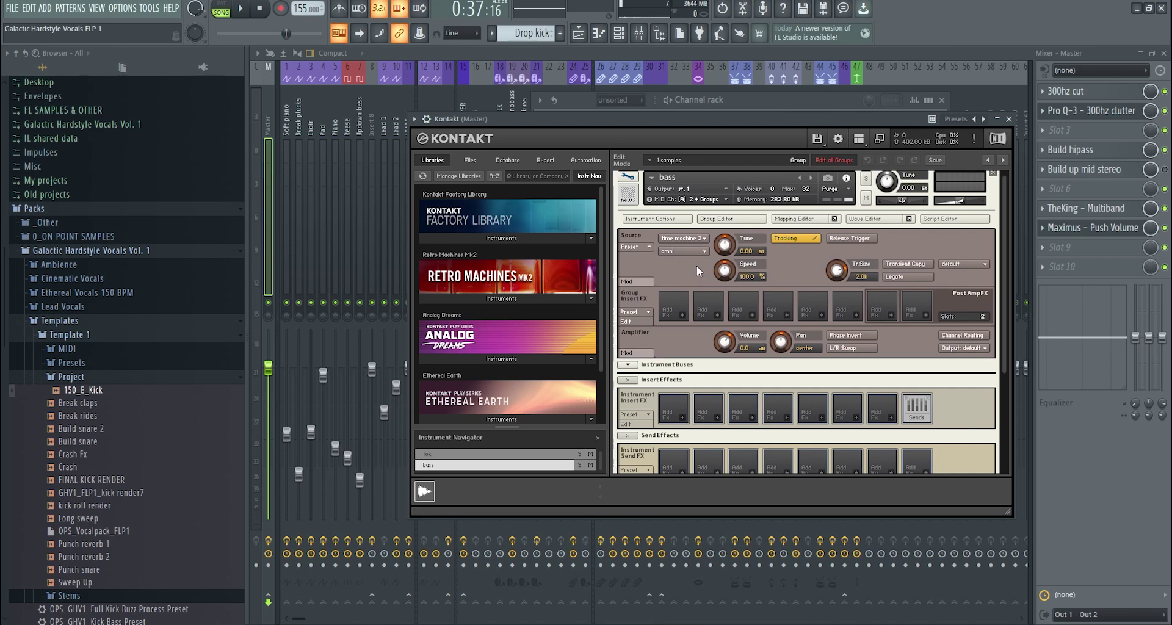
click(683, 240)
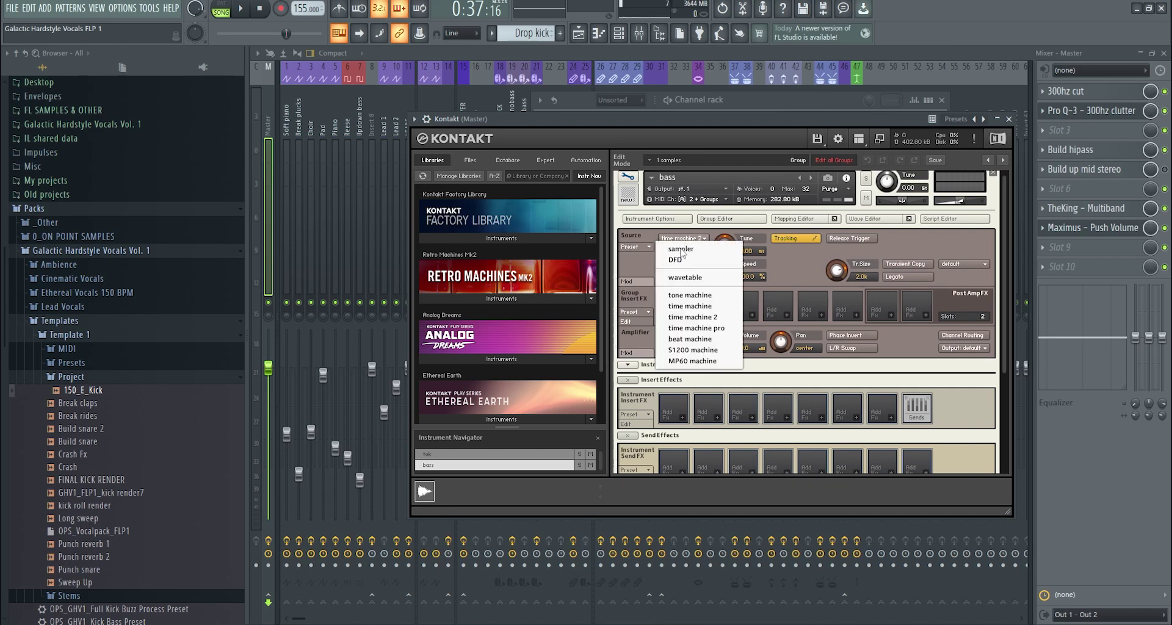
click(686, 316)
Return to the playlist and select the time range from bar 25 to bar 26 over the sliced kicks.
click(712, 105)
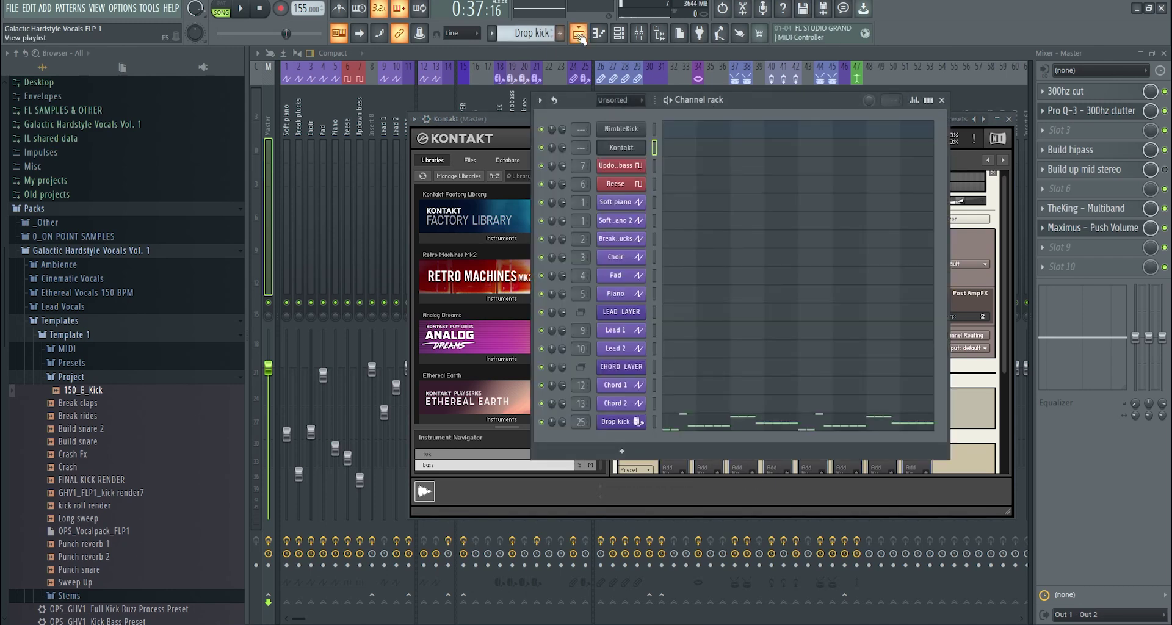
key(v)
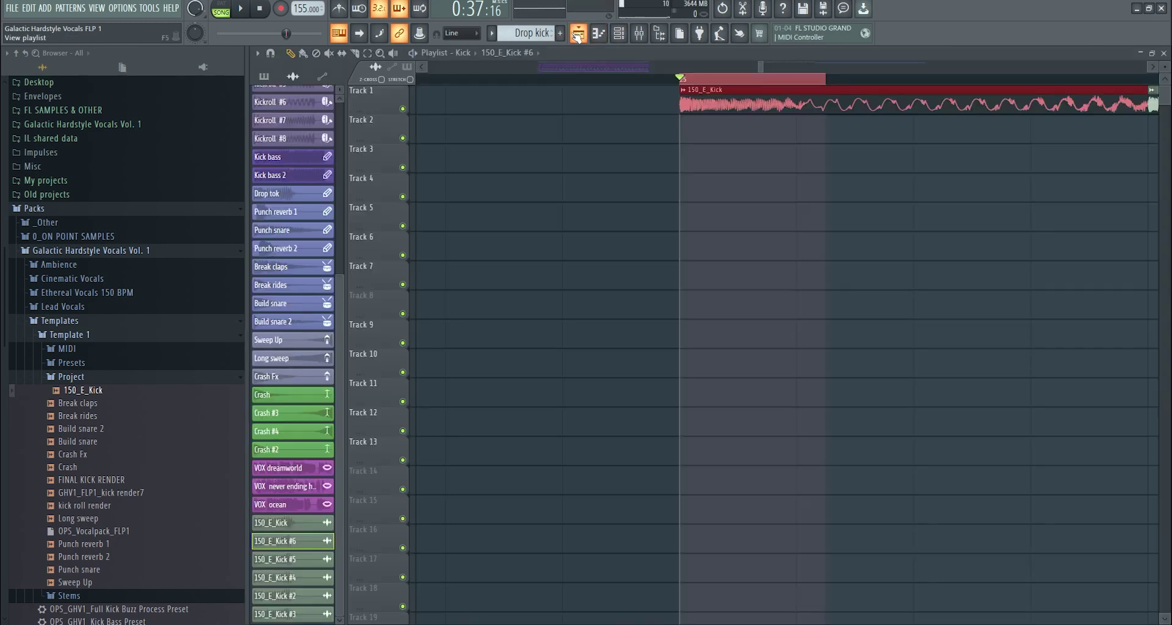
click(585, 40)
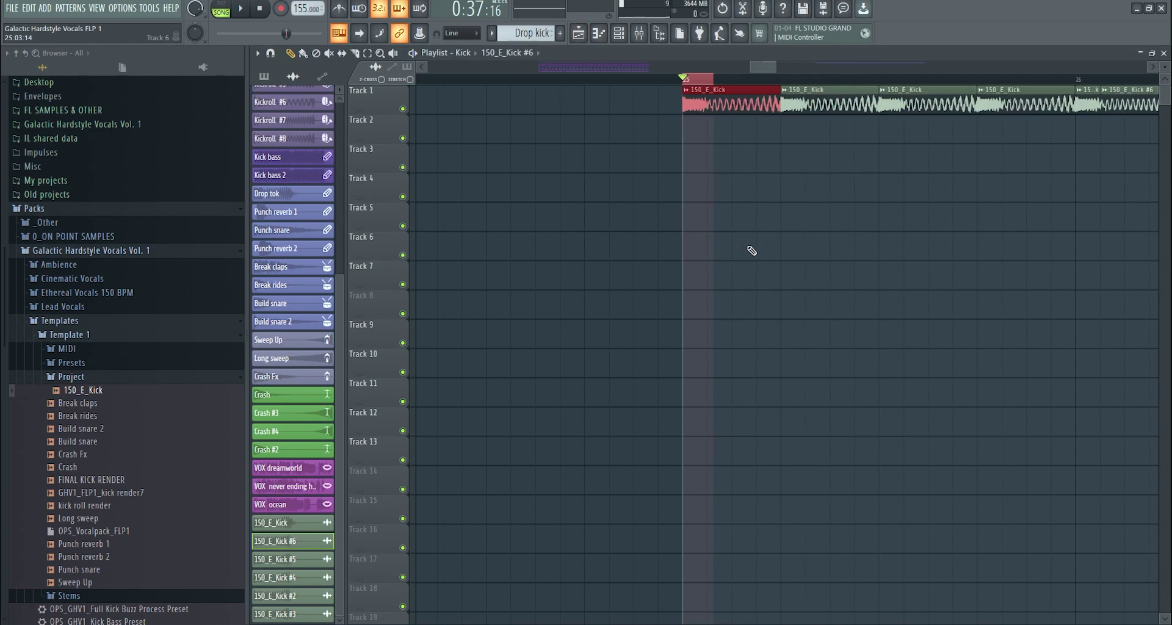
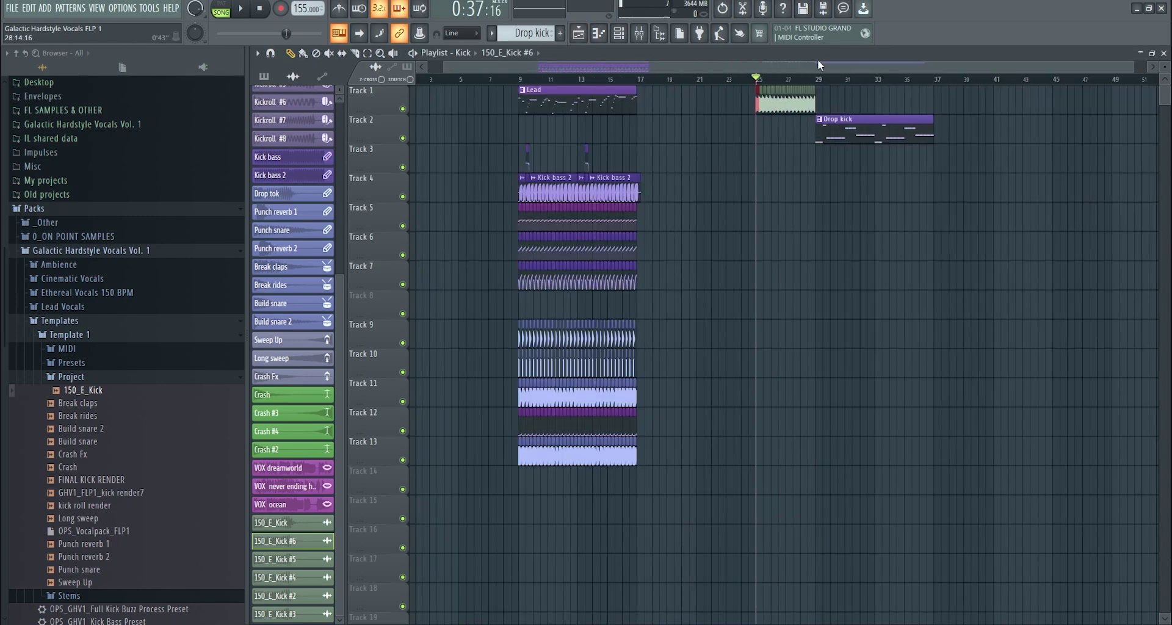
click(908, 144)
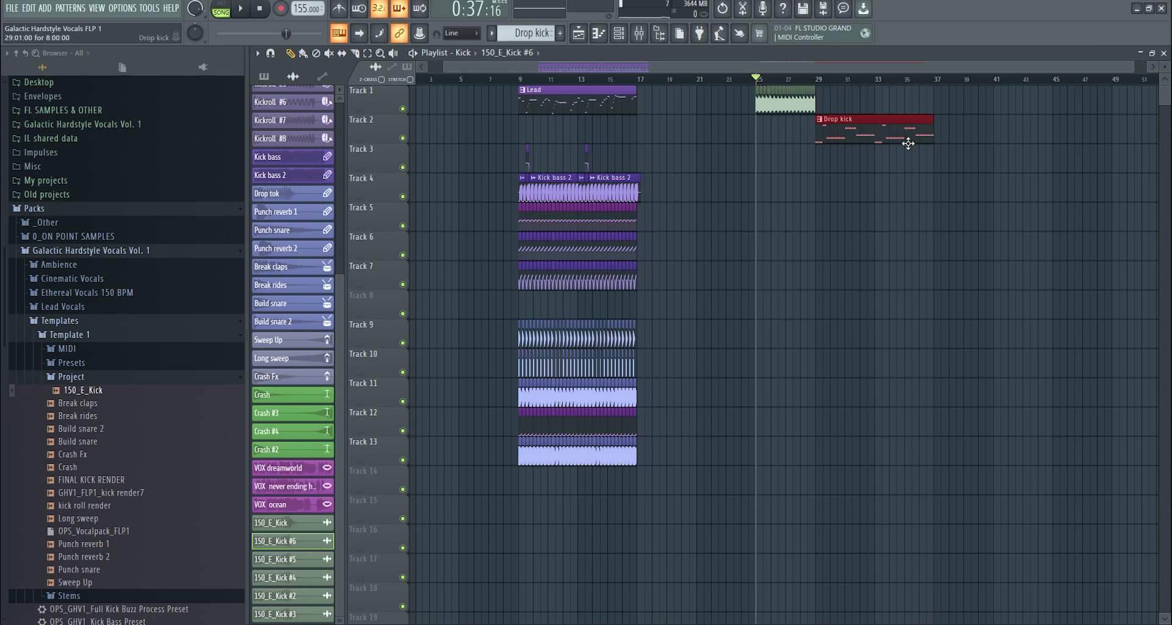
scroll(771, 116, up, 5)
drag(674, 80, 771, 82)
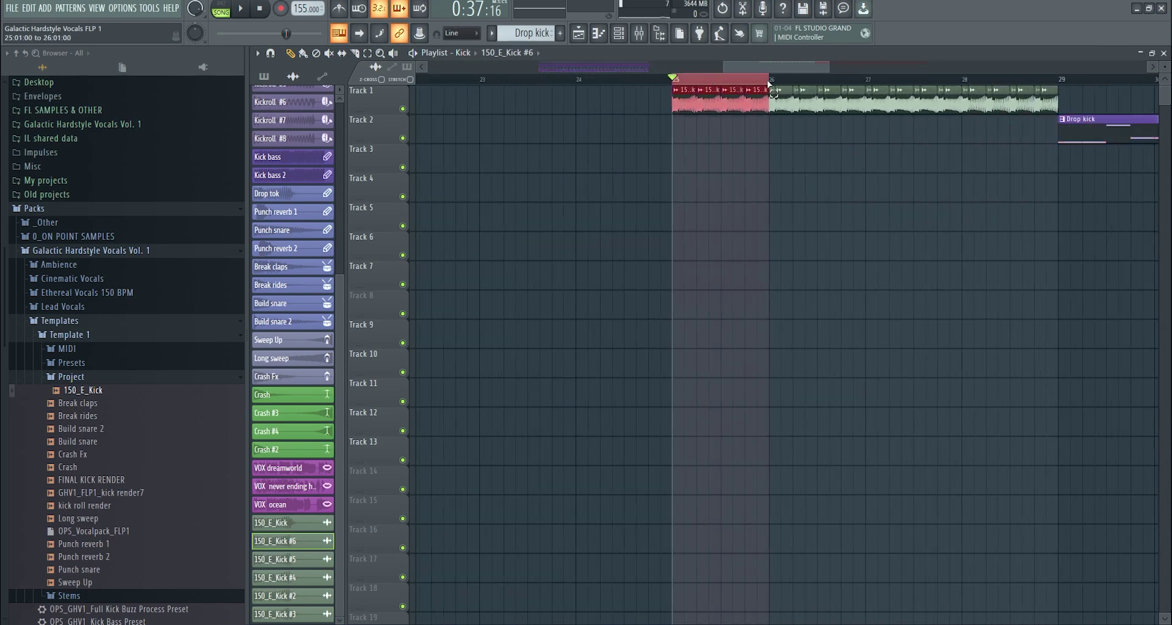
Play the sliced kicks in the selected range from bar 25 to bar 26.
key(space)
key(space)
scroll(797, 73, down, 5)
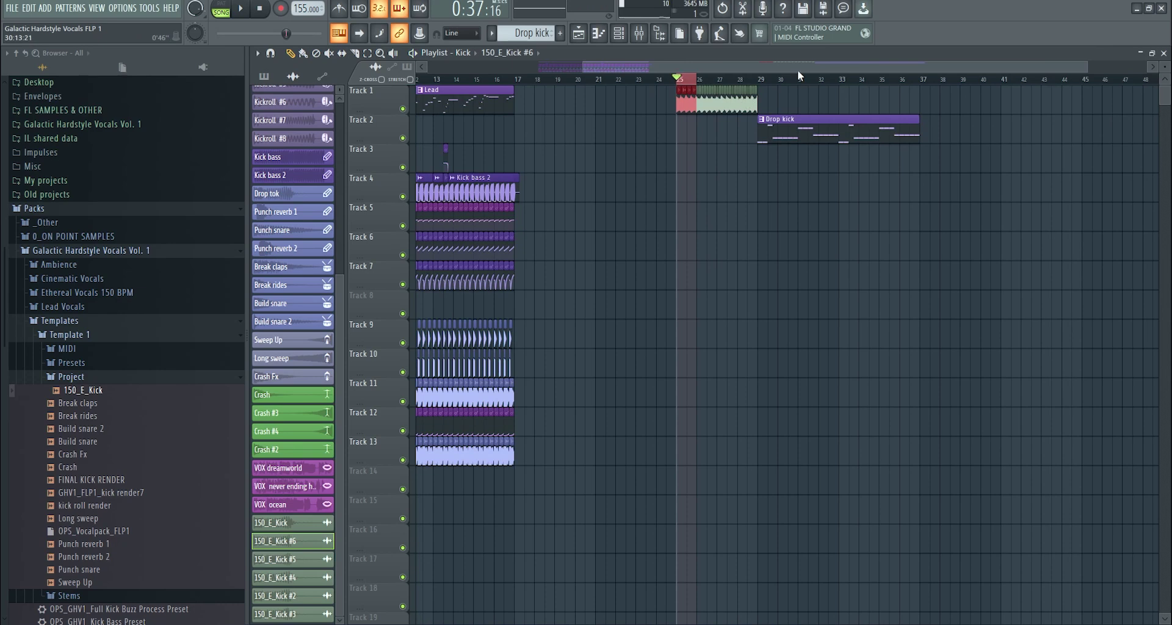
Select the time range from bar 29 to bar 38 over the Drop kick pattern and play it for comparison.
drag(760, 82, 925, 82)
scroll(951, 127, down, 2)
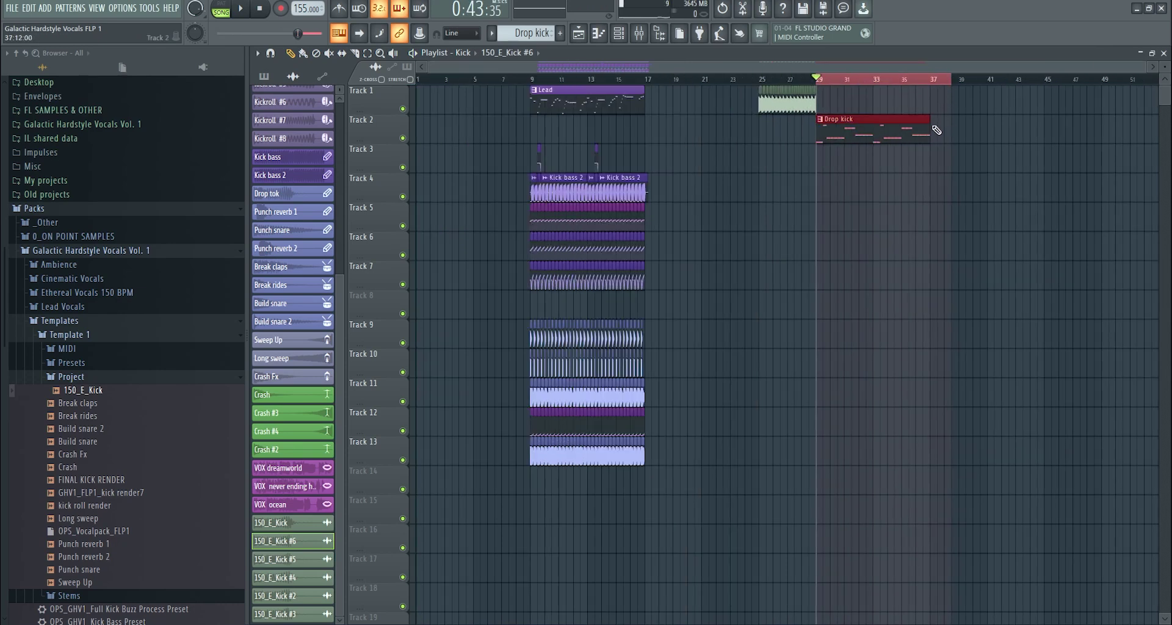
drag(625, 101, 871, 92)
key(space)
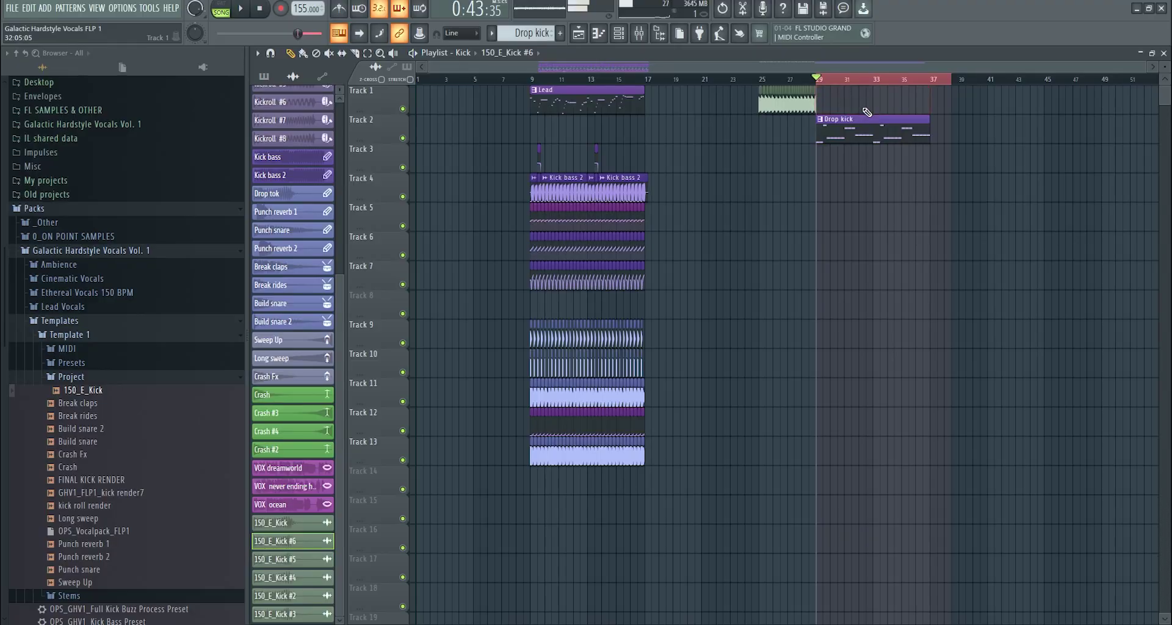
right_click(844, 141)
Select the time range from bar 1 to bar 9 over the Drop kick pattern and start playback.
drag(529, 105, 443, 61)
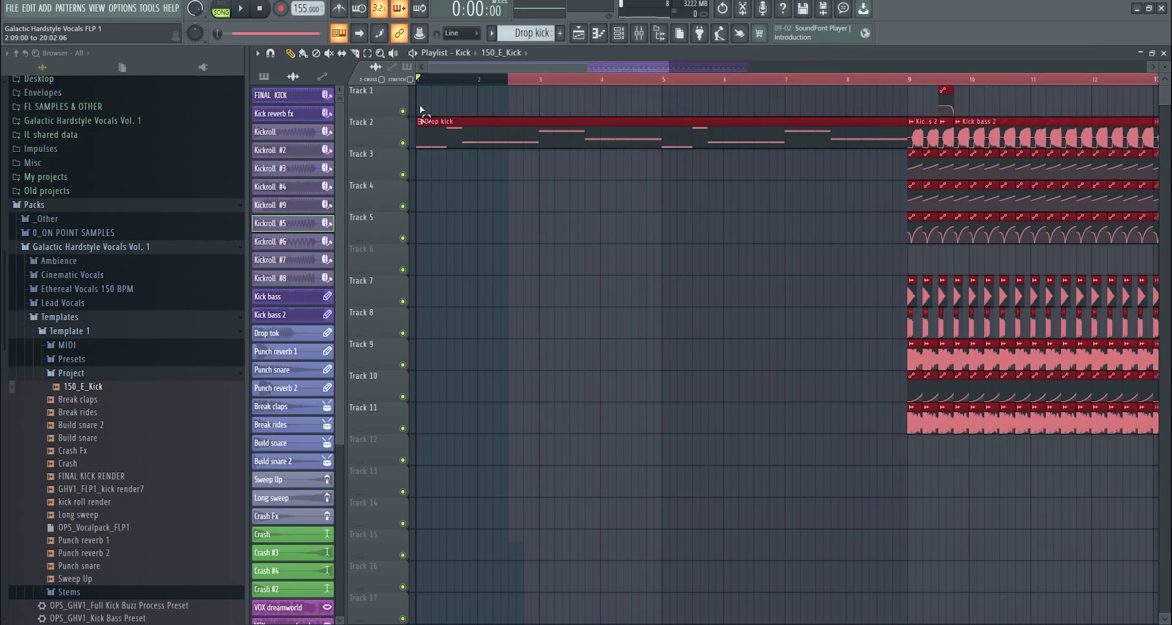
click(424, 87)
click(463, 121)
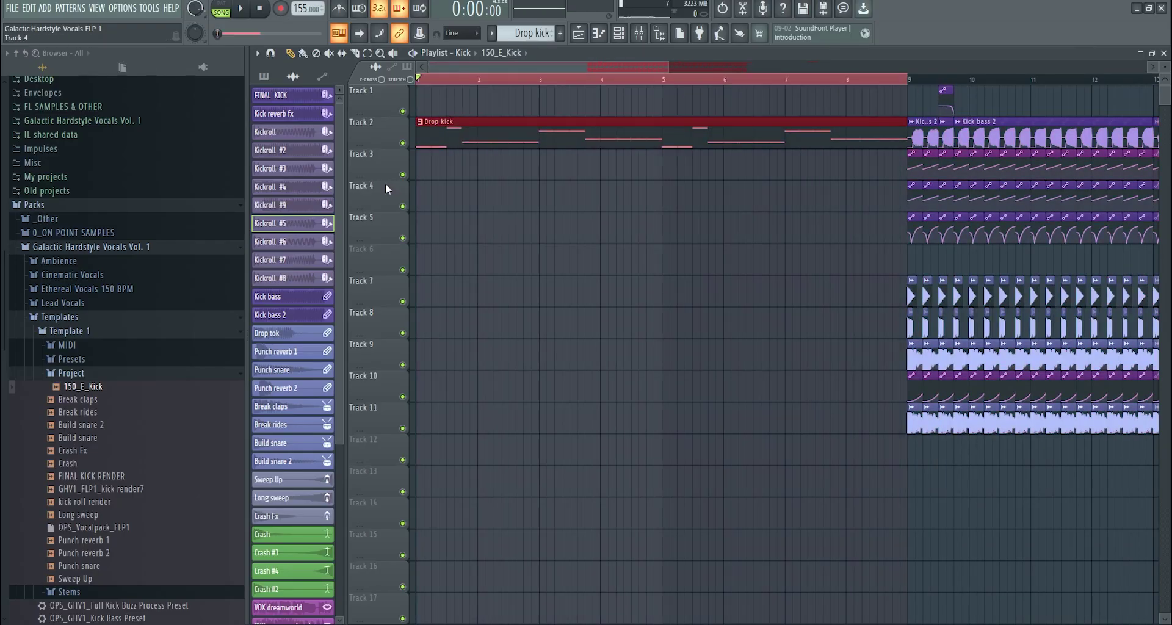
key(space)
Check the Drop kick track in the mixer and open the Drop kick channel's NimbleKick instrument.
click(619, 34)
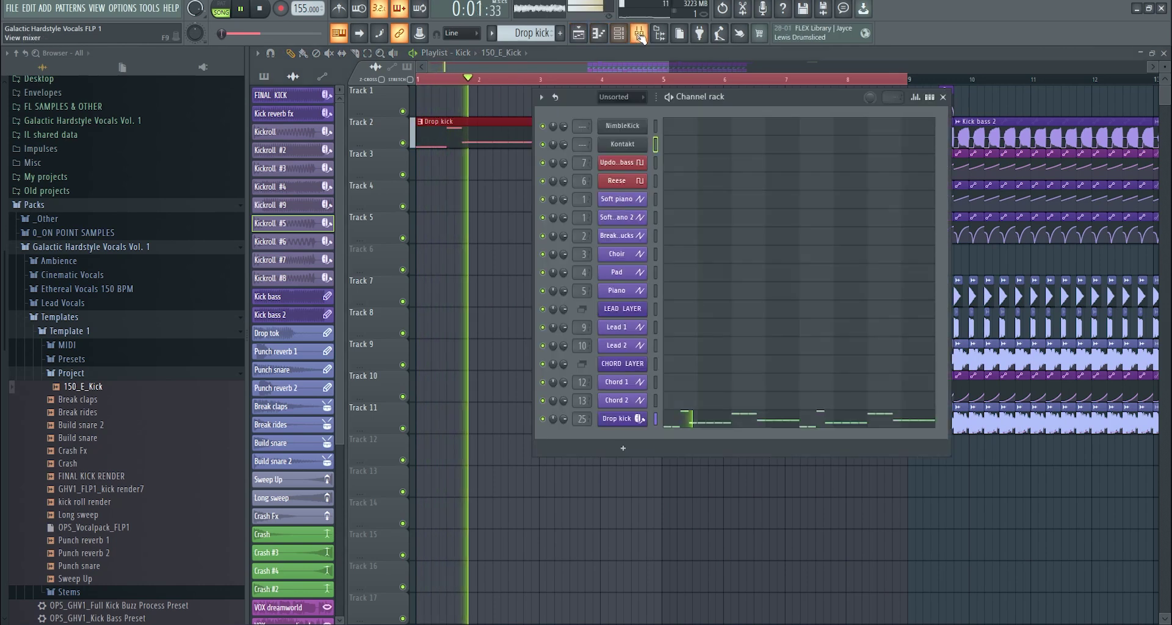
click(640, 38)
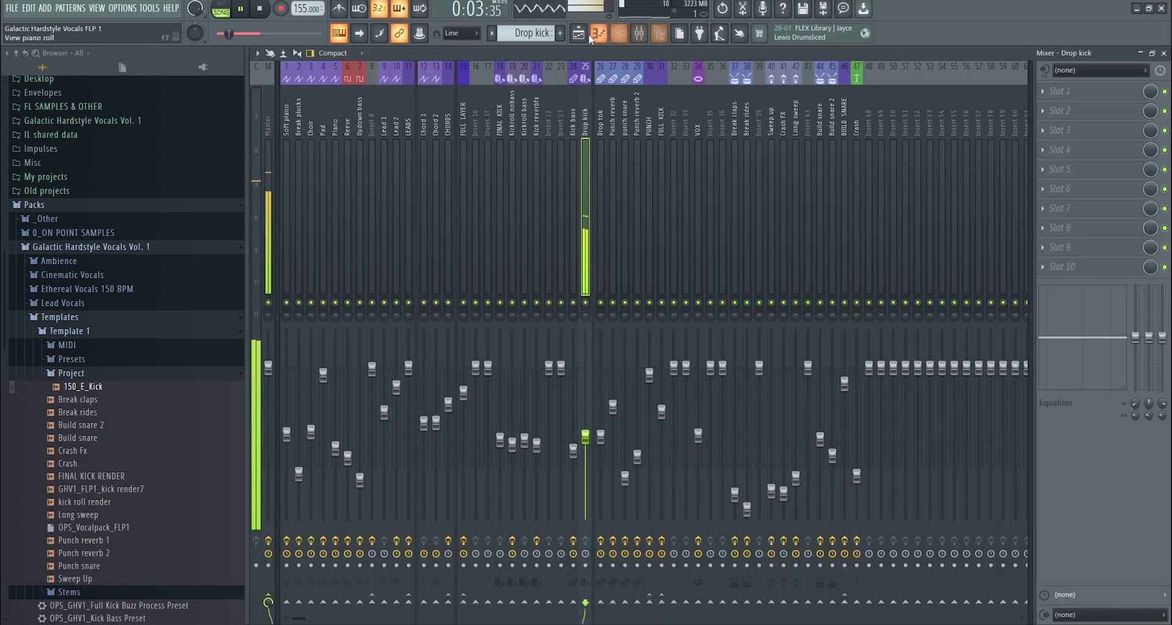
click(618, 33)
click(629, 417)
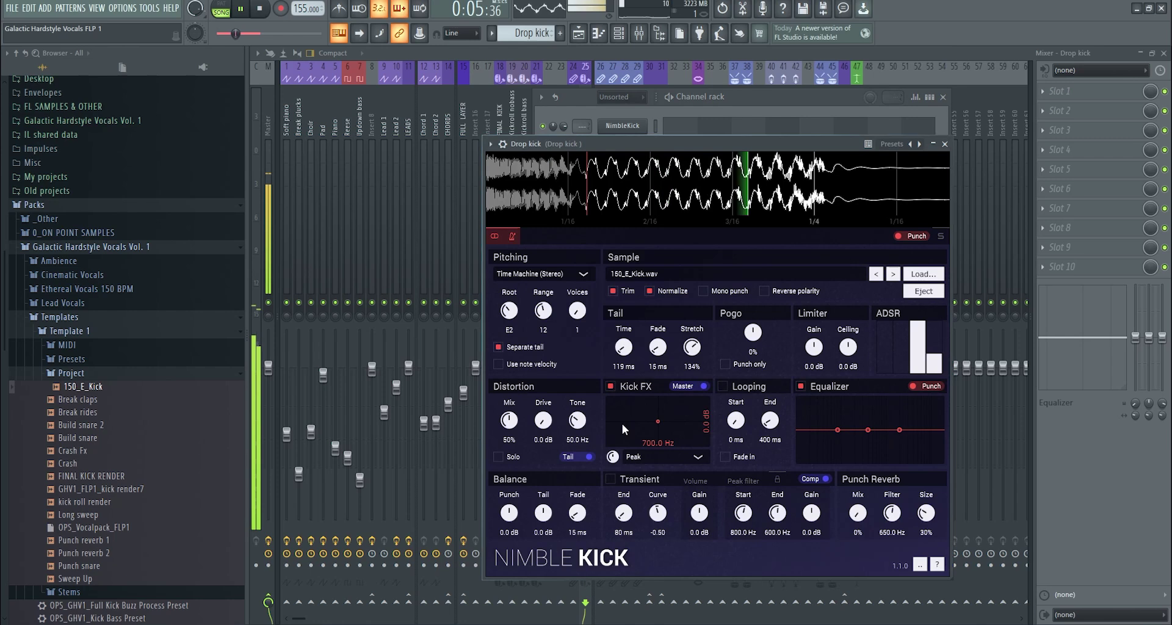
Compare tail Stretch amounts of 200%, 143% and 126% by playing the Drop kick, and leave Stretch at 135%.
key(space)
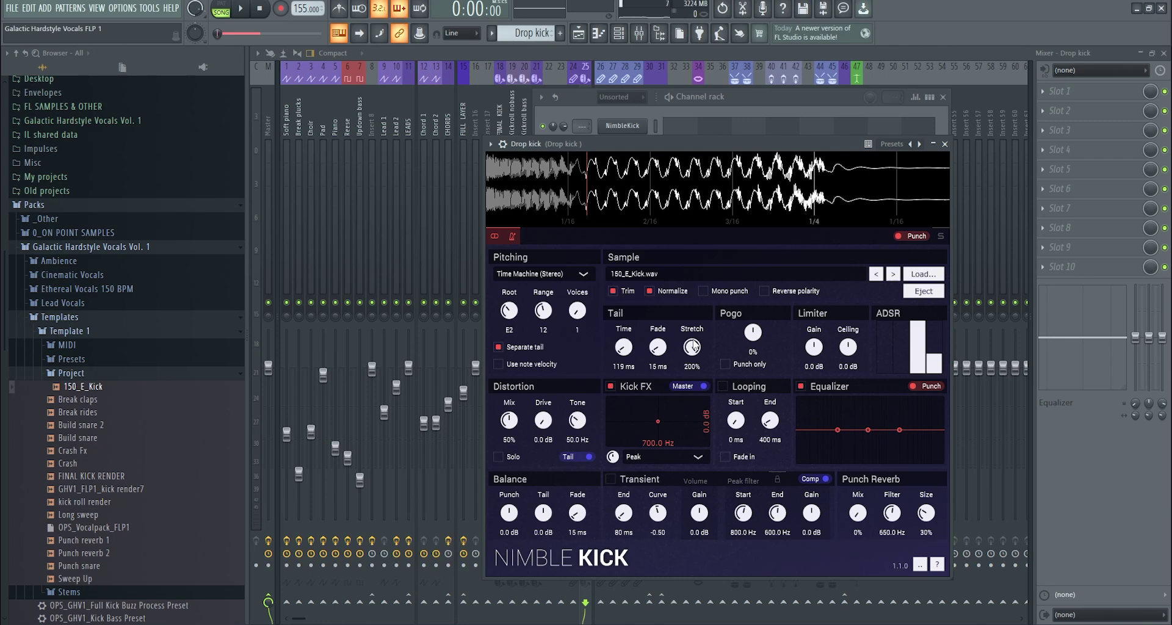
key(space)
drag(693, 346, 687, 390)
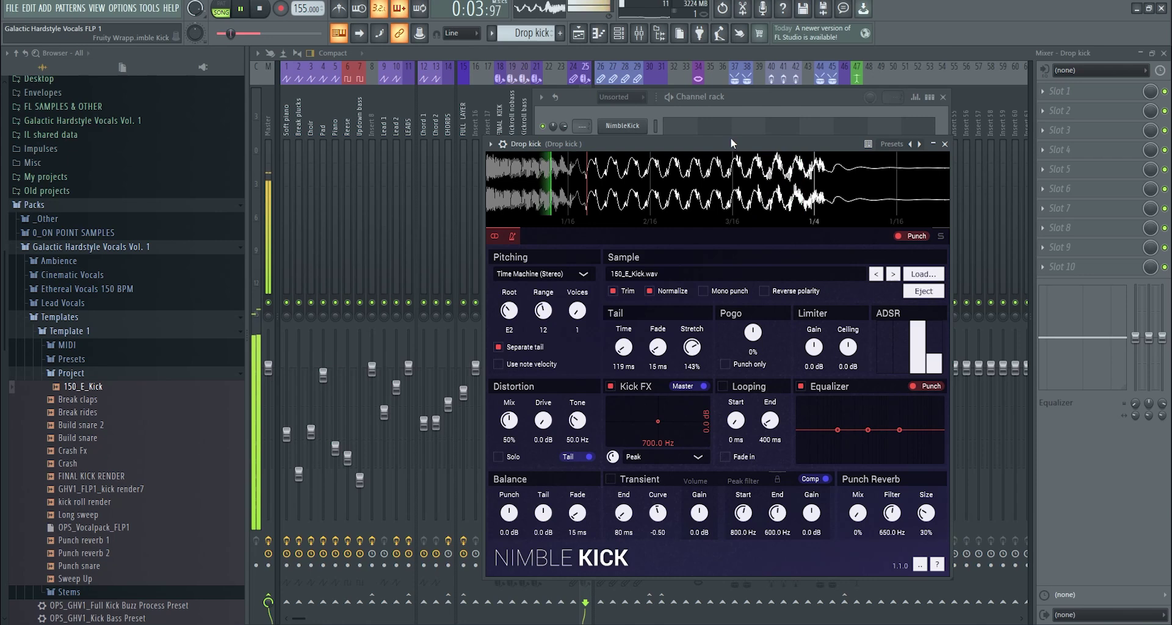
key(space)
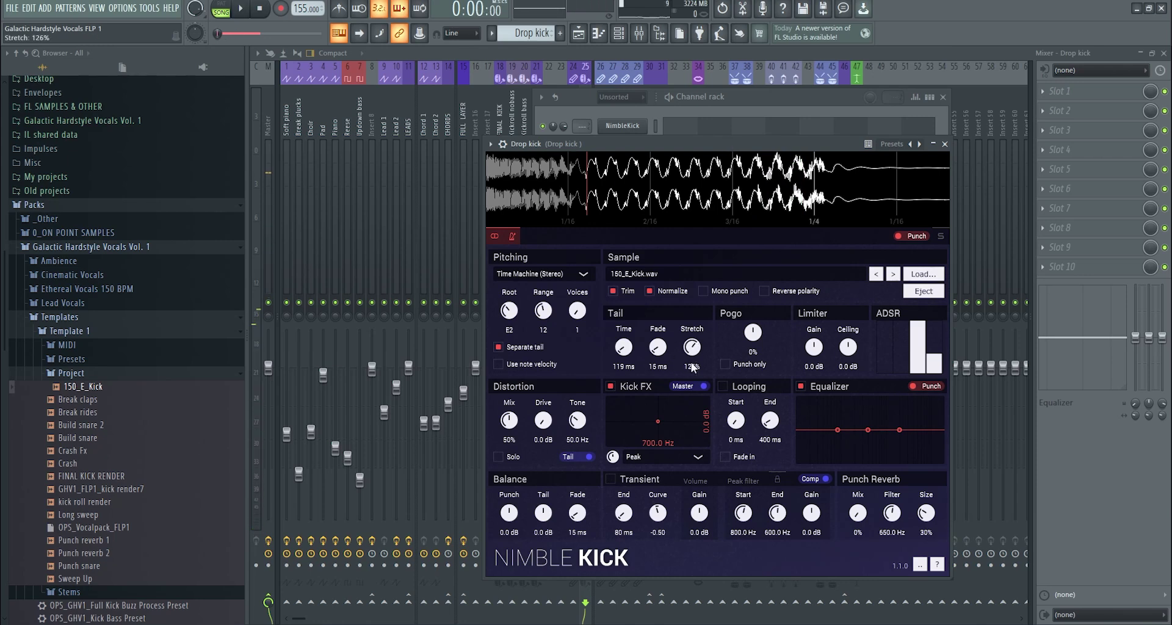
drag(688, 148, 689, 150)
key(space)
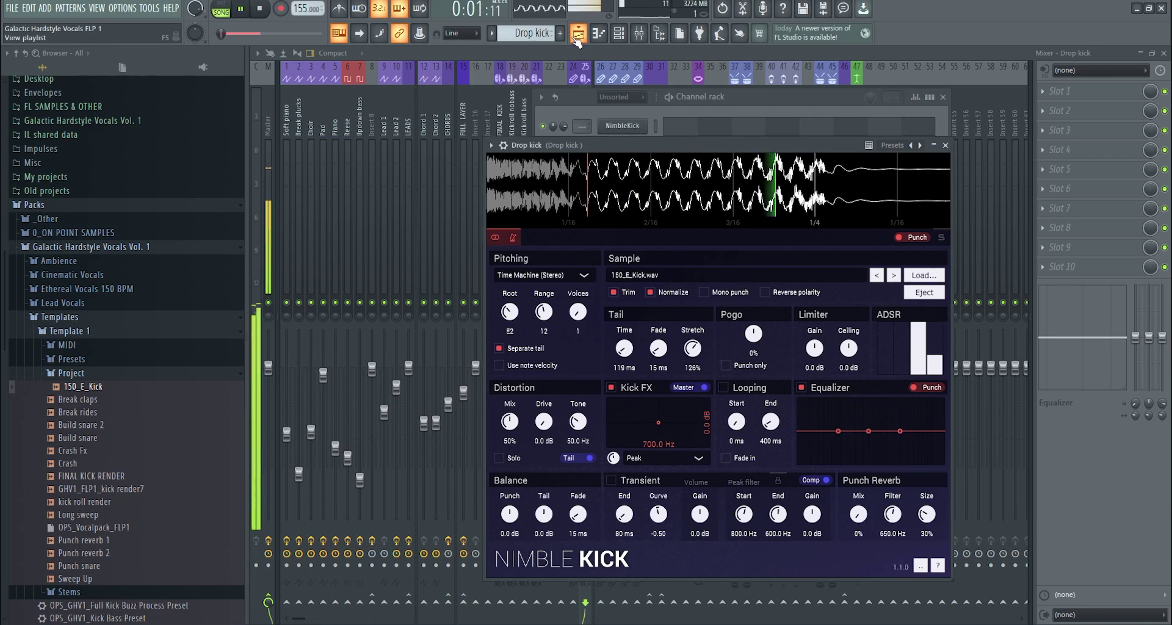
drag(692, 351, 692, 349)
key(space)
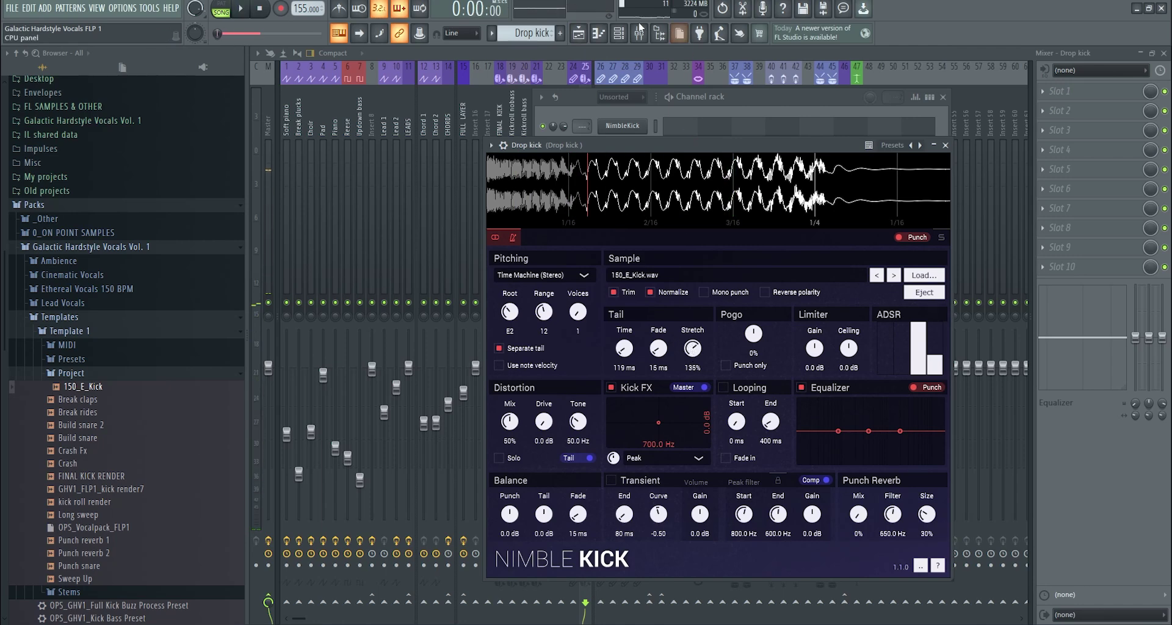
Return to the playlist, clear the time selection and place the play position midway through bar 1.
click(628, 52)
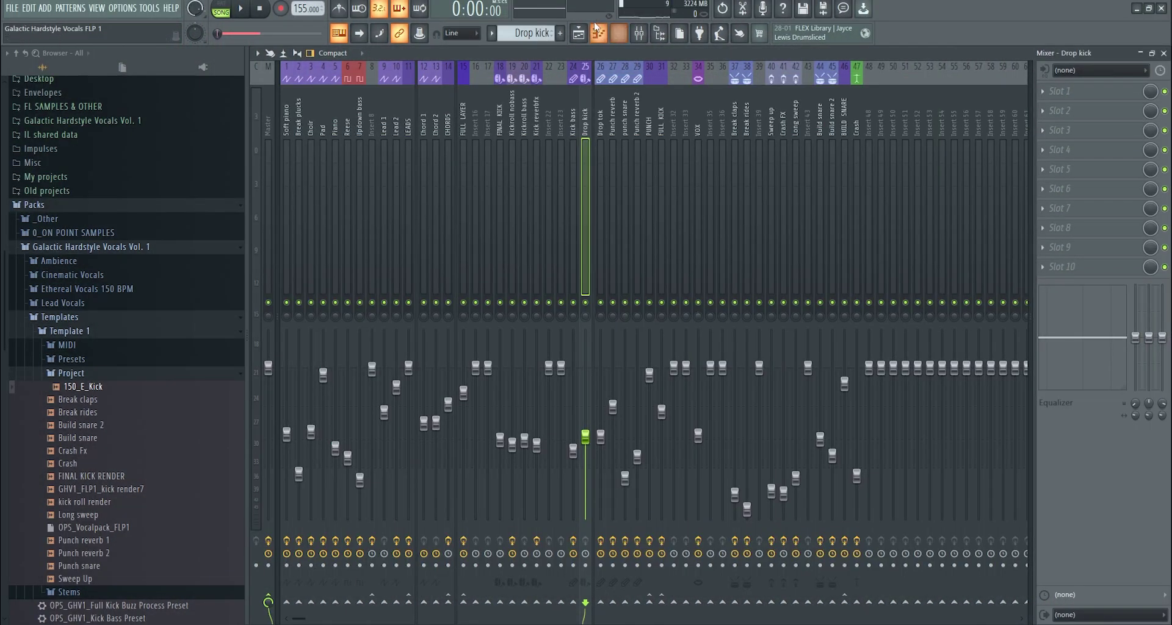
click(598, 32)
click(578, 33)
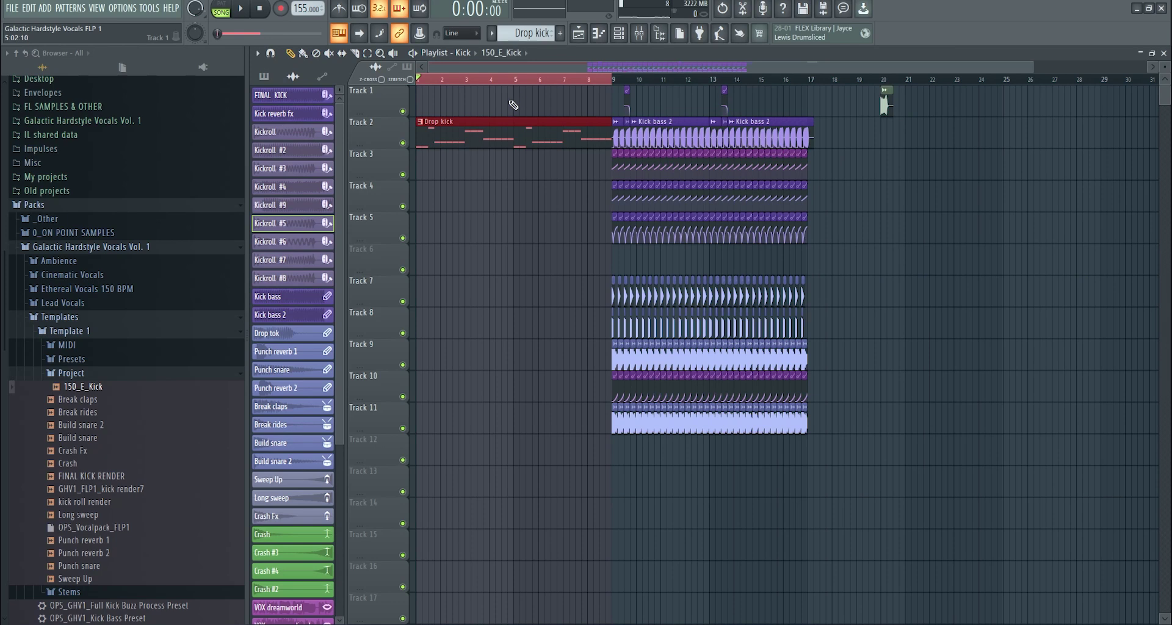
scroll(882, 84, up, 3)
click(898, 80)
key(space)
scroll(902, 82, down, 3)
scroll(467, 70, up, 4)
click(452, 80)
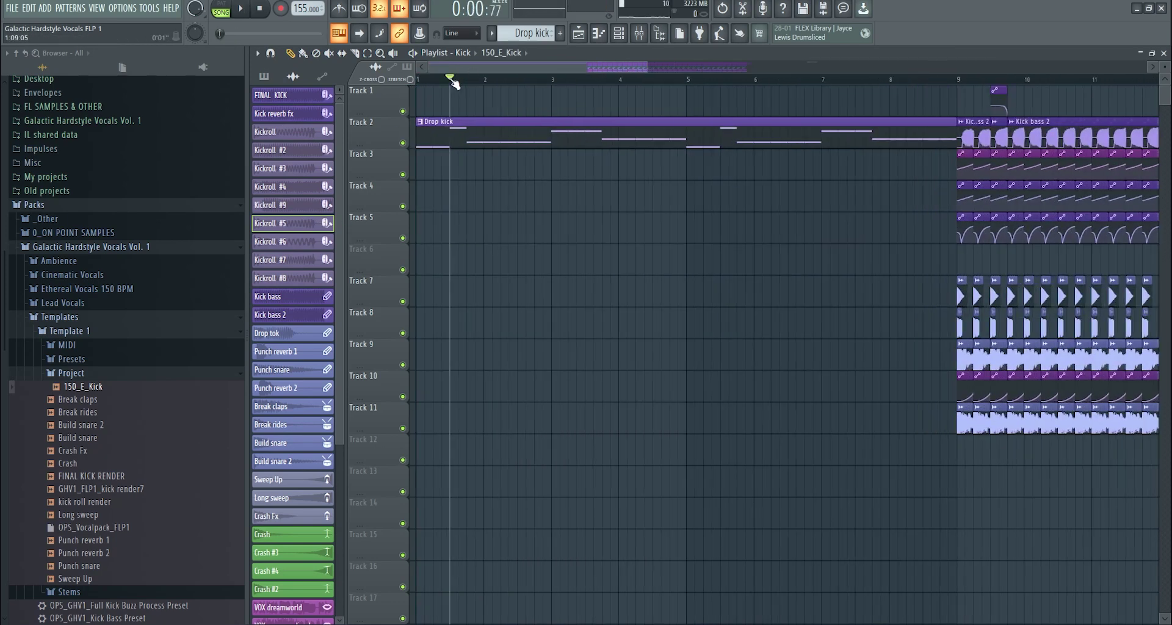
Reselect the time range from bar 1 to bar 9 over the Drop kick pattern and play it.
drag(956, 83, 421, 81)
key(space)
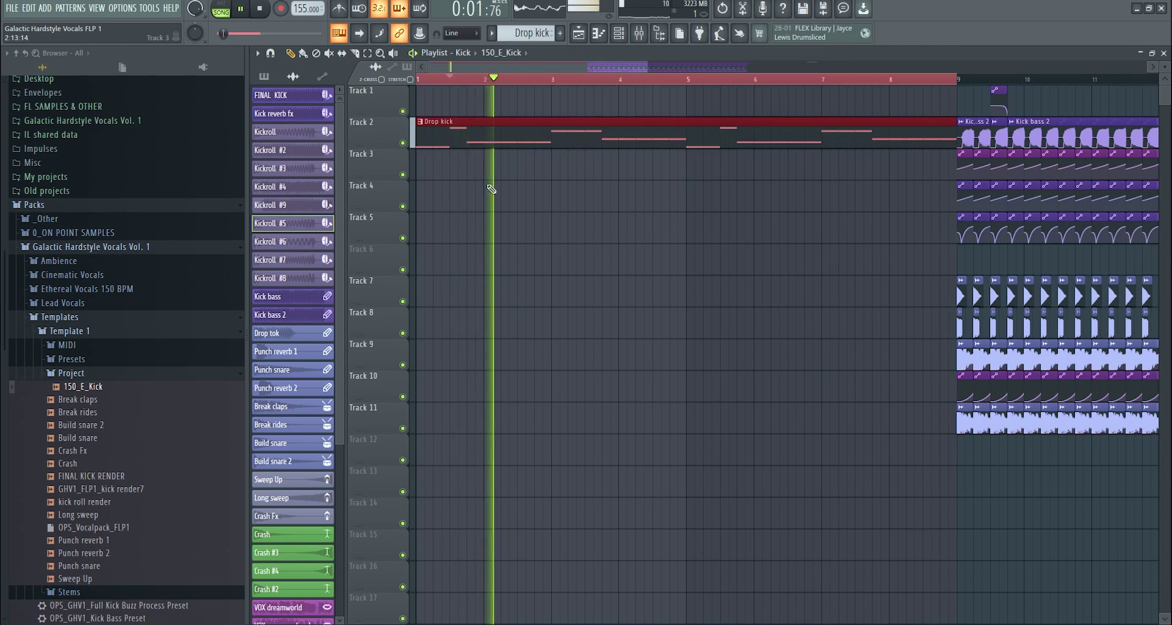
scroll(577, 138, down, 4)
key(space)
click(433, 83)
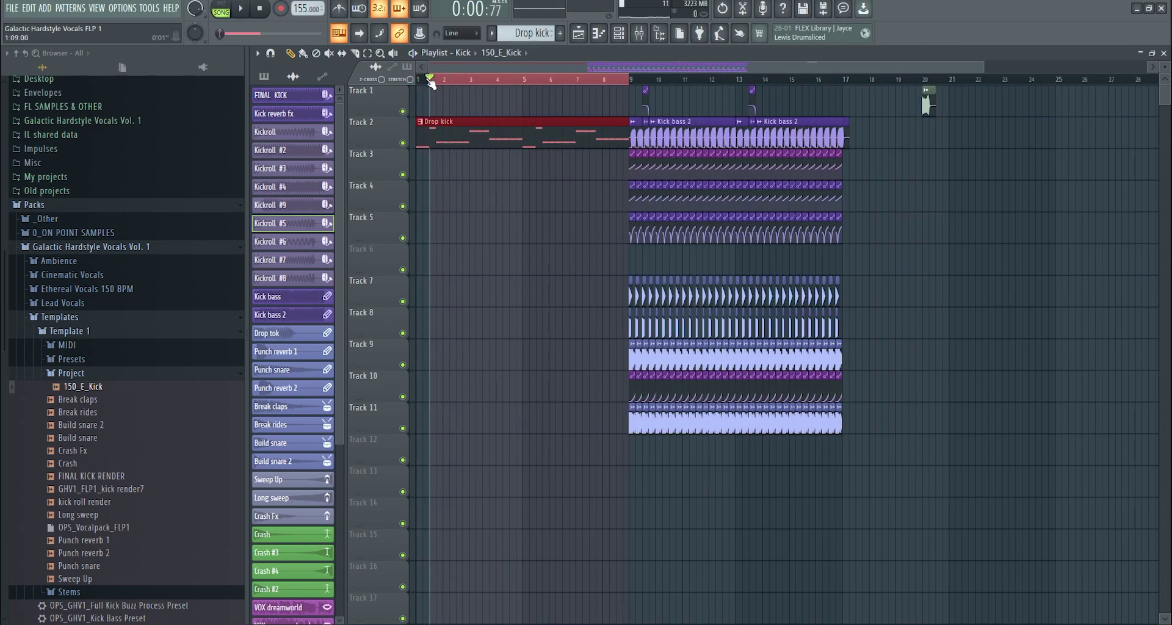
click(12, 7)
mouse_move(18, 115)
click(183, 120)
key(Escape)
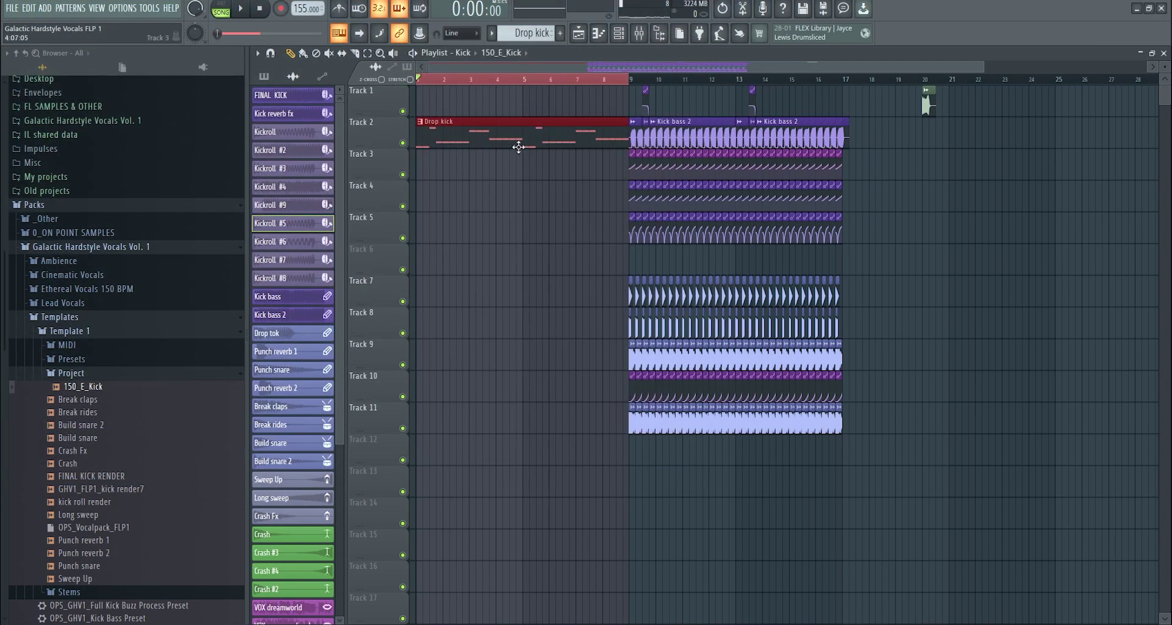
Examine the Kick bass 2 clip's rendered waveform and time stretching settings, and return to the playlist.
scroll(660, 147, up, 4)
double_click(674, 136)
scroll(804, 230, down, 3)
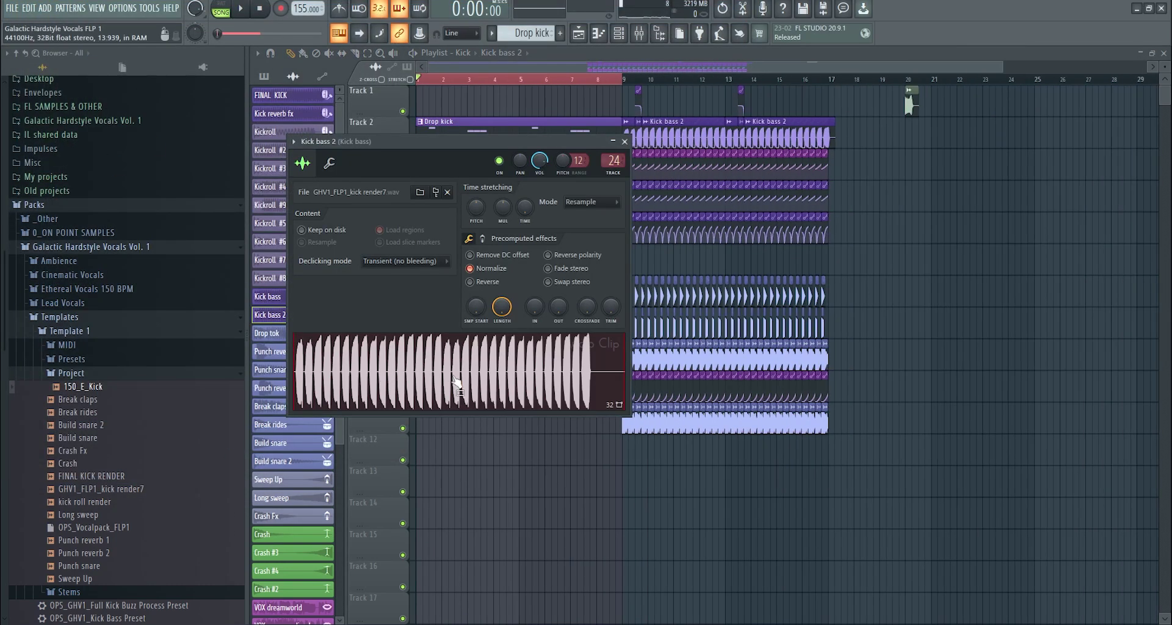
drag(457, 384, 958, 209)
click(714, 353)
right_click(1011, 190)
key(space)
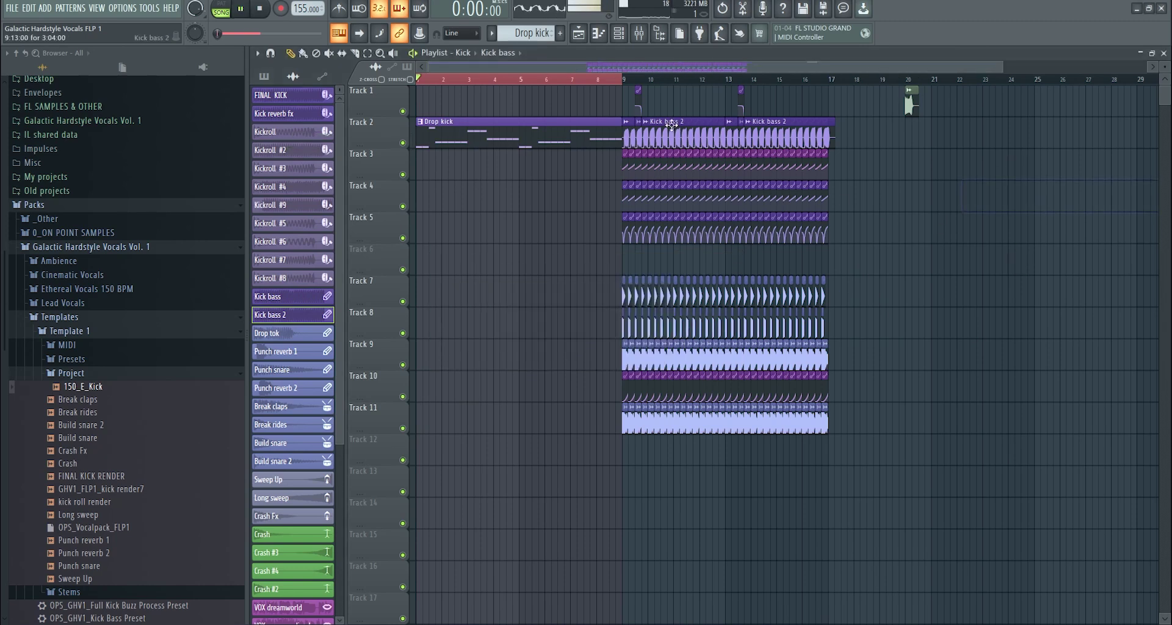
Select the time range from bar 9 to bar 17 over the layered kick clips for playback.
drag(624, 81, 833, 93)
scroll(890, 138, down, 1)
drag(582, 80, 351, 98)
drag(441, 85, 754, 98)
Solo the Kick bass track in the mixer and return to the playlist.
key(F9)
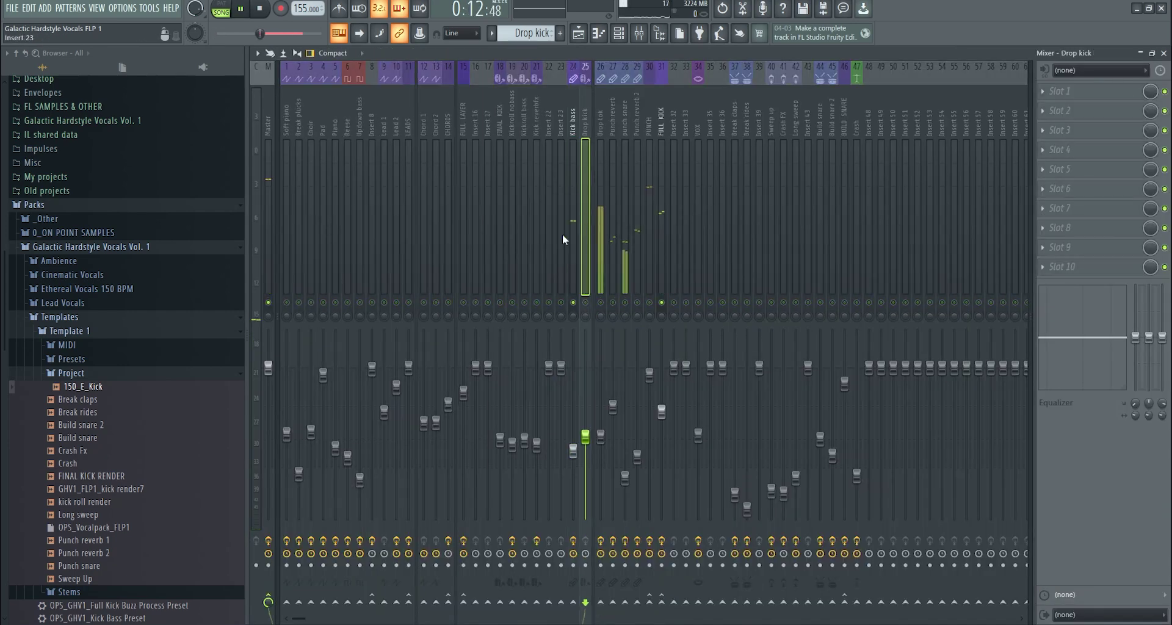
drag(578, 131, 601, 136)
key(F9)
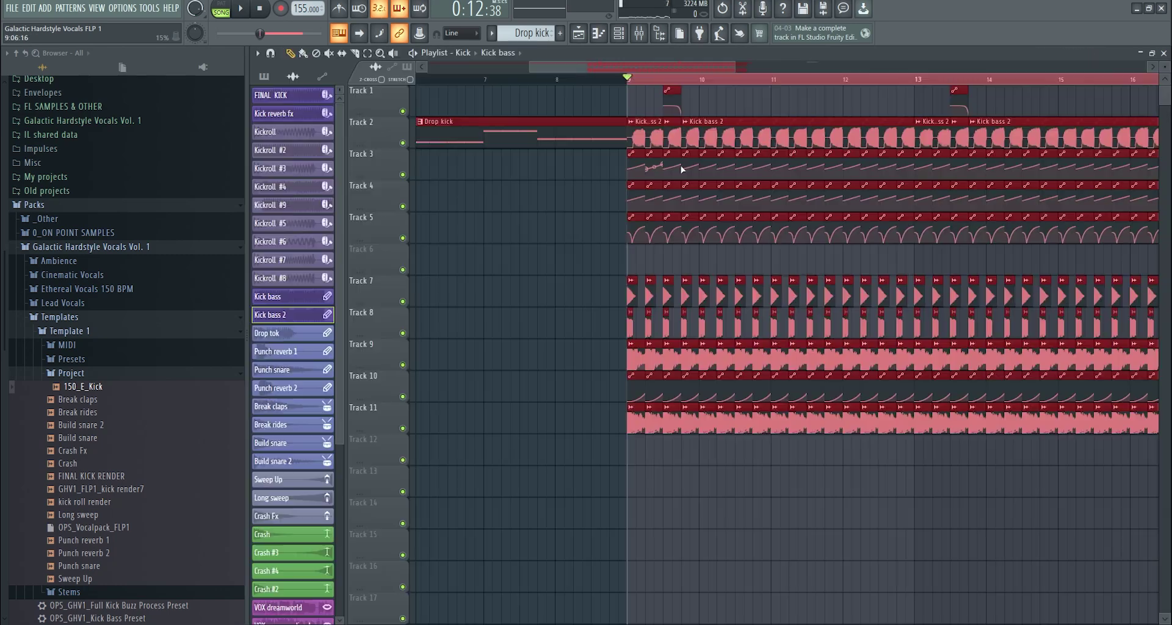
Move the opening Kick bass 2 clip up to Track 1 and set the play position to bar 9.
scroll(665, 170, up, 6)
click(574, 103)
right_click(569, 96)
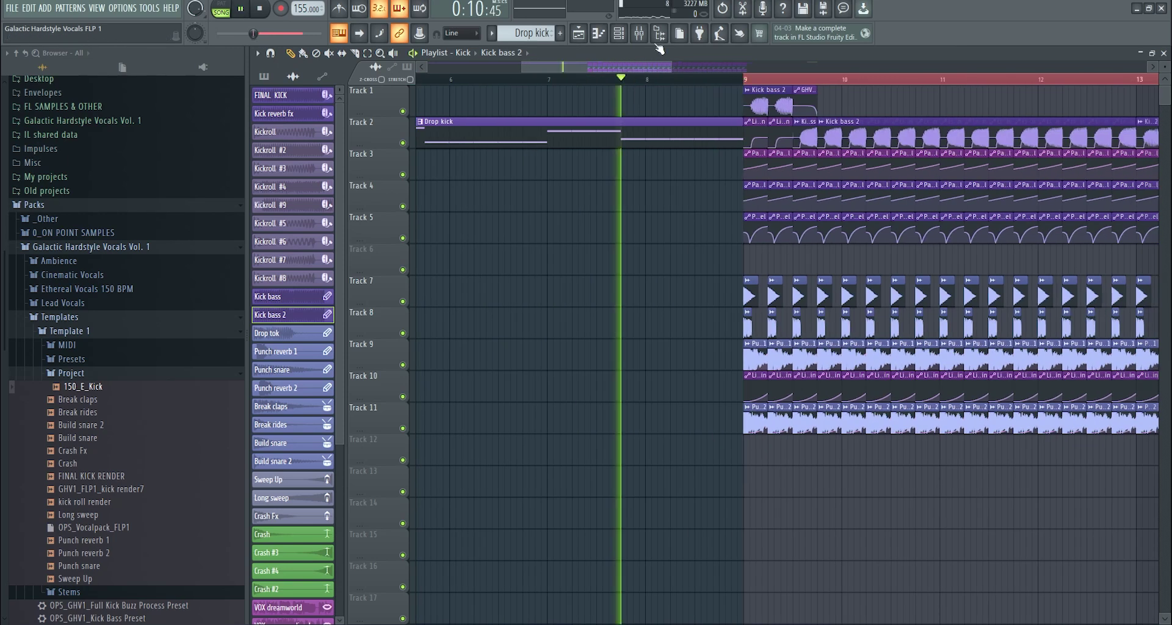
click(639, 33)
key(F9)
click(744, 79)
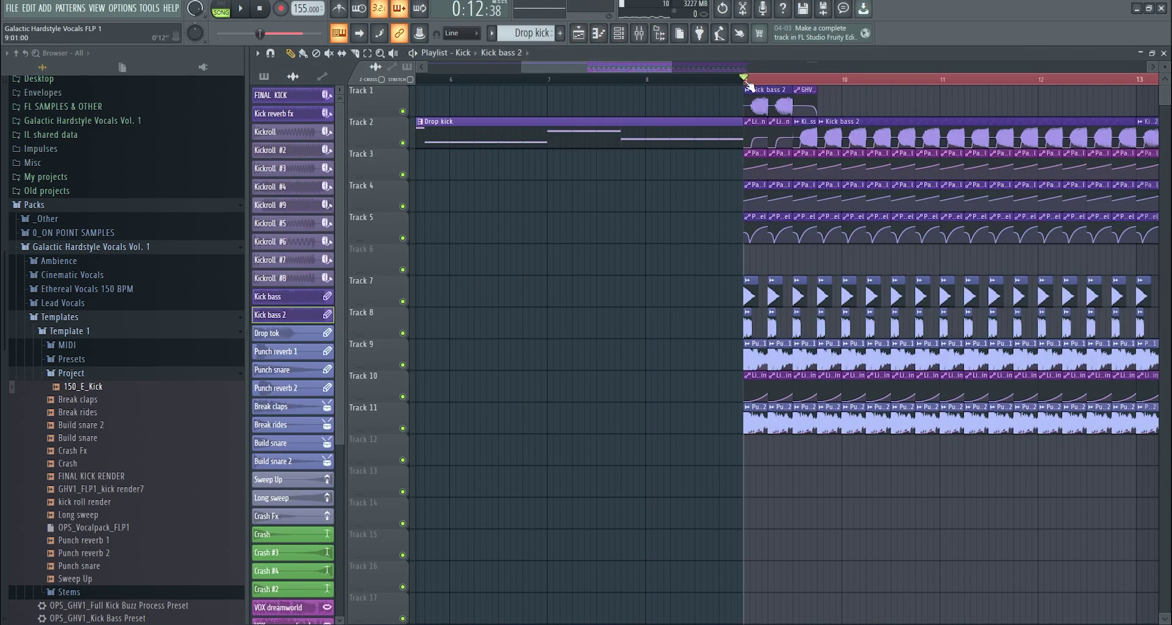
Inspect the kick render channel pitch automation and the Limiter – drop bass – Gain automation clips in bar 9.
scroll(638, 124, up, 3)
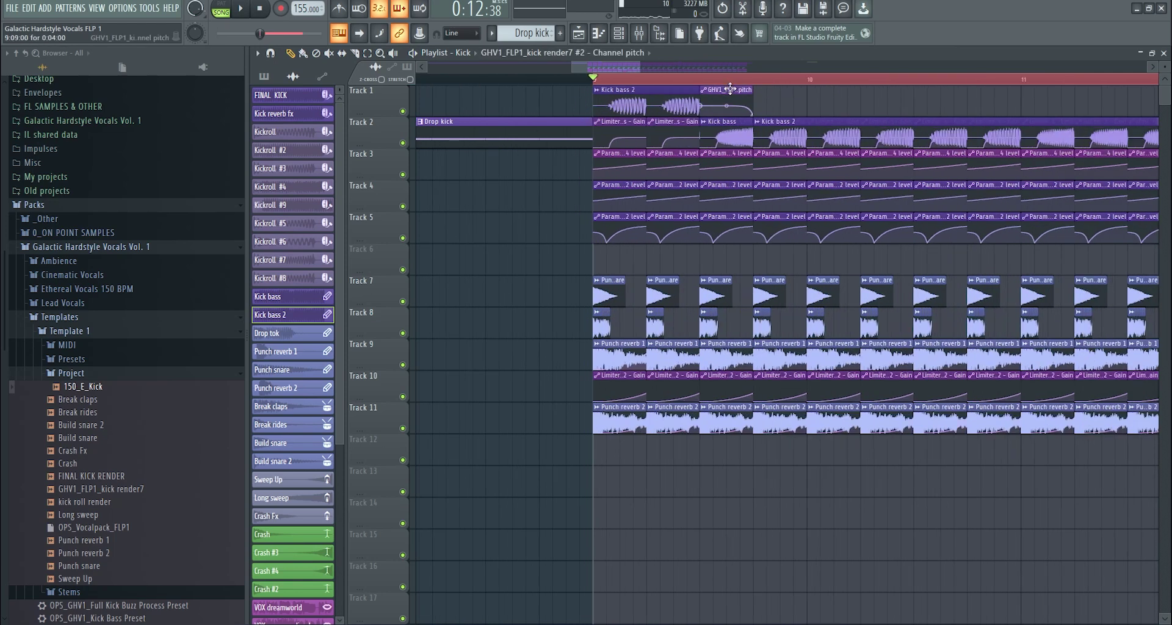
click(730, 88)
scroll(605, 144, up, 2)
click(603, 124)
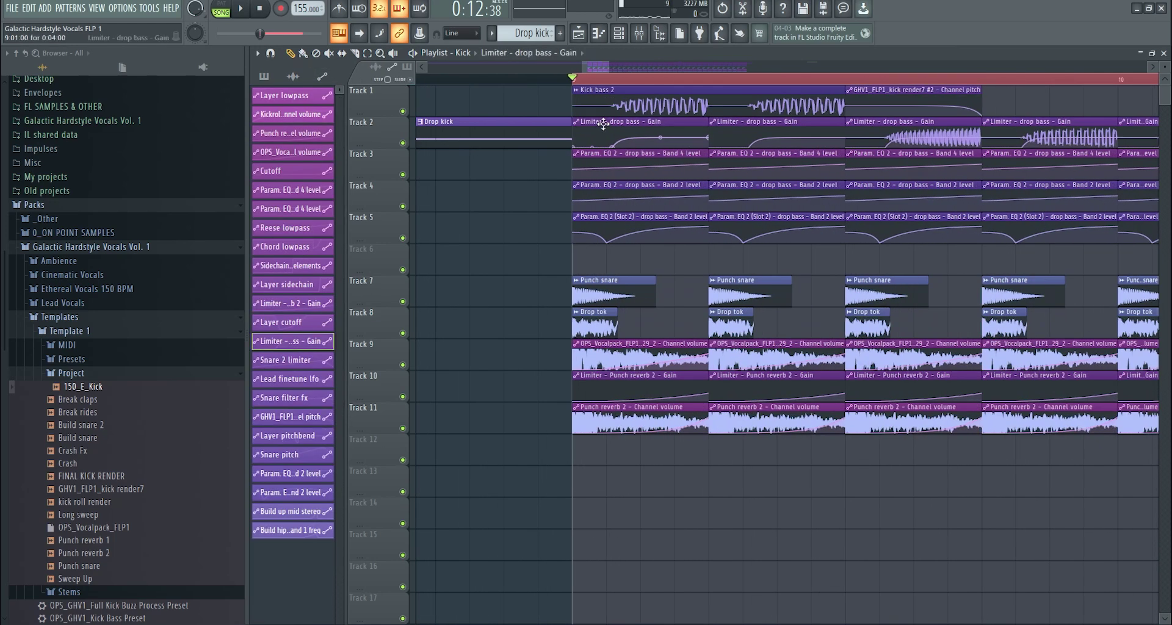
Move the opening Kick bass 2 clip from Track 1 back down to Track 2.
drag(594, 97, 594, 130)
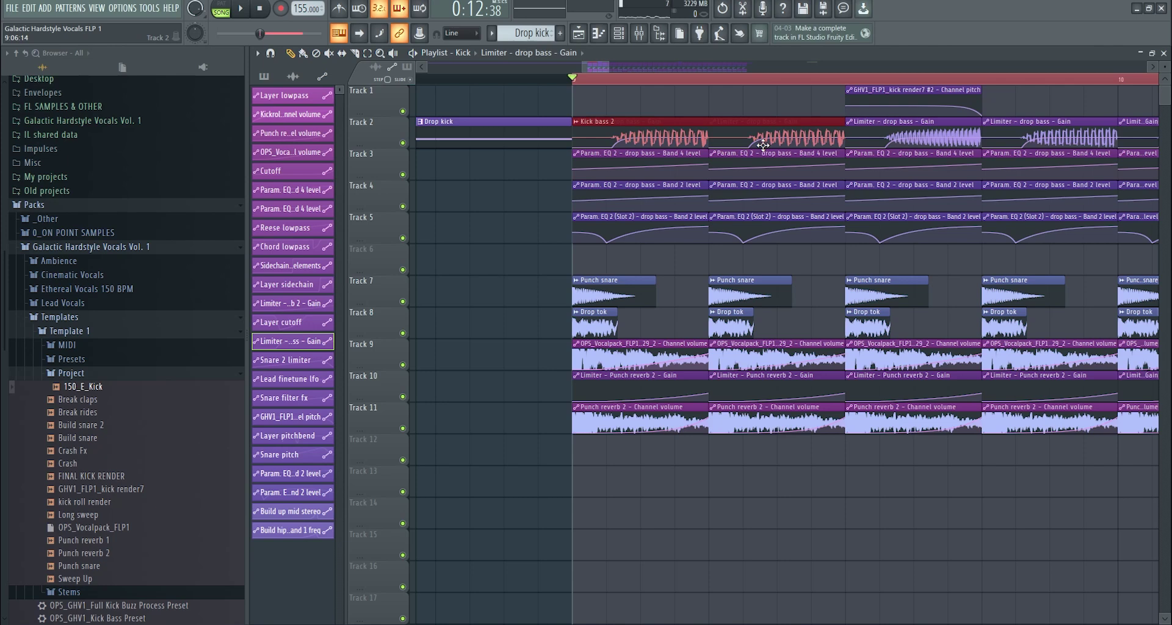
scroll(563, 337, up, 2)
scroll(563, 337, up, 2)
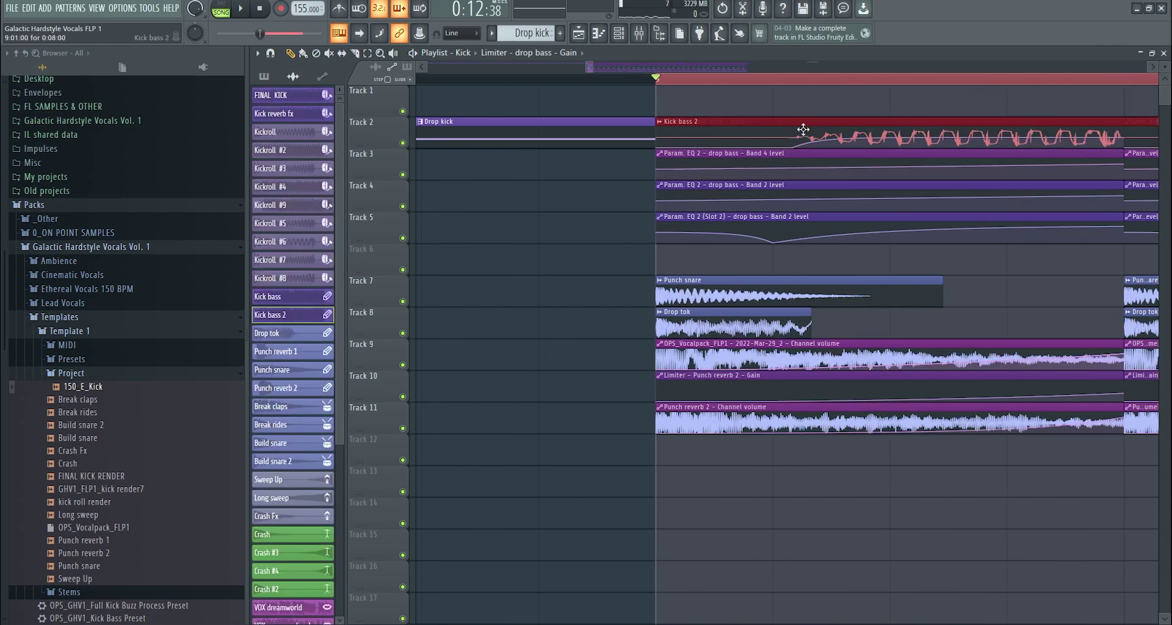
Check the Kick bass 2 clip's channel settings and the Kick bass mixer track's effects, and return to the playlist.
scroll(649, 166, down, 7)
double_click(687, 120)
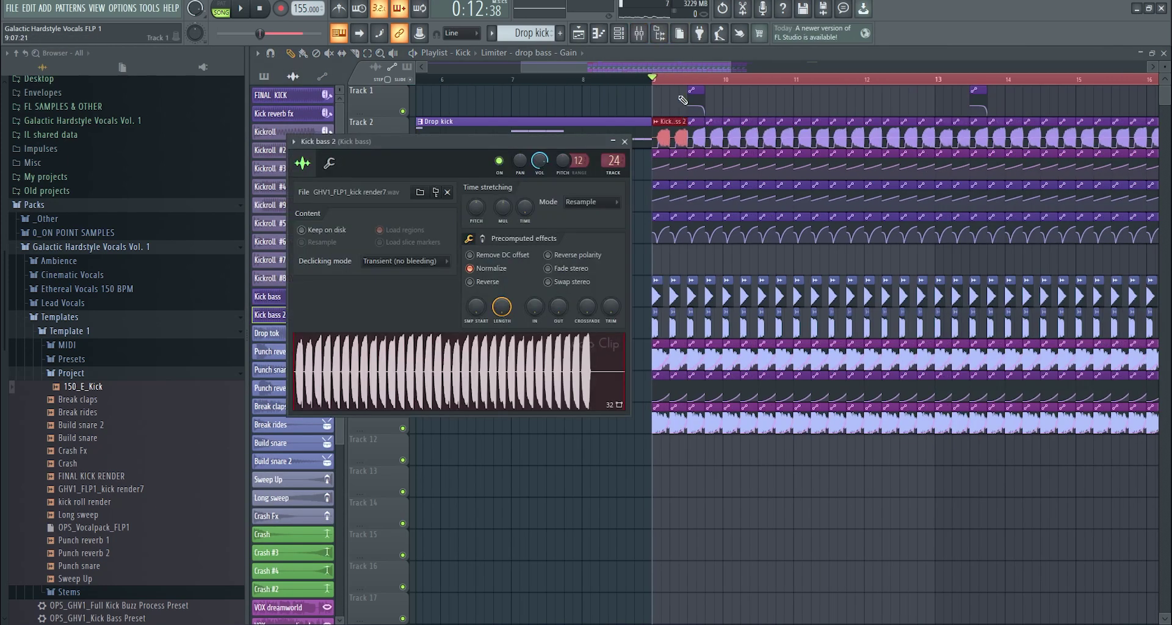
click(640, 36)
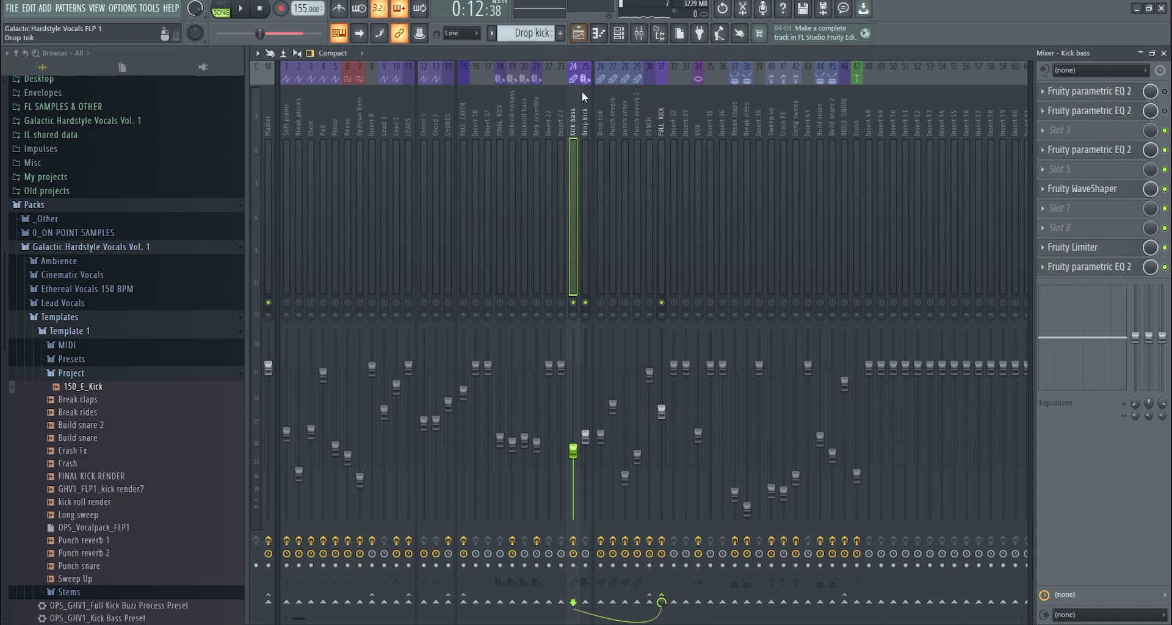
click(578, 34)
Open the channel settings of the first Drop tok clip on Track 8.
scroll(728, 330, up, 4)
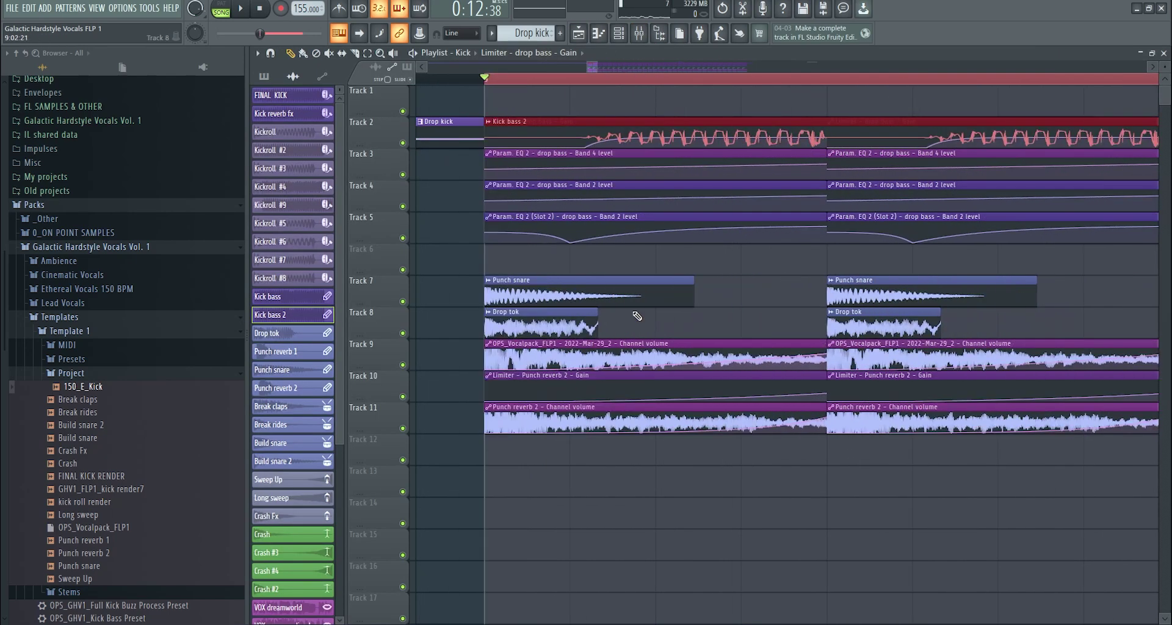
click(486, 329)
scroll(608, 111, up, 1)
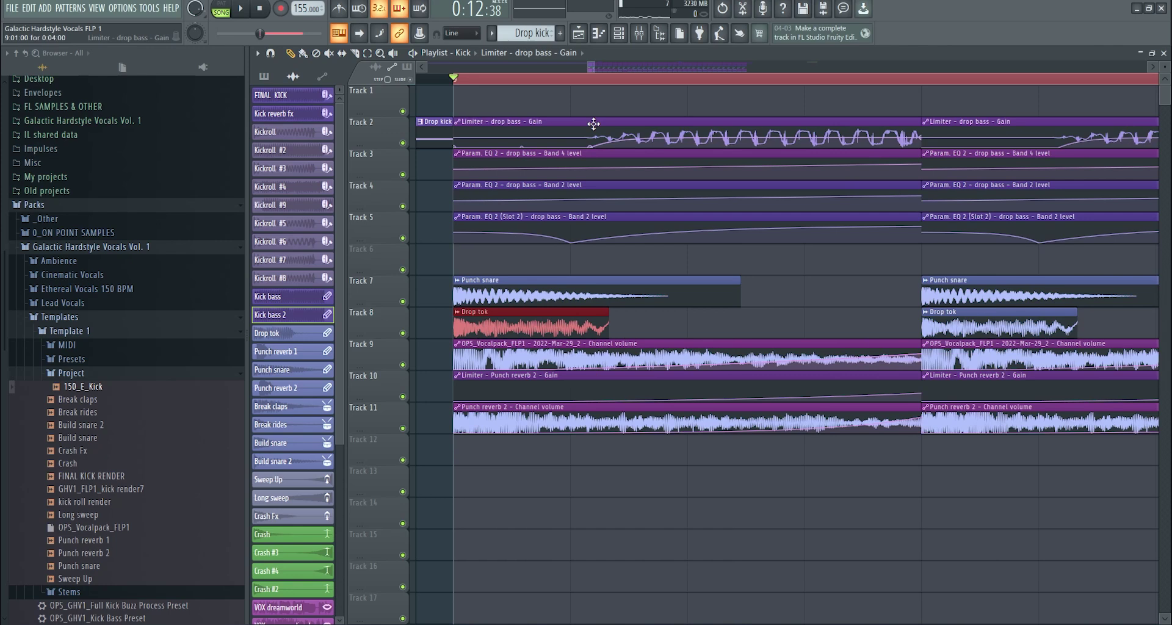
key(F9)
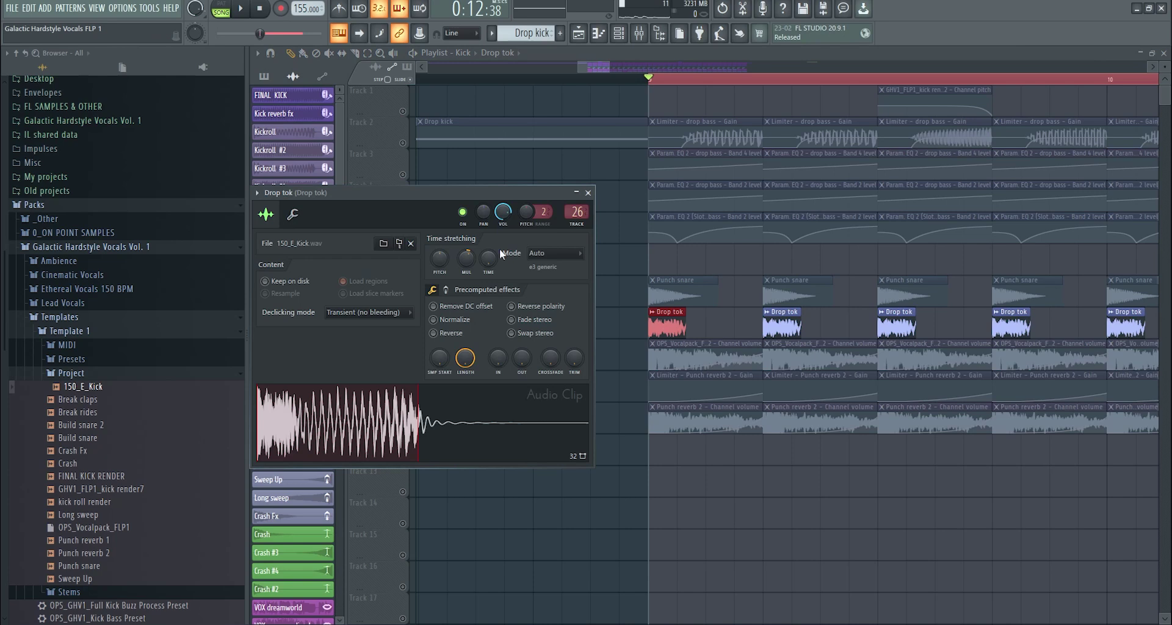
Reset the Drop tok clip's time-stretch multiplier and raise it to about 140%.
right_click(467, 258)
click(473, 262)
drag(472, 260, 473, 234)
Try a different Pogo amount in the Drop tok clip's precomputed effects and undo the change.
click(447, 290)
drag(575, 359, 575, 344)
key(ctrl+z)
Reset the Drop tok clip's time-stretch multiplier and end the solo on Track 8.
right_click(466, 258)
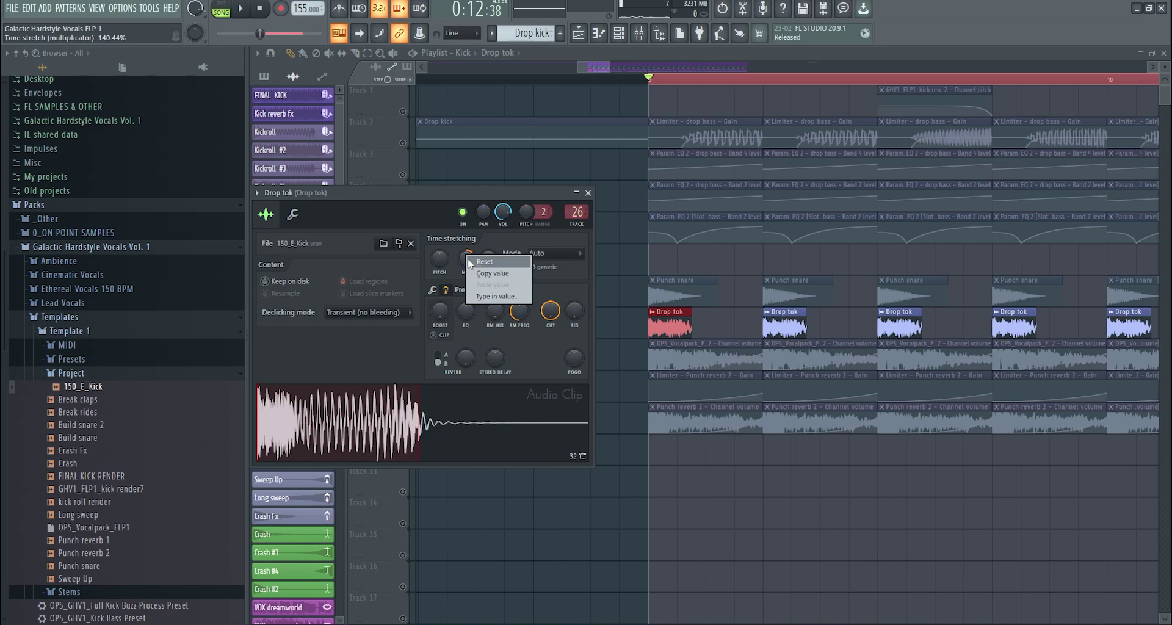
click(479, 263)
click(659, 325)
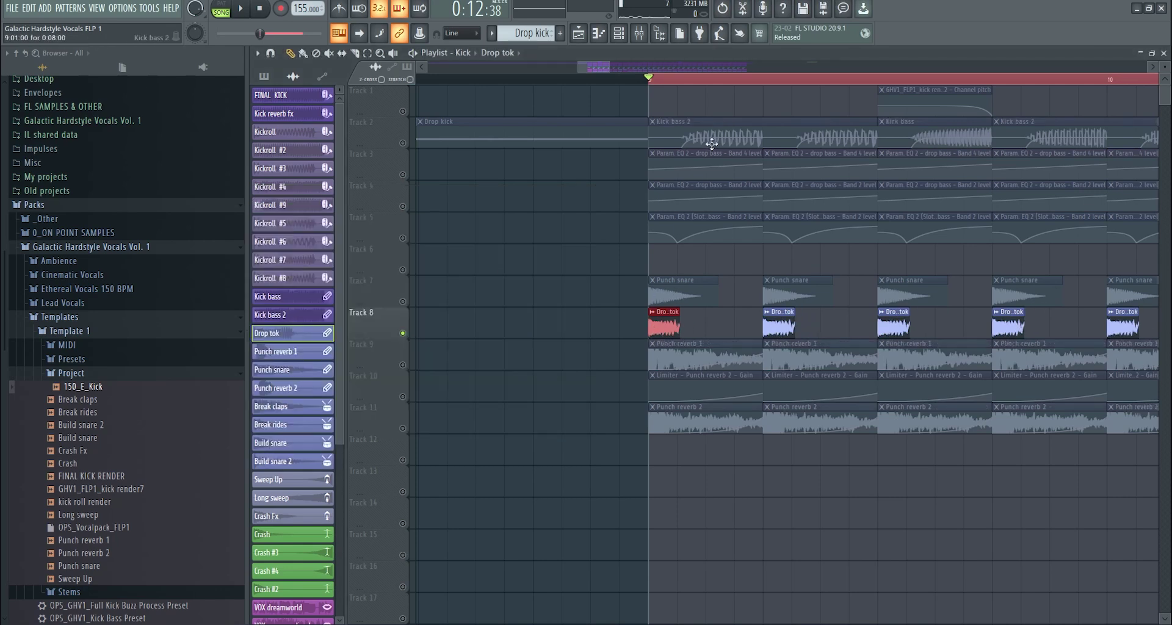
right_click(402, 333)
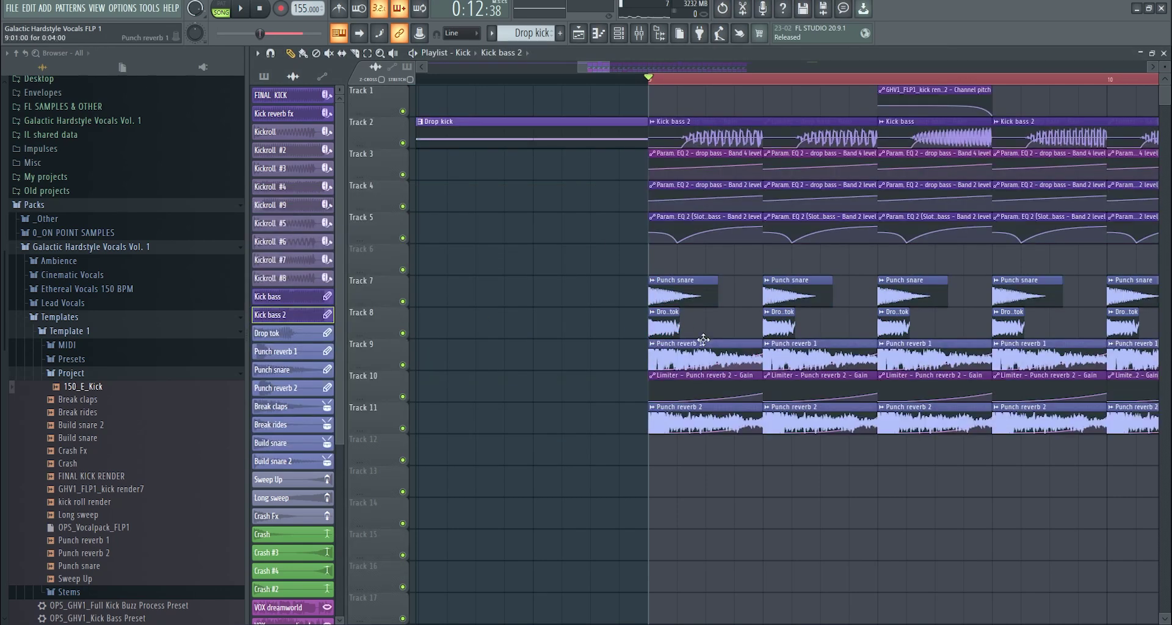
Reopen the first Drop tok clip's channel settings and raise its time-stretch multiplier slightly above 100%.
double_click(677, 323)
click(433, 292)
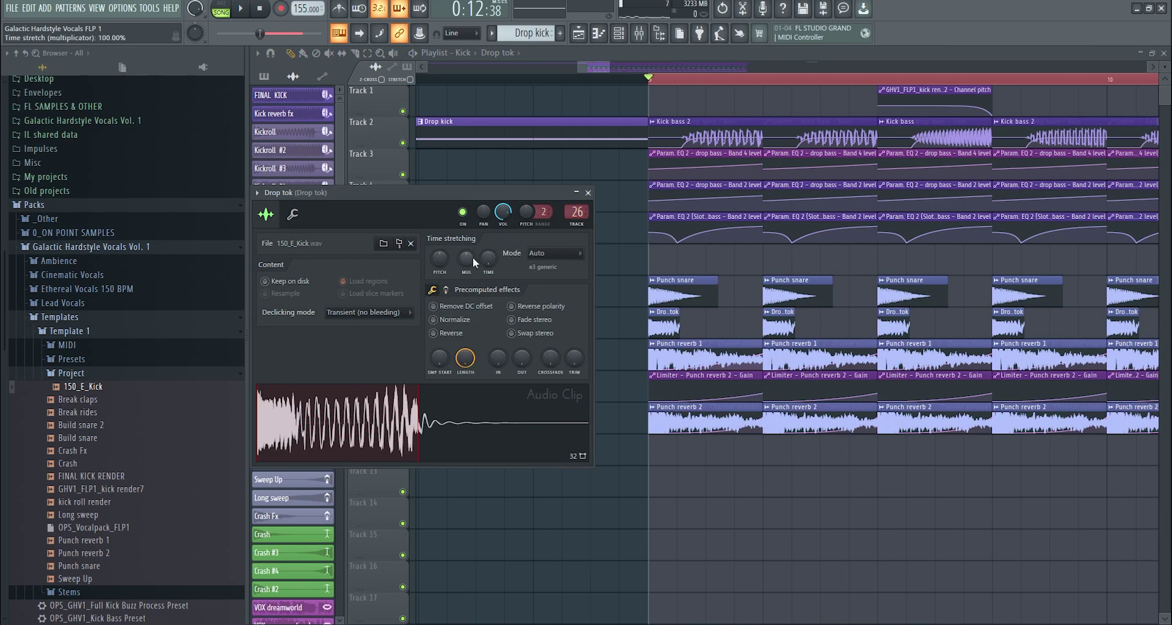
scroll(470, 257, up, 2)
Solo the Kick bass track in the mixer and play it briefly.
click(638, 33)
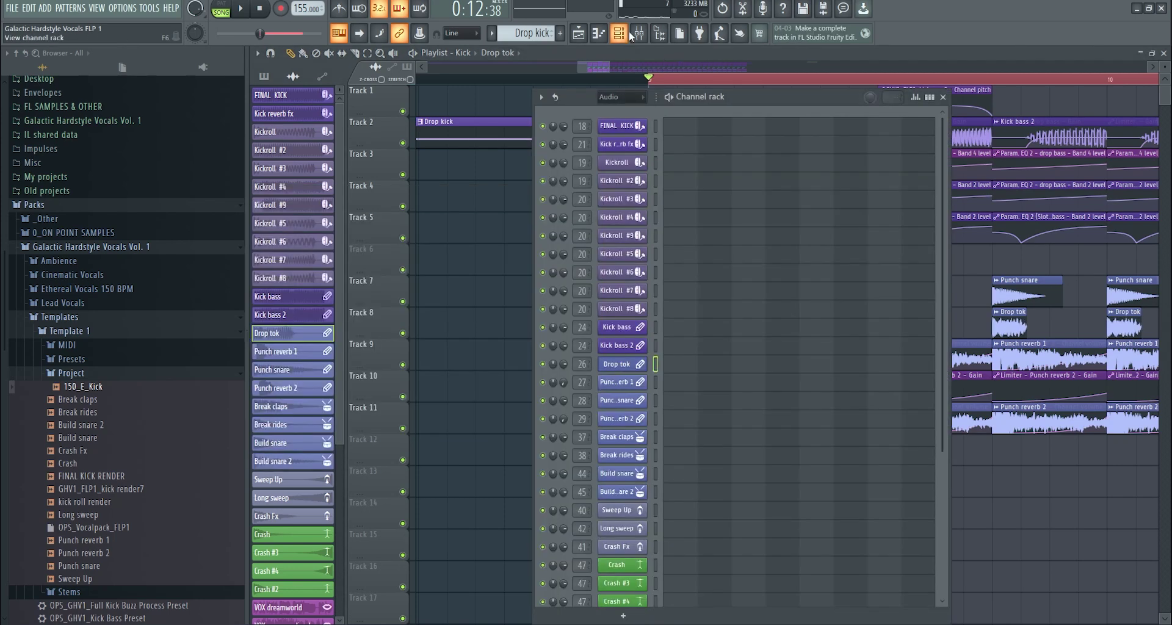
right_click(586, 304)
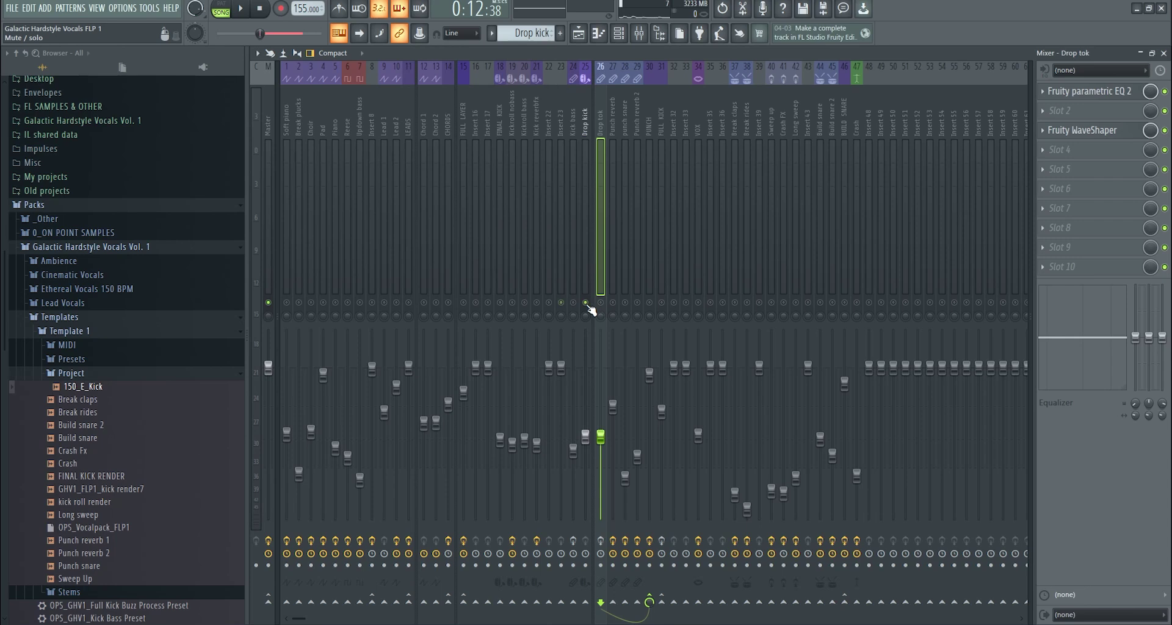
click(574, 287)
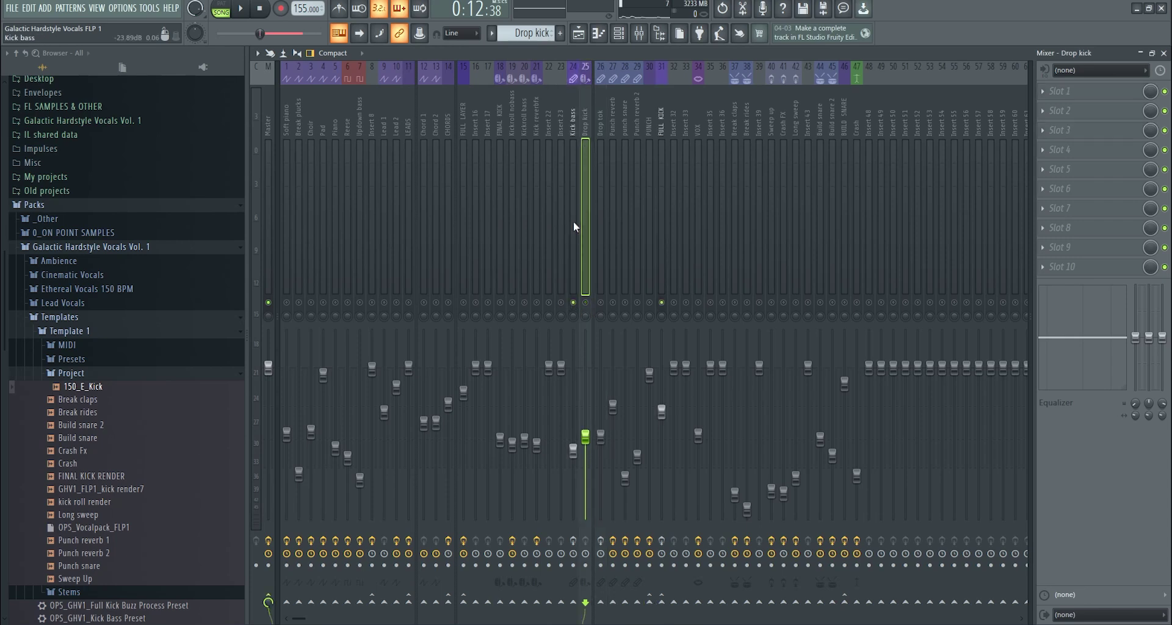
key(space)
key(space)
Enable the first Fruity parametric EQ 2 on the Kick bass track and play the track with its window open.
click(1090, 91)
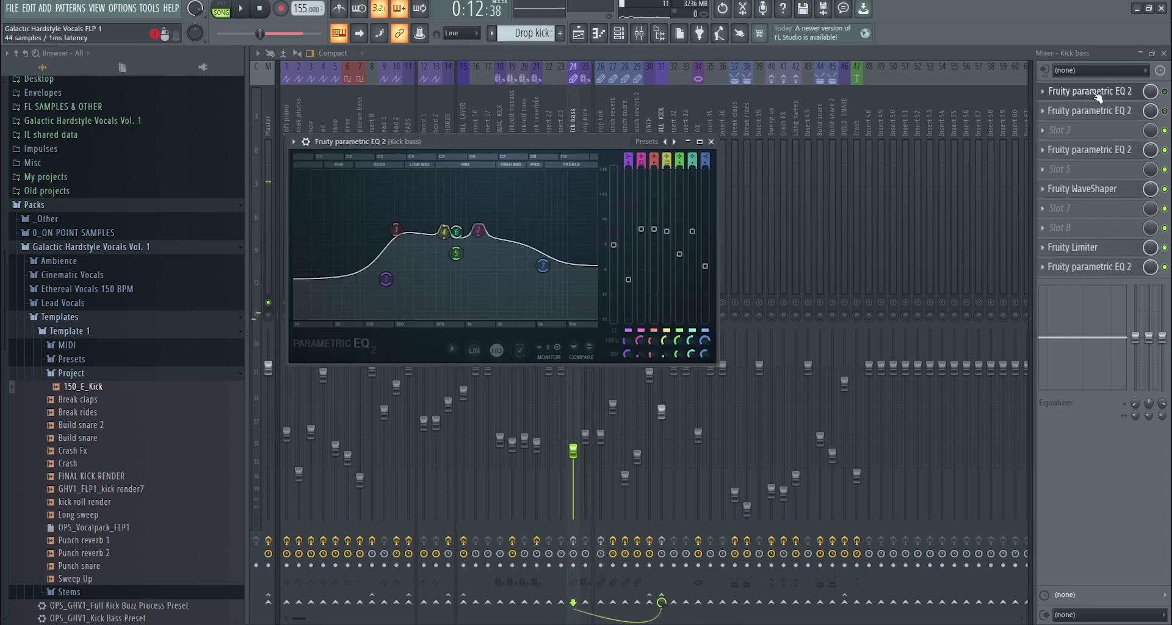
click(1165, 92)
click(1115, 94)
key(space)
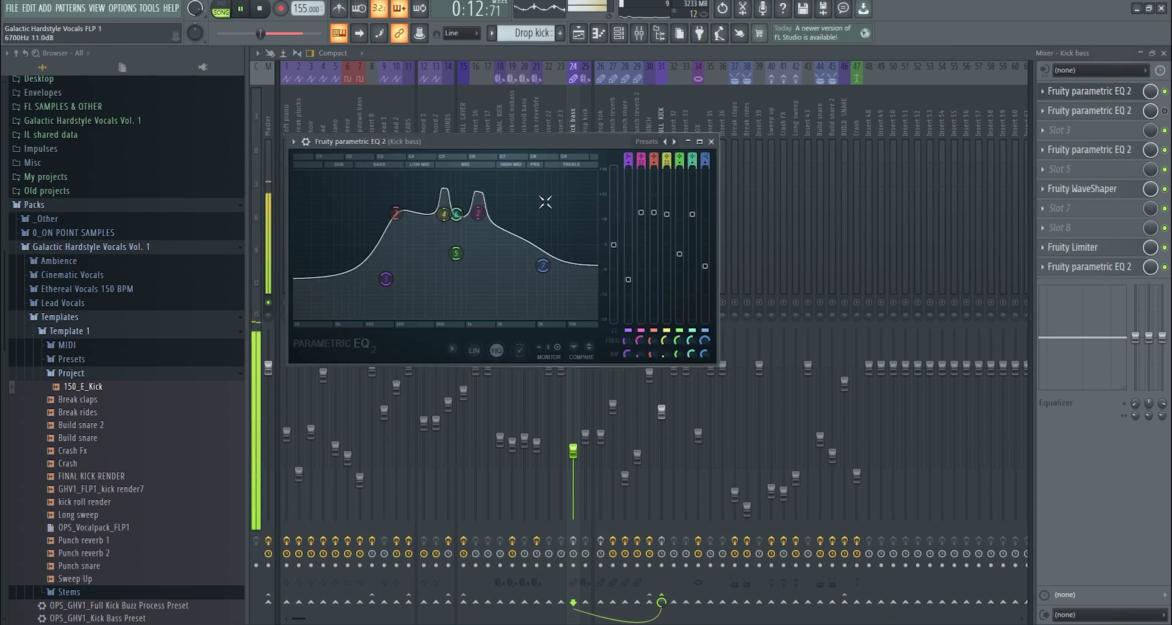
key(space)
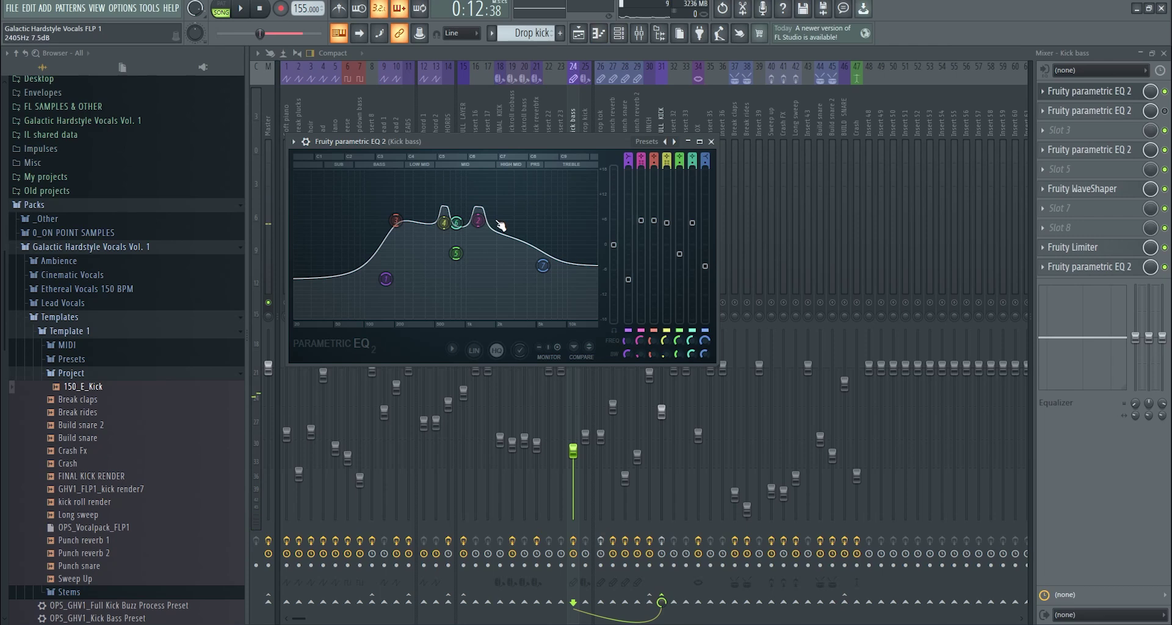
Examine the E note frequencies offered for band 2 of the first EQ and the automation options of its level.
right_click(478, 221)
mouse_move(500, 277)
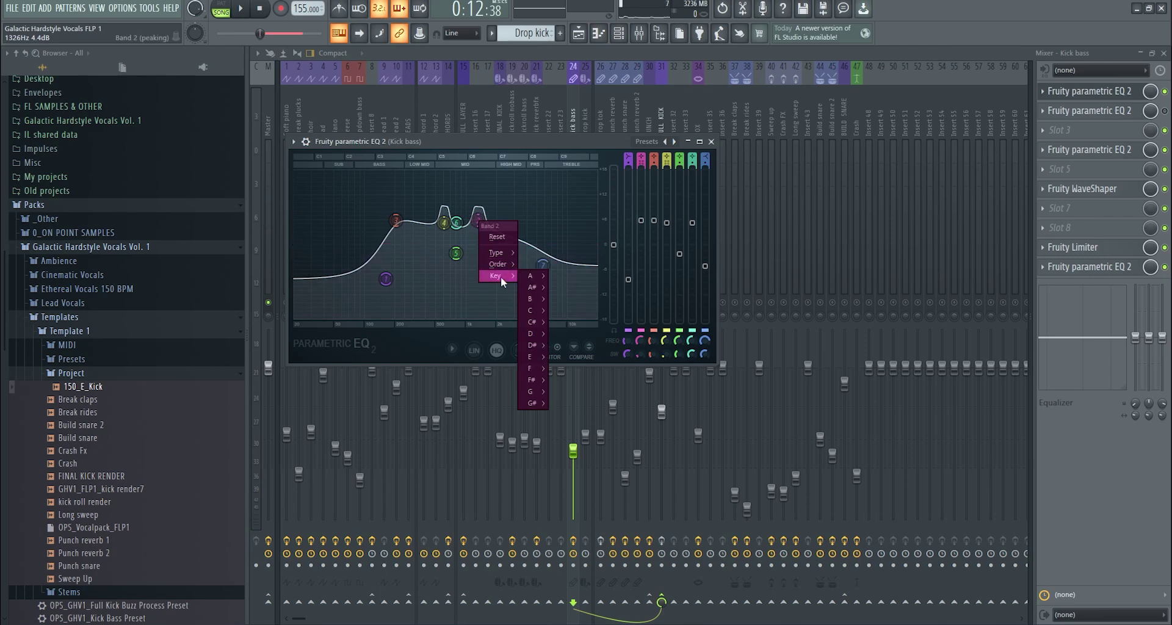
mouse_move(530, 358)
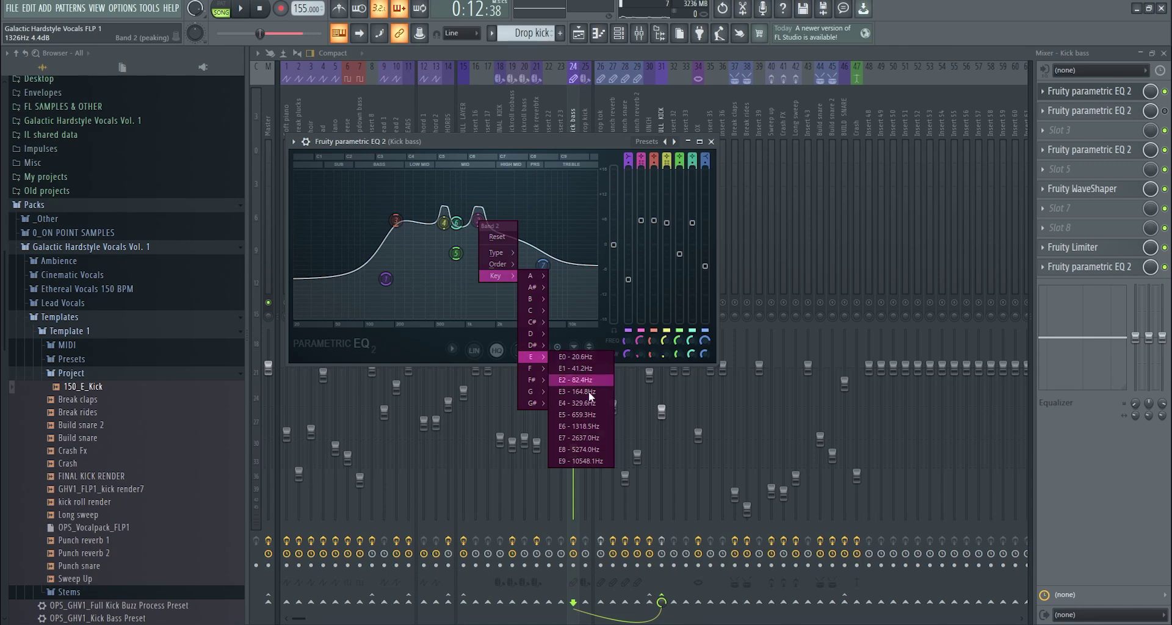
click(586, 417)
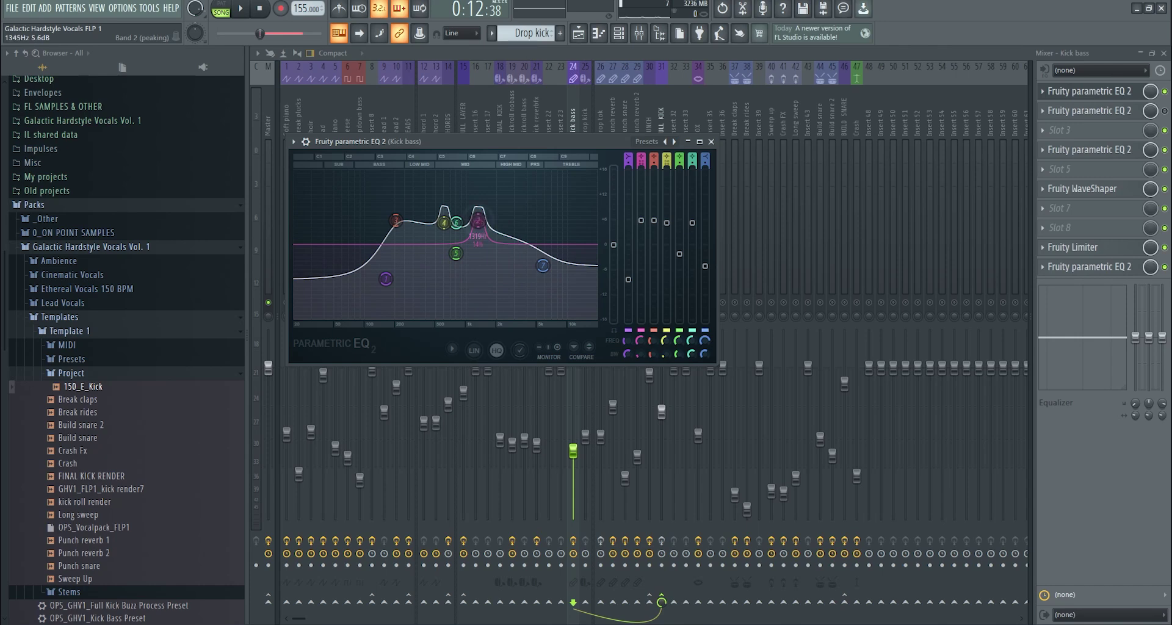
right_click(641, 220)
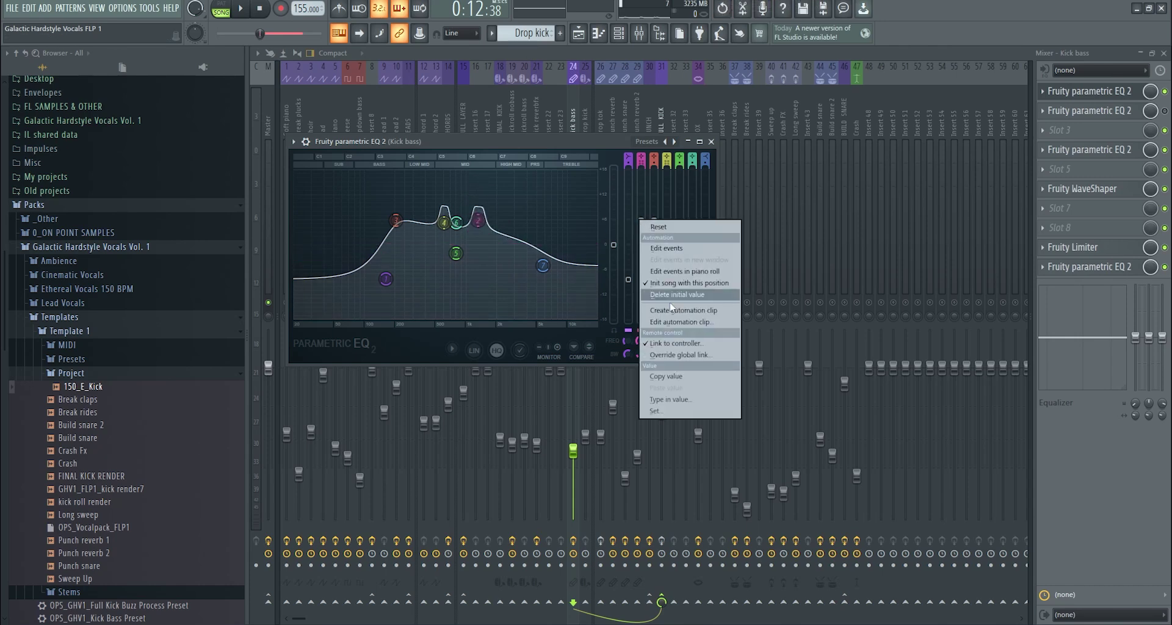
Select the first Band 4 level and Band 2 level automation clips on Tracks 3 and 4 in the playlist and start playback.
click(579, 34)
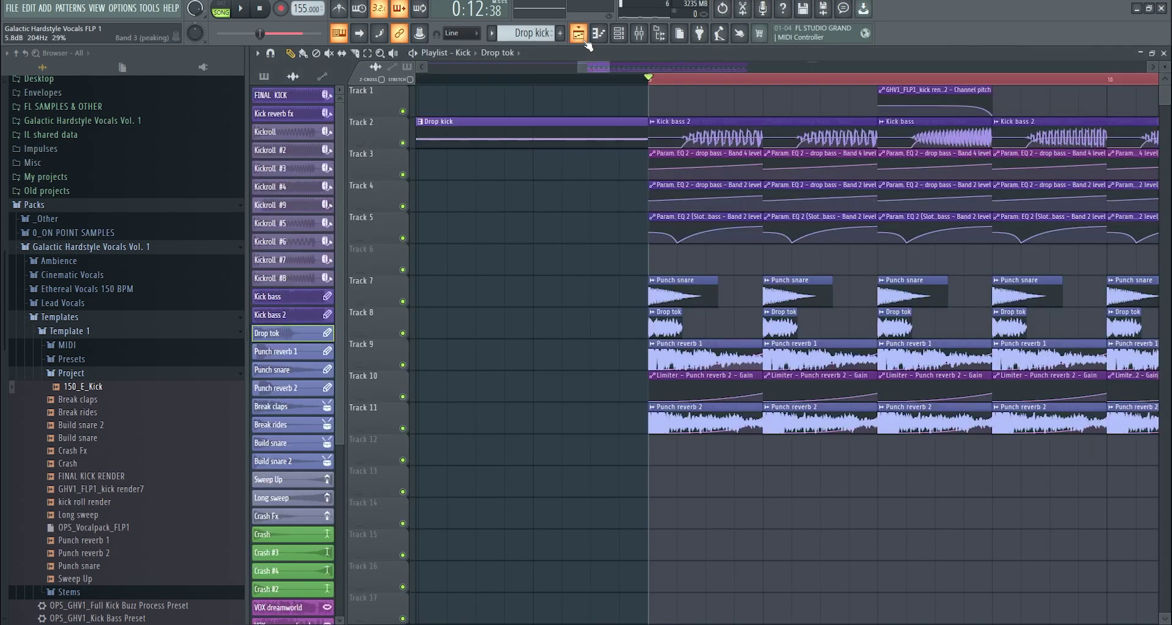
drag(662, 150, 704, 209)
scroll(670, 140, up, 2)
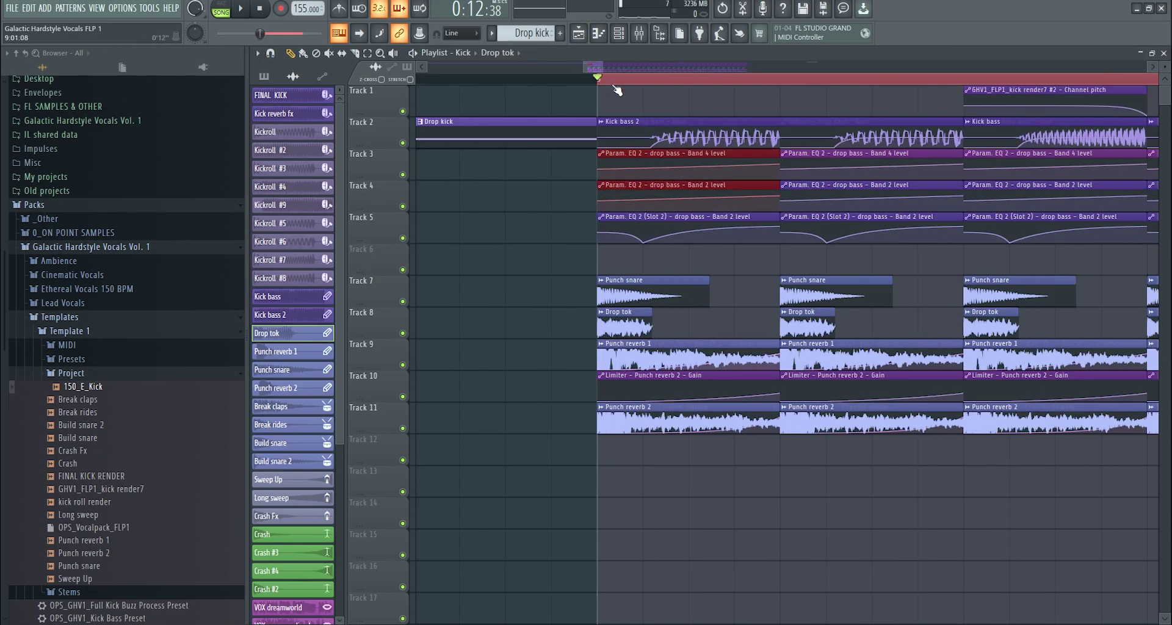
key(space)
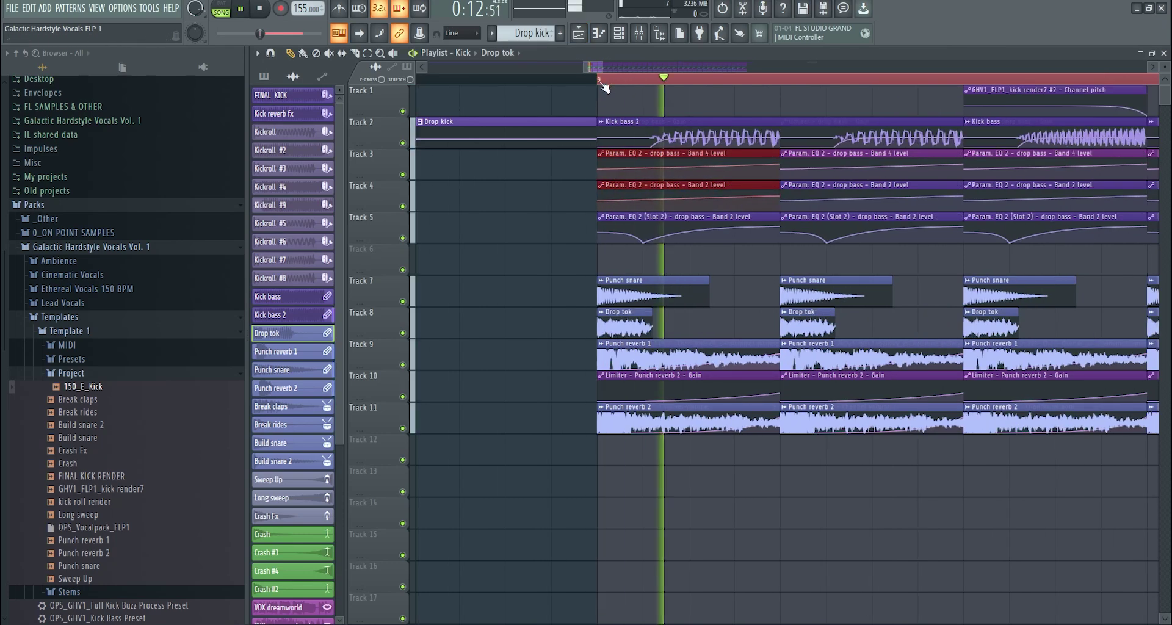
Watch the automated bands of the Kick bass track's first Fruity parametric EQ 2 during playback, and close its window.
click(644, 35)
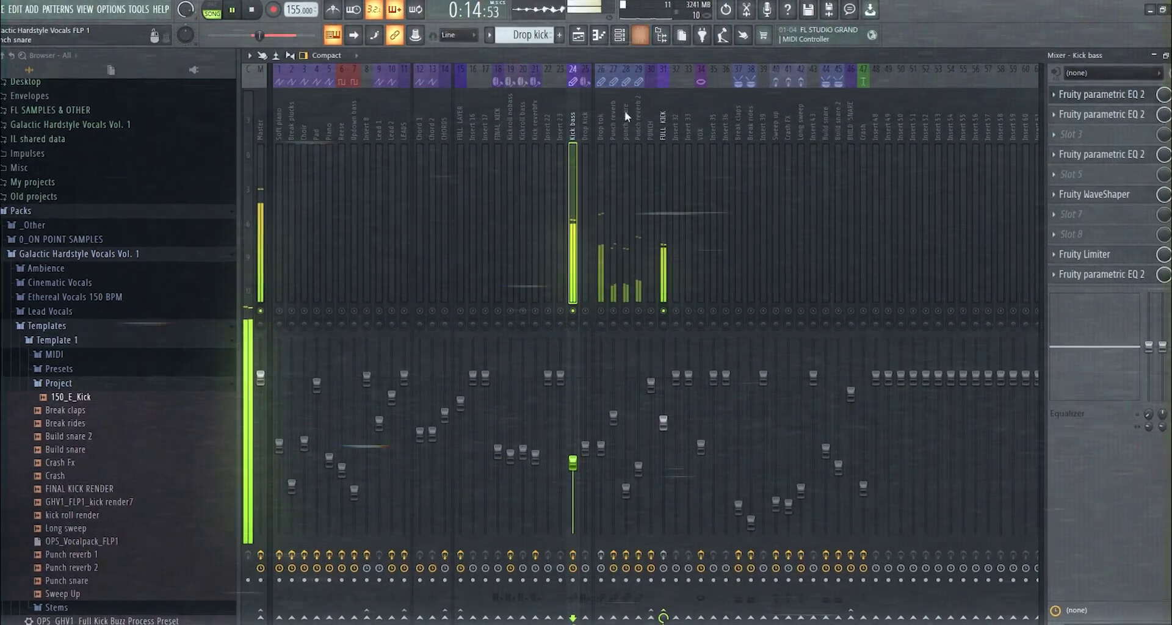
click(1123, 95)
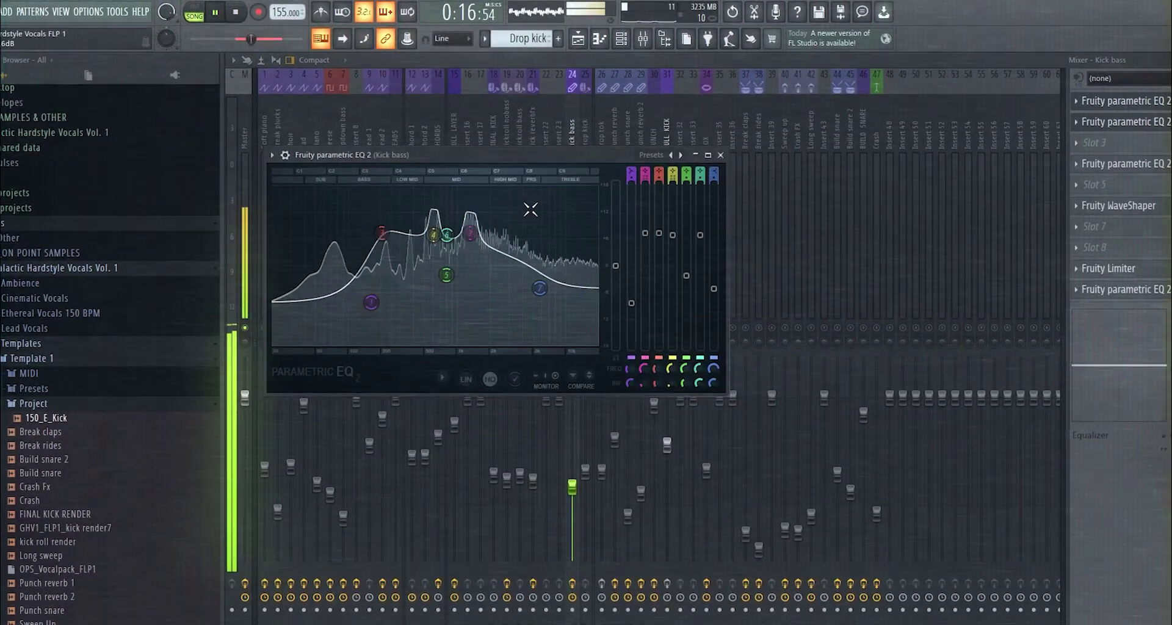
key(space)
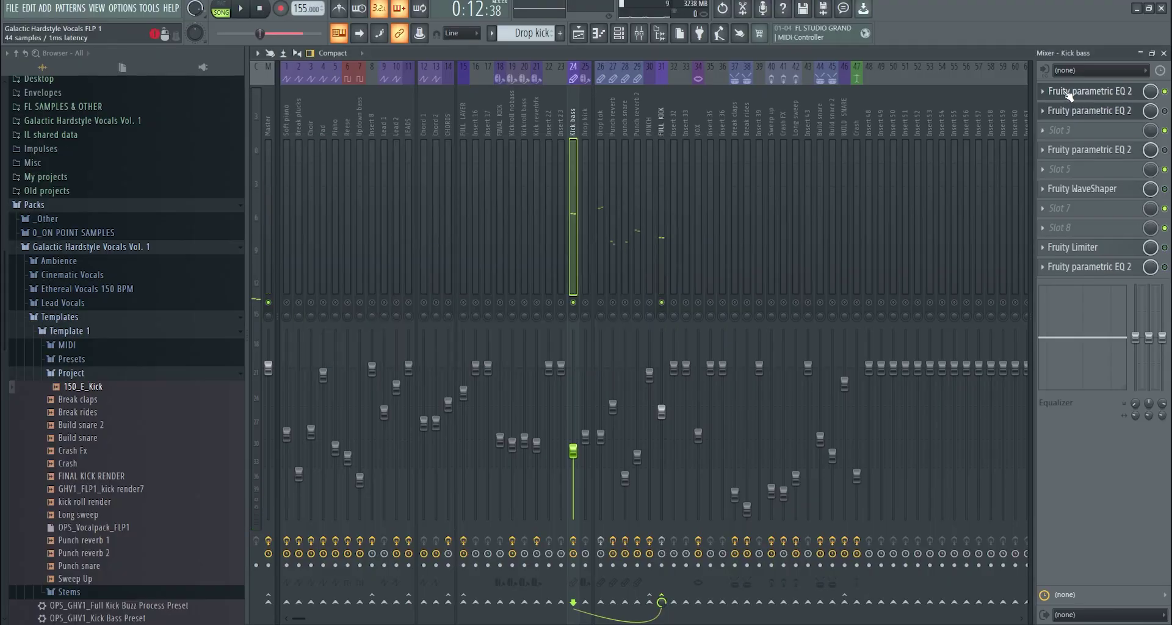
click(1068, 95)
key(space)
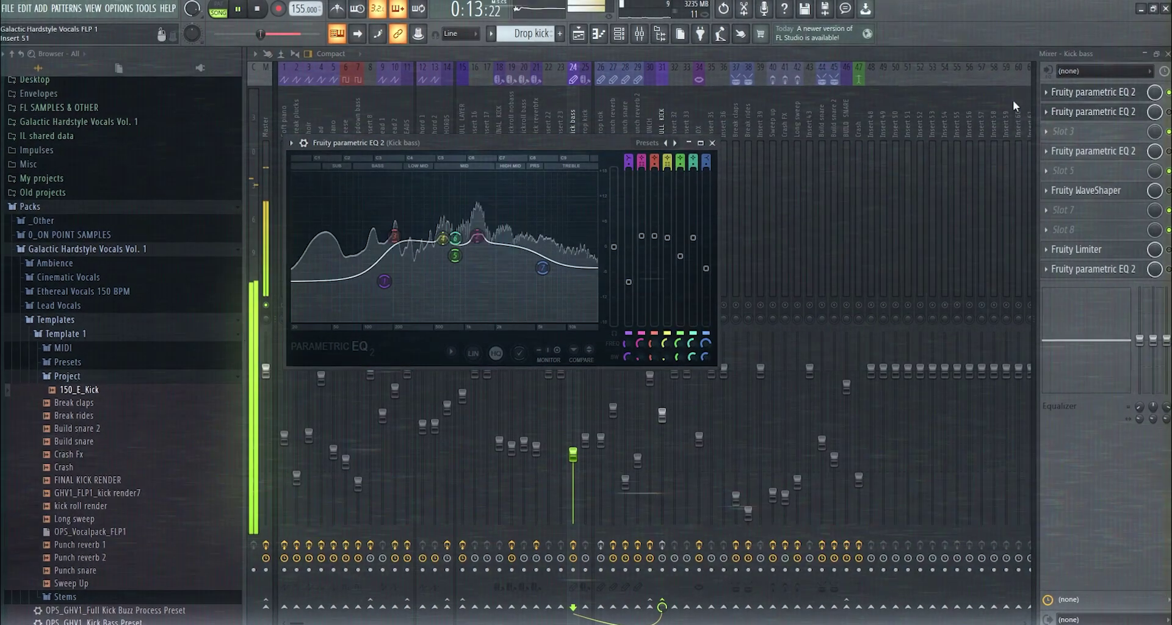
click(712, 143)
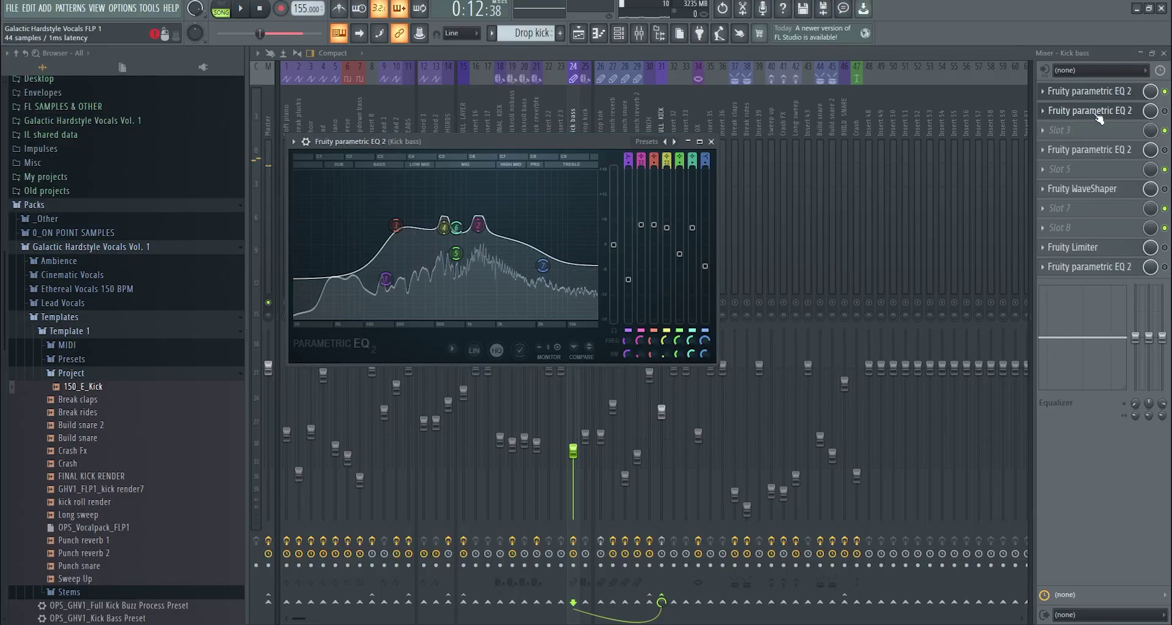
Enable the second Fruity parametric EQ 2 on the Kick bass track and play the track to watch its bands move.
click(1098, 116)
click(1165, 111)
click(1093, 114)
click(1091, 114)
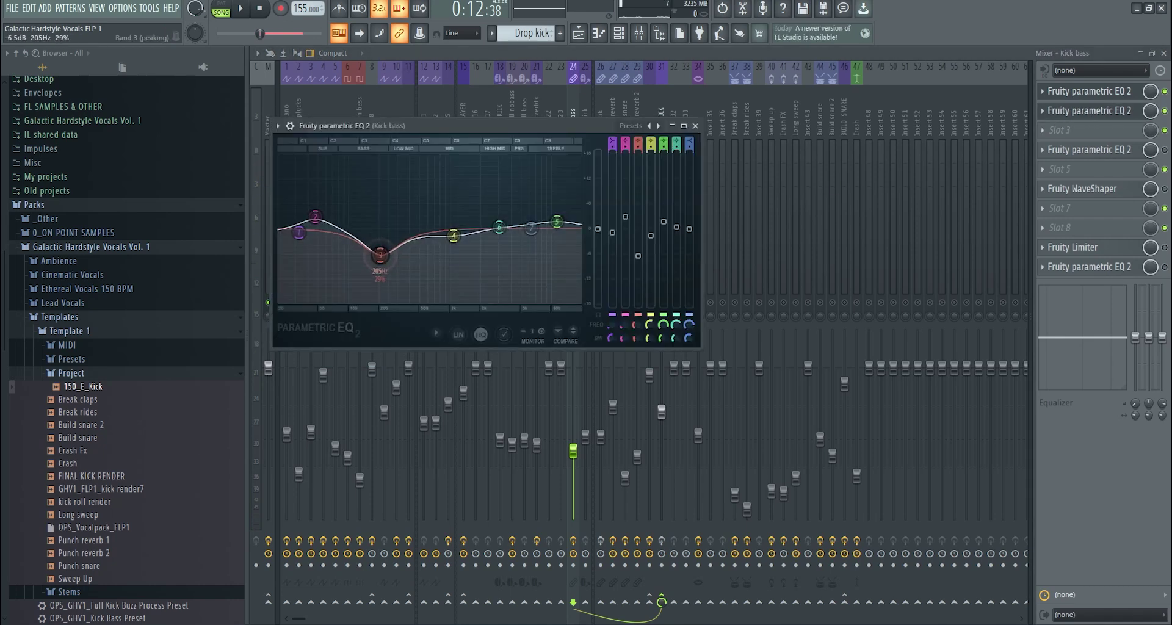
key(space)
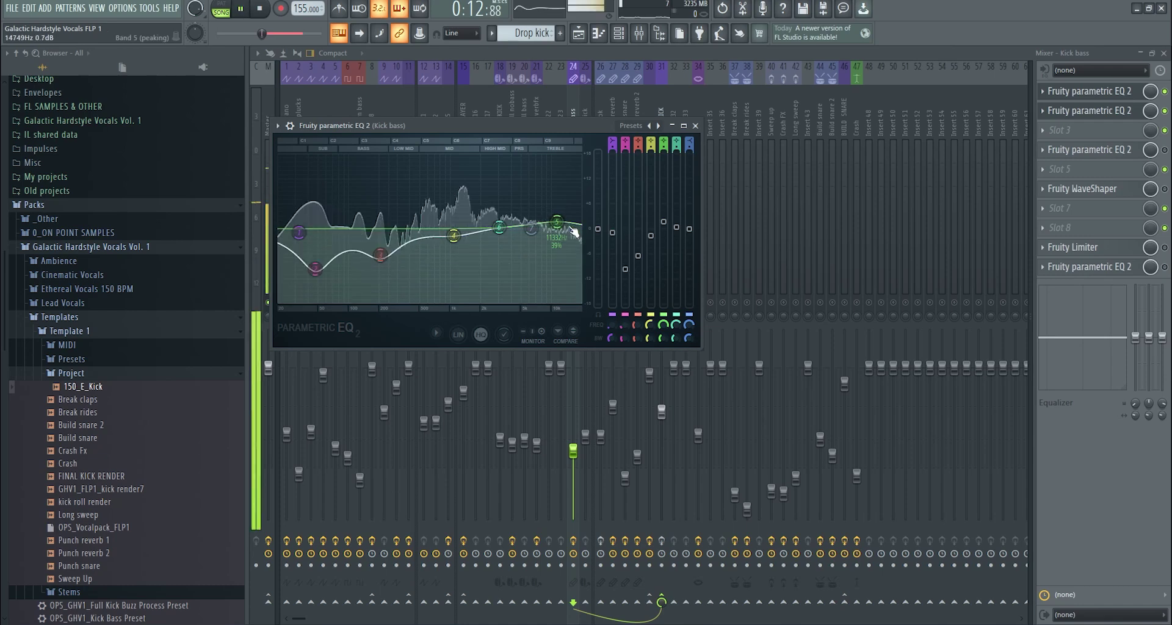
key(space)
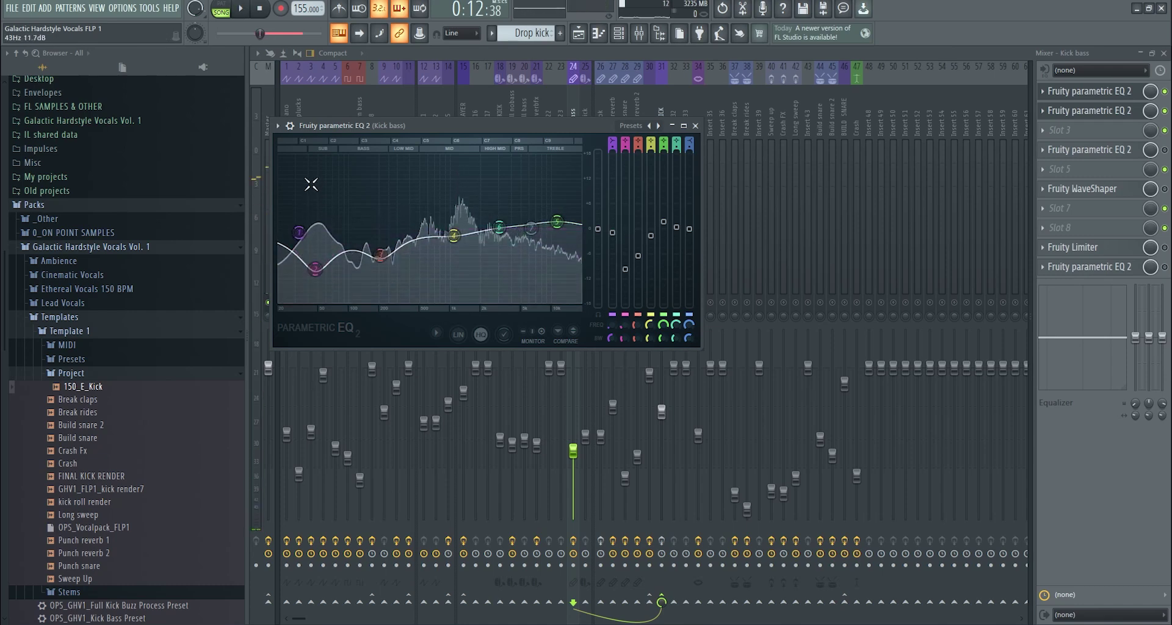
Return to the playlist, undo the accidental clip addition on Track 5, and play the layered kick section.
click(578, 33)
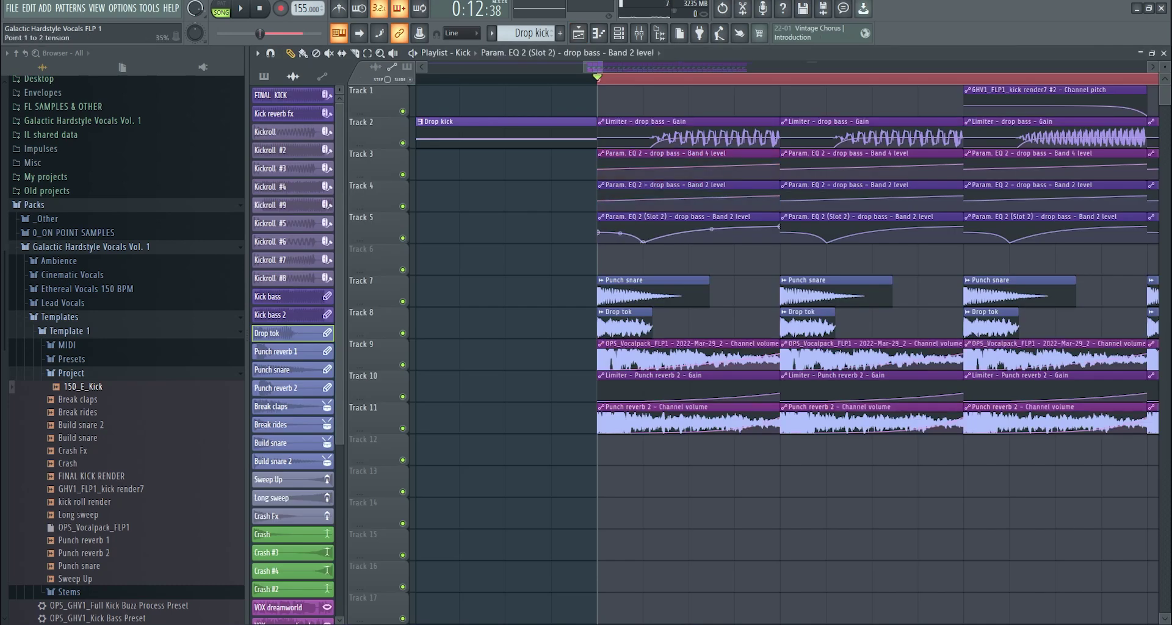
click(646, 249)
key(ctrl+z)
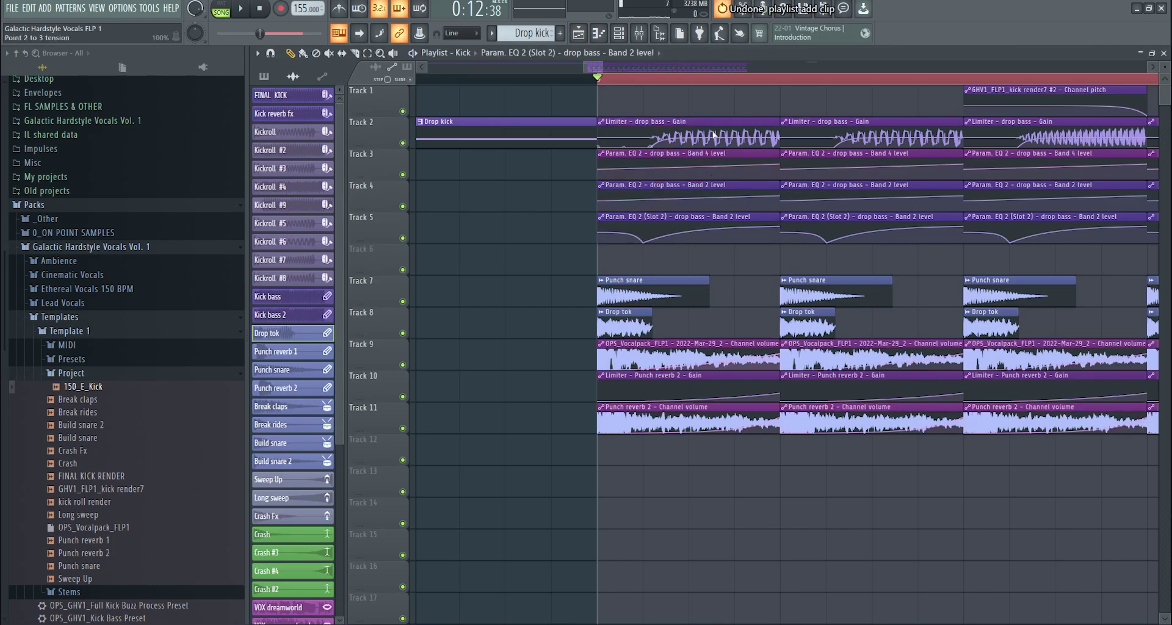
key(space)
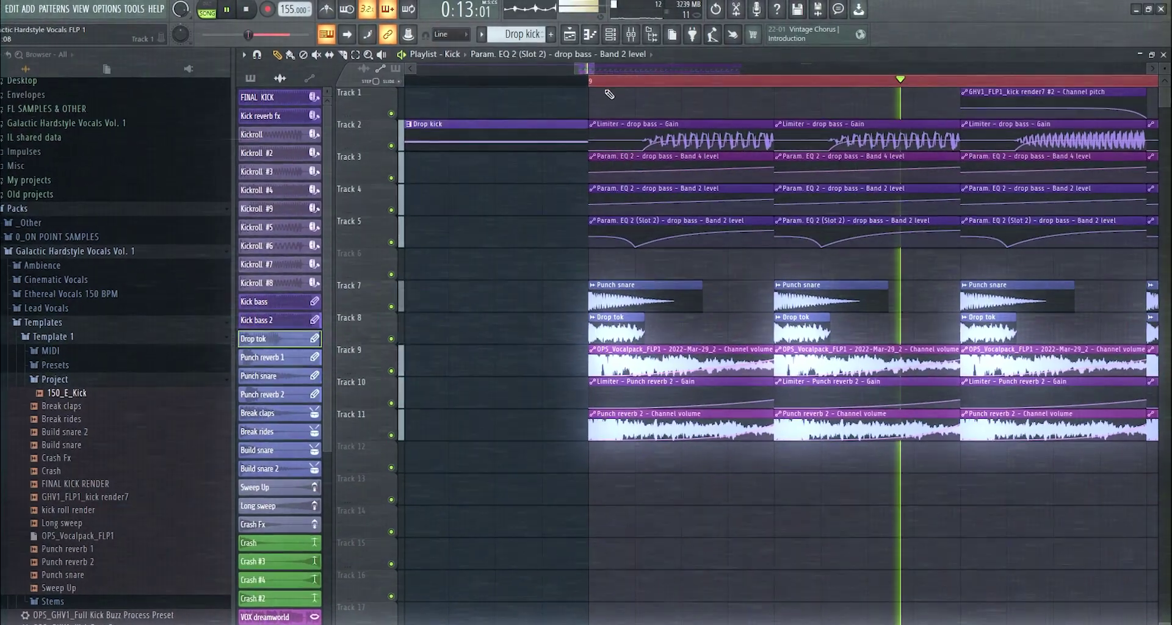
key(space)
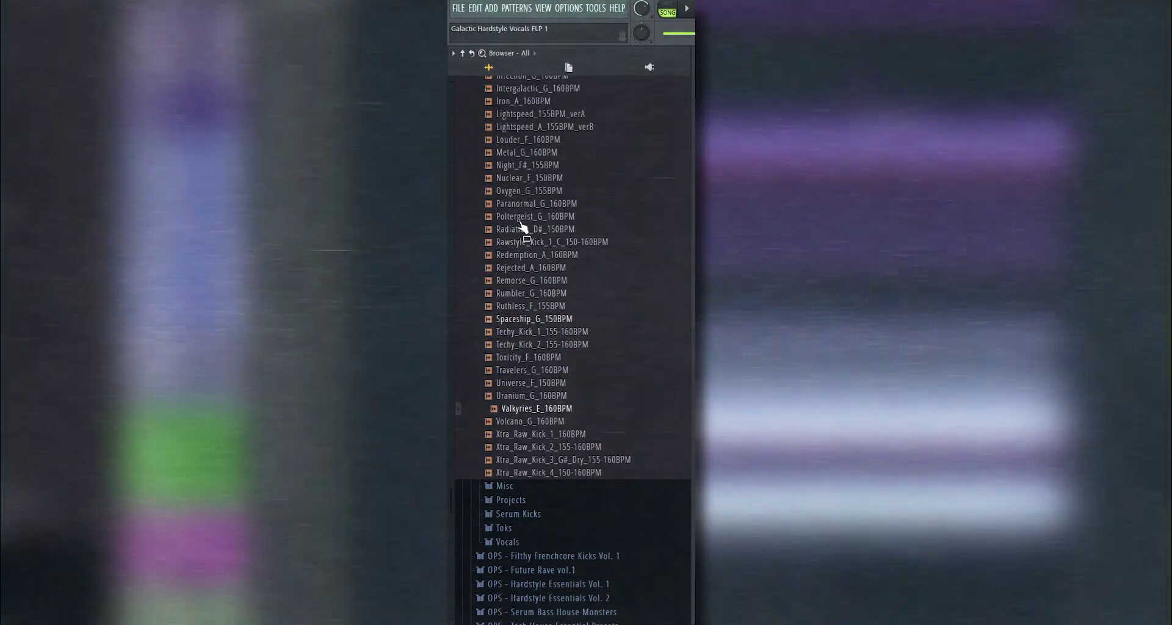
Open the Spaceship FLP project from the Spaceship G 150bpm folder in the Projects of OPS - Criminal Rawstyle Kicks Vol. 2.
scroll(525, 244, up, 12)
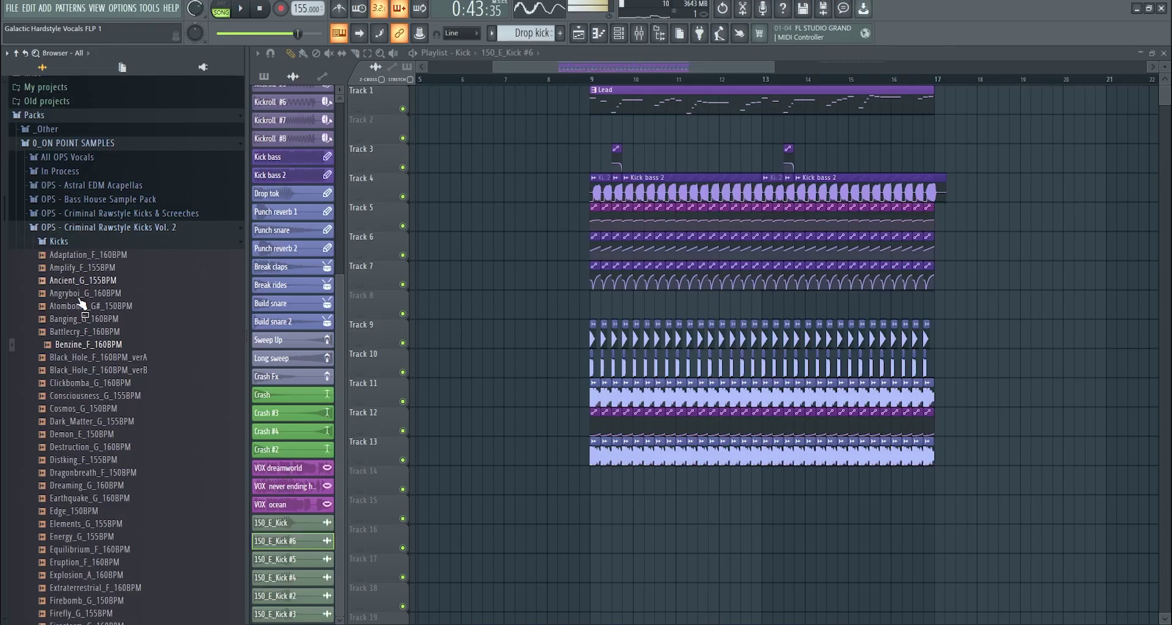
click(58, 243)
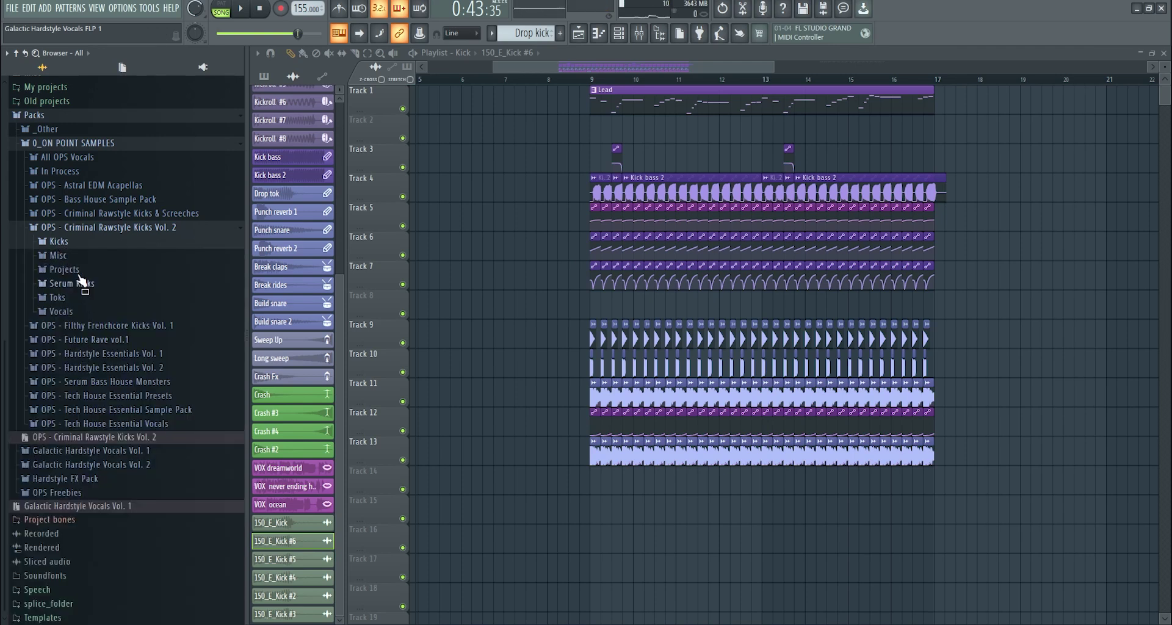
click(77, 272)
scroll(86, 326, down, 10)
click(85, 238)
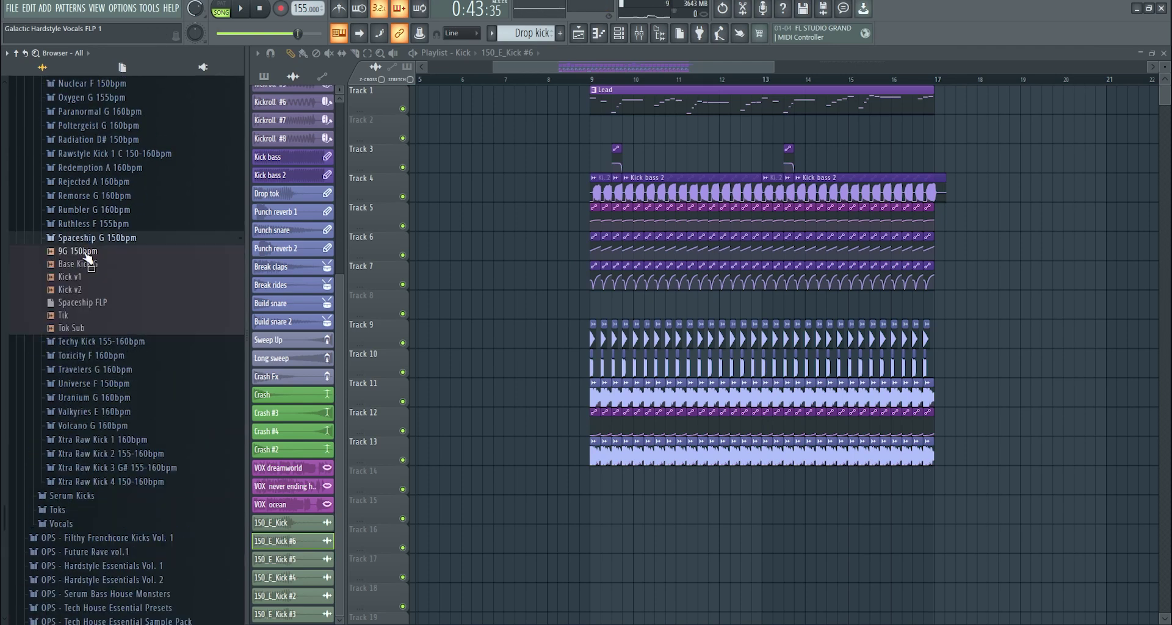
double_click(83, 308)
click(635, 357)
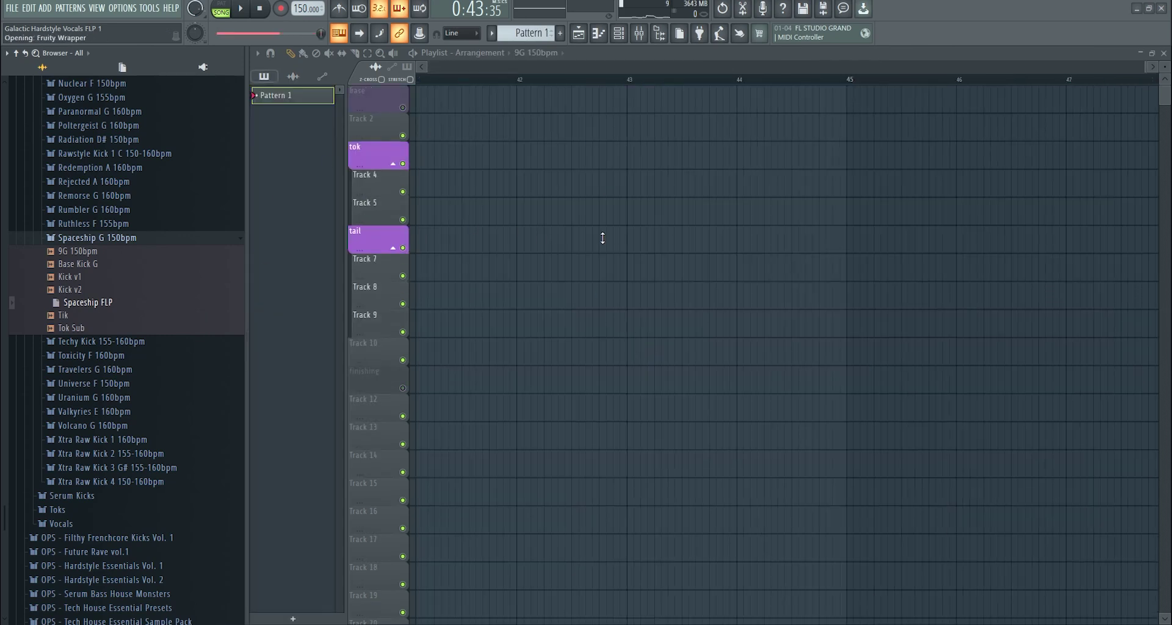
click(788, 228)
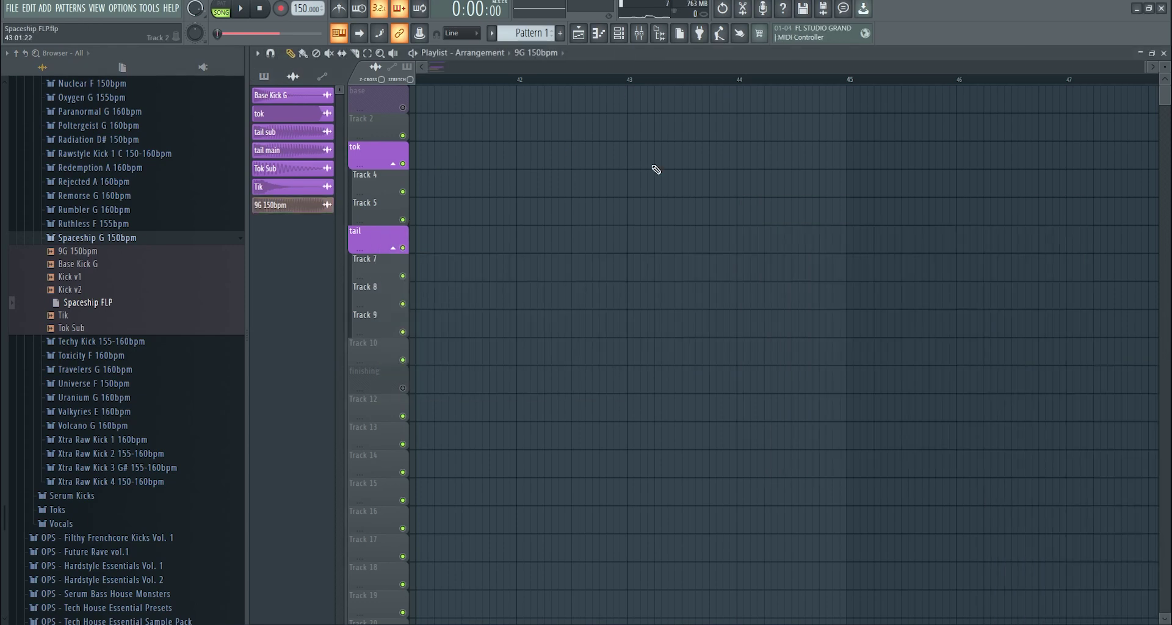
Bring the Spaceship kick's tok and tail layers at the start of the arrangement into view and play them briefly.
scroll(625, 90, down, 10)
scroll(423, 202, up, 3)
scroll(399, 245, up, 4)
key(space)
key(space)
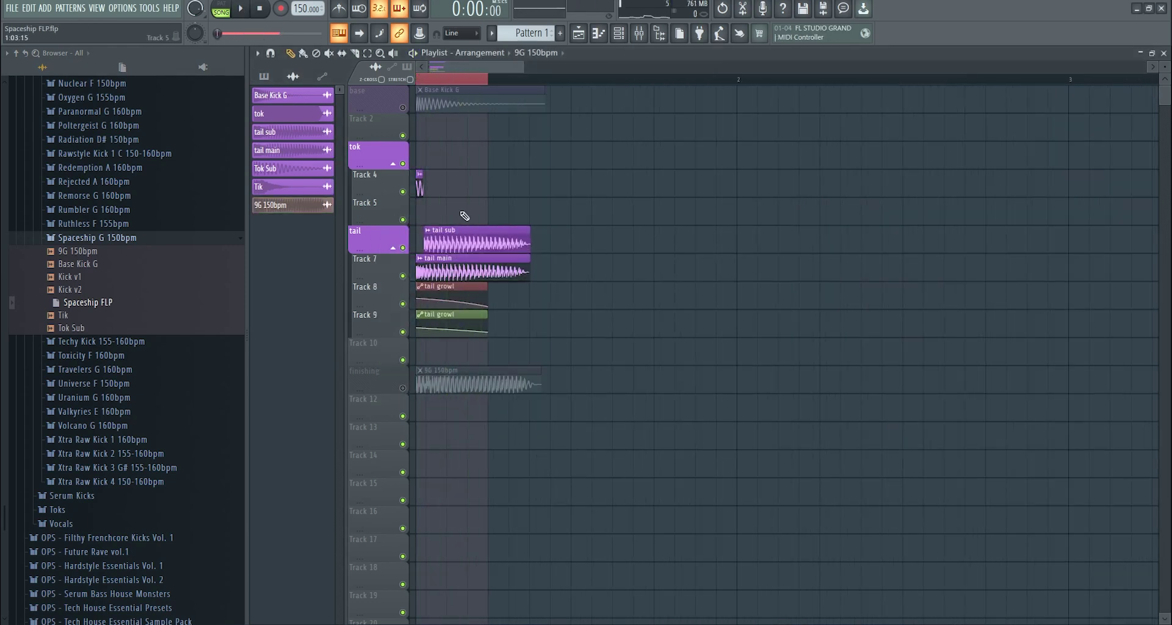
View the mixer of the Spaceship project, then return to the Galactic Hardstyle project and stop playback with the Kick bass track's effects shown.
click(649, 32)
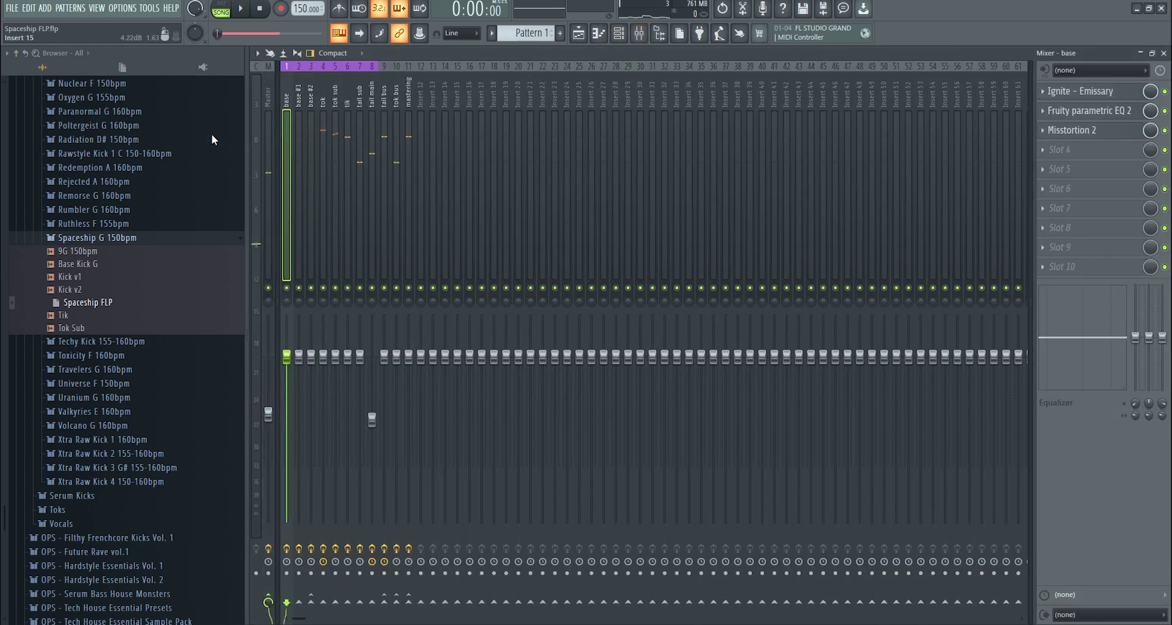
click(586, 40)
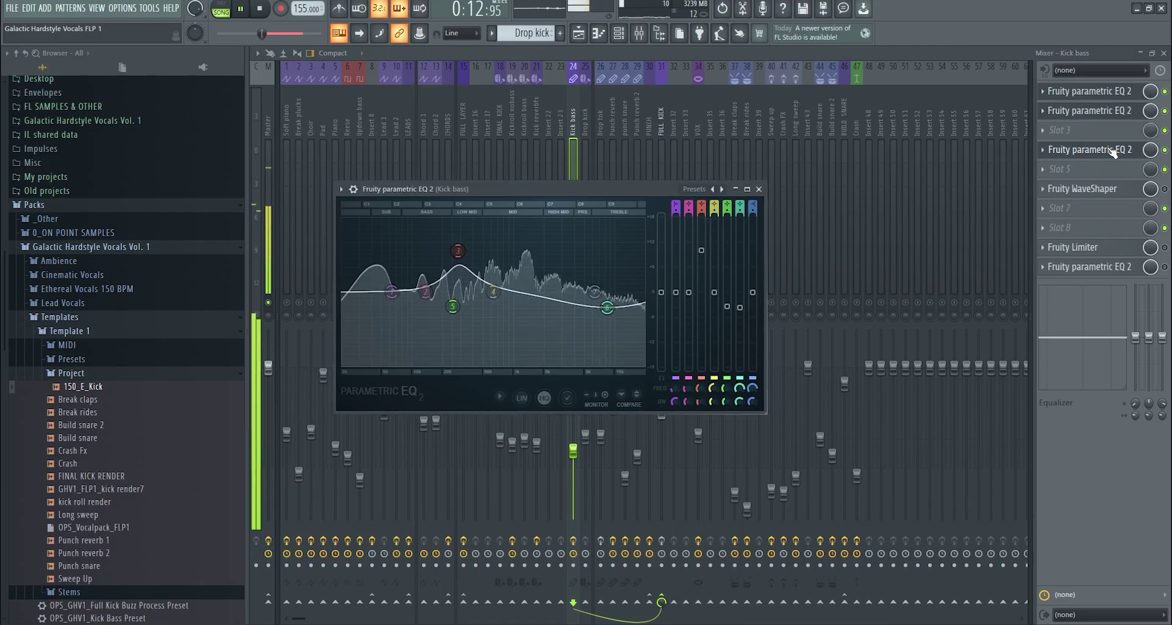
key(space)
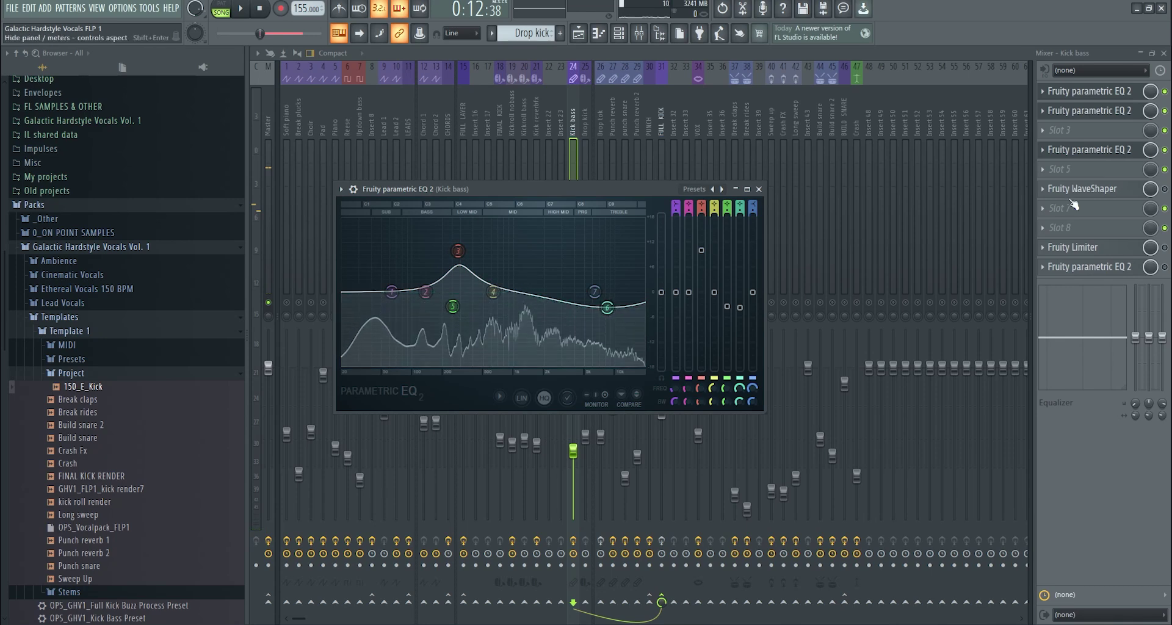
Enable the Fruity WaveShaper on the Kick bass track, play the track through it, and undo the trial move of its curve point.
click(1070, 196)
click(1166, 190)
click(1134, 191)
click(1123, 193)
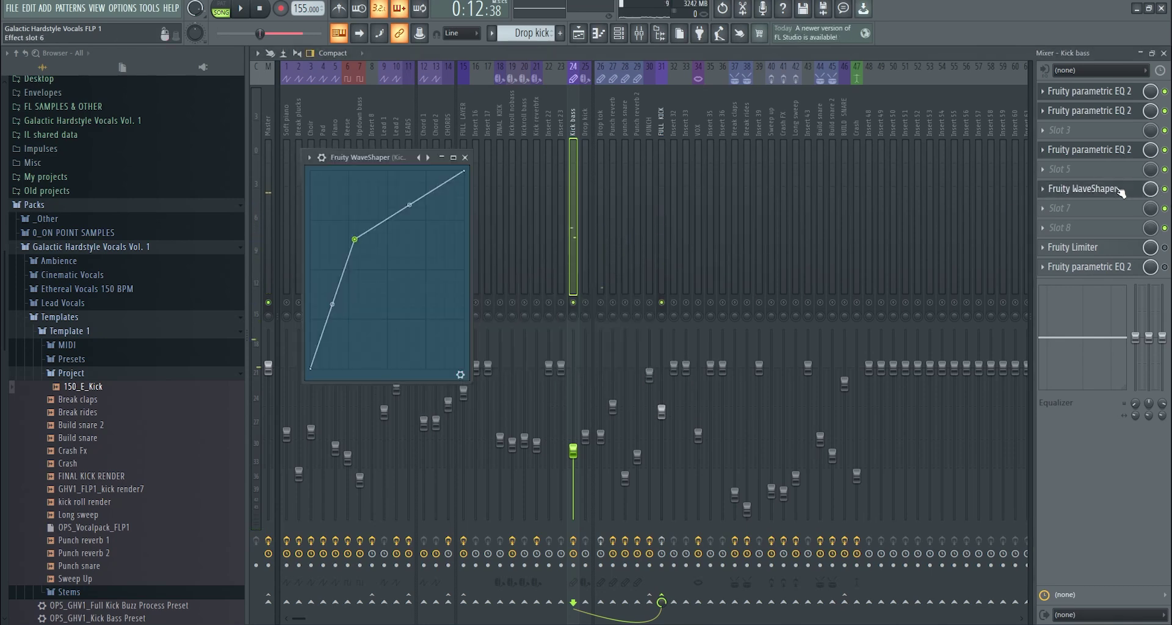
key(space)
drag(356, 242, 322, 177)
key(space)
key(ctrl+z)
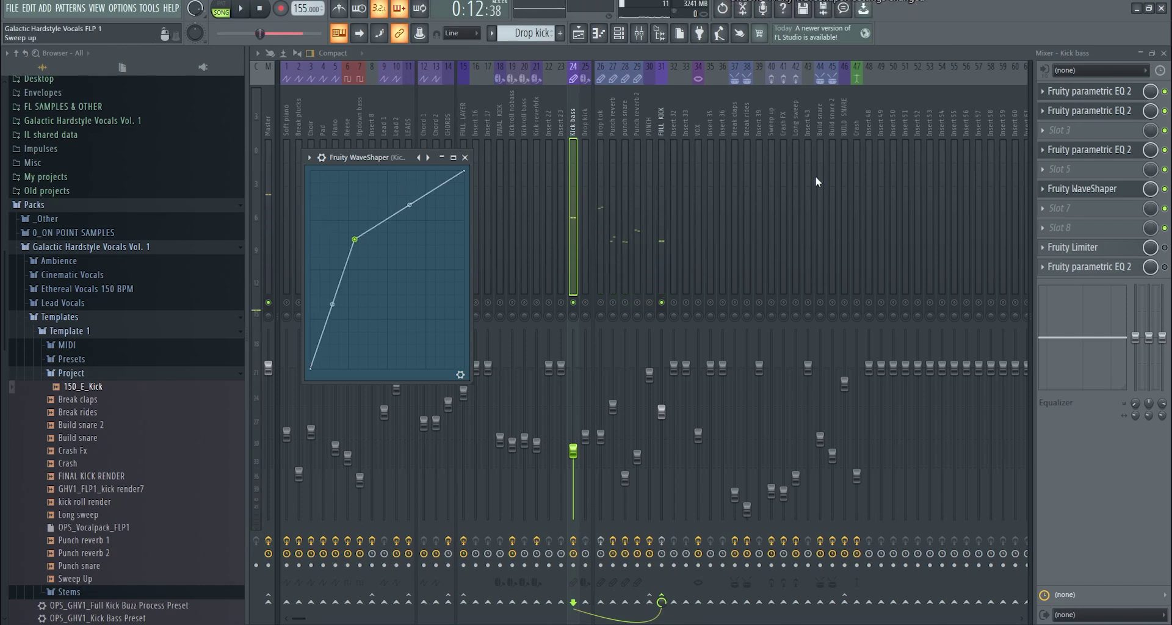
Enable the Fruity Limiter on the Kick bass track and play the track briefly with its window open.
click(1074, 248)
click(1075, 249)
click(1075, 251)
key(space)
key(space)
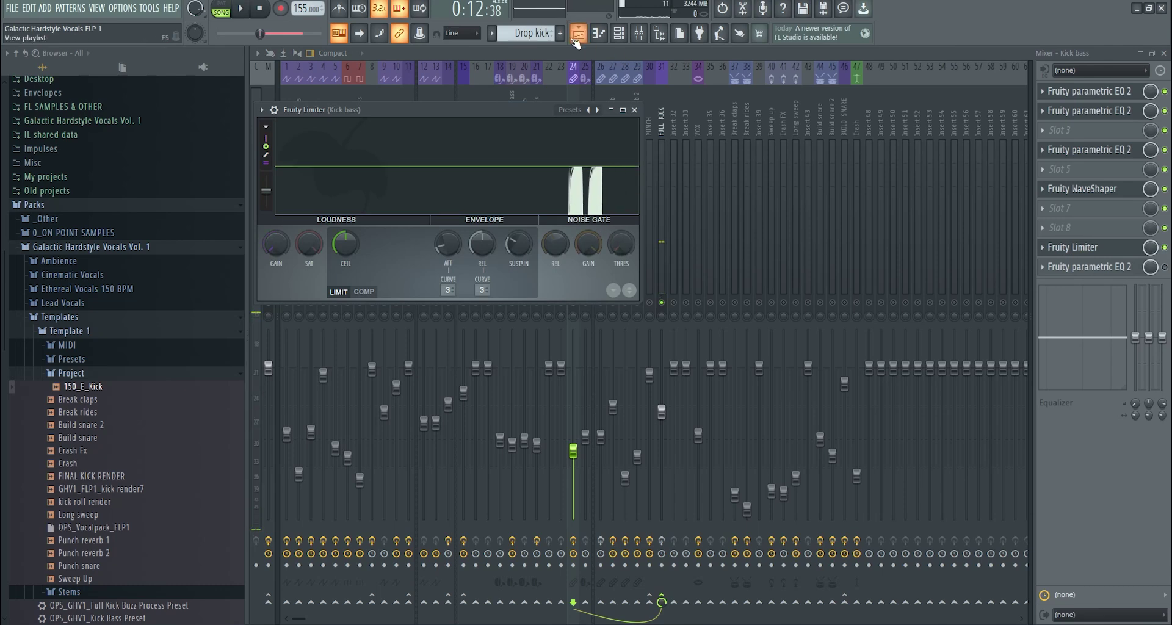
Enable the final Fruity parametric EQ 2 on the Kick bass track, play it, and close the EQ window.
click(1124, 267)
click(1123, 266)
click(1124, 267)
key(space)
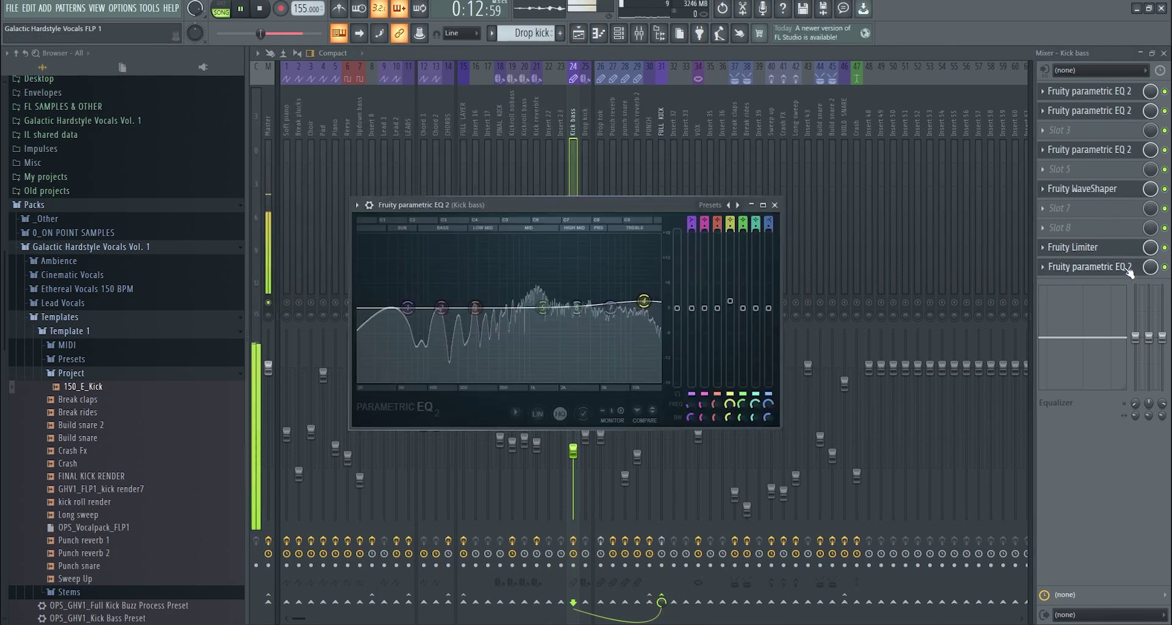
key(space)
key(Escape)
Play the fully processed Kick bass track and select the FULL KICK bus to view its effect chain.
click(673, 137)
click(662, 146)
click(573, 342)
key(space)
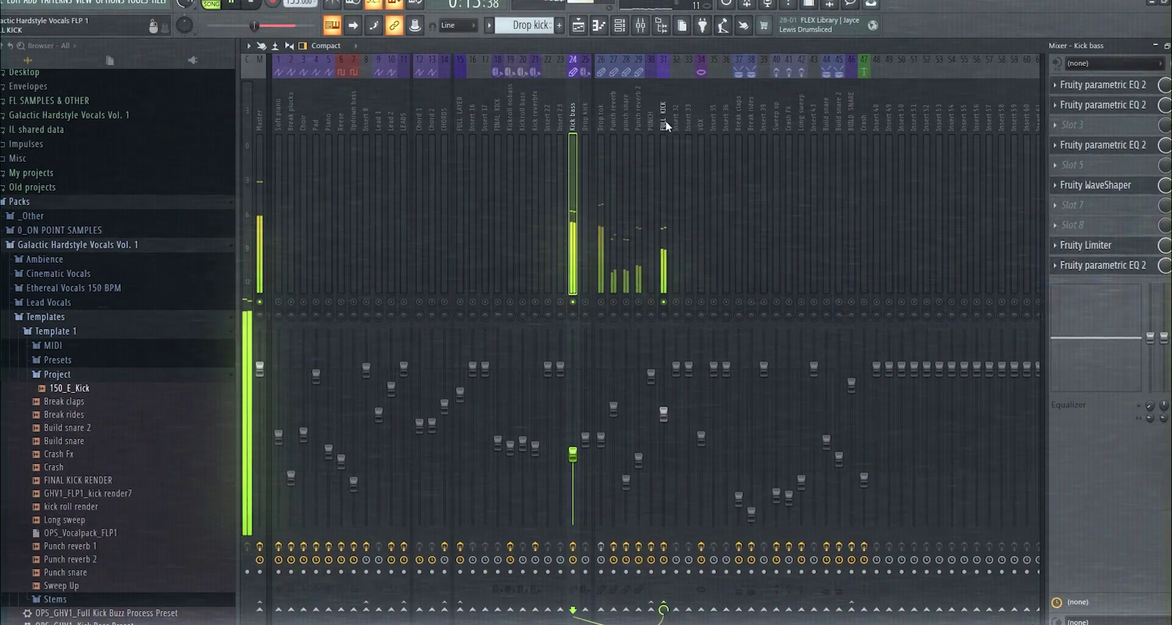
click(664, 542)
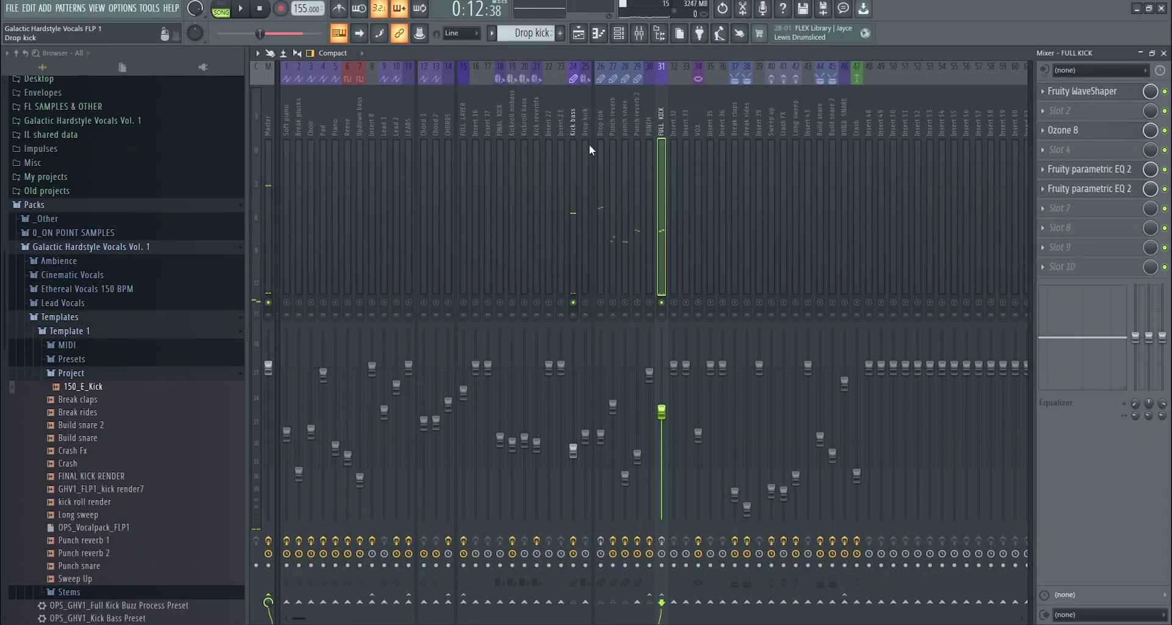
Solo the Drop tok track and play it with its Fruity parametric EQ 2 open to examine the mid-range boost.
click(588, 145)
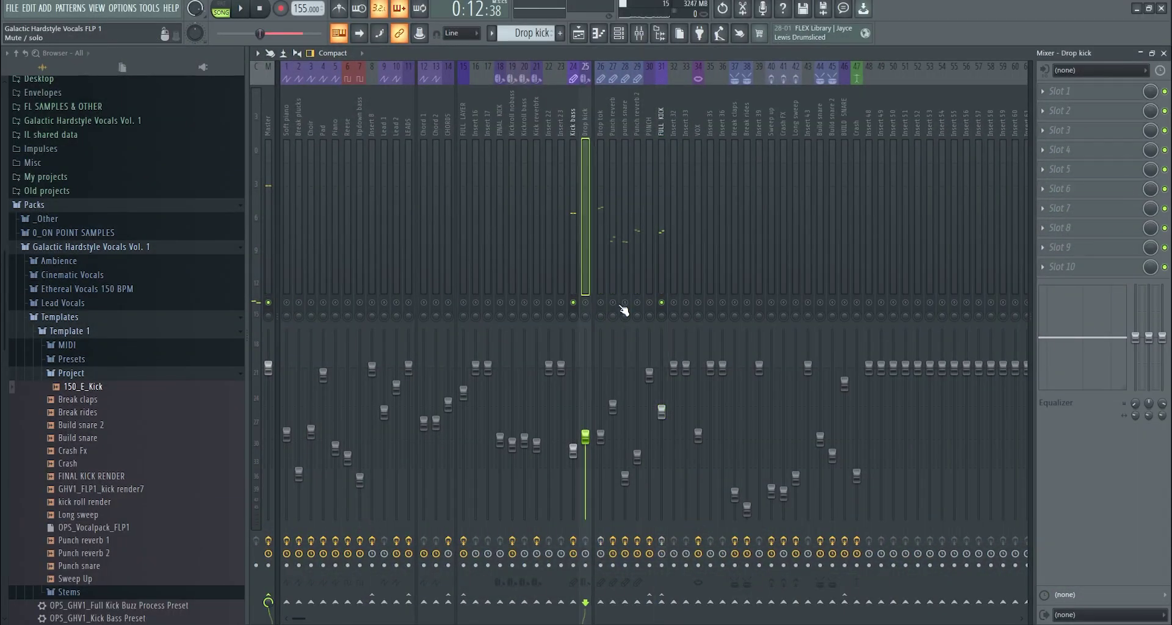
key(space)
click(606, 139)
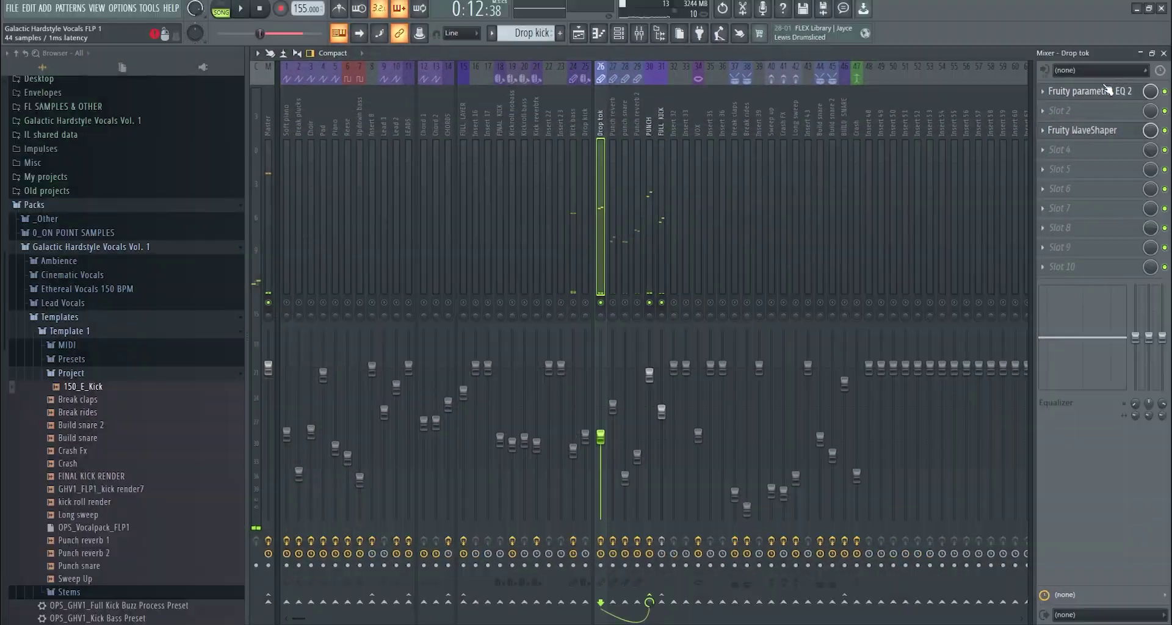
click(1143, 72)
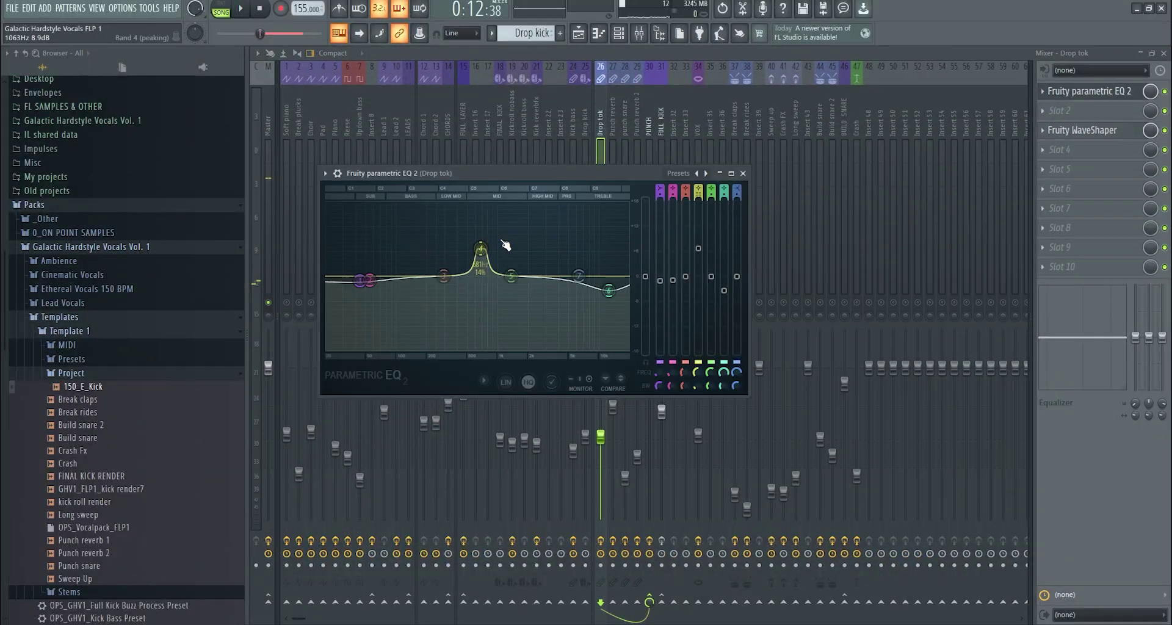
drag(488, 252, 500, 266)
key(space)
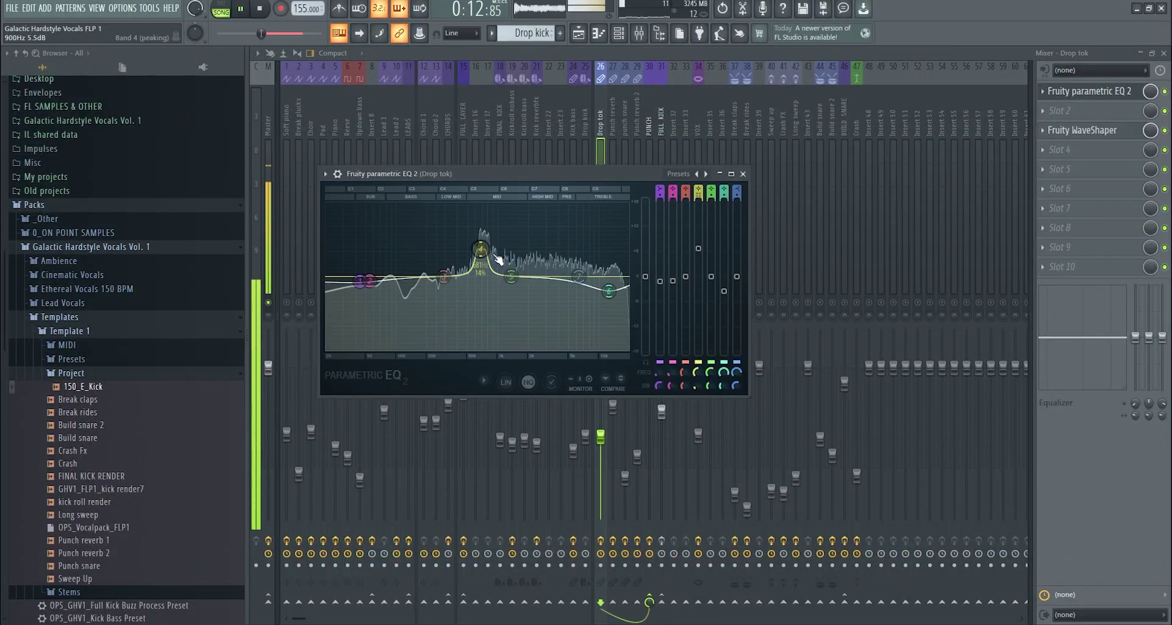
key(space)
Check the Drop tok track's Fruity WaveShaper and parametric EQ, playing the soloed track in between.
double_click(1115, 137)
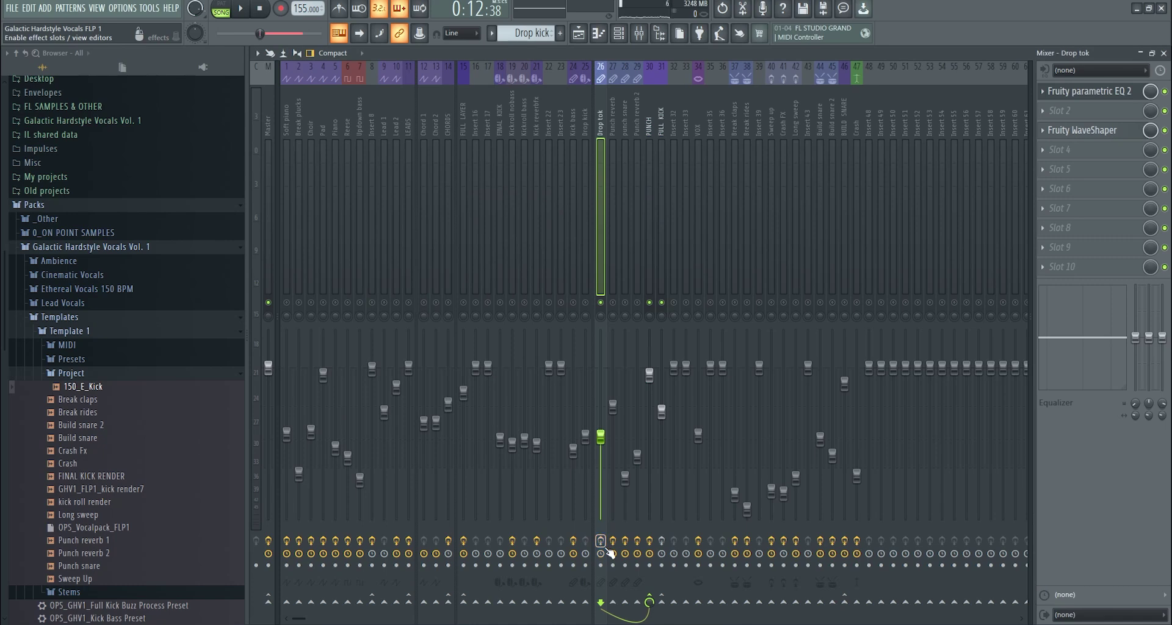
key(space)
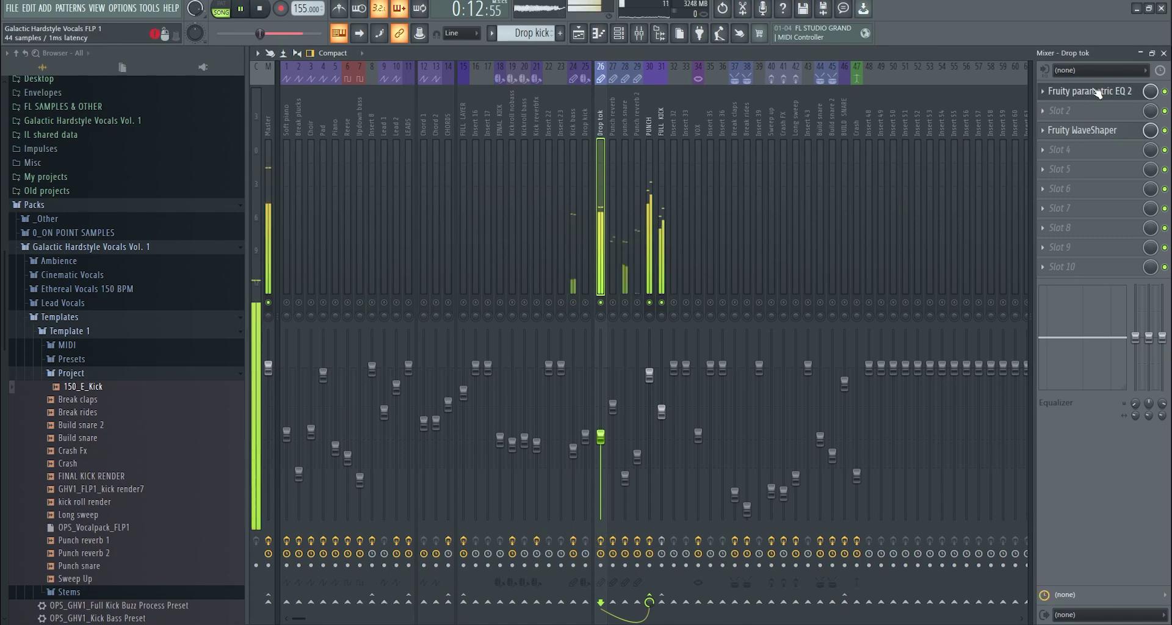
click(1090, 91)
click(743, 171)
key(space)
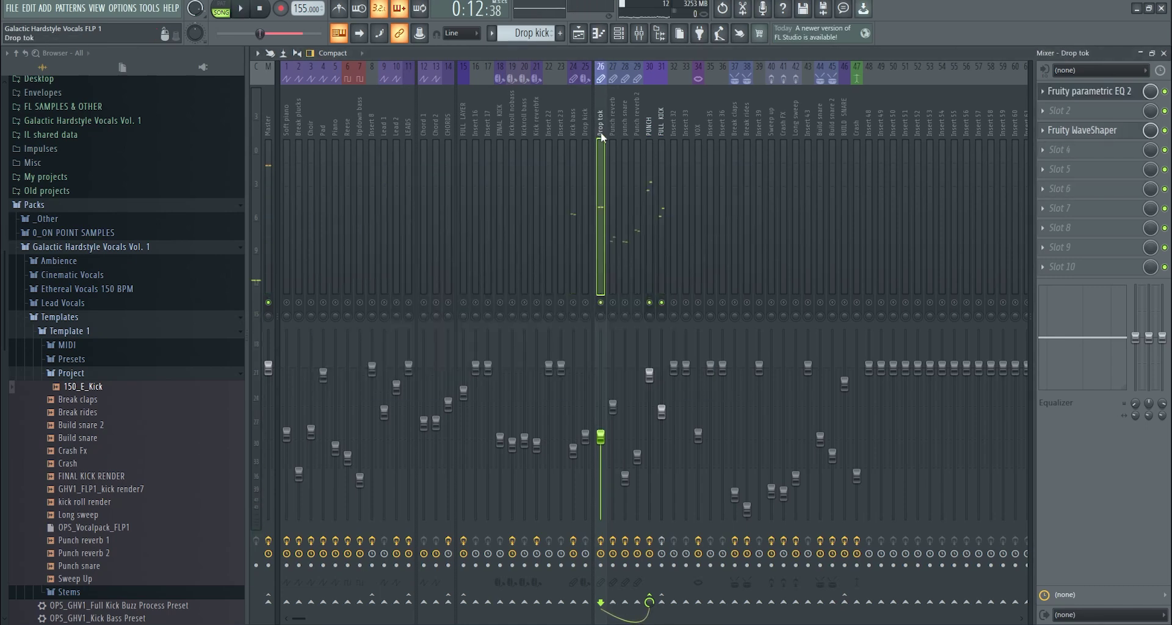
Locate the Punch snare clips on Track 7, then play the punch snare mixer track together with Drop tok.
click(580, 34)
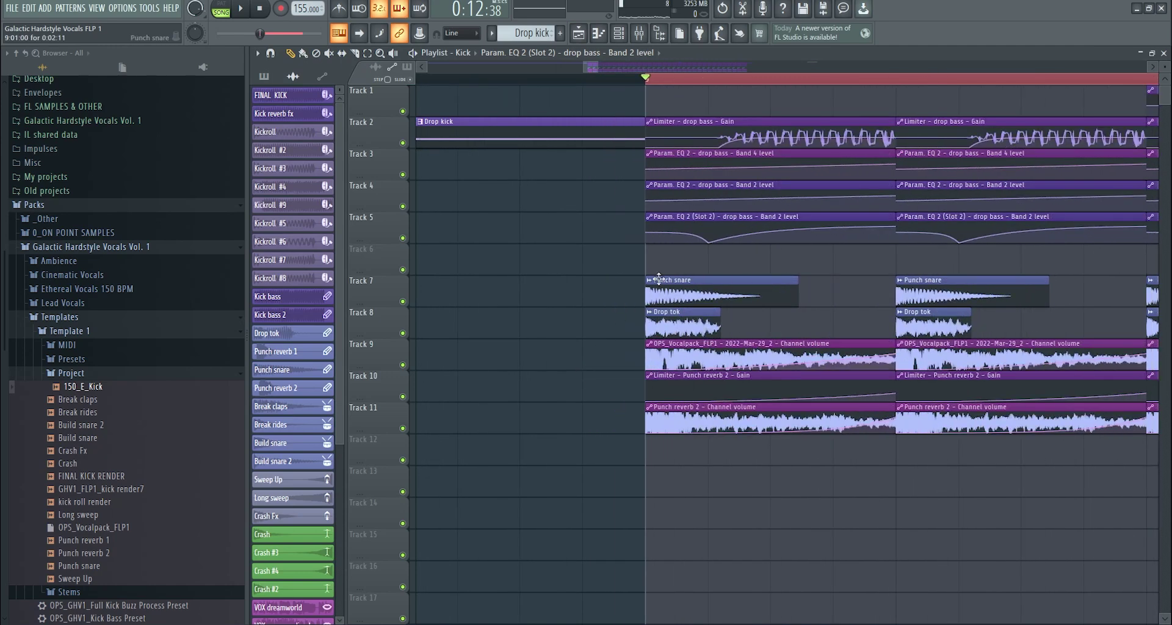
click(638, 34)
key(space)
click(629, 87)
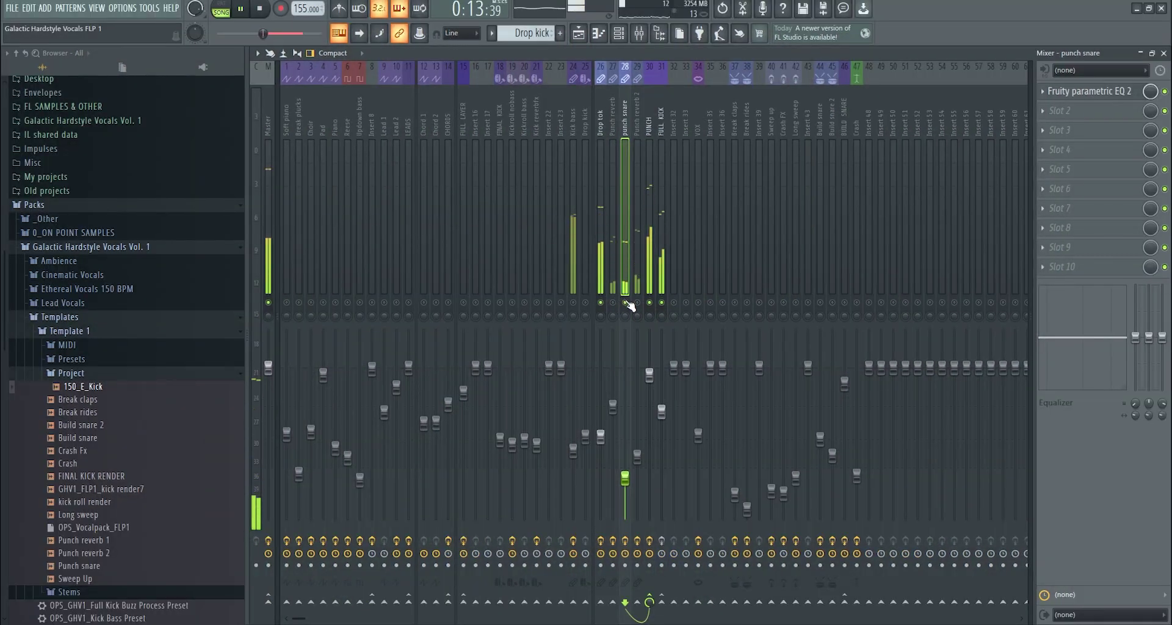
key(space)
Look at the Punch snare clip in the playlist again, then solo Drop tok in the mixer and play it.
click(579, 33)
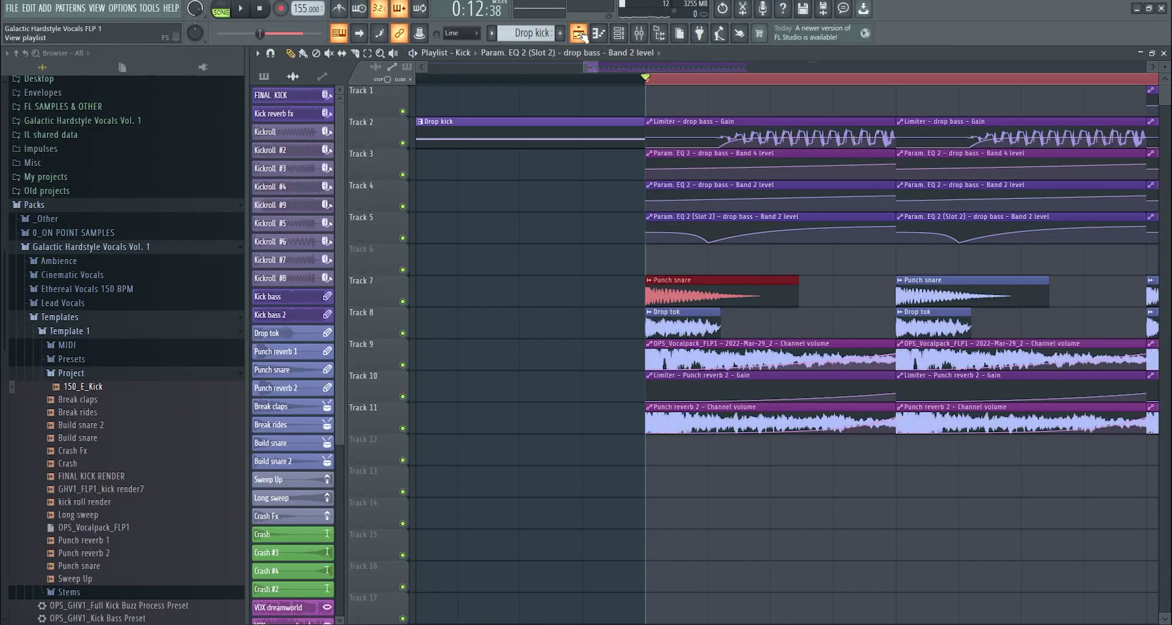
scroll(607, 125, down, 4)
click(639, 34)
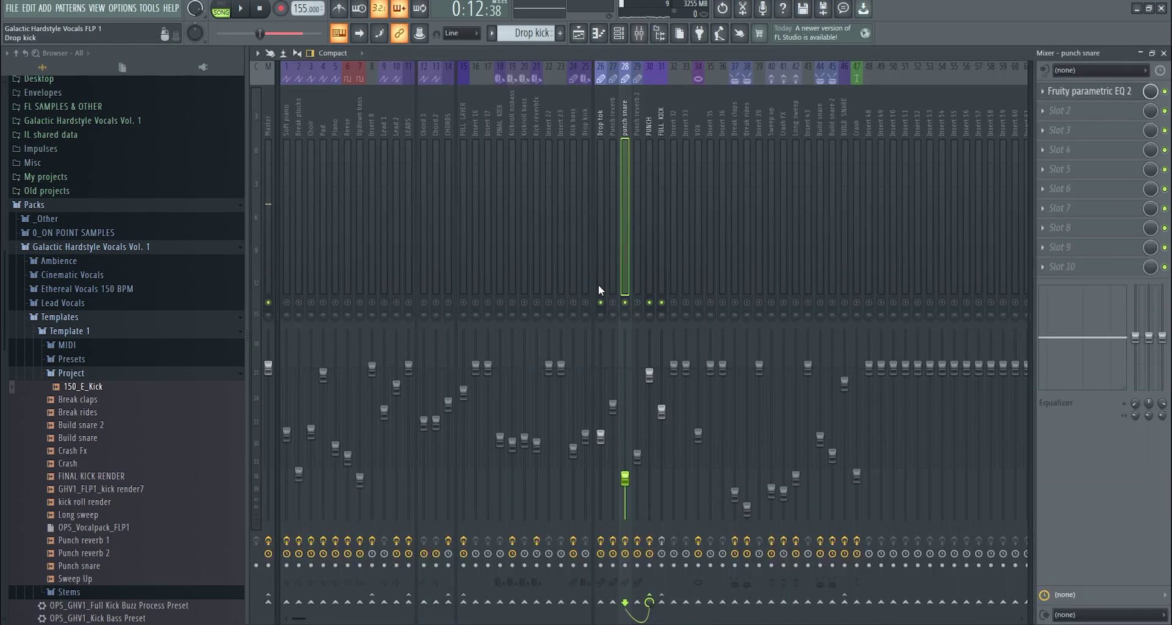
click(600, 122)
key(space)
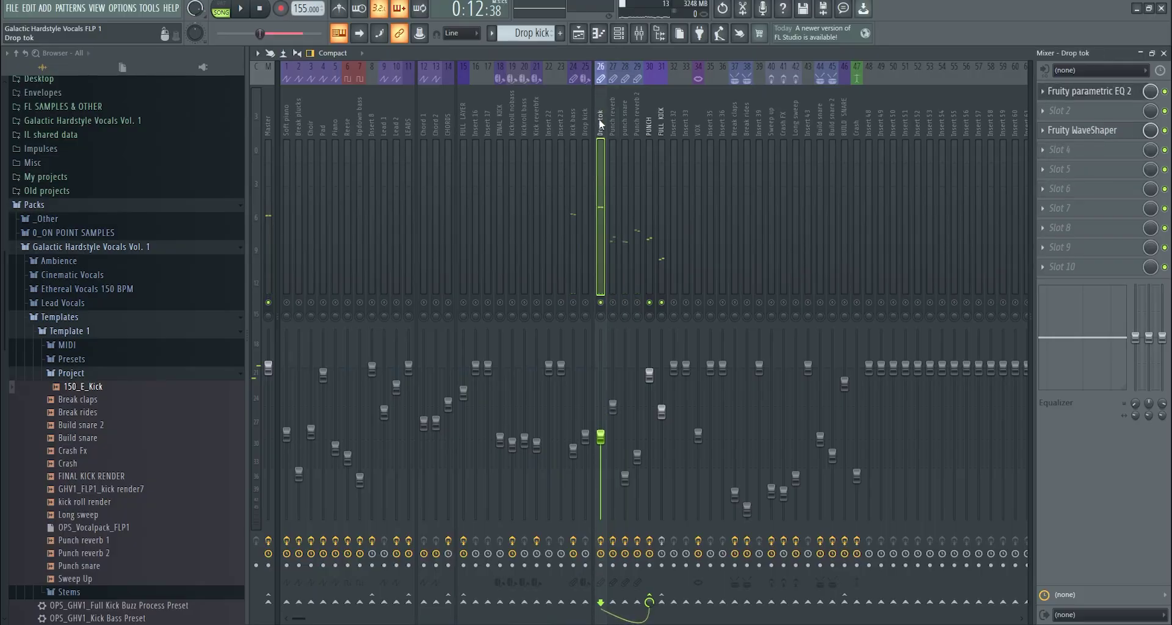
Solo the Punch reverb track and play it on its own.
click(612, 142)
key(space)
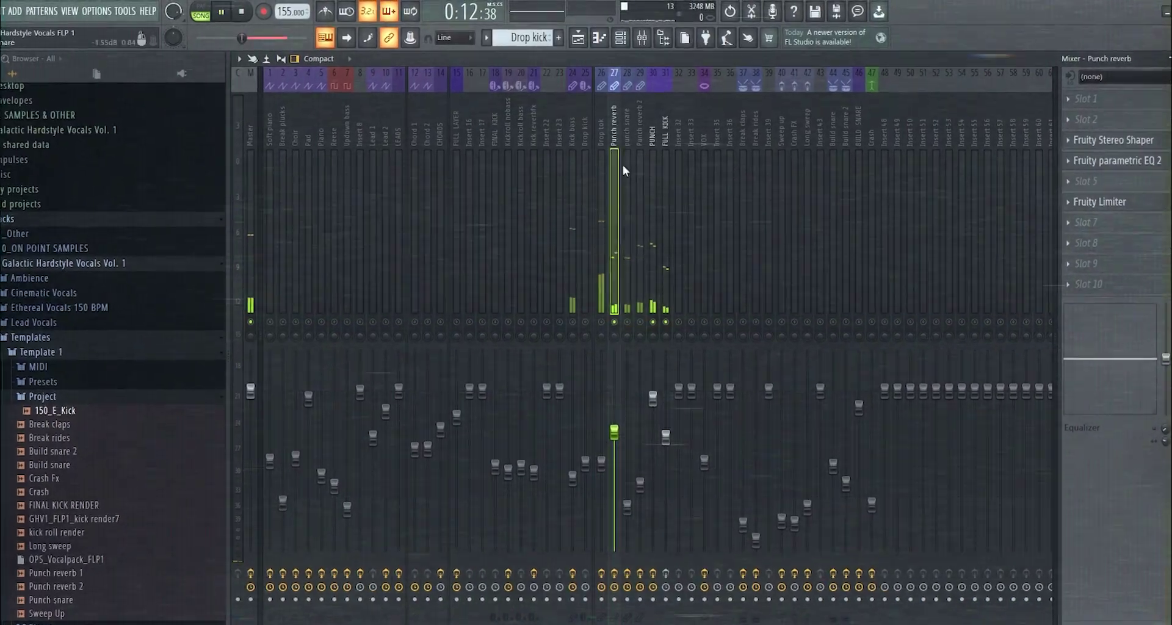
key(space)
Inspect the Punch reverb track's parametric EQ, Stereo Shaper and Limiter, plus its channel volume automation on Track 9 of the playlist.
click(1124, 161)
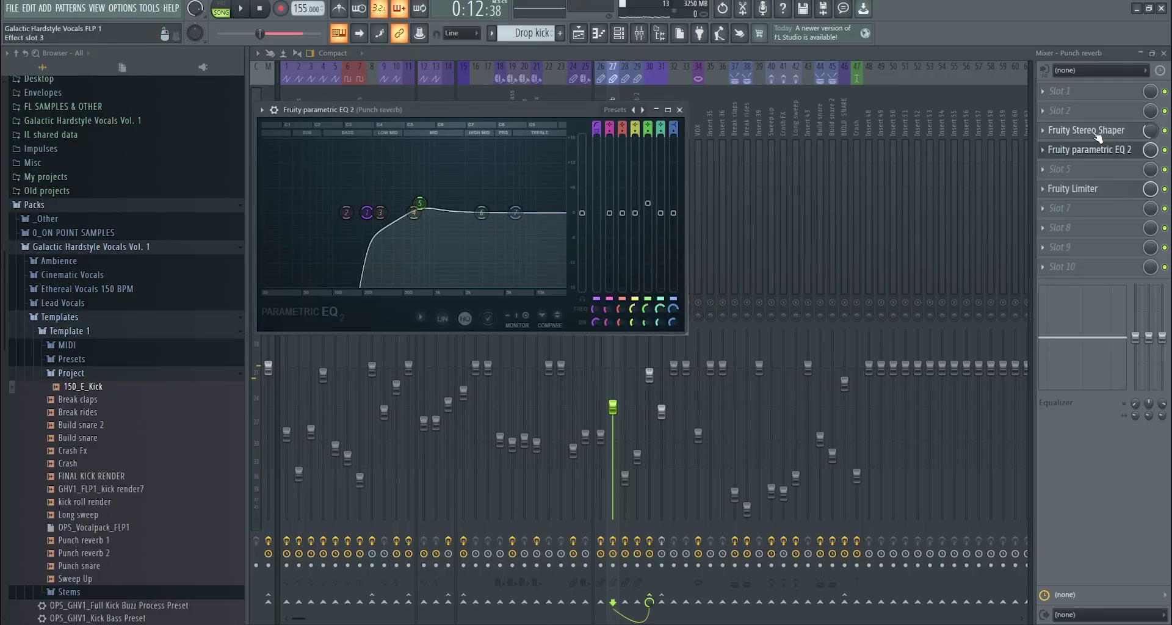
click(1123, 141)
click(1154, 132)
click(1103, 190)
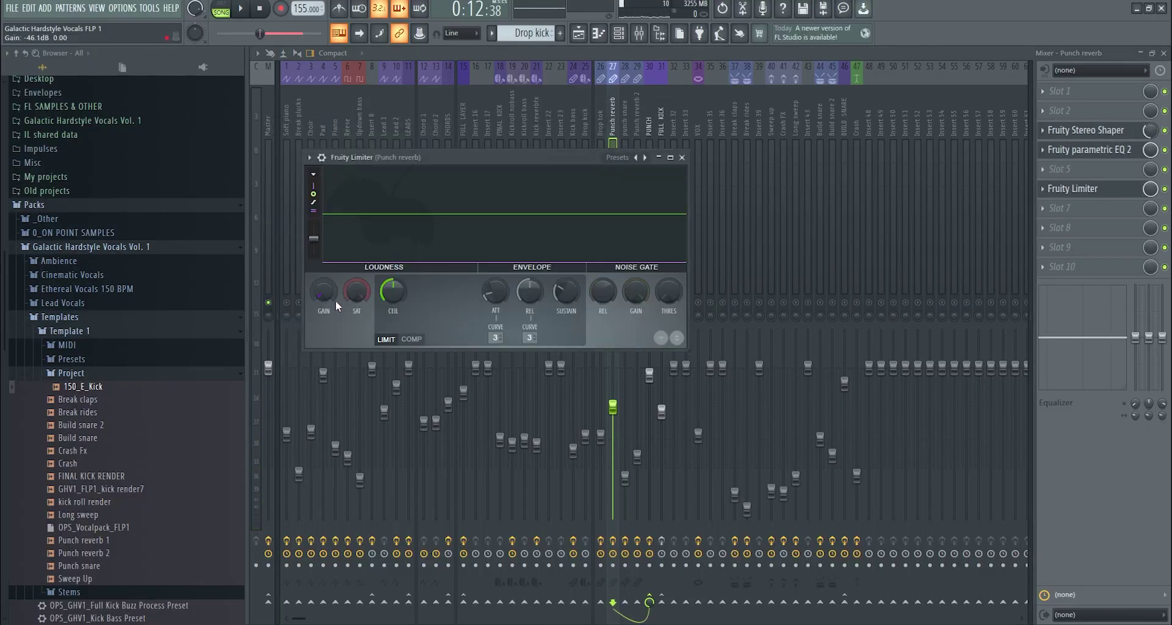
click(579, 34)
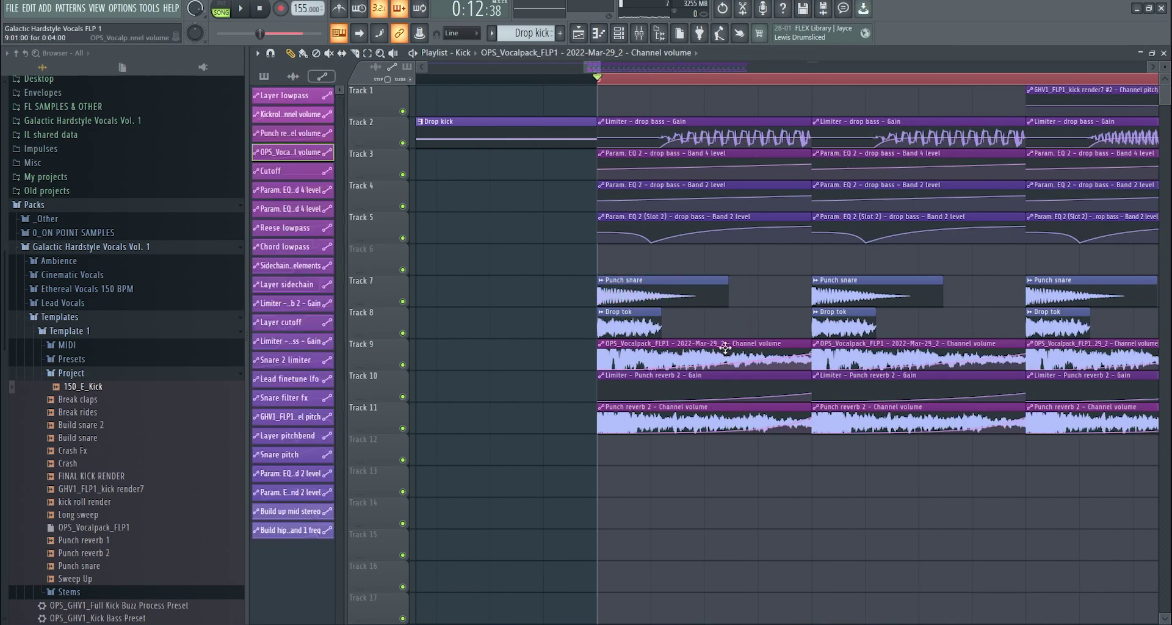
key(F9)
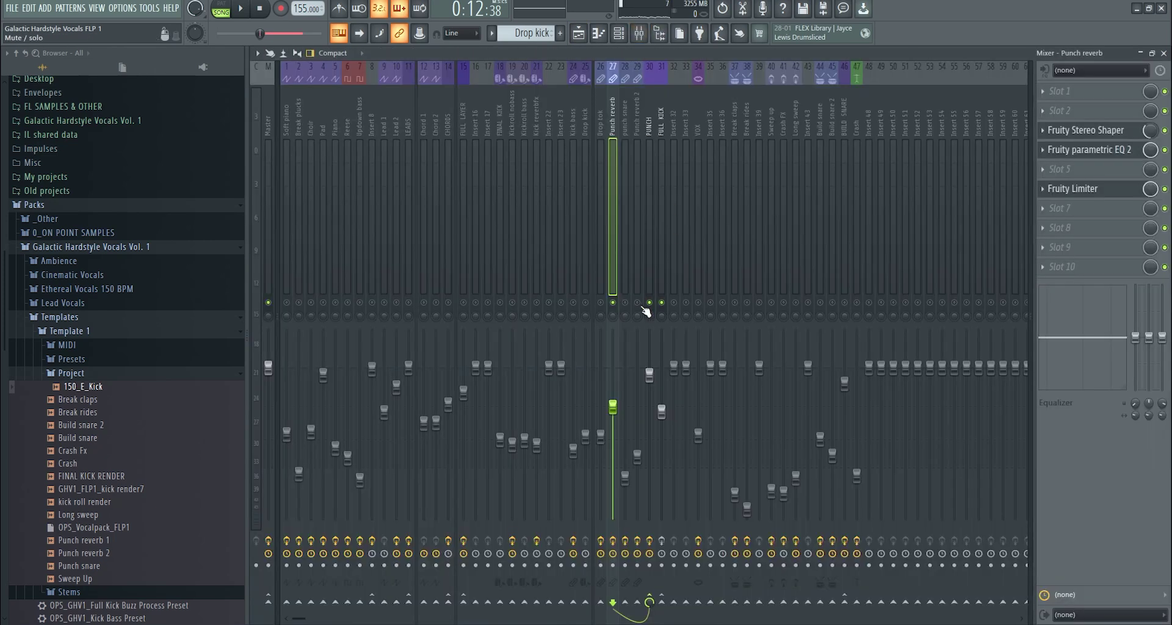
Solo the Punch reverb 2 track and inspect both of its Fruity parametric EQ 2 effects.
click(636, 124)
click(1084, 115)
click(1085, 114)
click(1098, 96)
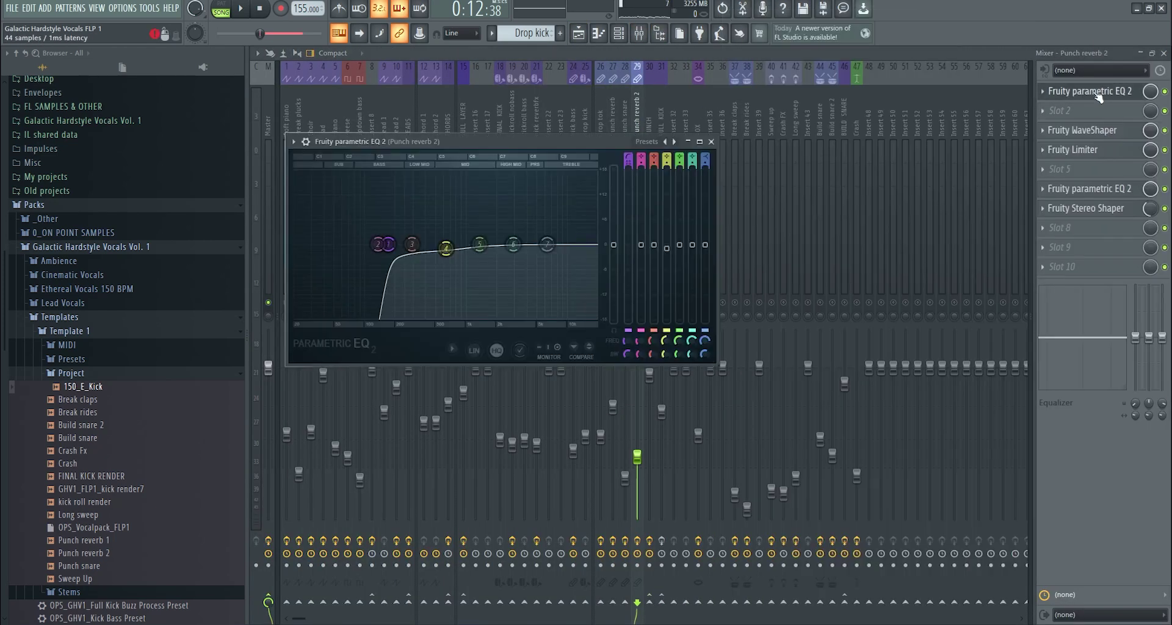
click(1096, 192)
click(1097, 193)
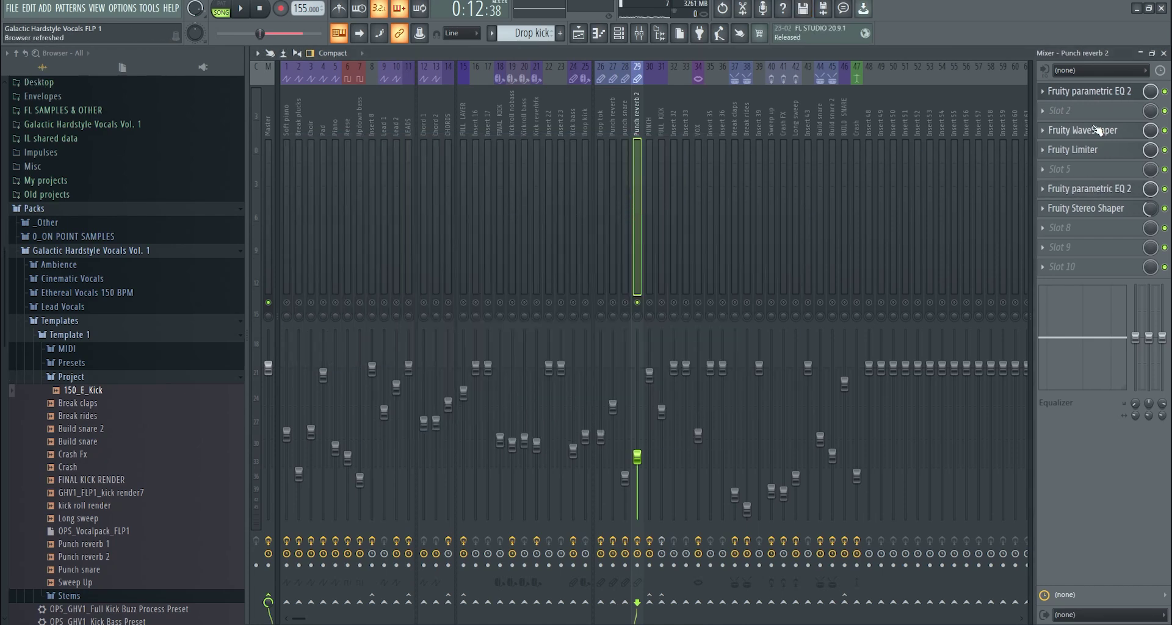
Solo the PUNCH bus with all of its punch layers and play them together.
click(651, 101)
key(space)
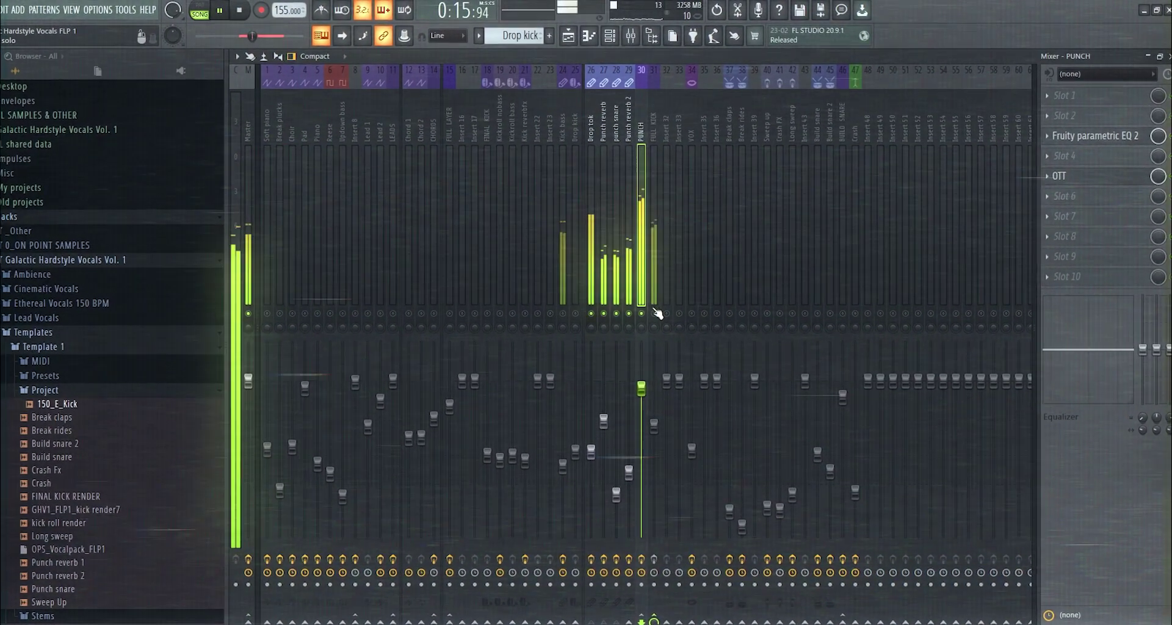
key(space)
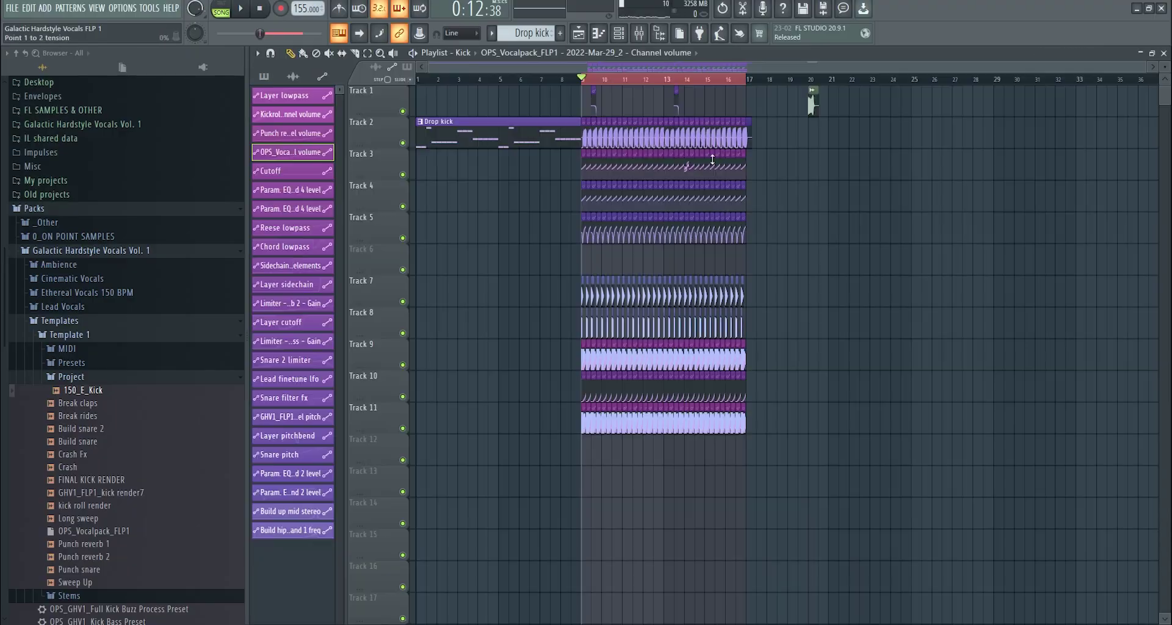
Play the kick clip on Track 1 near bar 20, then move playback back to the layered section at bar 9 and reopen the mixer.
key(F5)
drag(812, 80, 838, 81)
key(space)
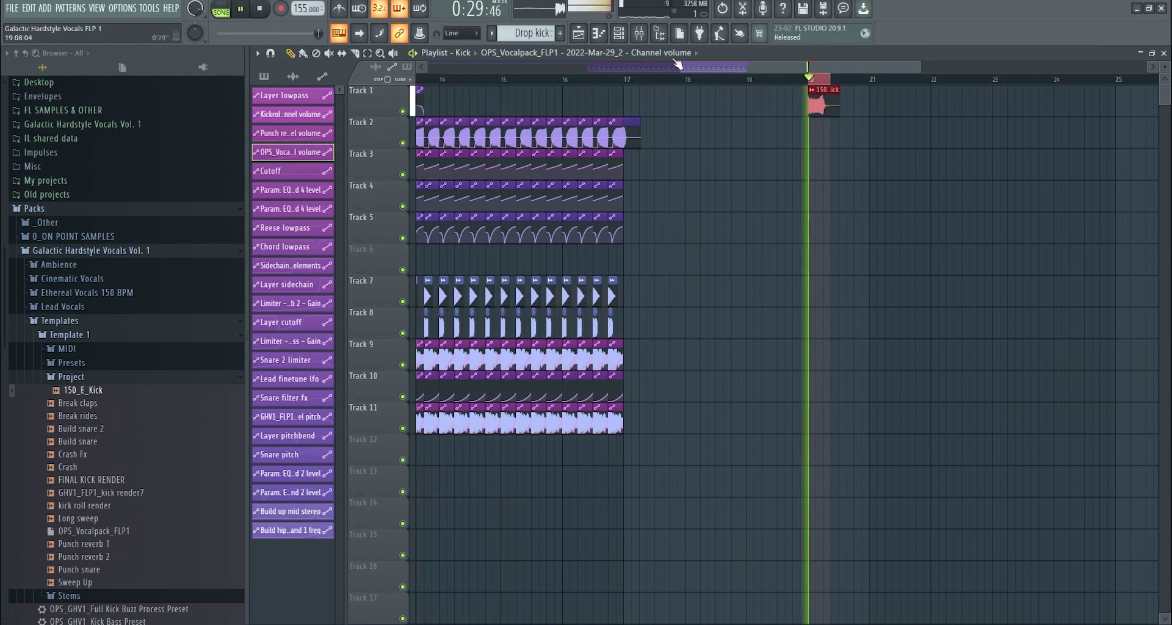
click(645, 37)
key(F5)
click(545, 81)
key(F9)
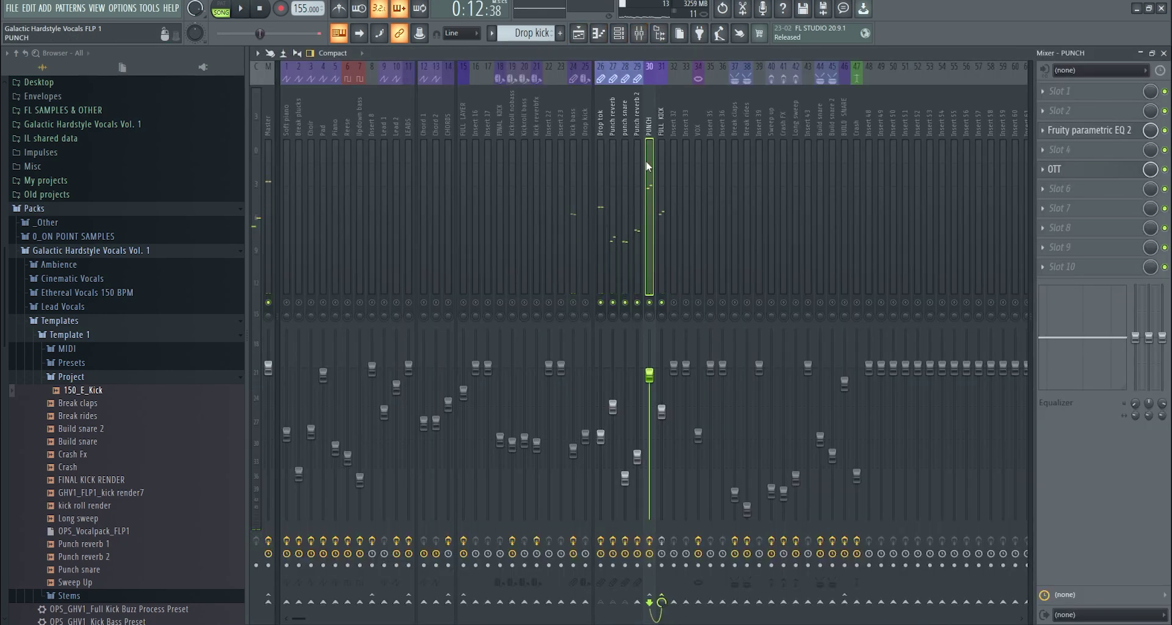
Enable the Kick bass and Drop kick tracks alongside the punch layers, and play everything while viewing the Kick bass and FULL KICK effects.
click(588, 313)
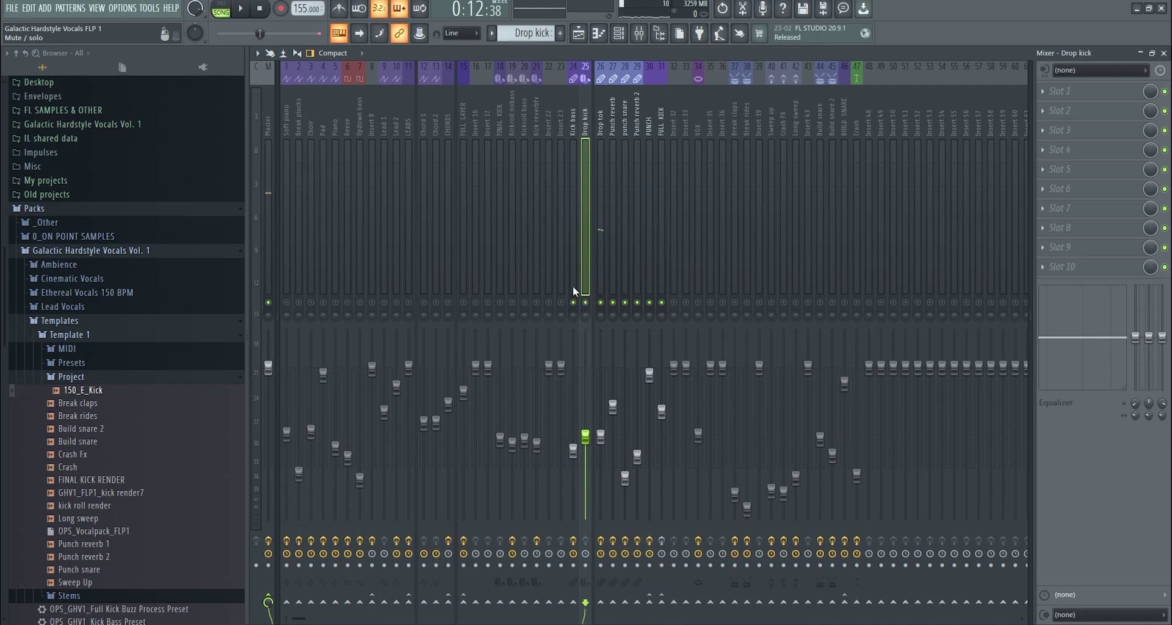
click(566, 145)
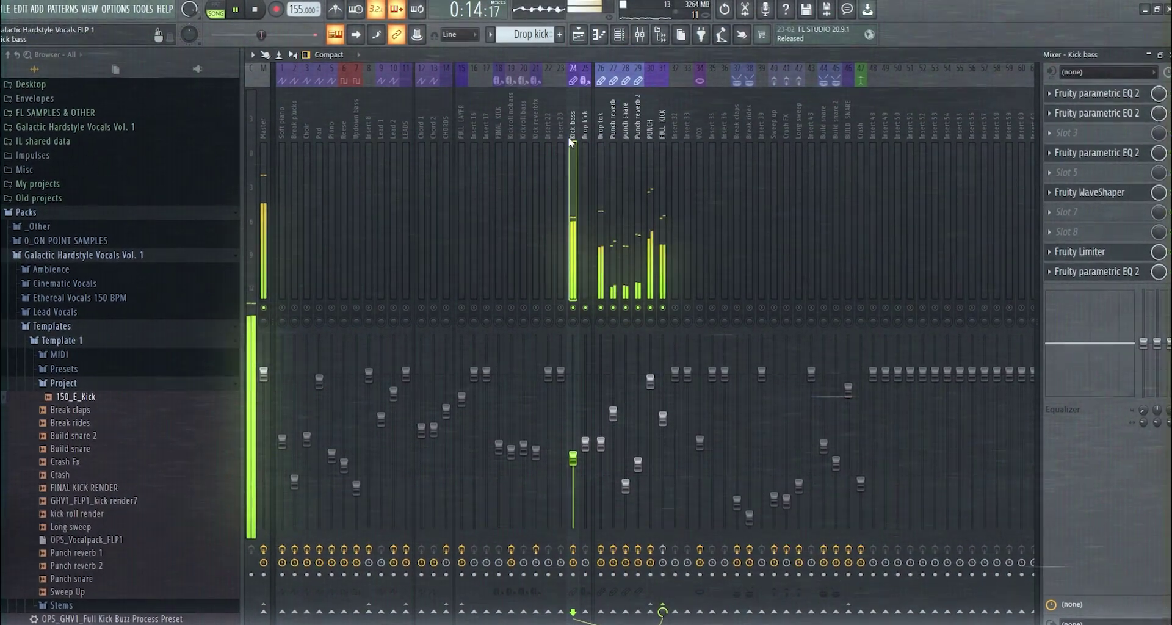
click(663, 147)
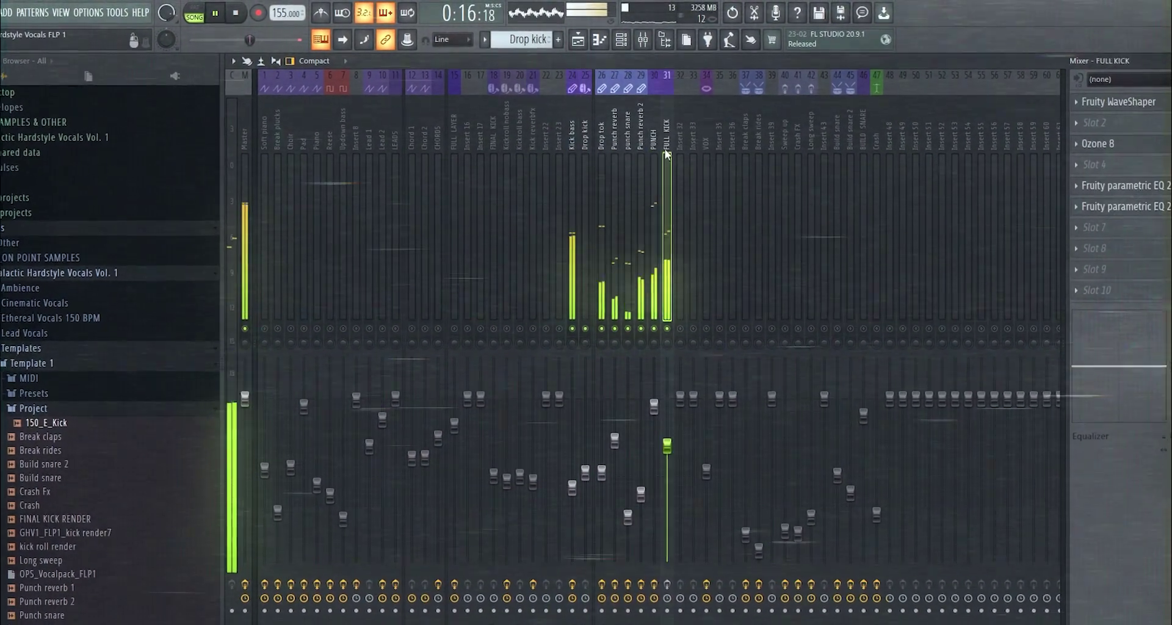
Inspect the Fruity WaveShaper curve and Ozone 8 Imager settings on the FULL KICK bus, and play the combined kick layers.
key(space)
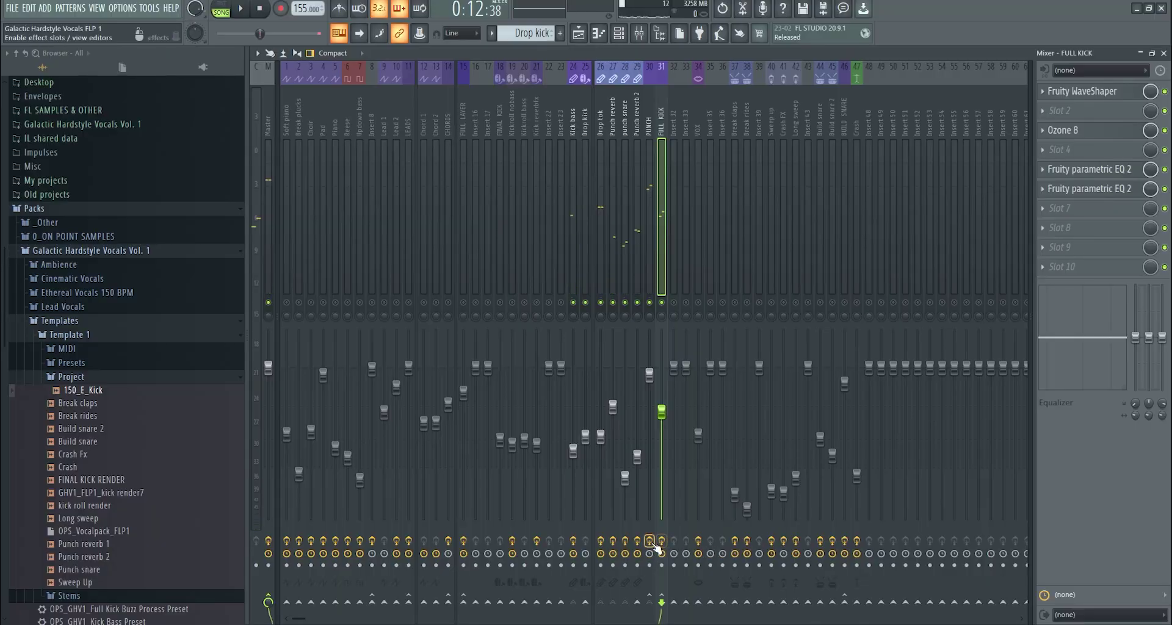
click(1098, 91)
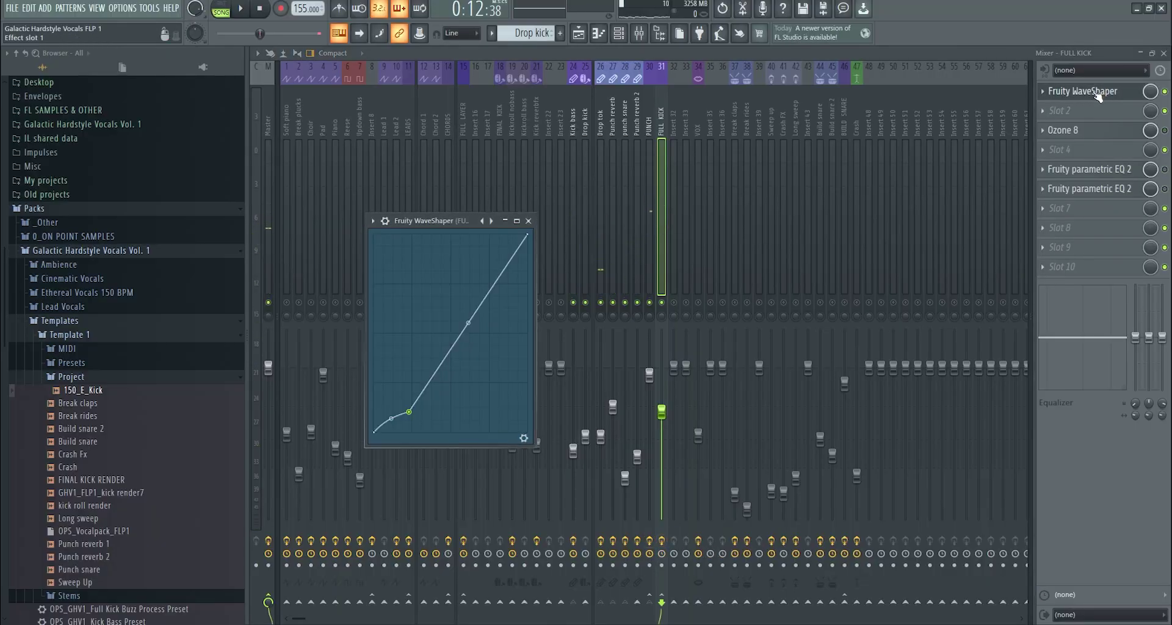
click(1097, 94)
key(space)
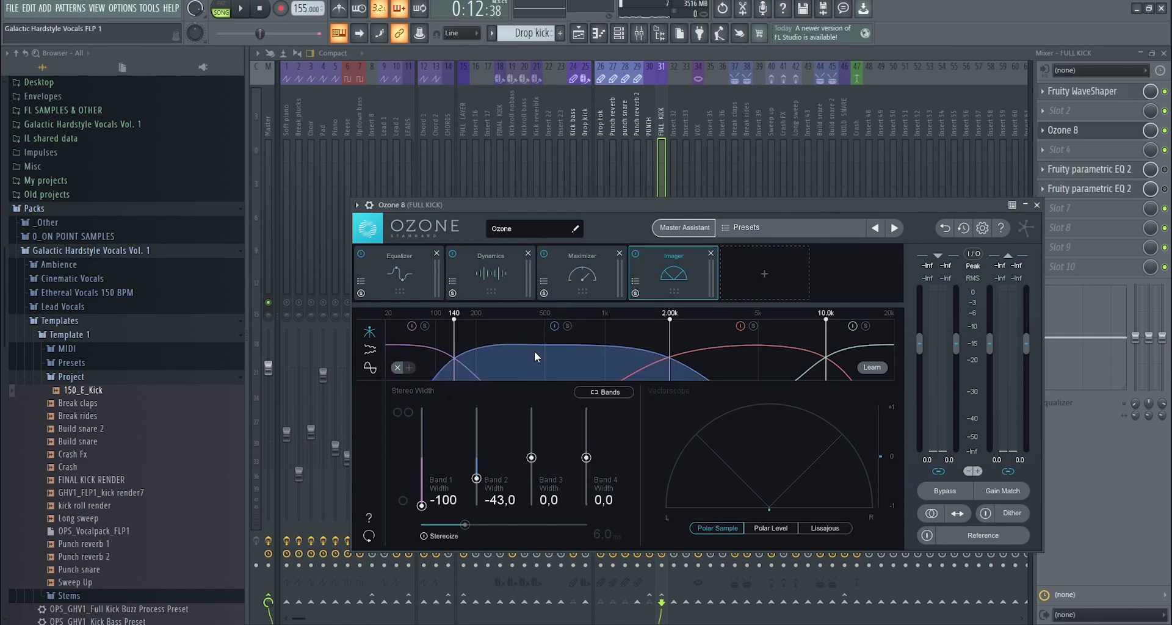
click(659, 131)
key(space)
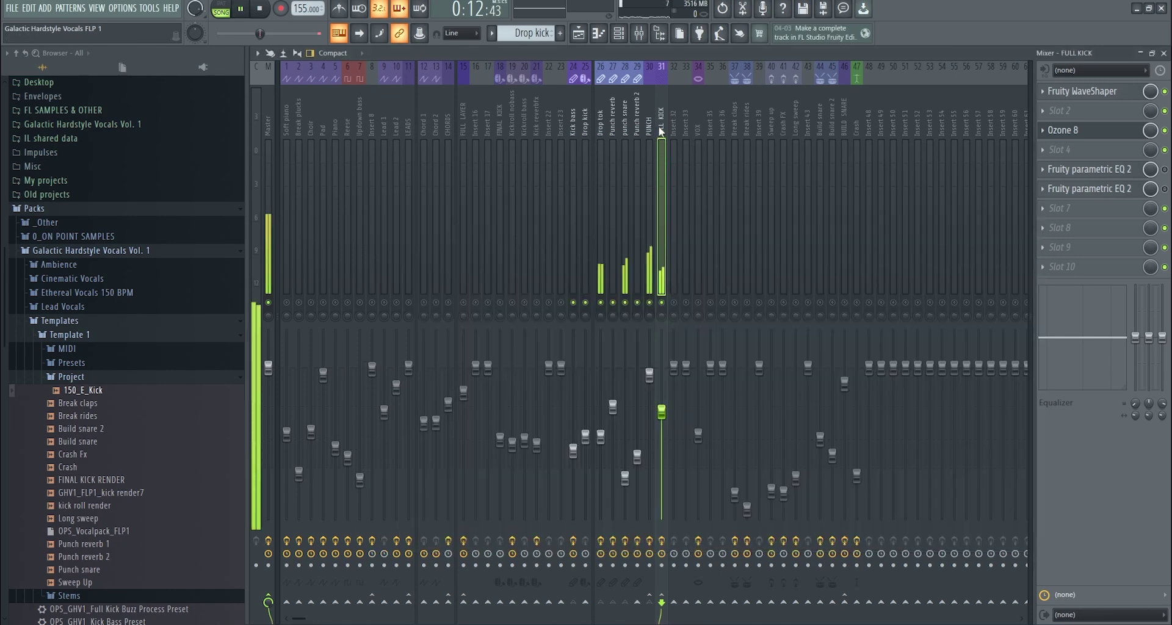
Play the layers while browsing the kick tracks, and inspect both Fruity parametric EQ 2 effects on FULL KICK.
click(1089, 169)
key(space)
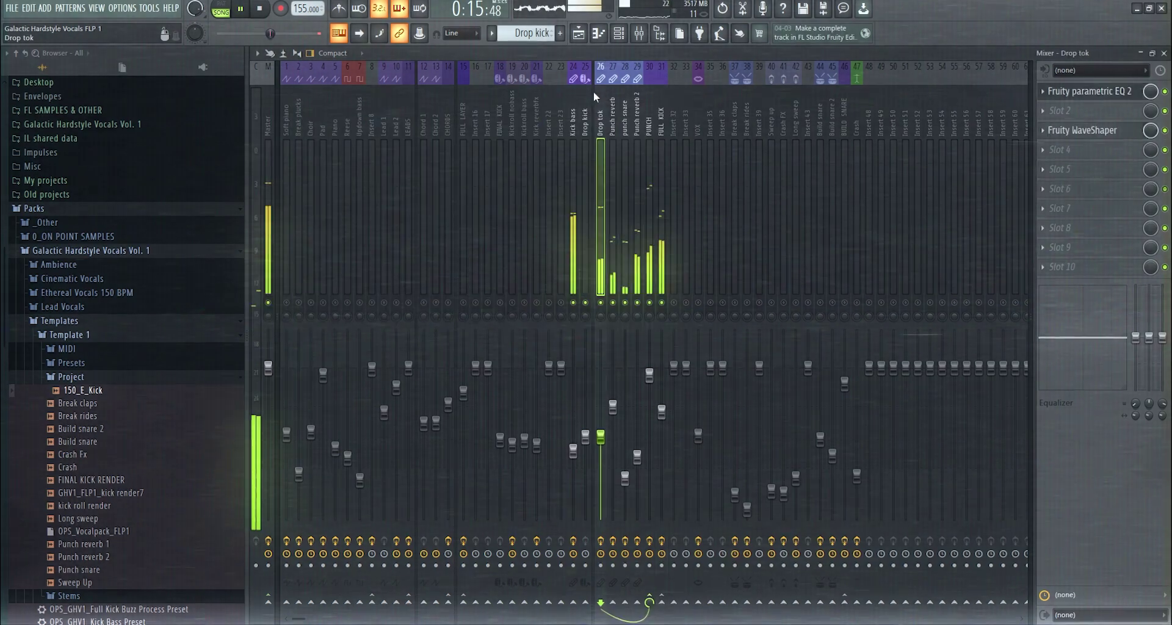
click(572, 106)
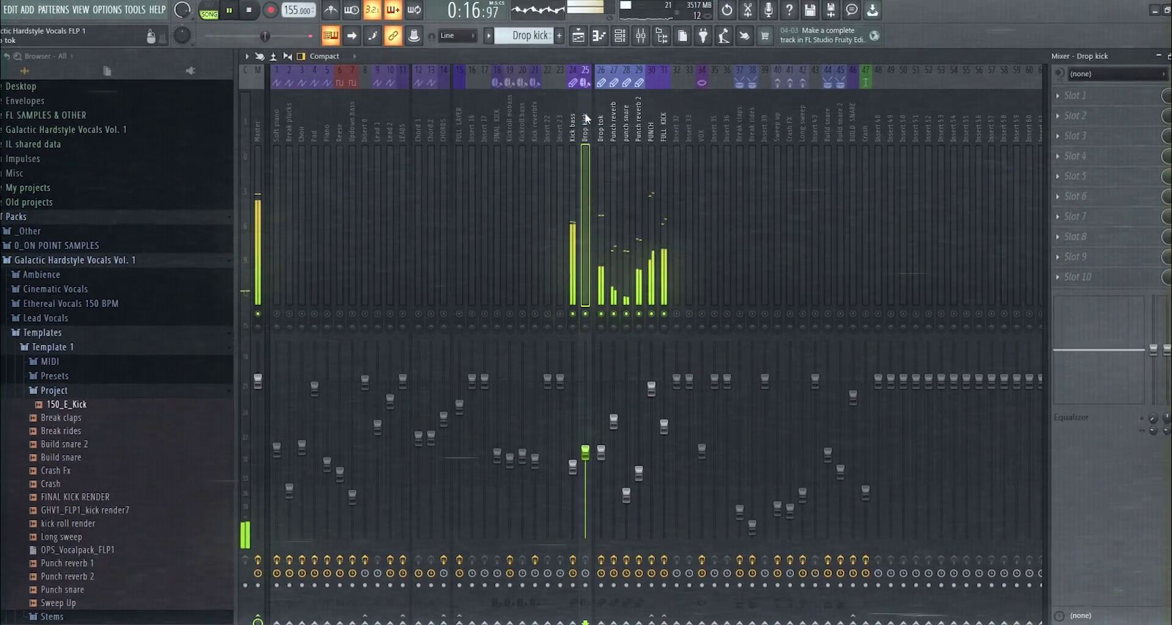
click(660, 124)
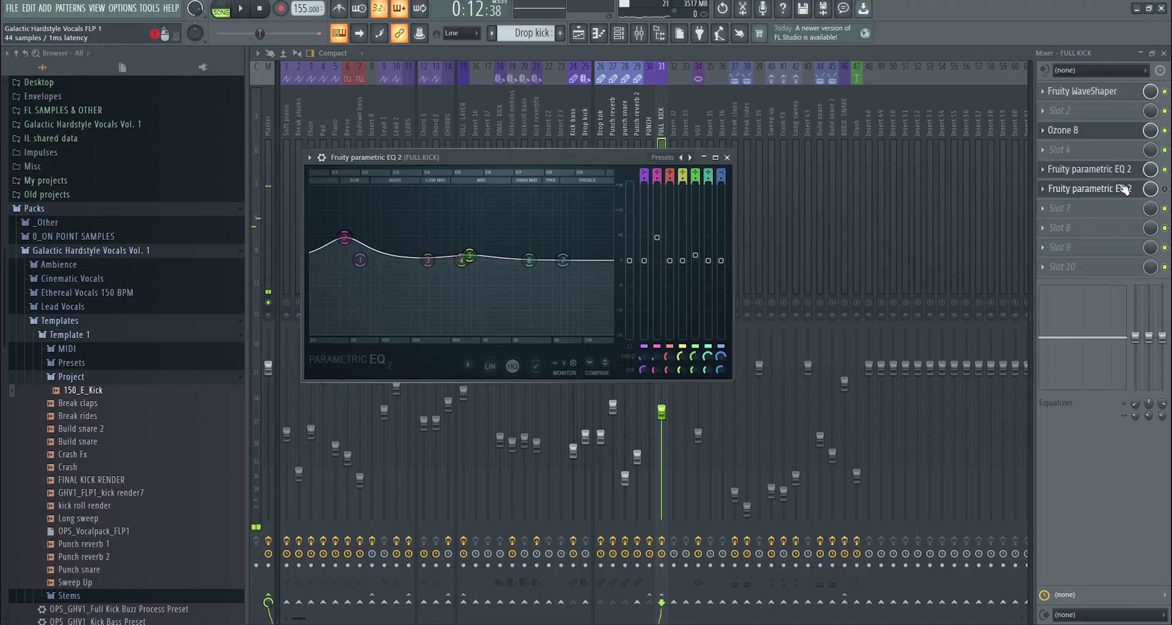
click(1107, 191)
key(space)
click(1106, 190)
click(669, 121)
click(661, 124)
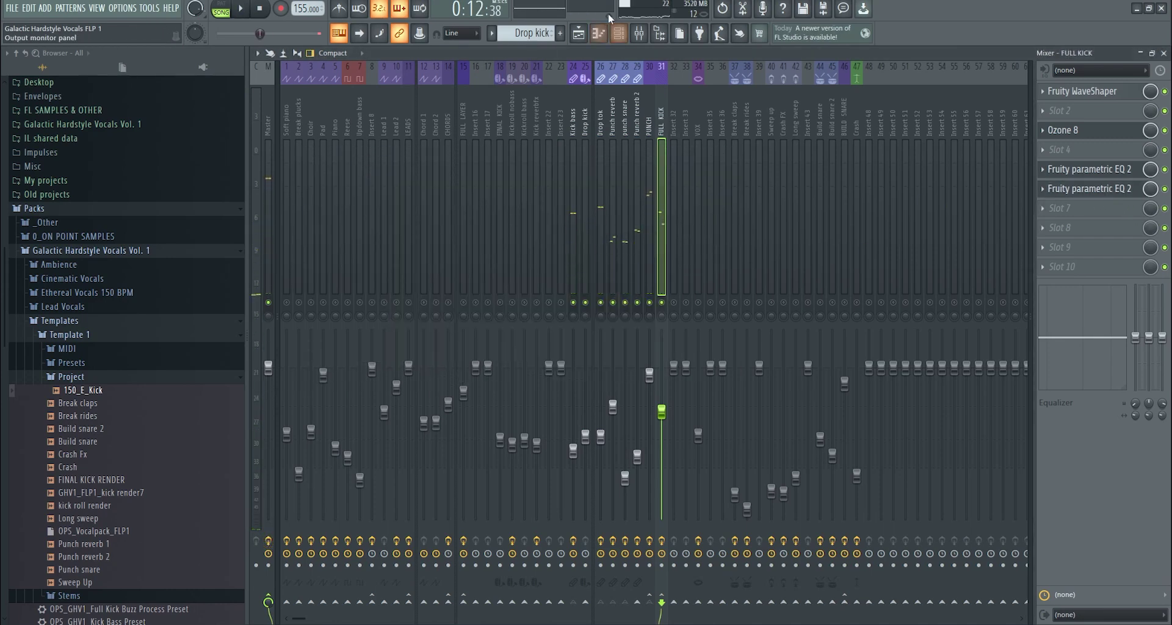
Clear the solo so all mixer tracks are enabled, then play the layered kick section from bar 9 in the playlist.
right_click(625, 303)
right_click(626, 303)
click(598, 34)
click(579, 33)
key(space)
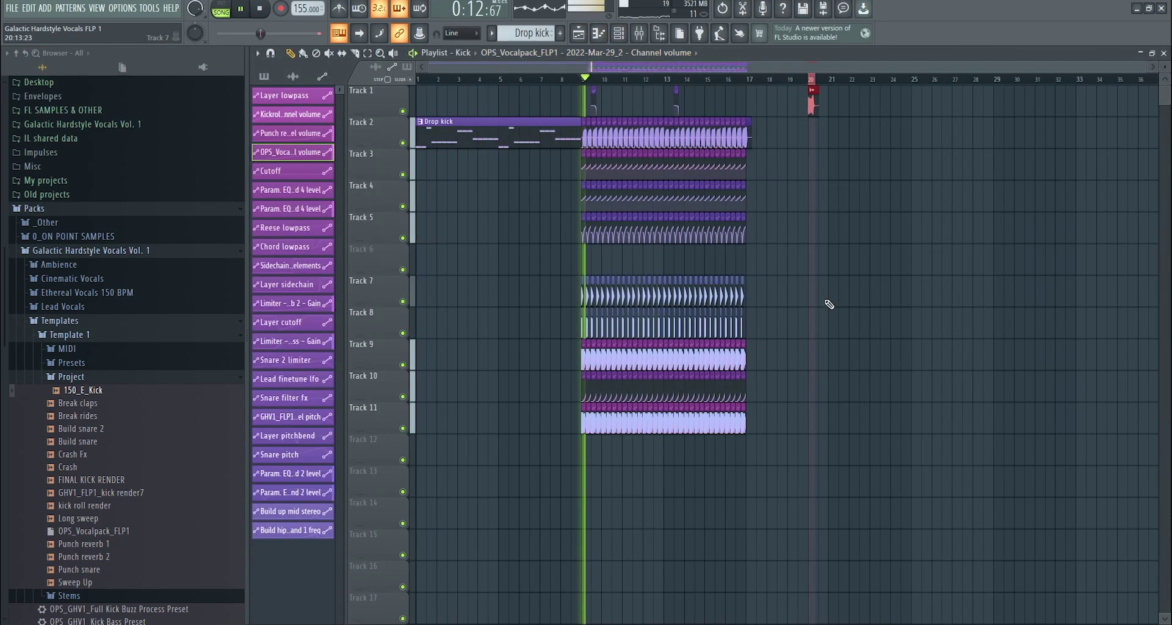
key(space)
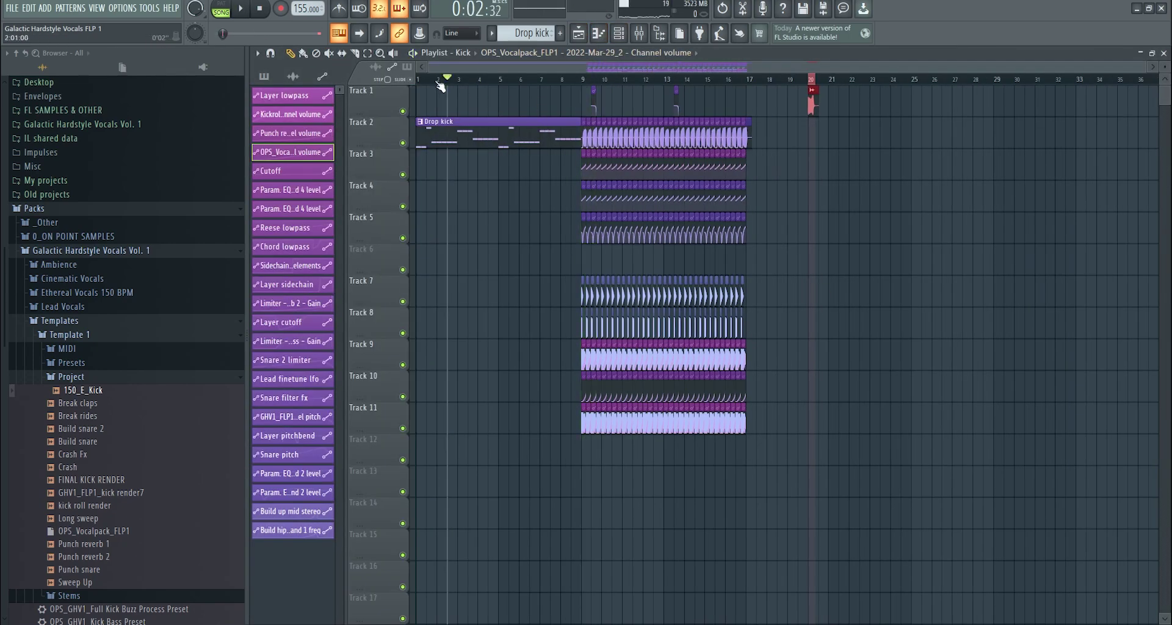
Play the Drop kick pattern from bar 1, then select and play the beginning of the 150_E_Kick clip at bar 20.
click(419, 80)
key(space)
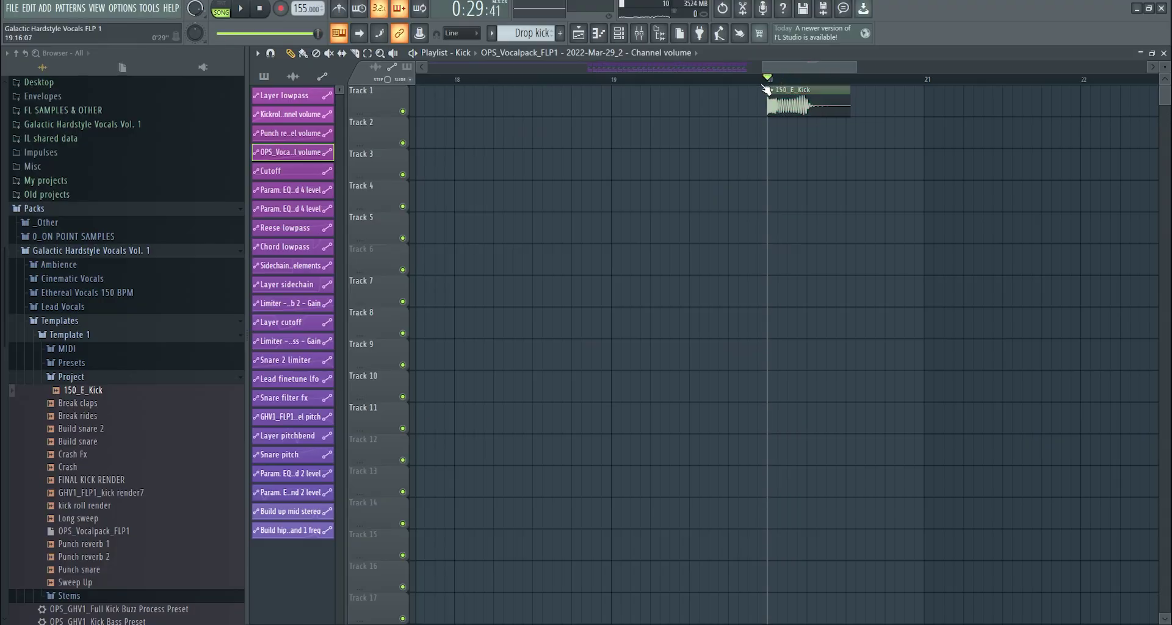
drag(769, 80, 806, 81)
key(space)
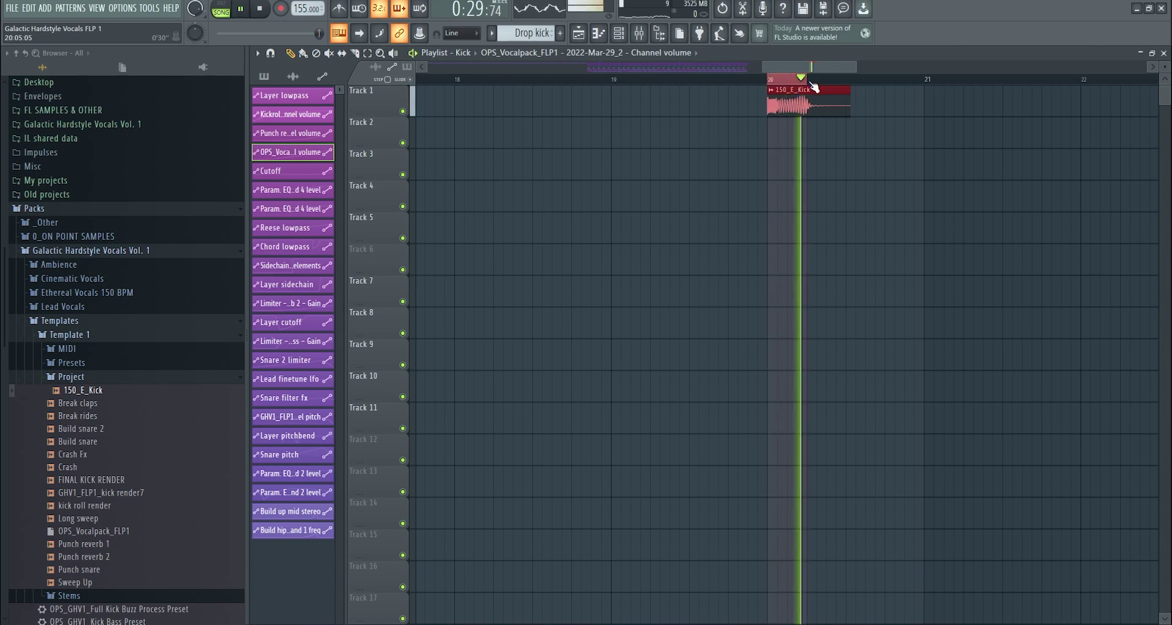
key(space)
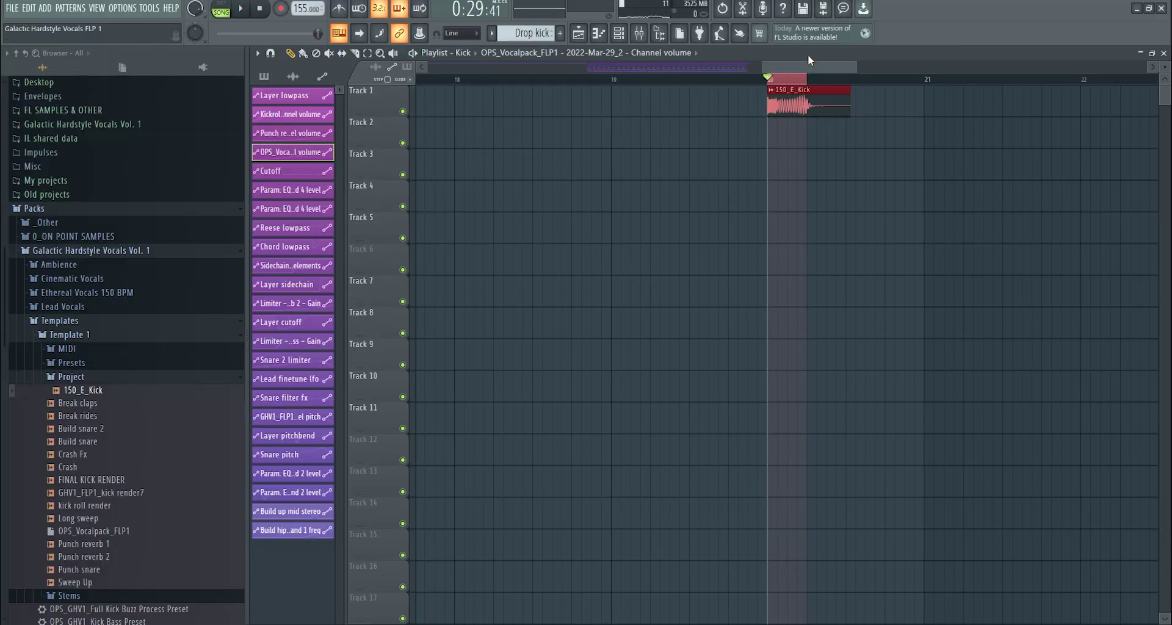
Place a copy of the 150_E_Kick clip on Track 2 within bar 20 and open its audio clip settings.
scroll(843, 271, down, 5)
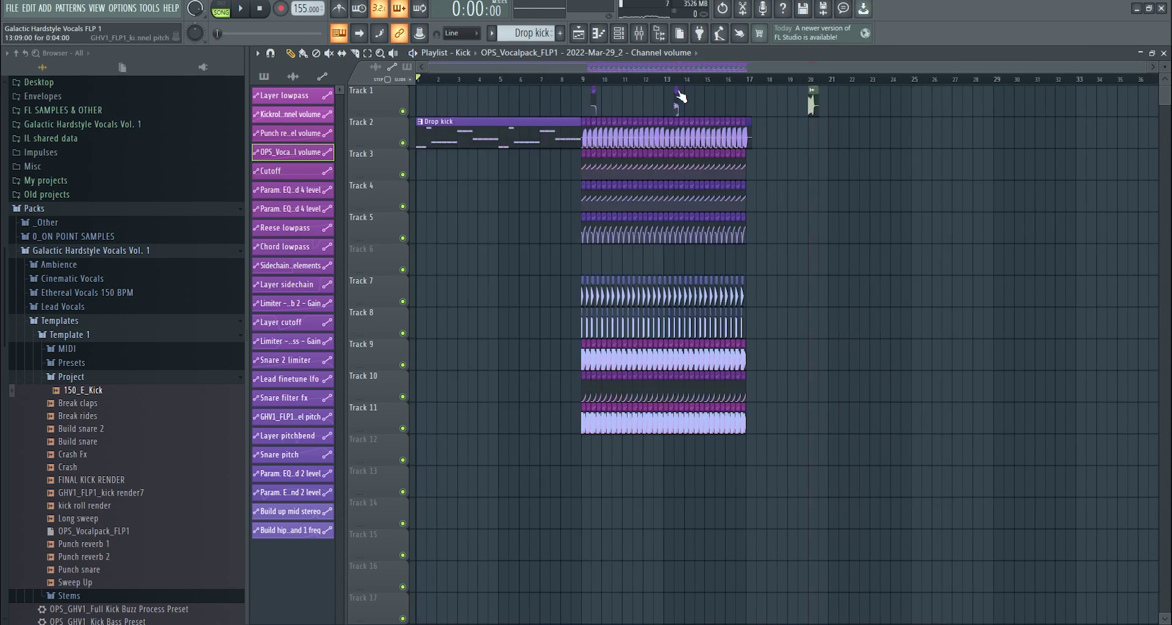
scroll(800, 104, up, 5)
drag(779, 103, 829, 141)
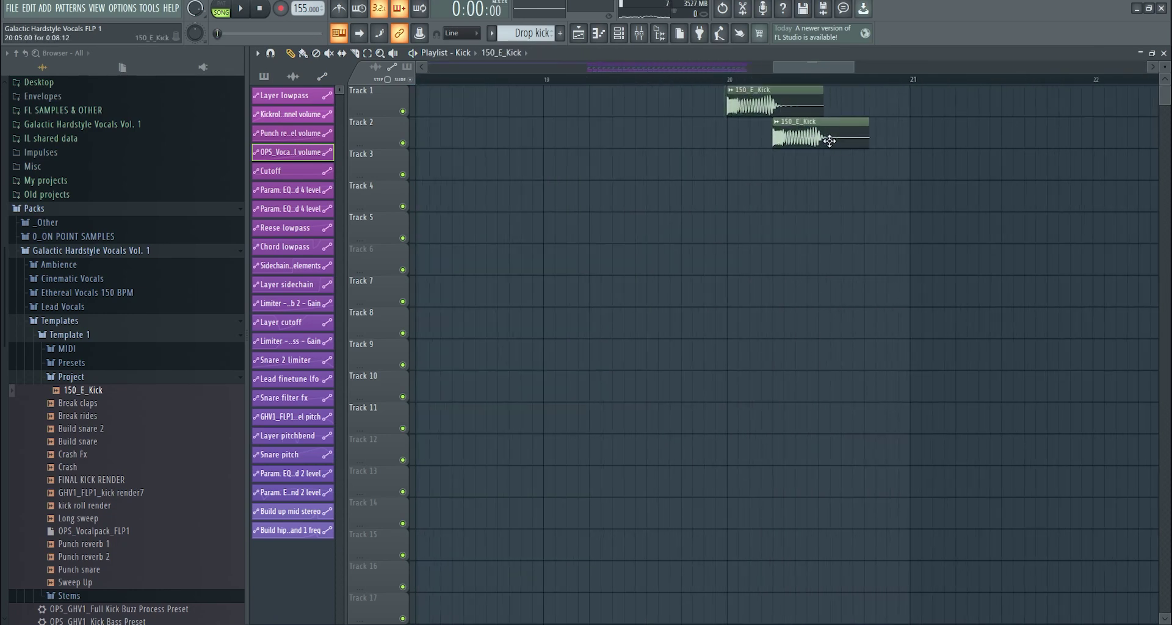
double_click(778, 133)
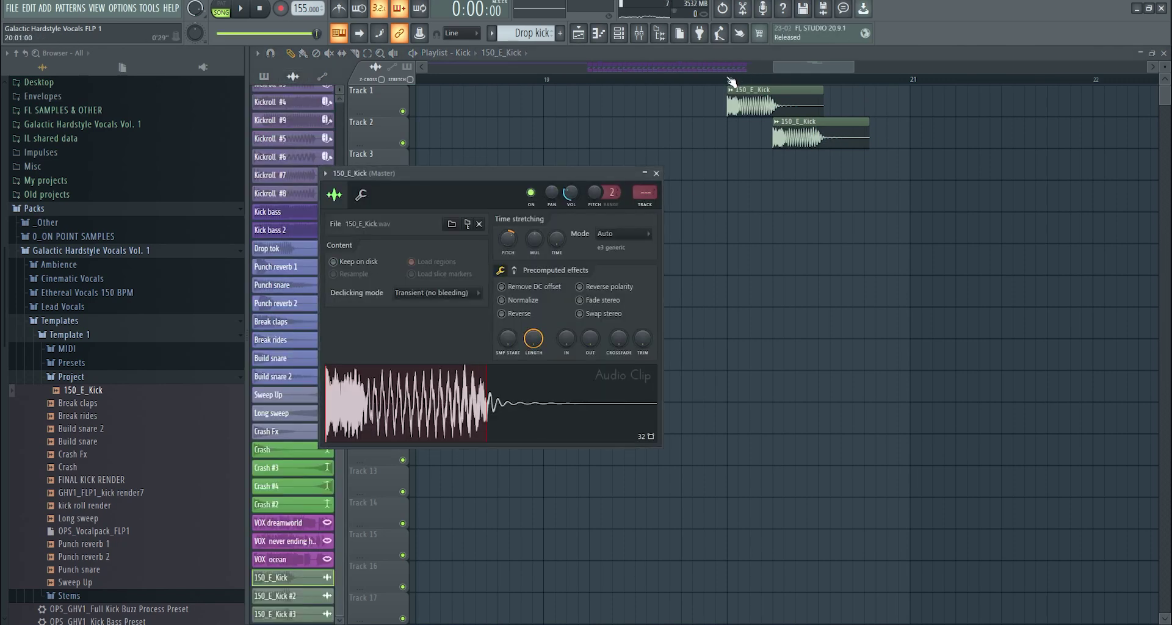
Play the two 150_E_Kick clips from bar 20, then delete both from Tracks 1 and 2.
click(730, 80)
key(space)
key(space)
double_click(779, 132)
right_click(821, 134)
right_click(794, 104)
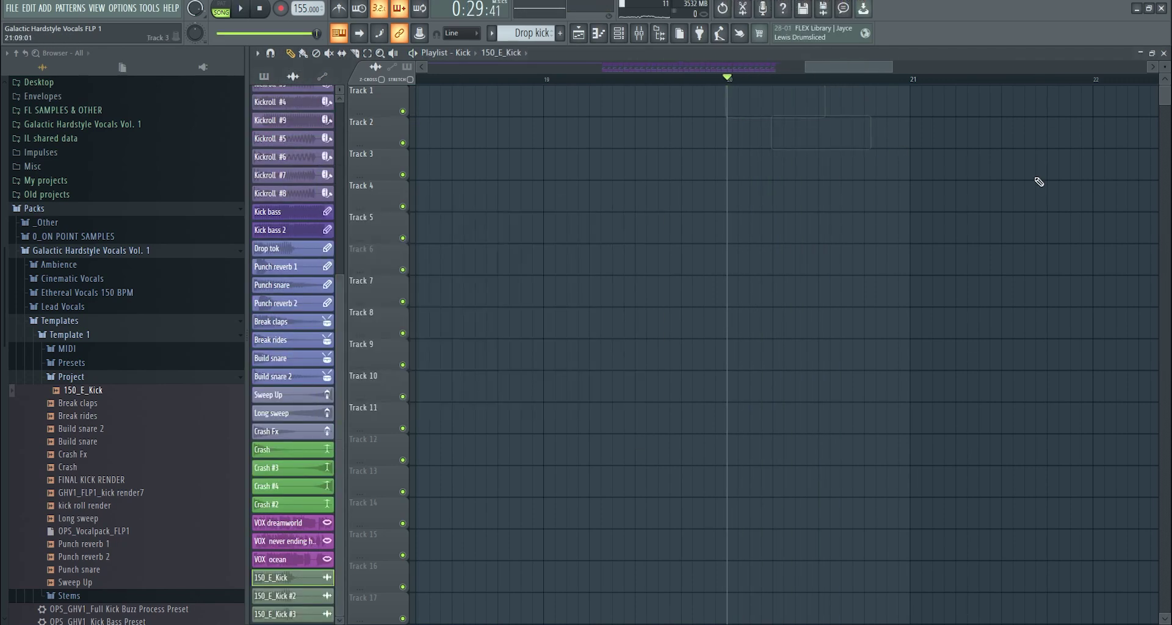
Play the Drop kick pattern from the song's start, then select the layered kick section from bar 9 to bar 17.
scroll(1039, 182, down, 5)
click(437, 80)
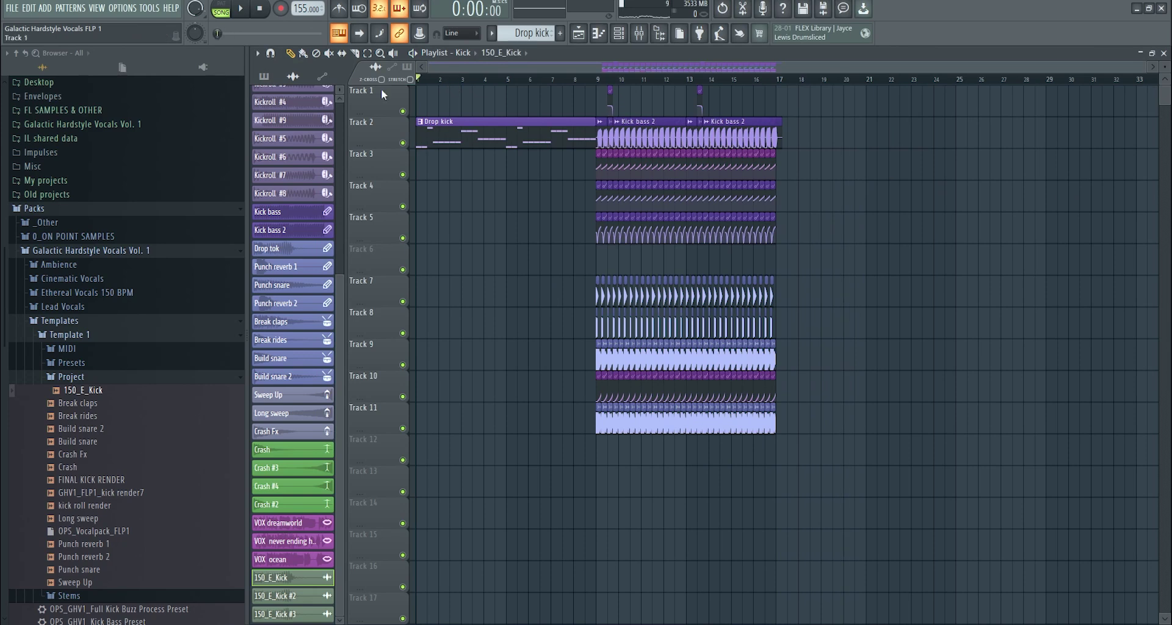
key(space)
key(space)
scroll(536, 116, up, 3)
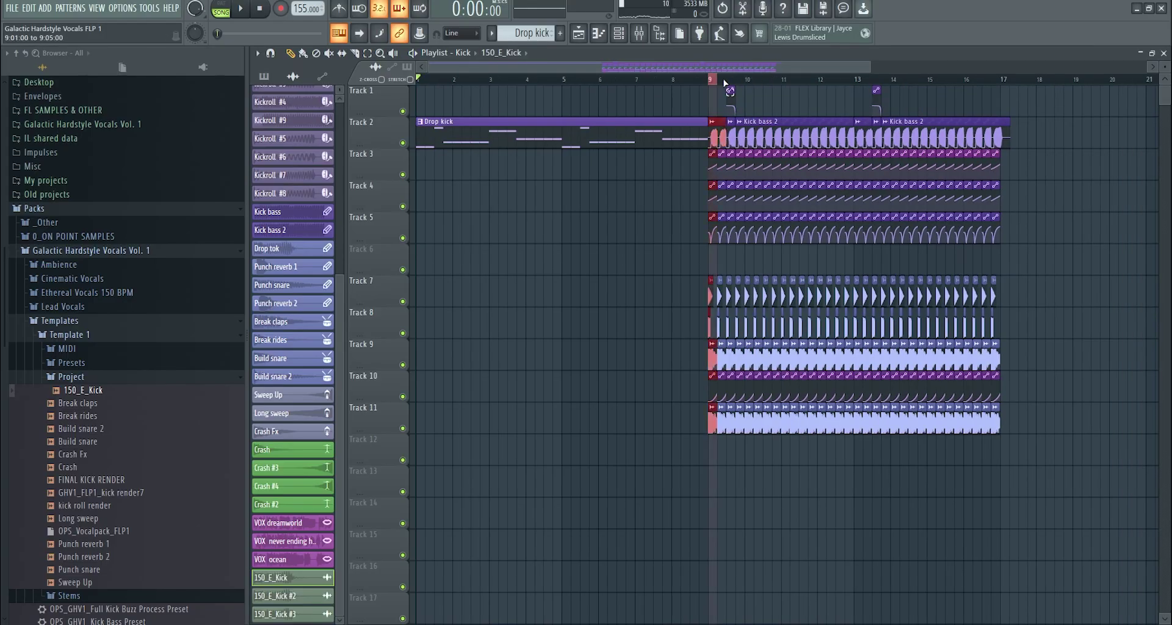
drag(725, 83, 1006, 79)
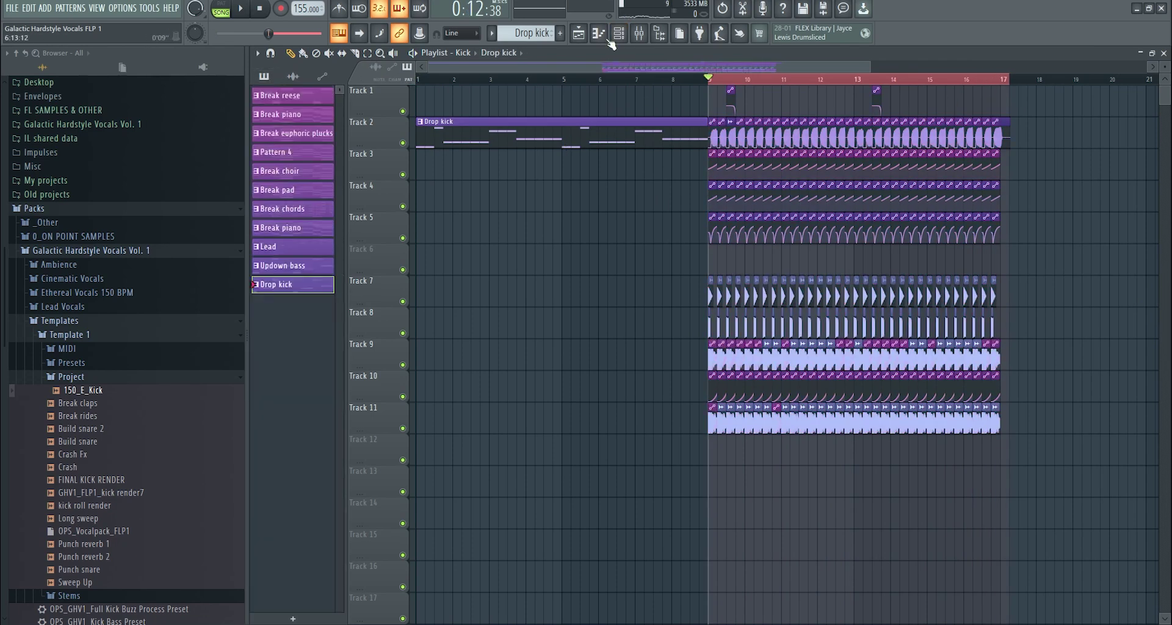
Open the NimbleKick instrument from the channel rack to view its pitching settings, then return to the playlist.
click(619, 33)
click(614, 149)
click(622, 126)
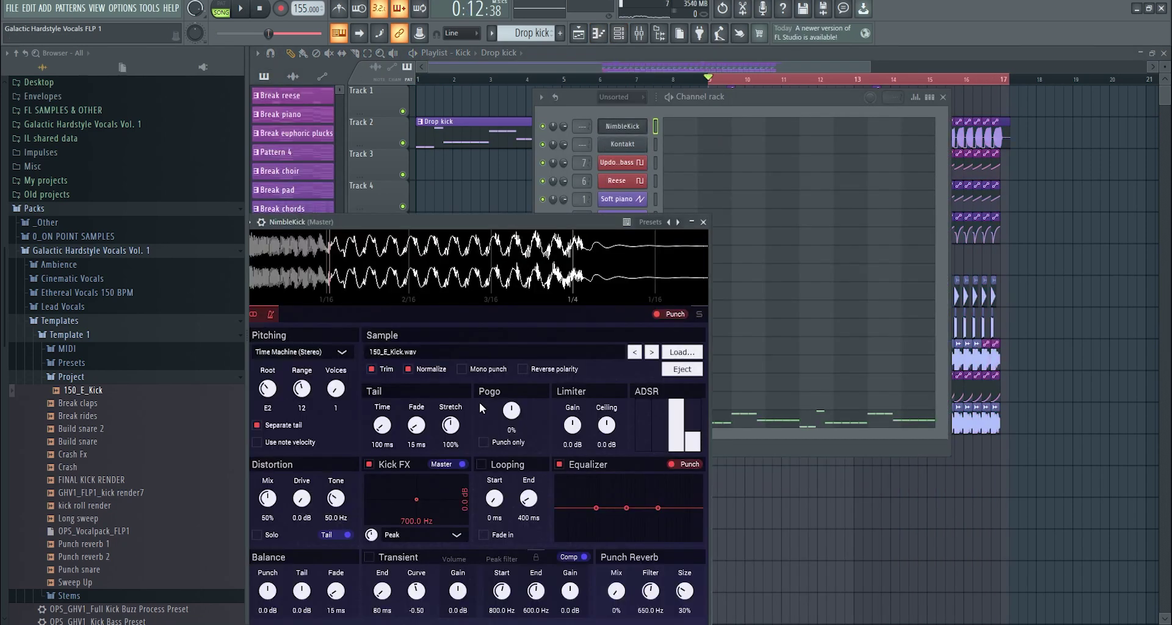
click(735, 88)
Highlight the Track 2 kick bass clips and the punch layer clips below them to compare the parts of the layered kick.
scroll(716, 125, up, 2)
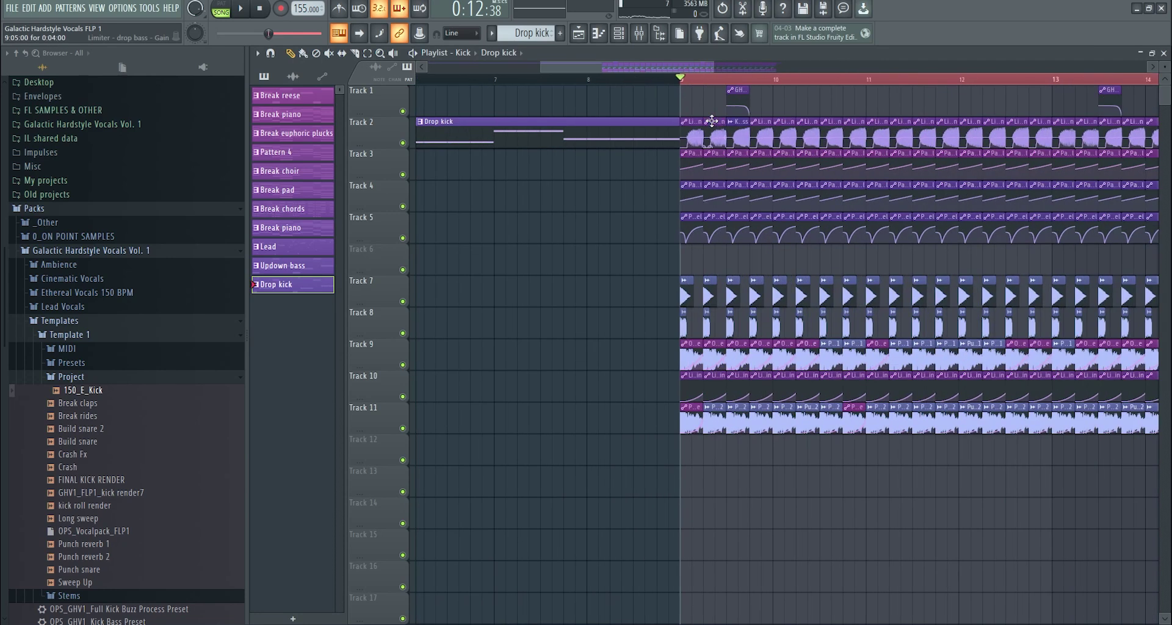
drag(688, 131, 1109, 130)
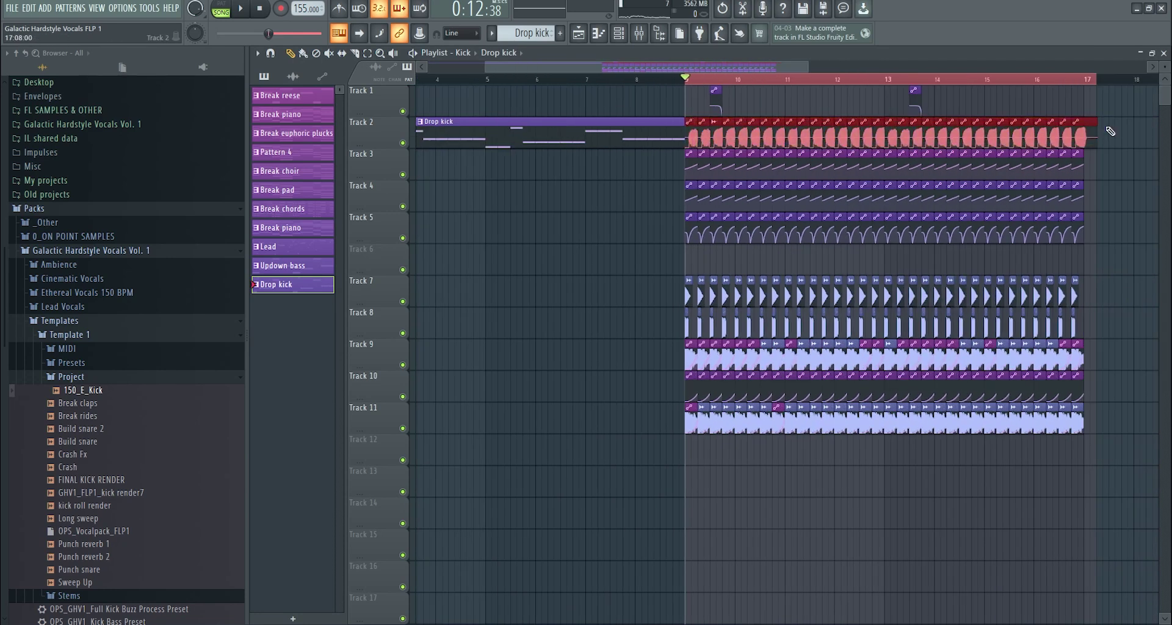
drag(698, 133, 1114, 149)
drag(1105, 333, 668, 297)
scroll(820, 307, up, 3)
drag(536, 135, 889, 136)
scroll(739, 125, down, 3)
Select the Kick bass mixer track and examine the band curves of its first two Fruity parametric EQ 2 effects.
click(640, 34)
click(615, 133)
click(570, 133)
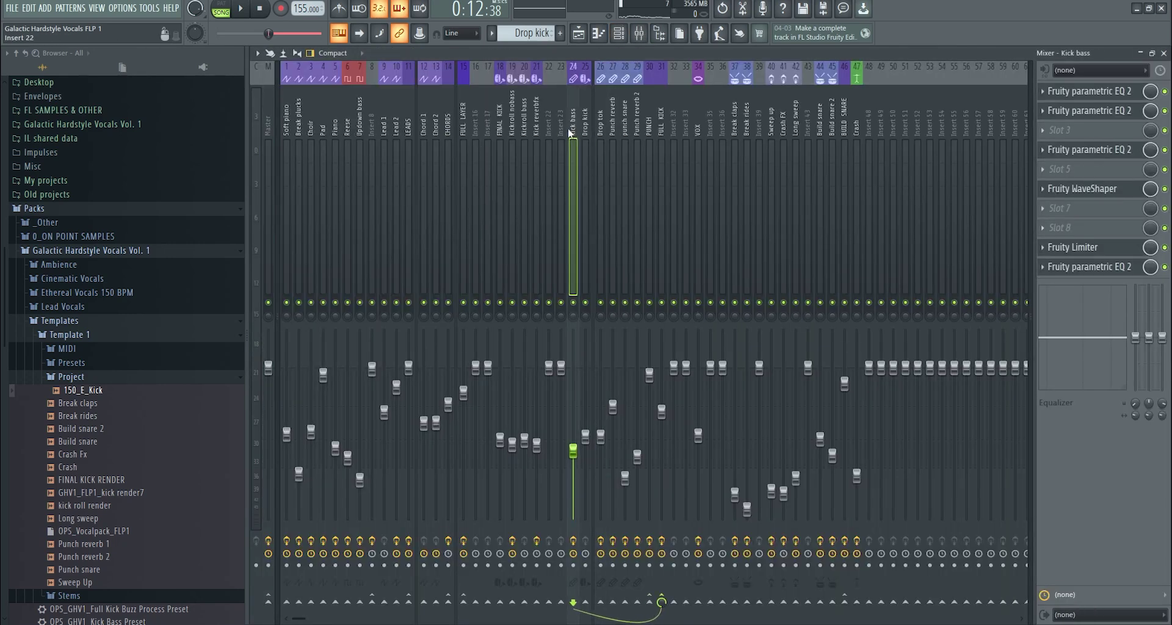
click(1110, 96)
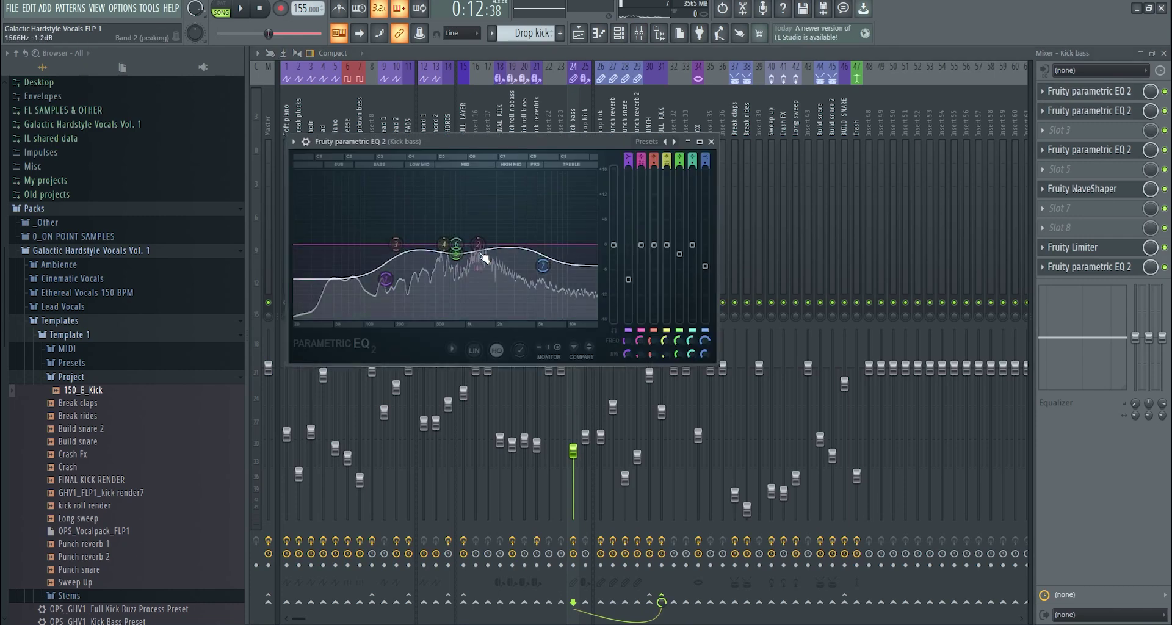
click(1091, 101)
click(1092, 103)
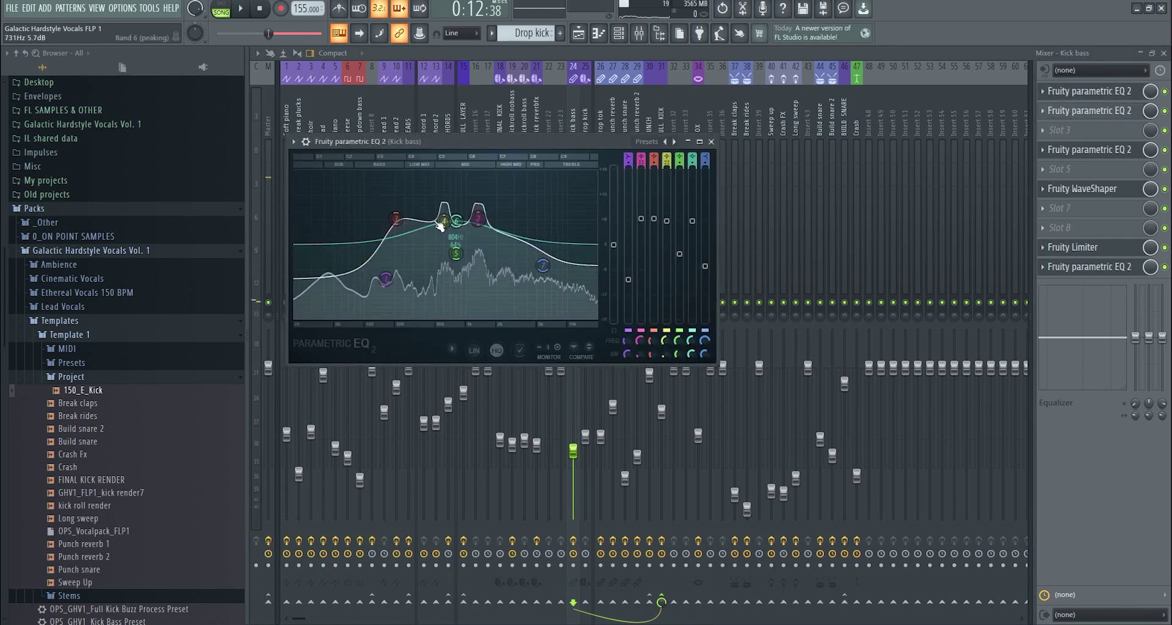
click(580, 37)
click(581, 41)
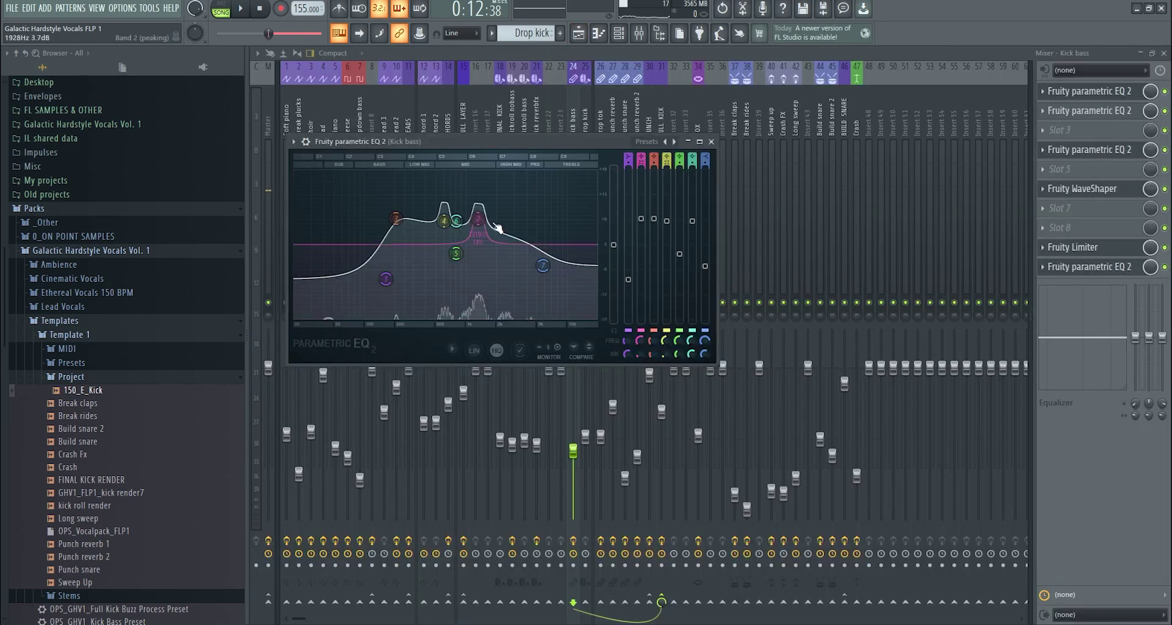
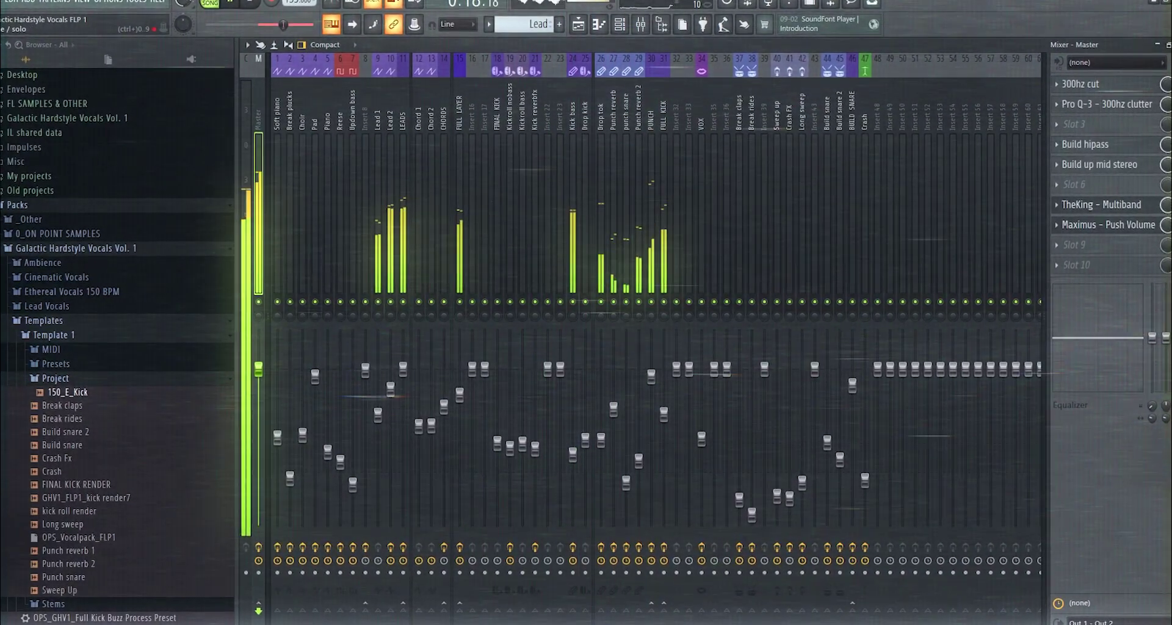
Move the Lead clip on Track 3 to about bar 24, place the Drop kick clip at bar 9, and check the Master effects.
click(579, 25)
ctrl+click(796, 159)
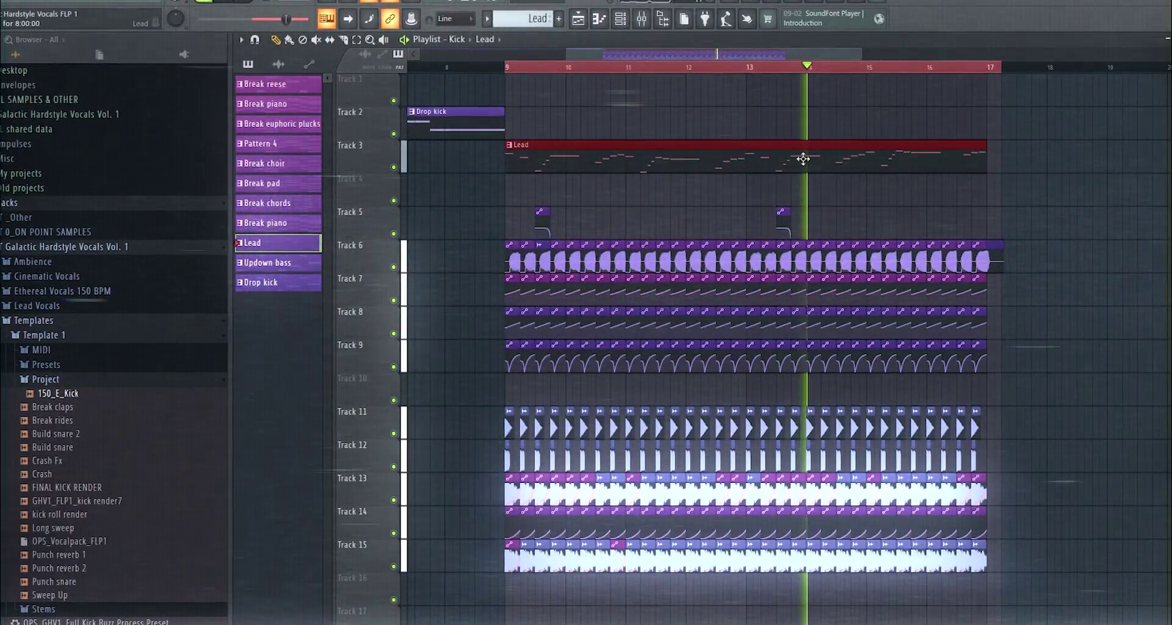
scroll(796, 159, down, 3)
scroll(629, 160, down, 1)
drag(628, 147, 1007, 148)
drag(437, 108, 629, 102)
key(F9)
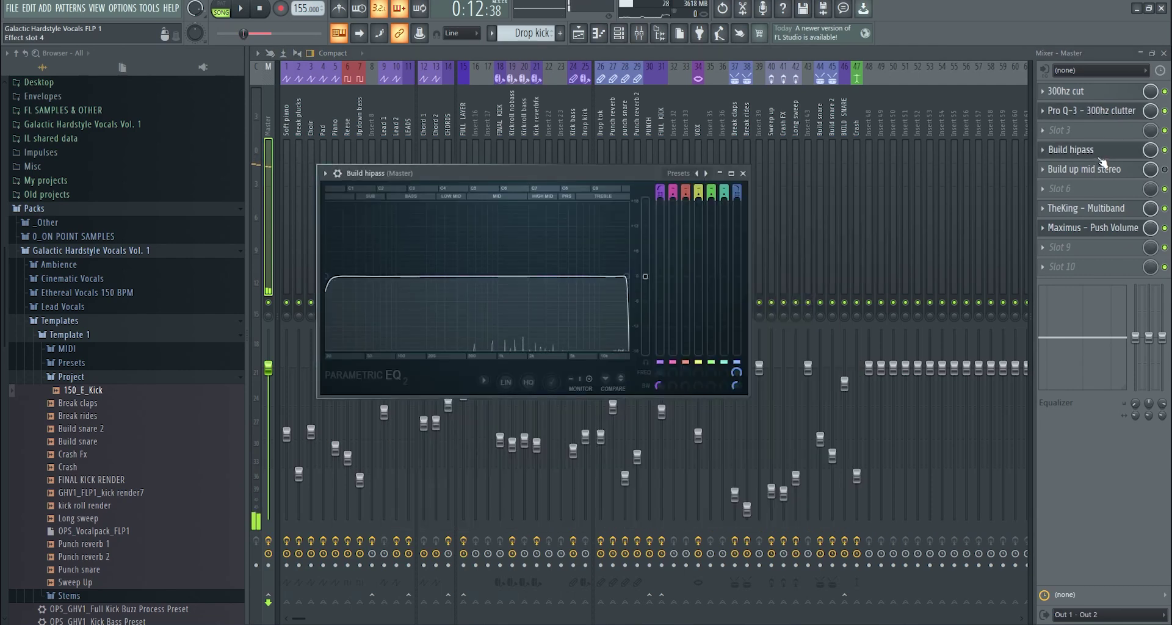
click(587, 33)
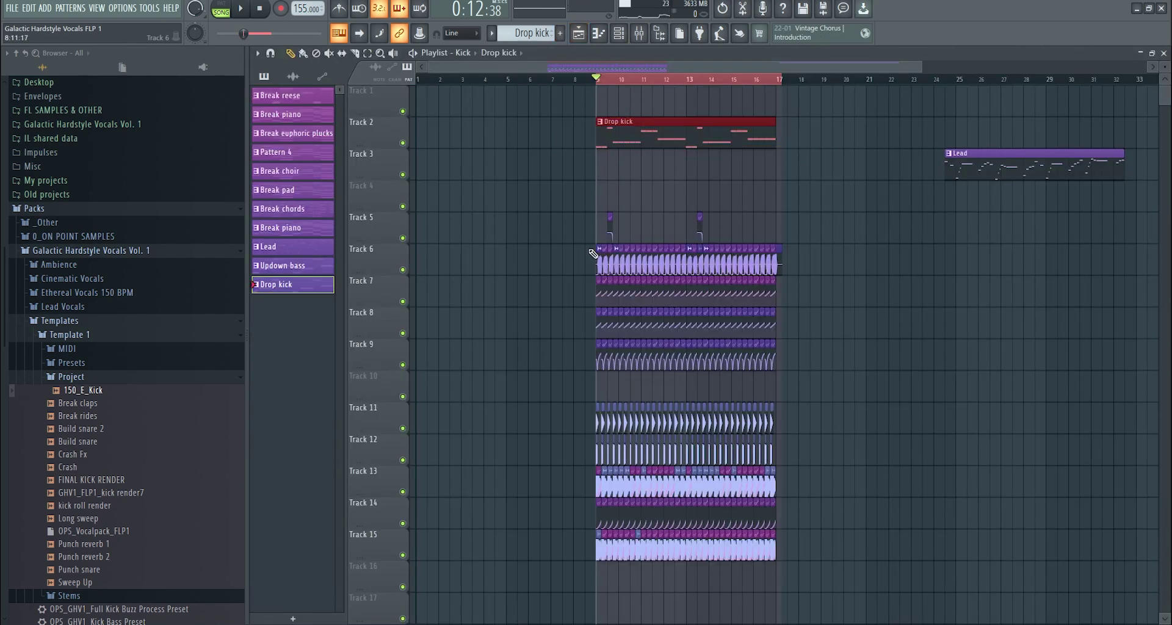
Move the Drop kick clip to bar 25 above the Lead clip, and play the two together.
drag(655, 138, 1016, 139)
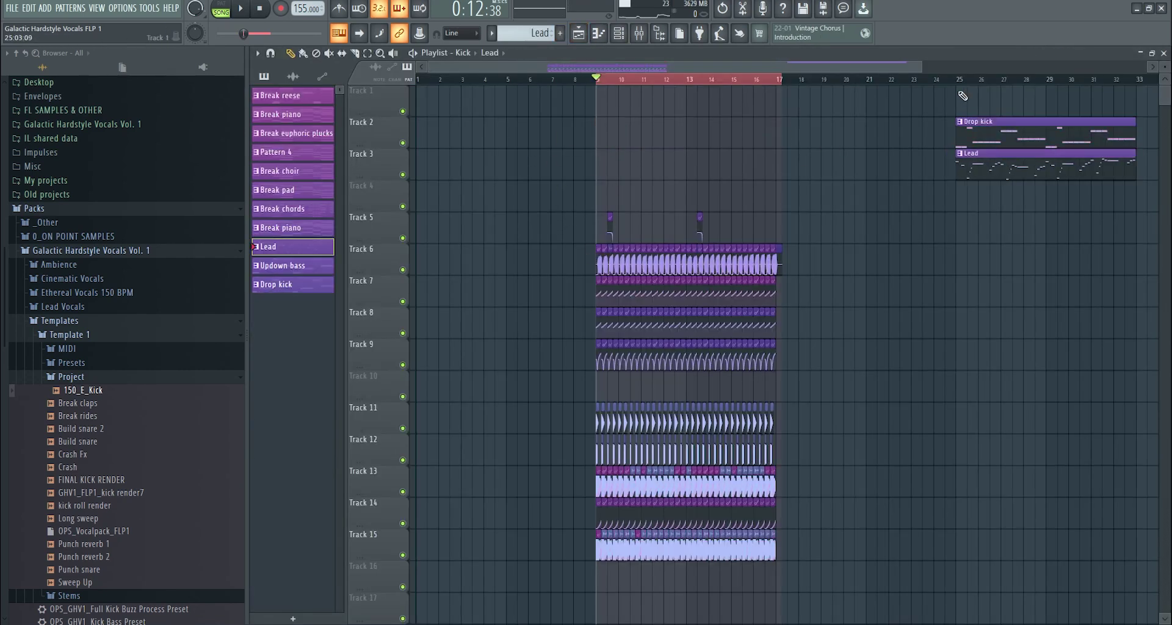
click(953, 79)
key(space)
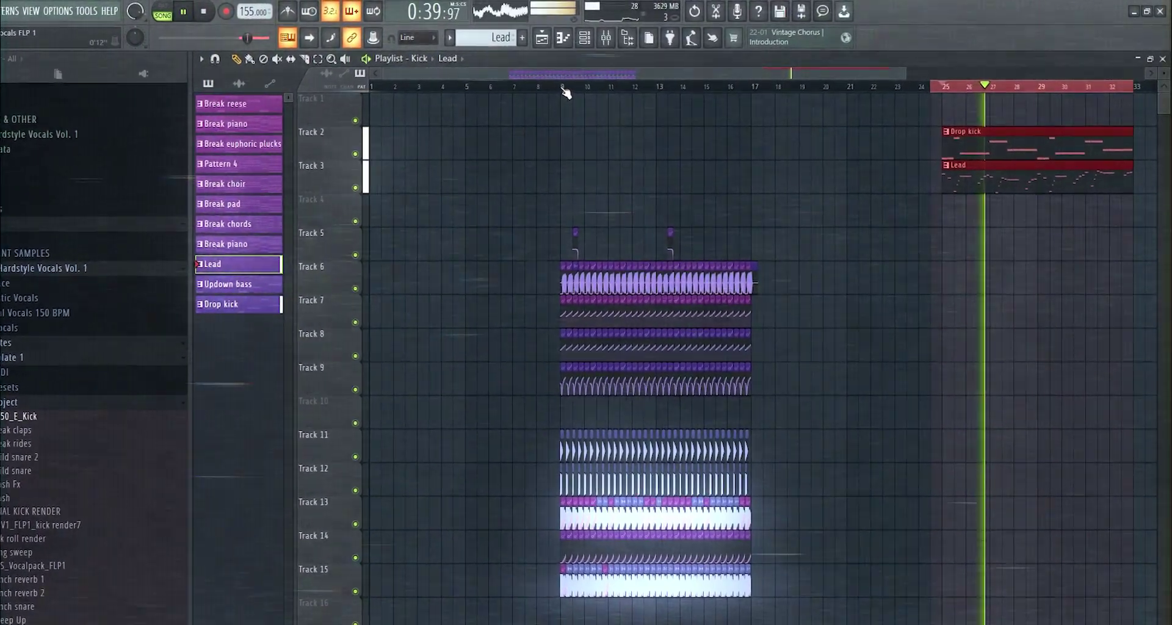
key(space)
Move the Lead clip back to bar 9 on Track 3, and play it with the layered kick while viewing the mixer.
click(582, 83)
drag(1005, 185, 996, 185)
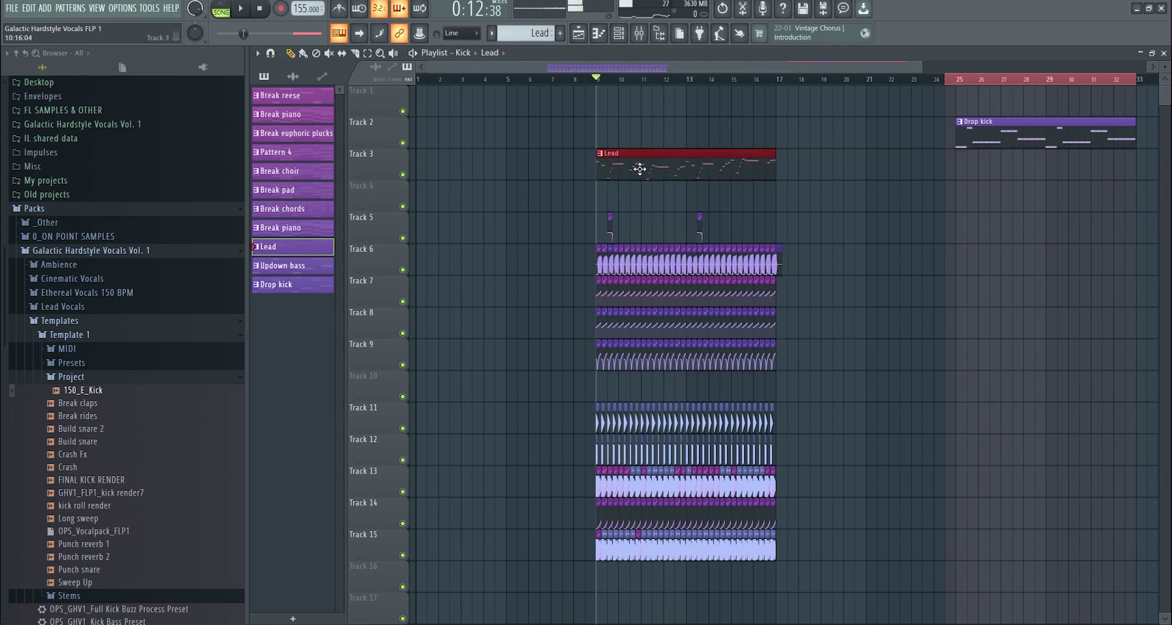
key(space)
click(640, 35)
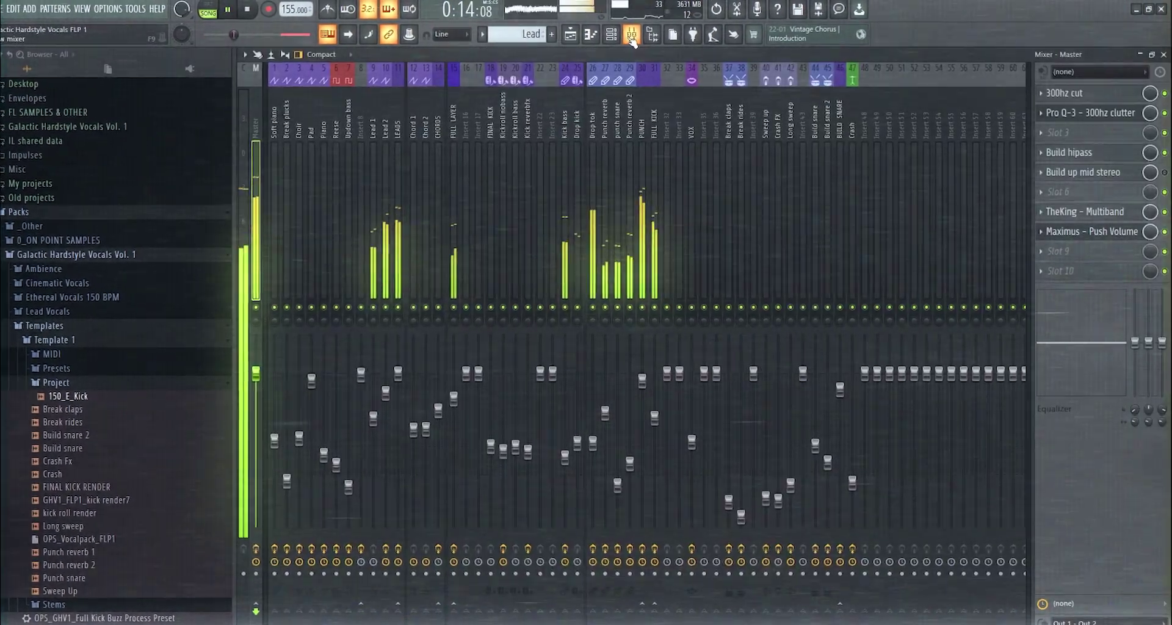
Stop the playback, return to the playlist and select the layered kick's clips on Tracks 5 to 15.
click(632, 37)
click(632, 36)
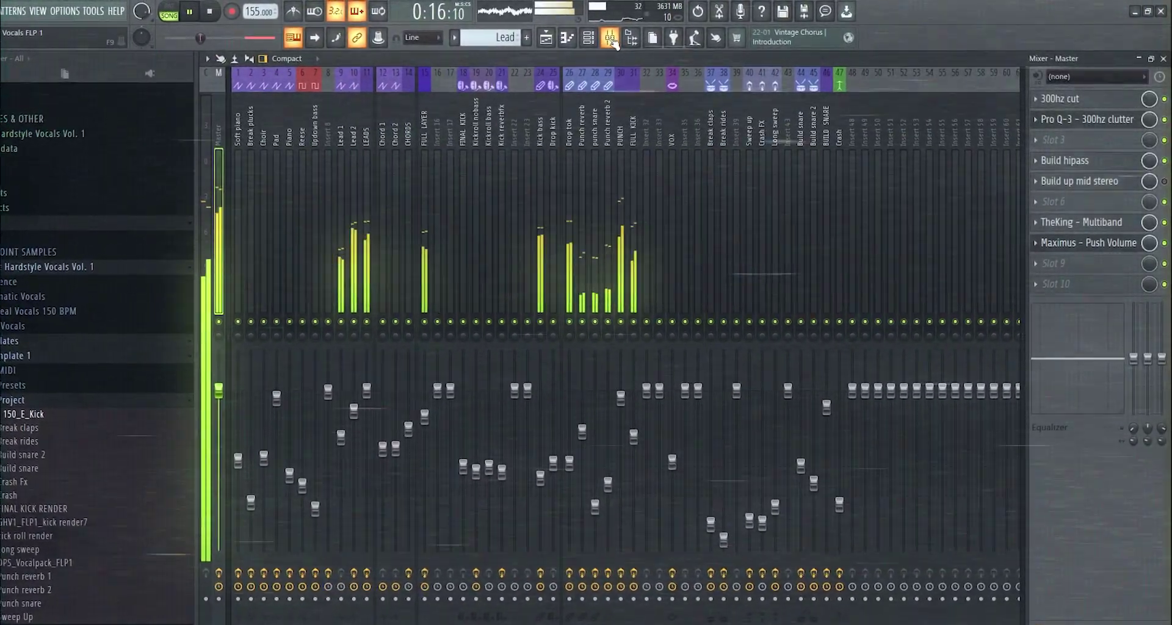
key(space)
click(610, 37)
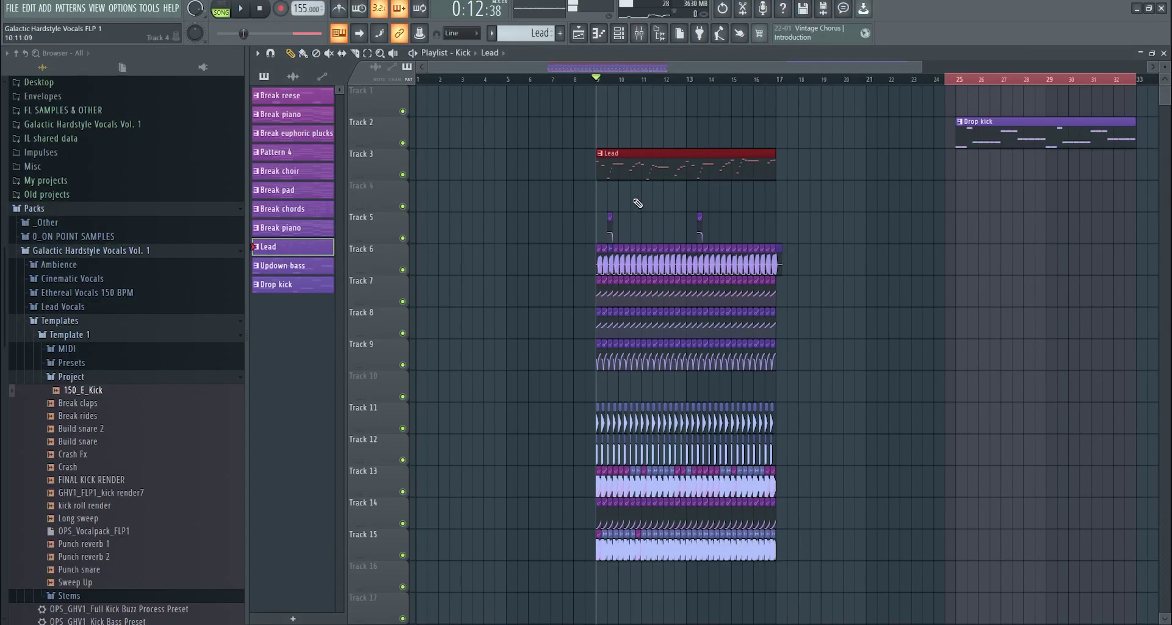
scroll(637, 203, up, 2)
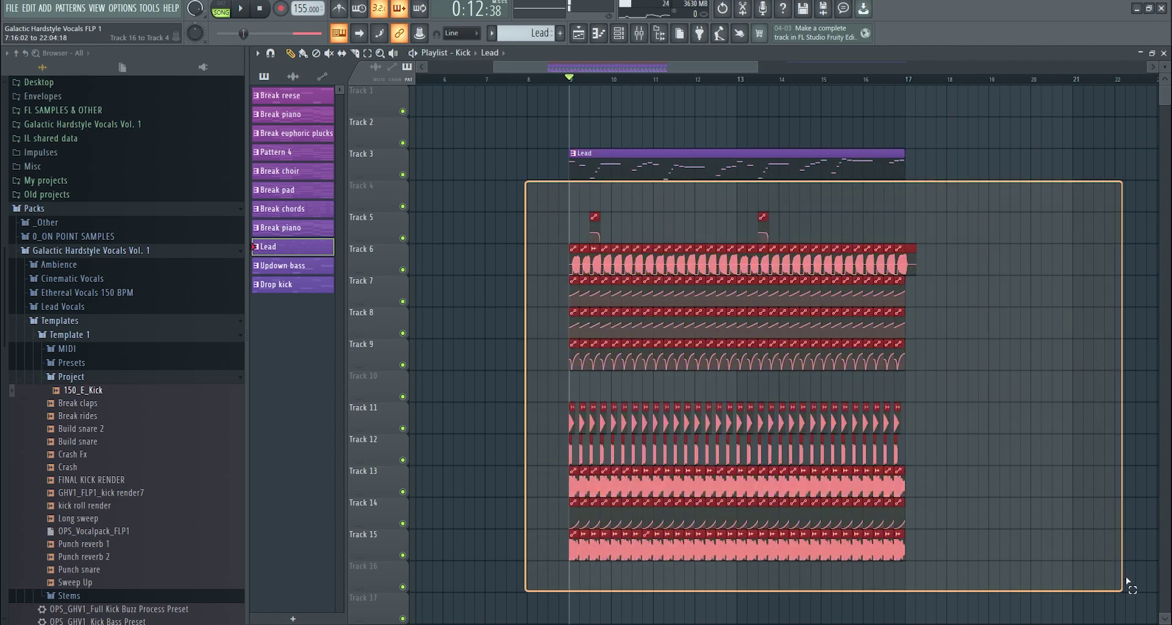
scroll(579, 345, up, 2)
Flatten the drop bass EQ's Band 4 level automation on Track 7, playing the kick with the lead before and after the change.
click(543, 291)
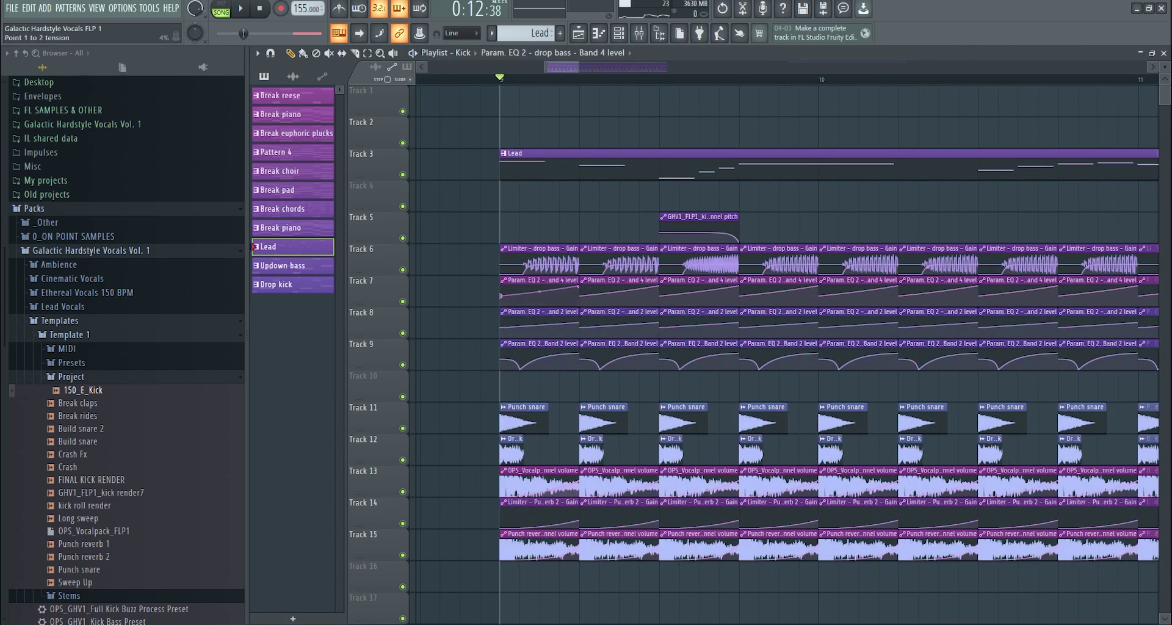
click(641, 34)
click(641, 34)
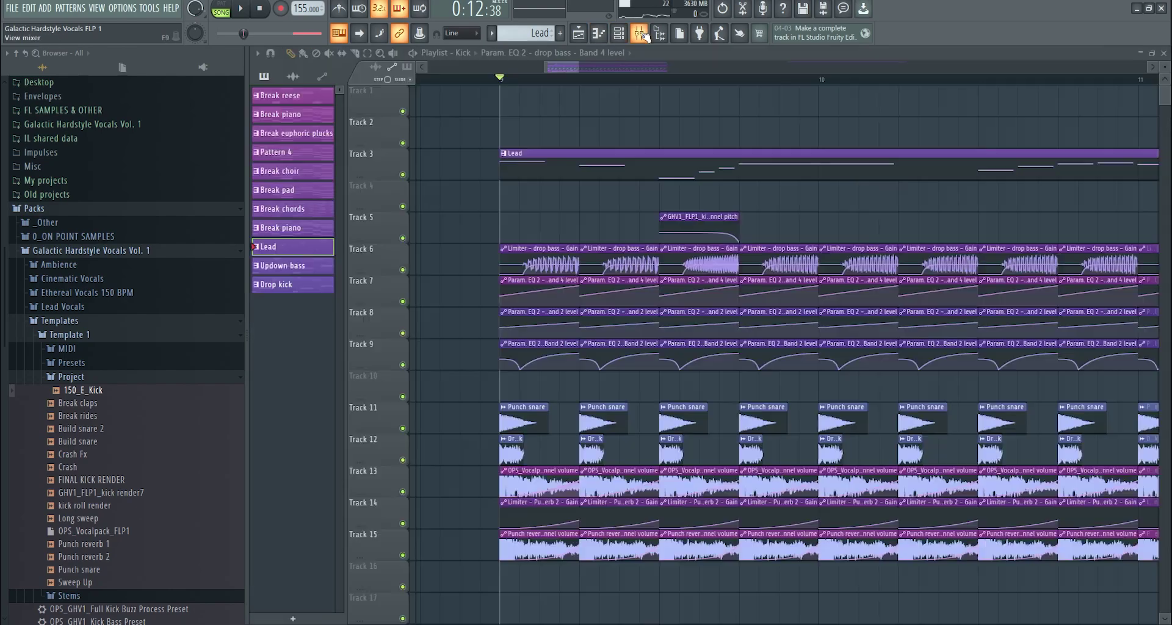
key(space)
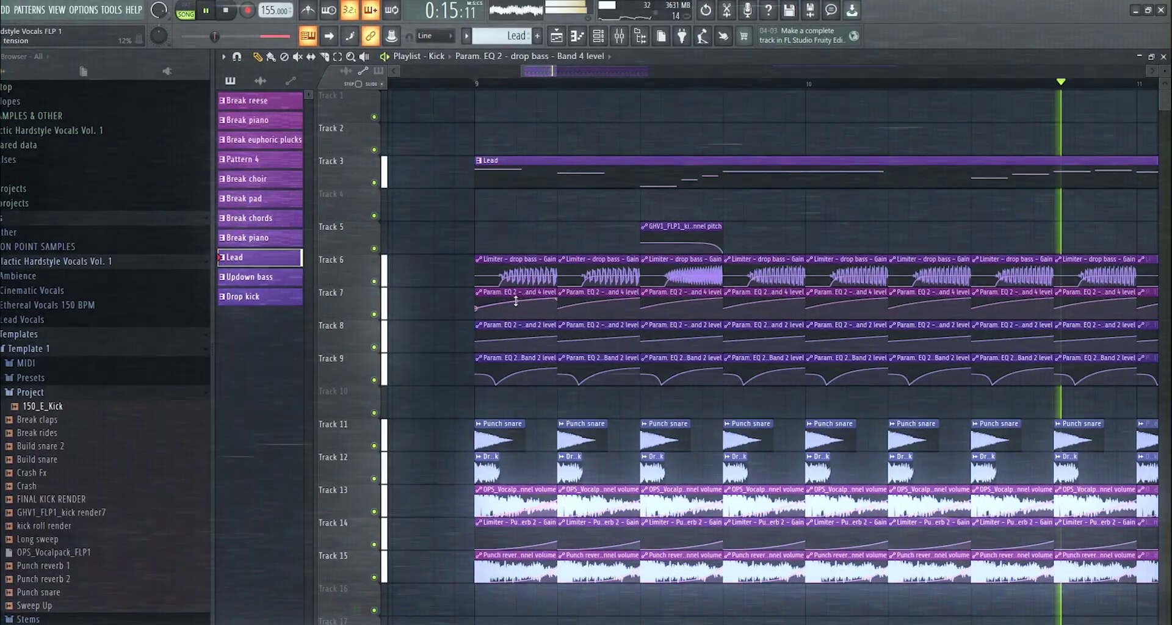
scroll(530, 296, down, 4)
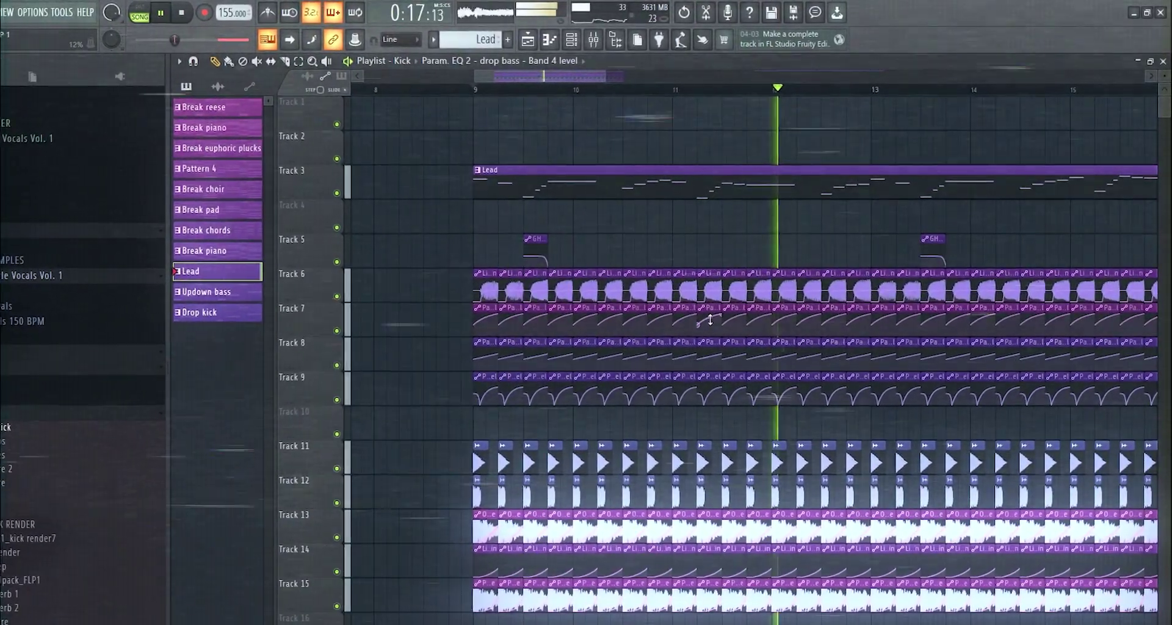
key(space)
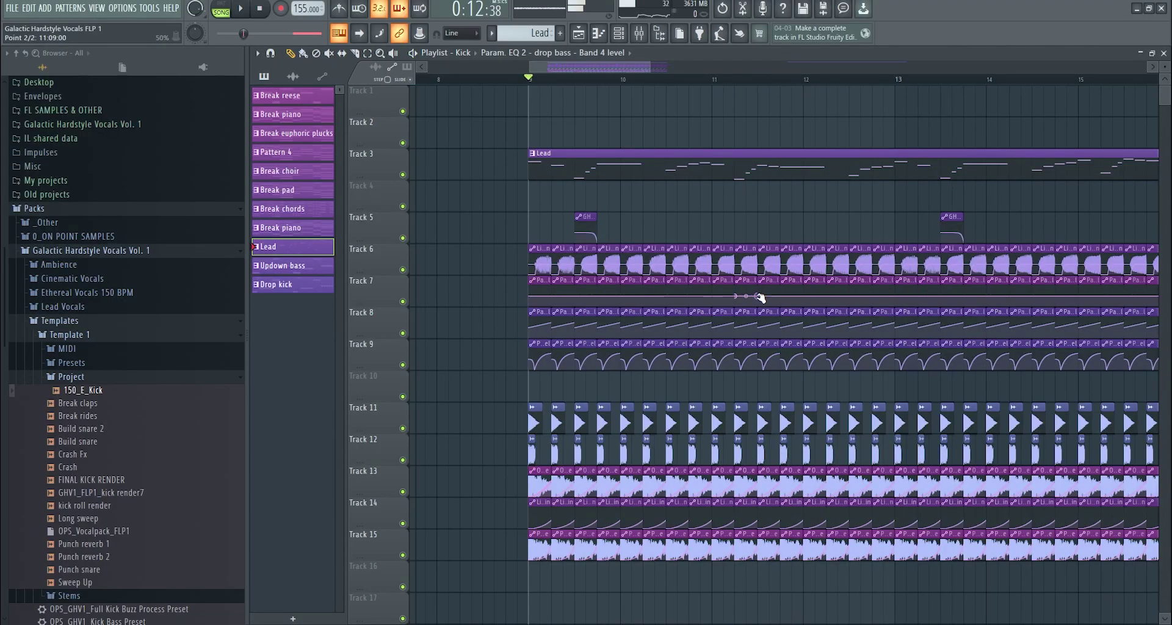
key(space)
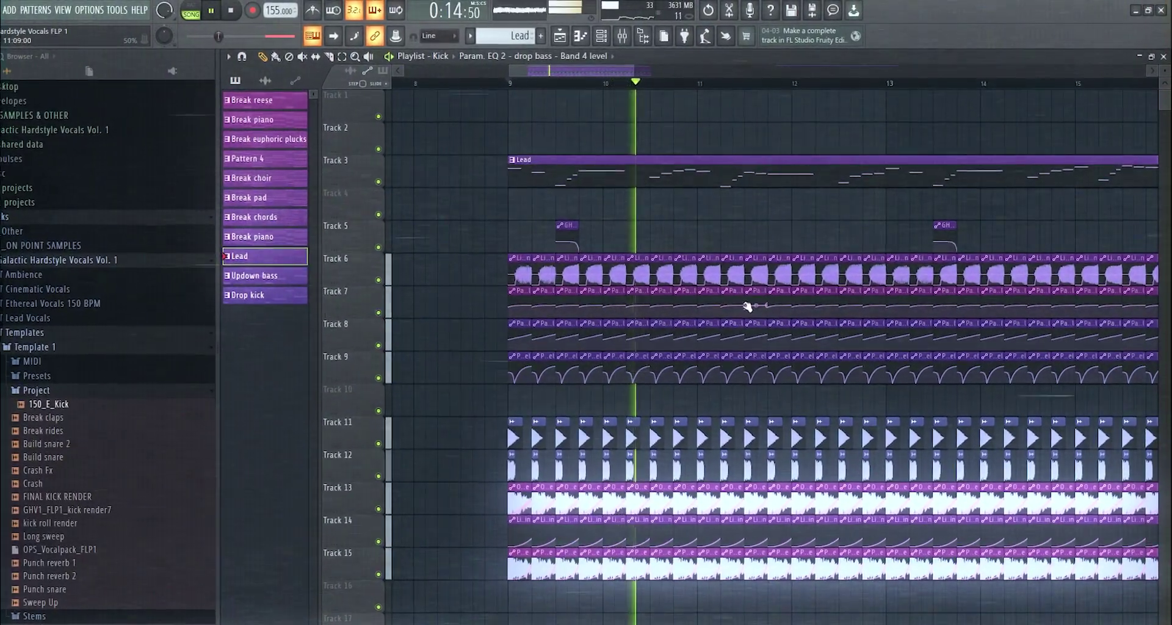
Lower the Punch reverb 2 limiter gain curve on Track 14 and play from the fourth beat of bar 10.
scroll(684, 448, down, 5)
scroll(657, 478, up, 4)
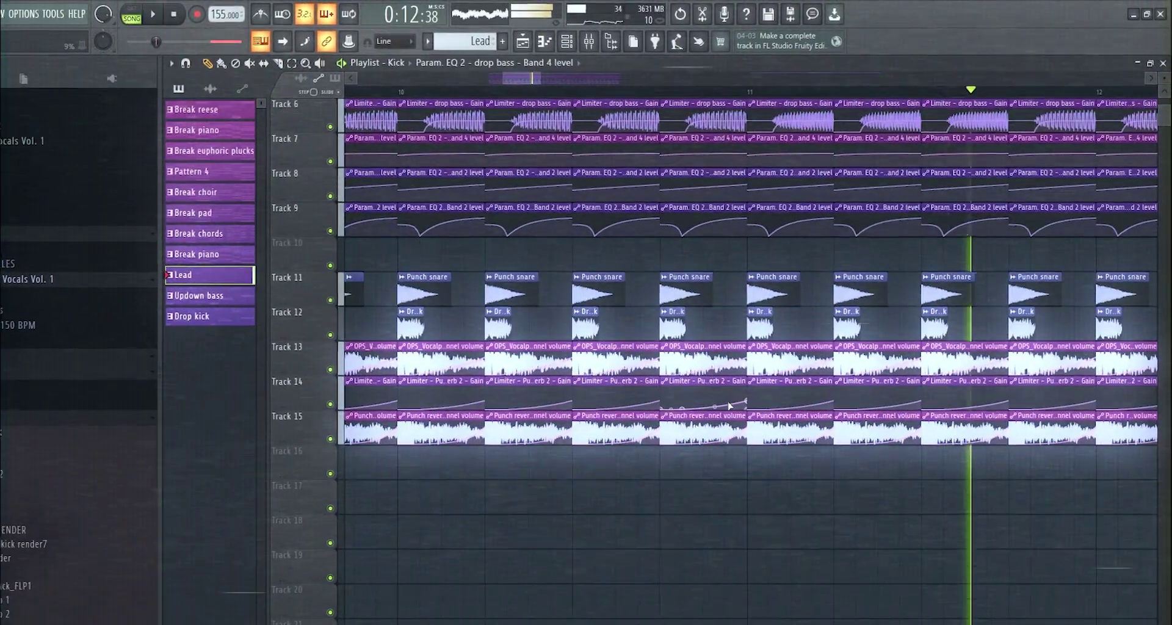
key(space)
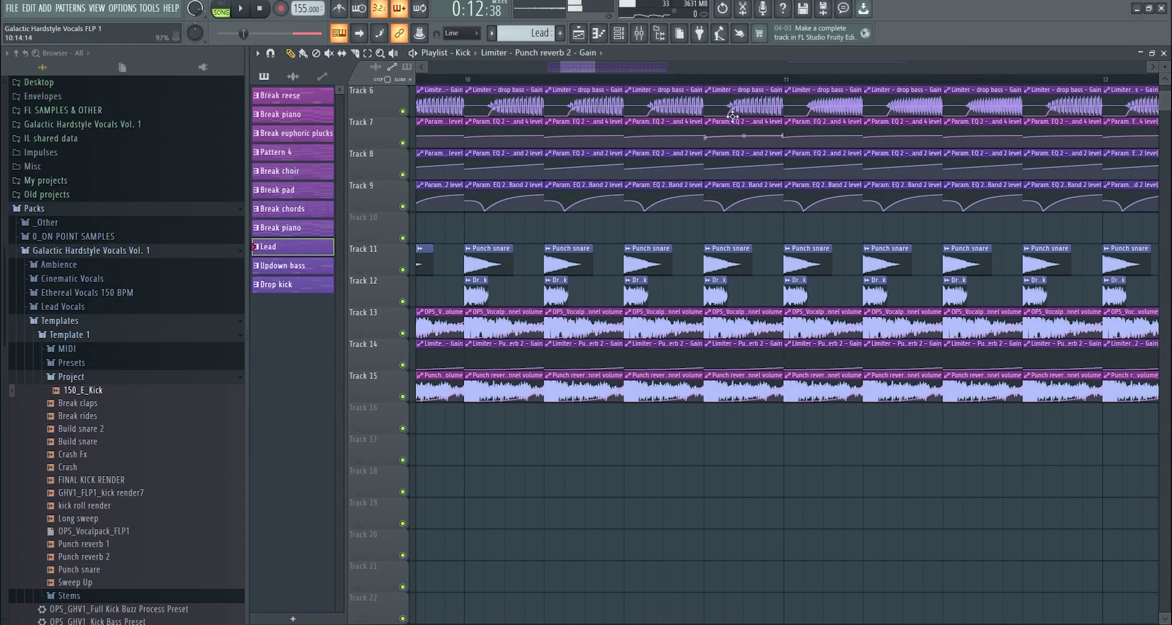
click(712, 79)
key(space)
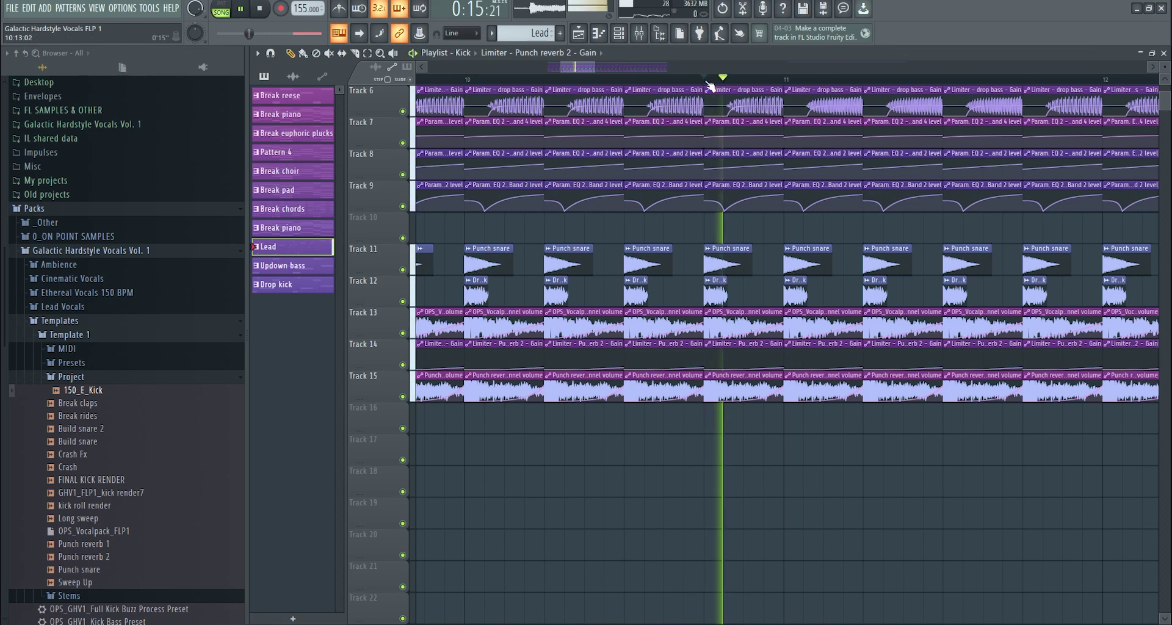
Stop the playback and open the Fruity parametric EQ 2 on the Drop tok mixer track.
scroll(660, 348, down, 5)
click(639, 33)
key(space)
click(1105, 92)
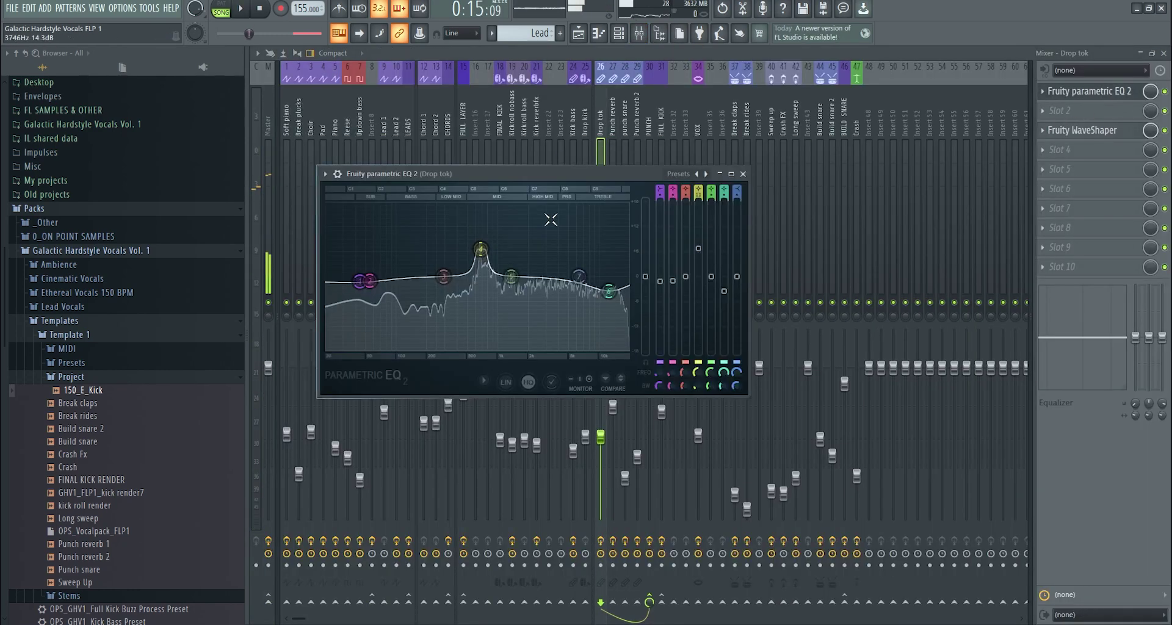
Boost Drop tok's EQ band 4 to its maximum, band 6 to about 11.8 dB and band 1 slightly while the kick plays.
key(space)
drag(712, 250, 700, 205)
key(ctrl+z)
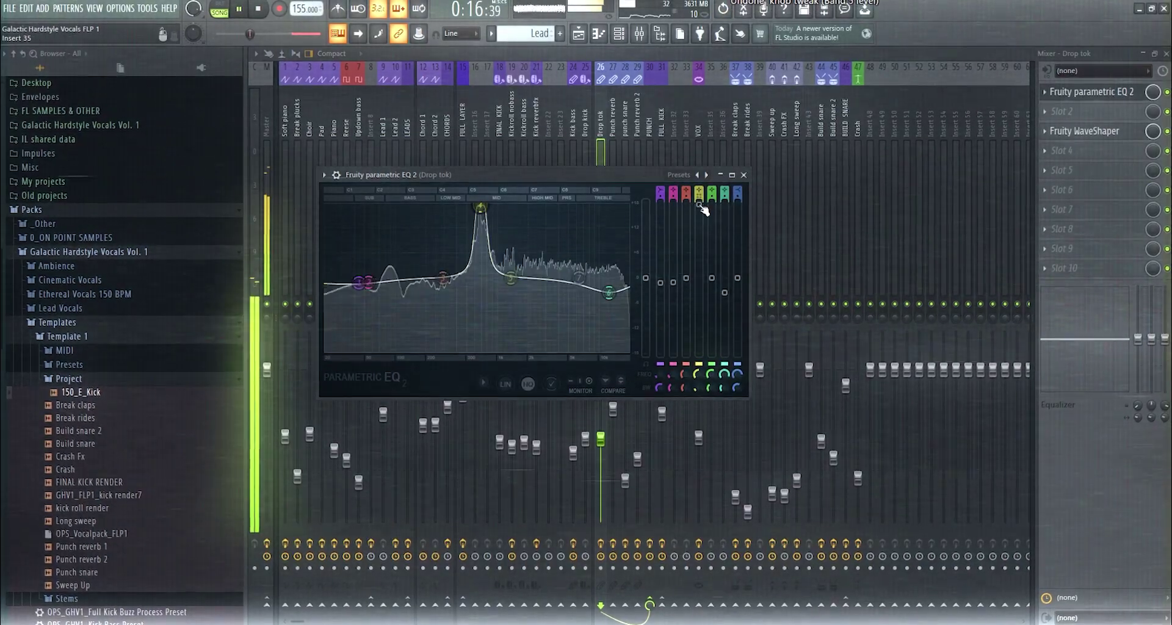
drag(609, 292, 611, 226)
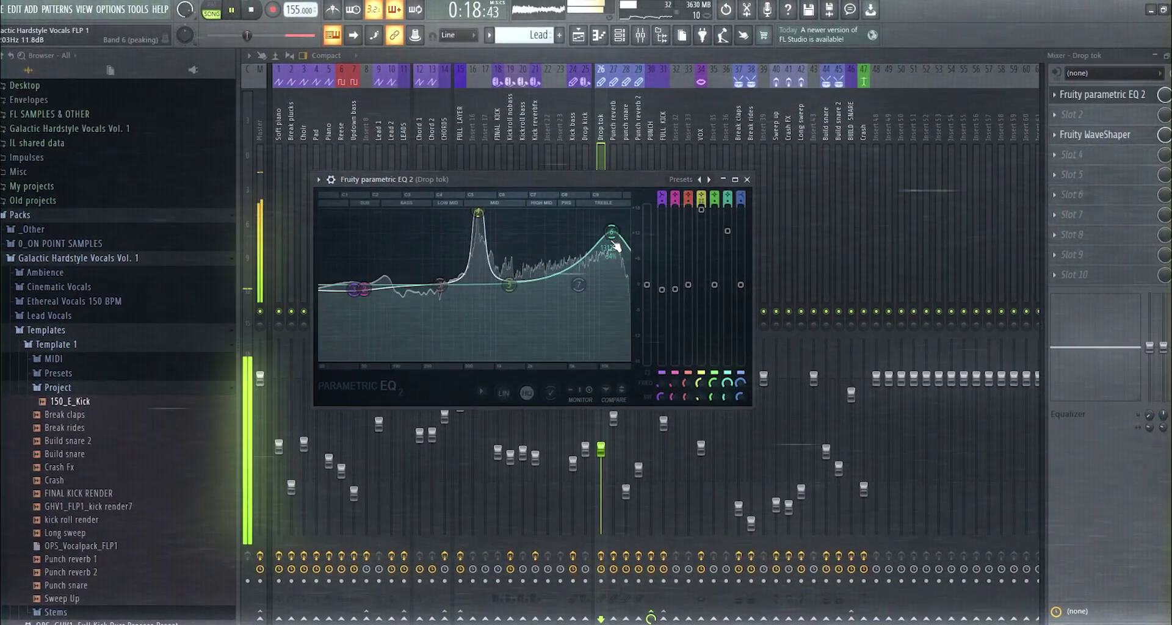
mouse_move(357, 287)
mouse_down()
mouse_move(364, 214)
mouse_move(393, 217)
mouse_move(361, 271)
mouse_up()
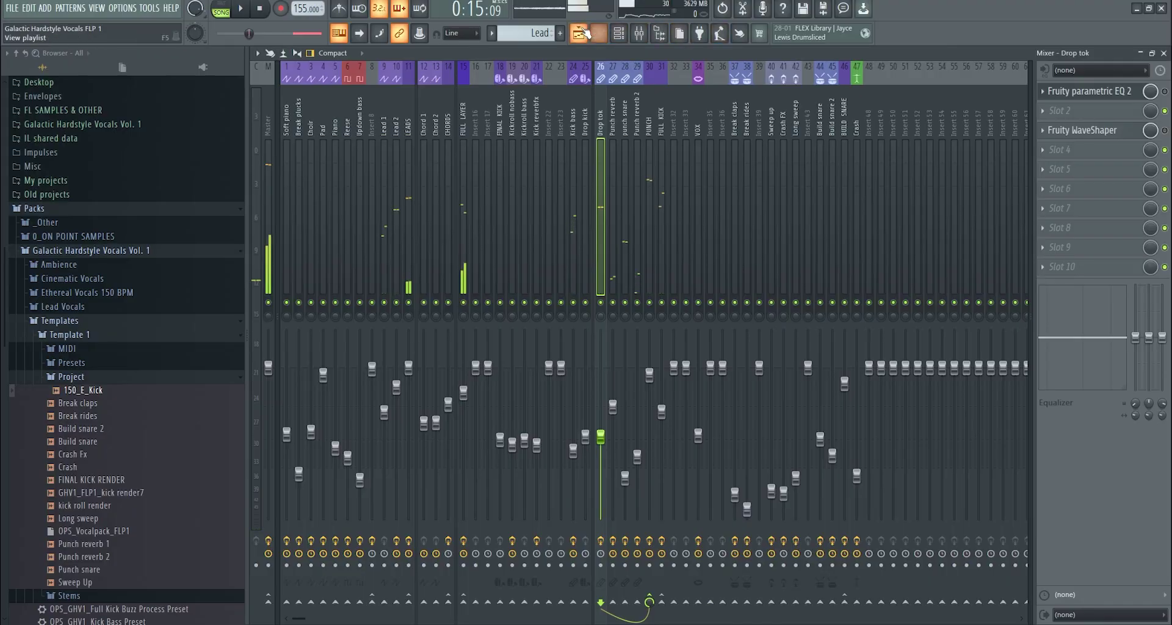
Select the Lead and layered kick clips in the playlist, and set the play range to the Drop kick's bars 25 to 33.
click(578, 39)
scroll(572, 218, down, 5)
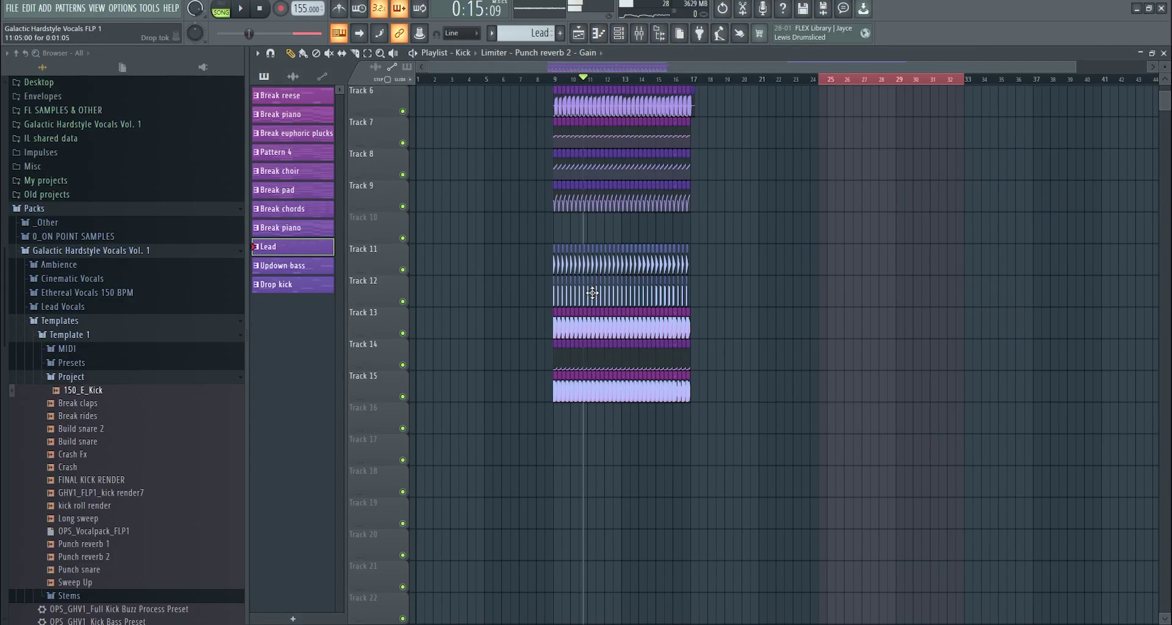
scroll(592, 293, up, 5)
drag(523, 135, 754, 601)
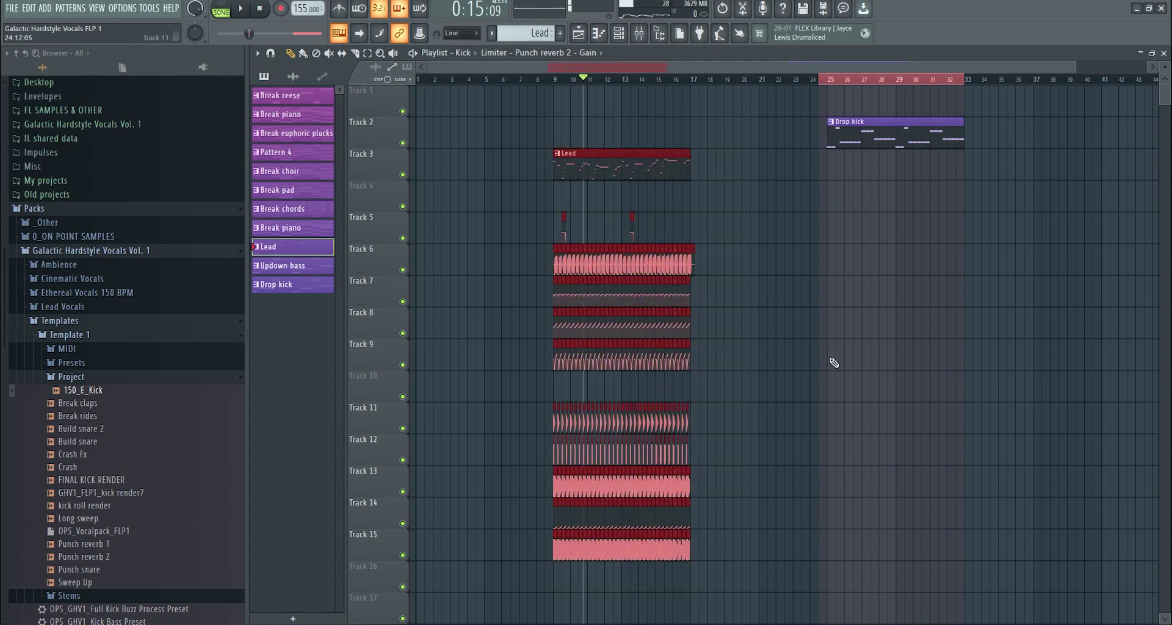
click(833, 80)
drag(834, 80, 974, 85)
Select the layered kick's clips below the Lead, and single out the drop bass limiter gain clips on Track 6.
scroll(530, 119, up, 4)
drag(536, 119, 1027, 586)
scroll(903, 447, down, 3)
drag(542, 216, 898, 571)
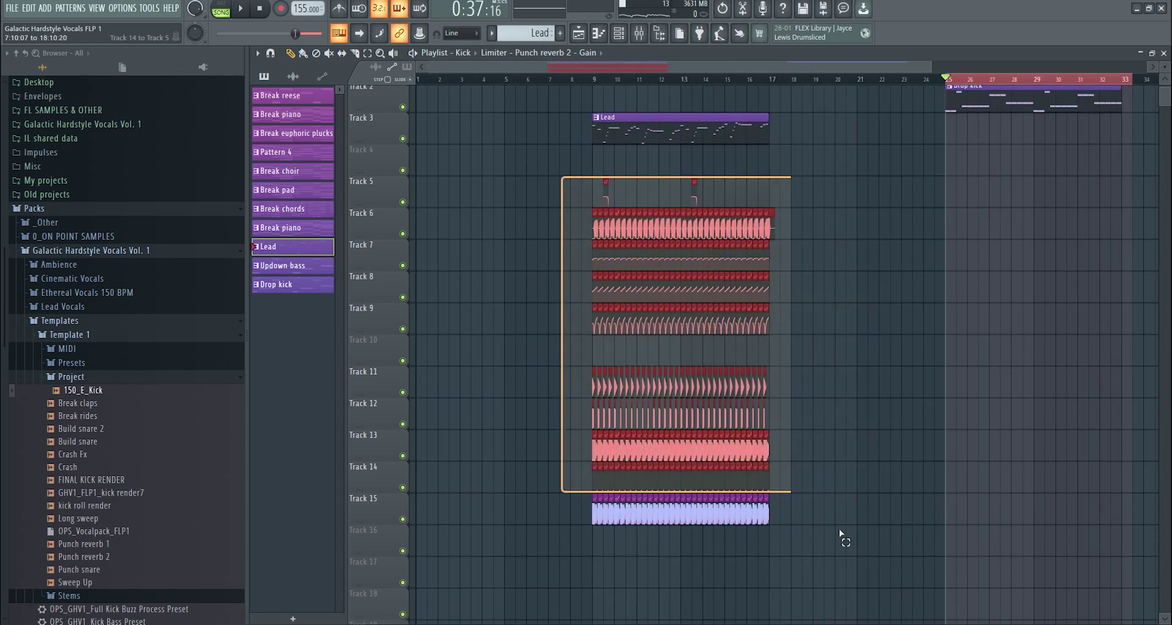
scroll(701, 332, up, 3)
drag(471, 210, 960, 239)
scroll(492, 245, up, 3)
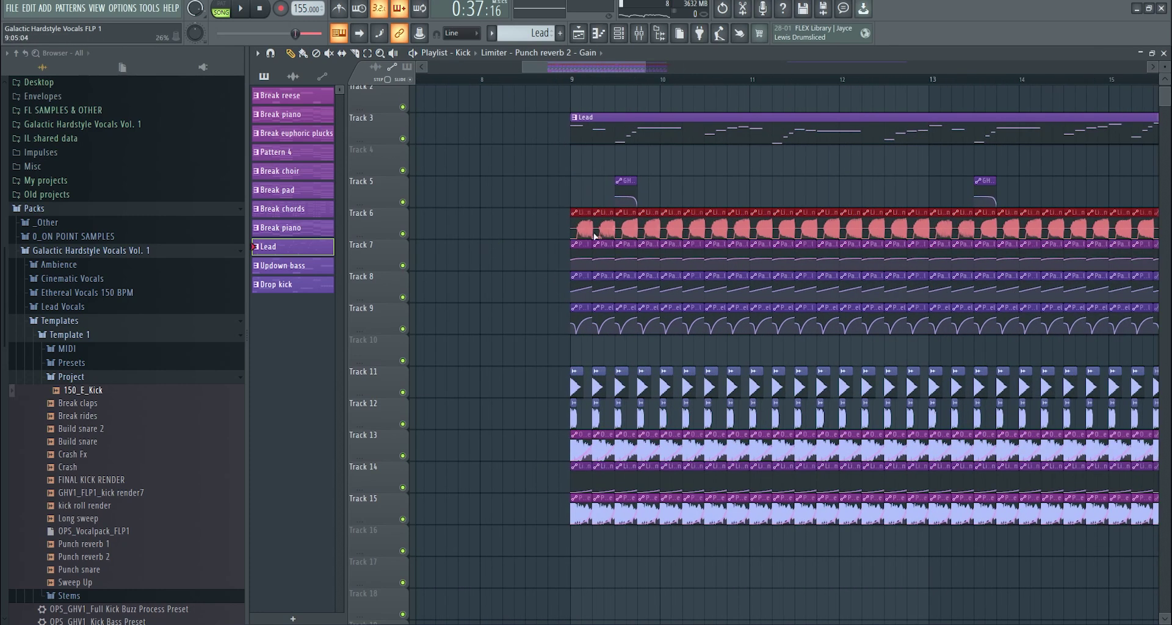
scroll(549, 309, down, 3)
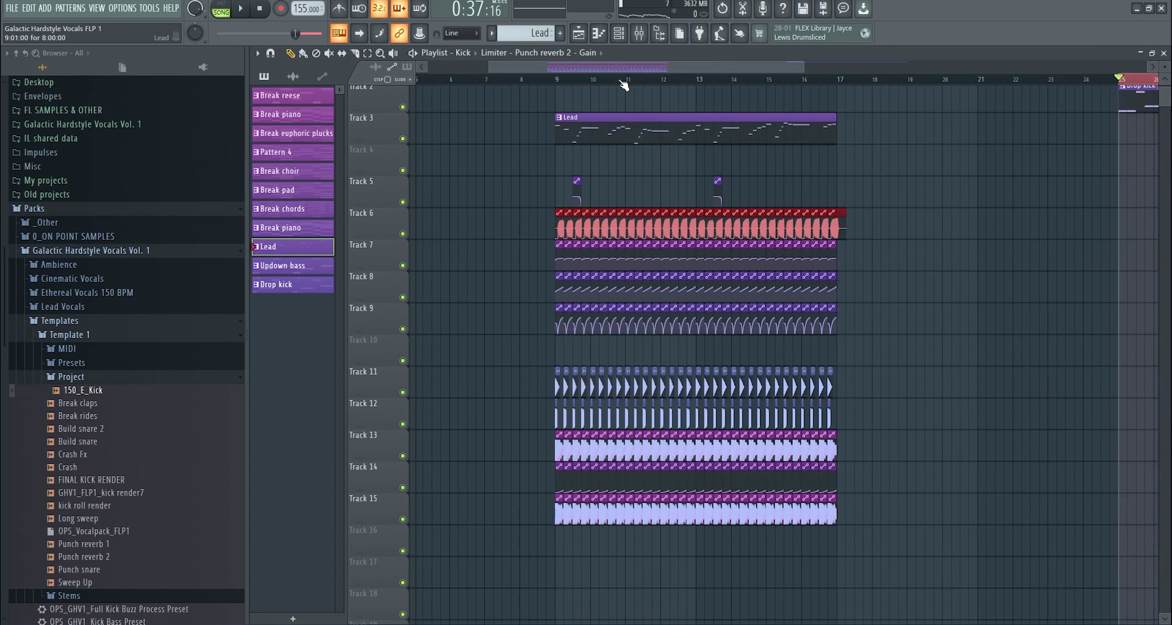
Set the playback position to bar 9, and move the Lead clip from Track 3 up to Track 1.
click(640, 33)
click(646, 38)
click(556, 78)
drag(531, 85, 922, 178)
scroll(507, 200, up, 1)
drag(753, 172, 754, 109)
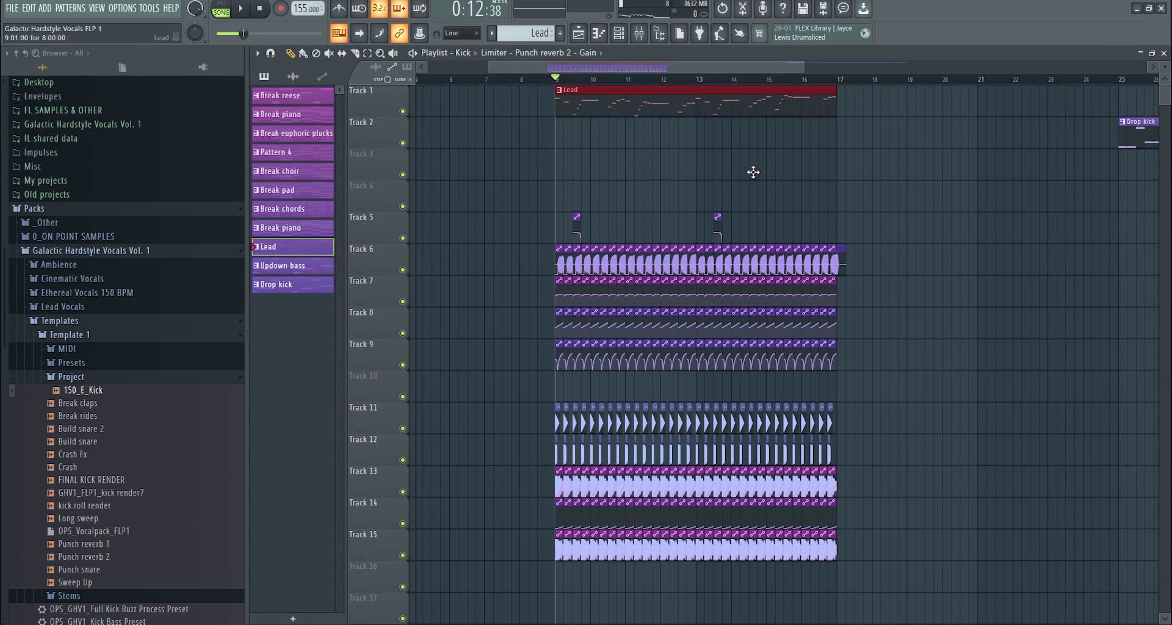
Select all the layered kick's clips in the playlist, and examine the effect chain on the Kick bass mixer track.
drag(439, 210, 969, 558)
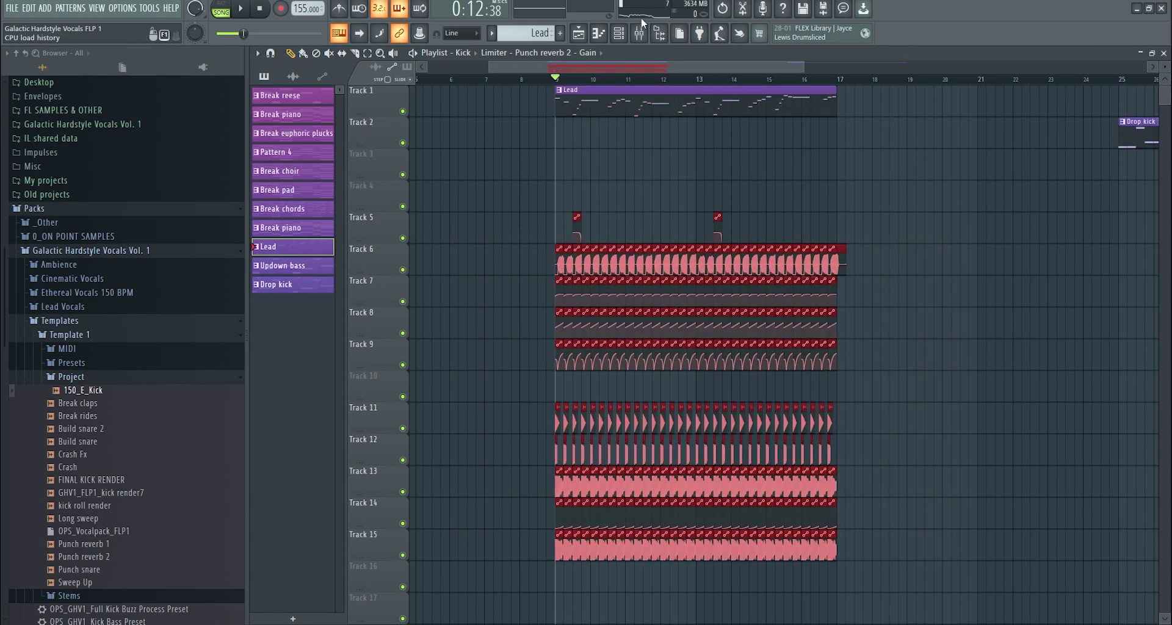
click(649, 30)
click(583, 138)
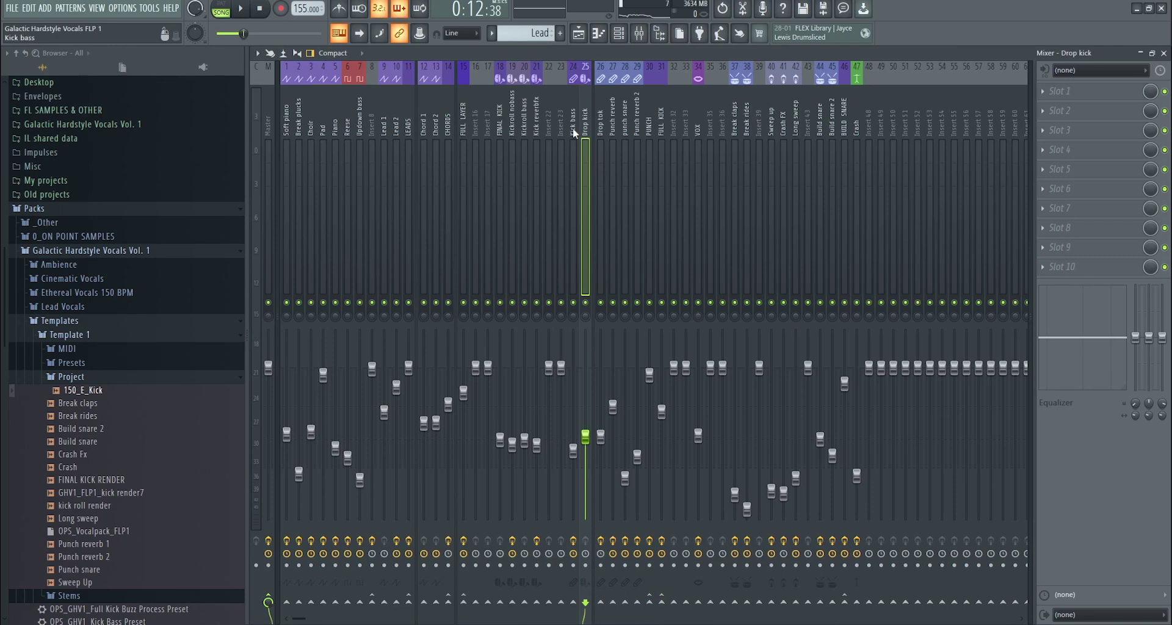
click(573, 135)
click(1108, 132)
click(1112, 131)
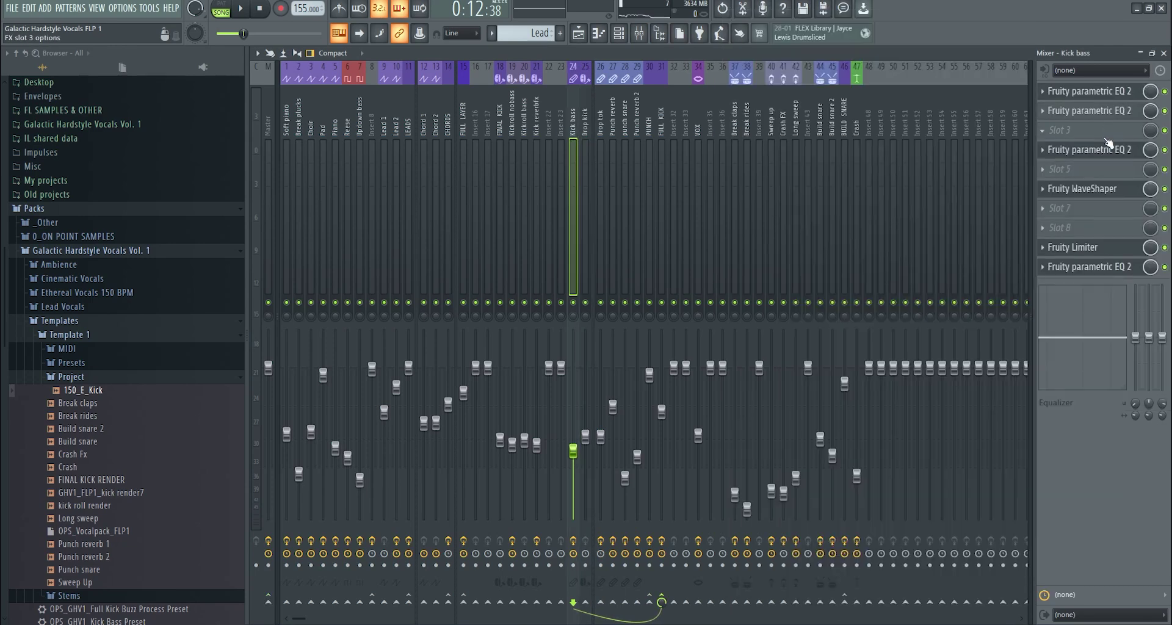
click(1099, 92)
click(1070, 99)
click(1071, 99)
click(1071, 98)
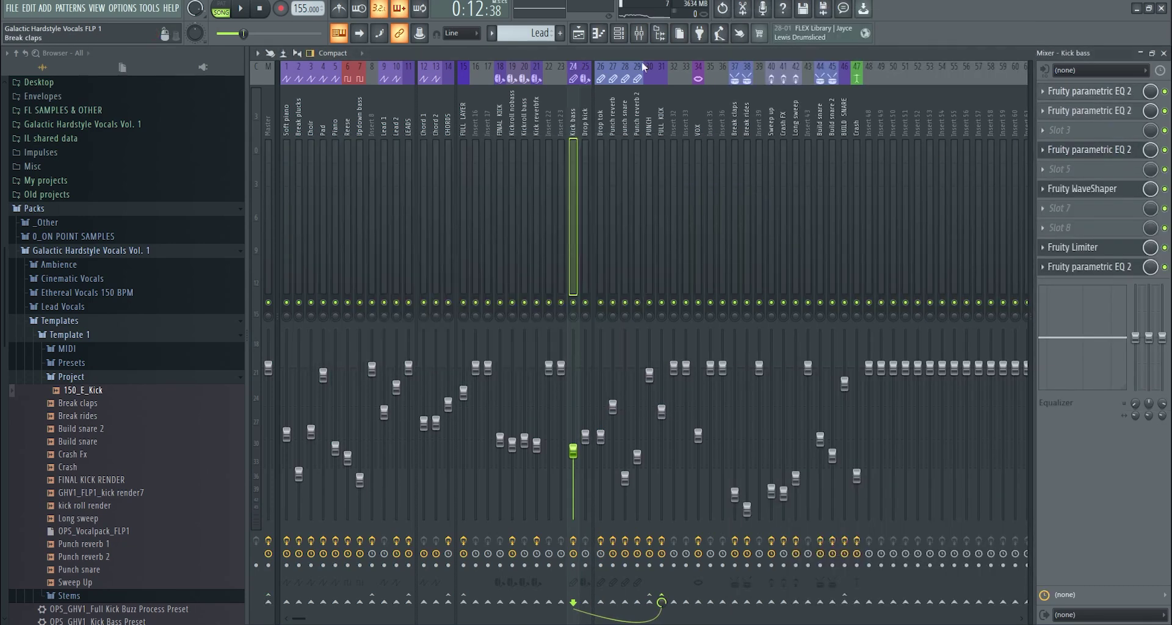
click(598, 38)
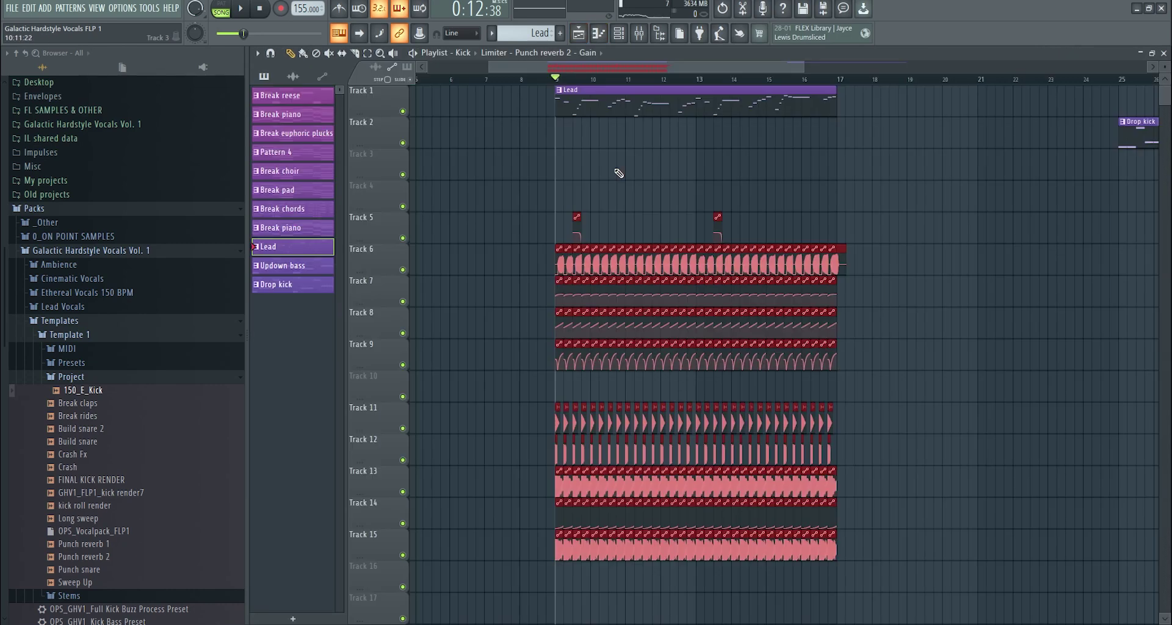